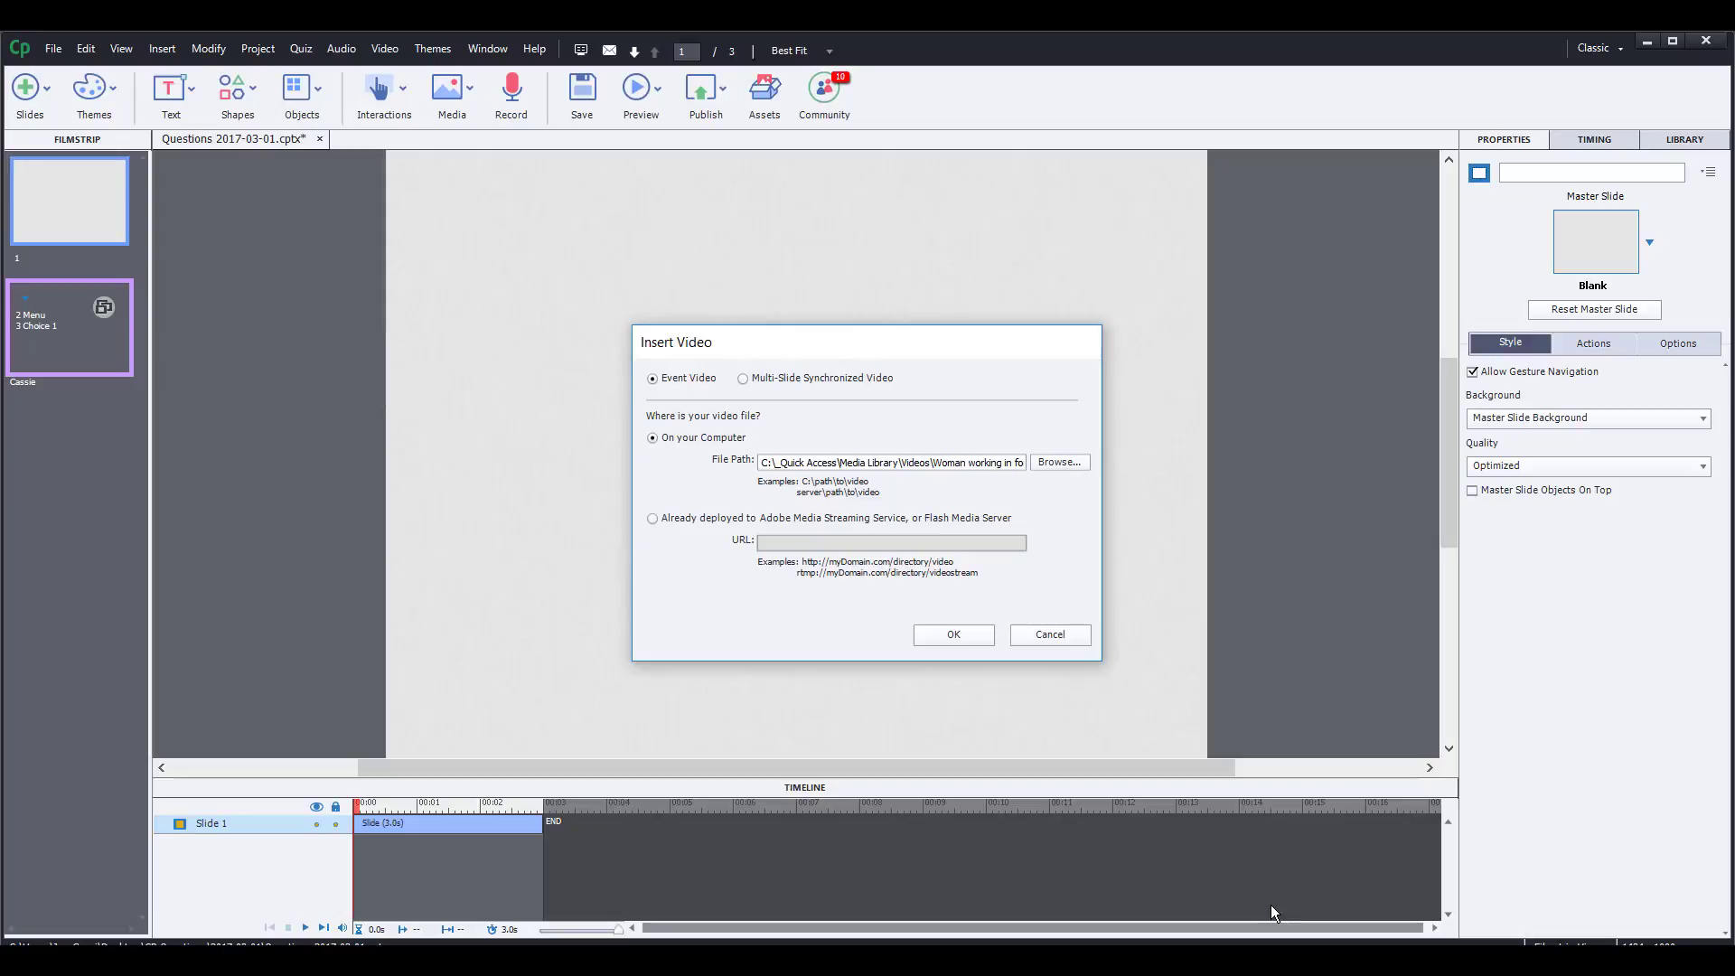
- Insert Woman working in forest.mp4 as an event video on slide 1 and resize it to fill most of the slide
click(954, 636)
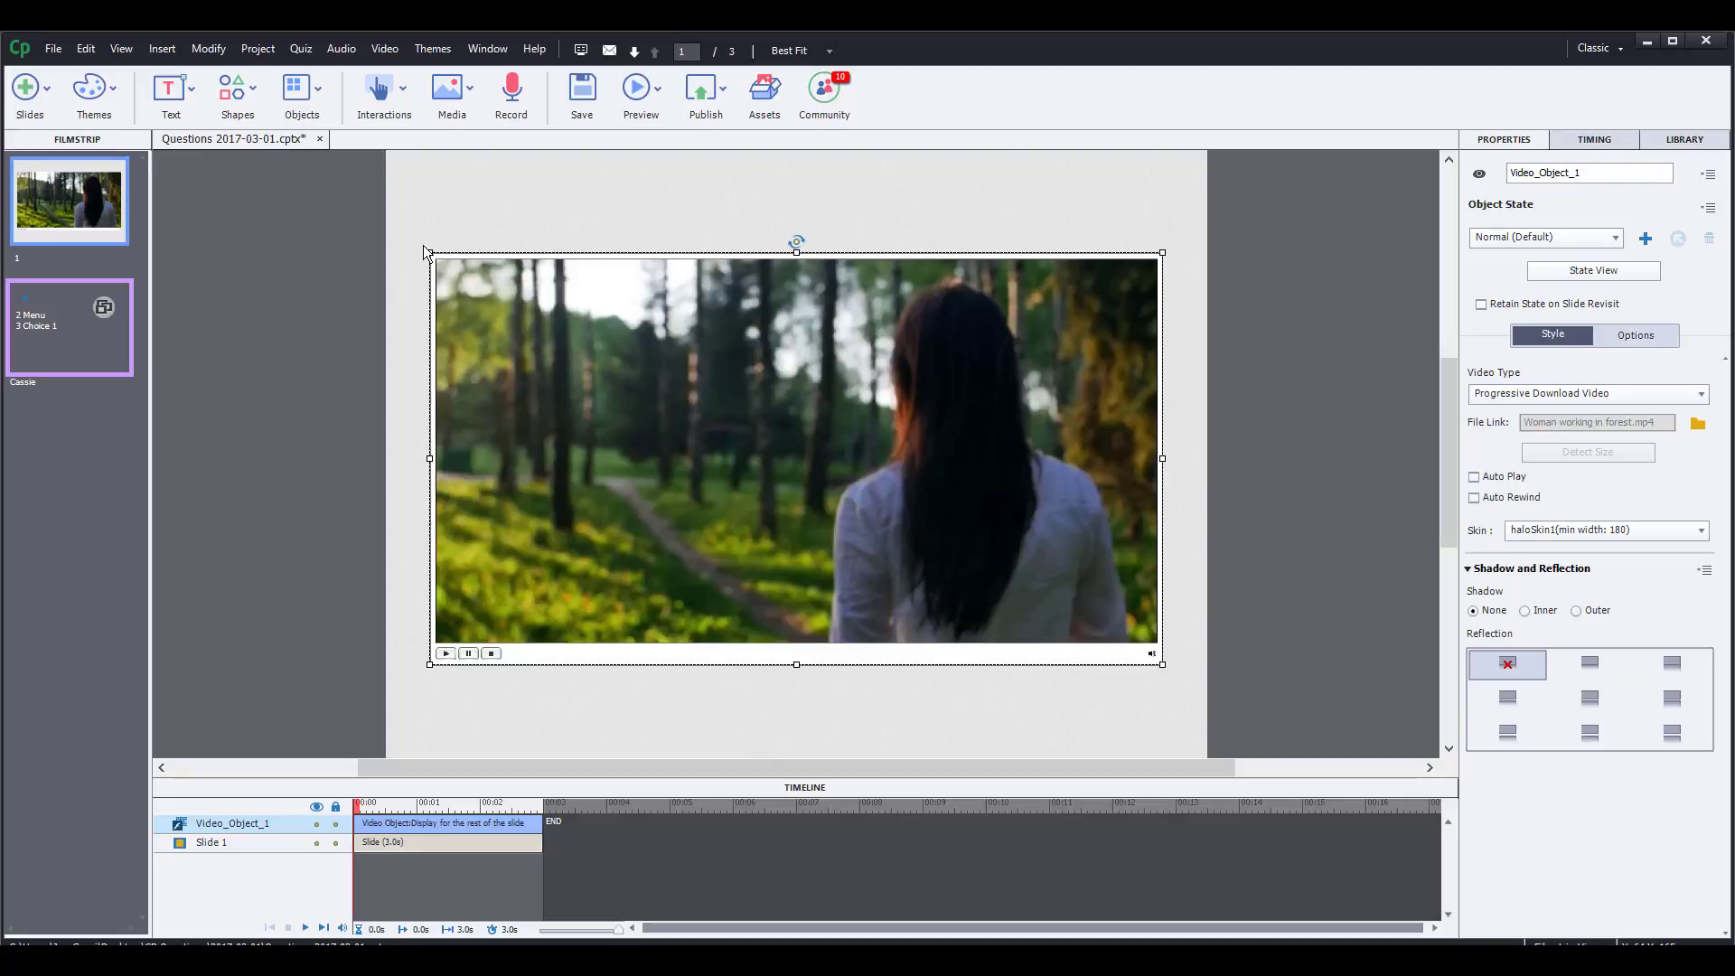
drag(431, 254, 757, 442)
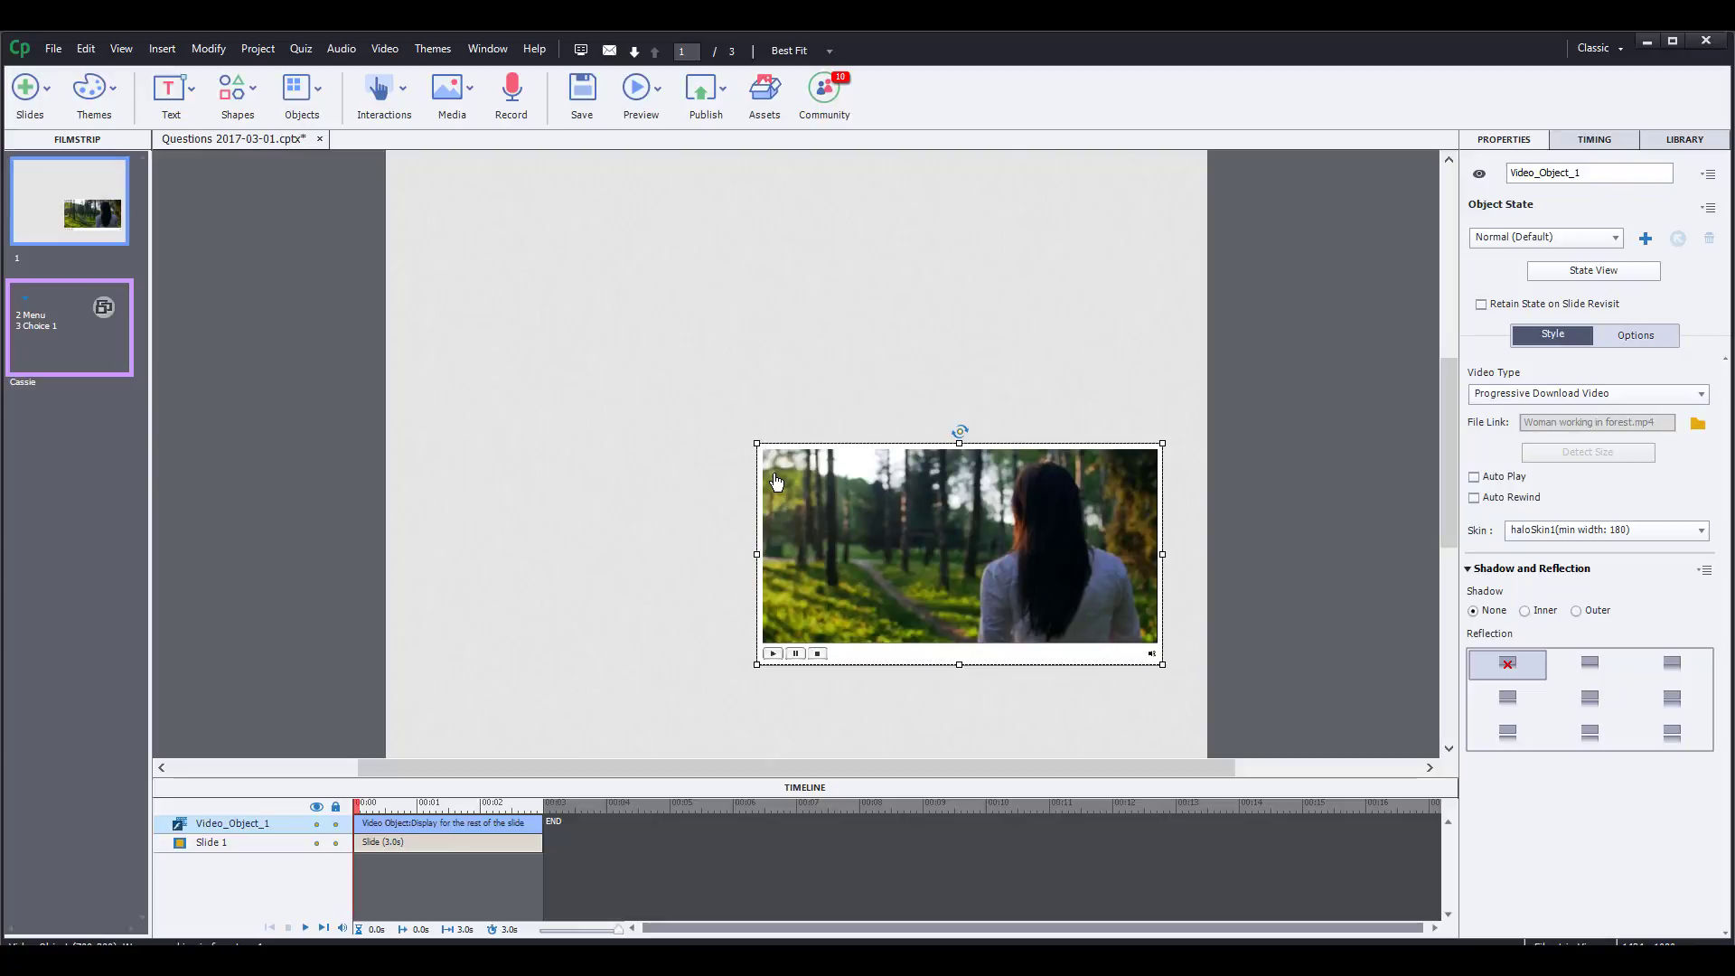
drag(756, 443, 446, 216)
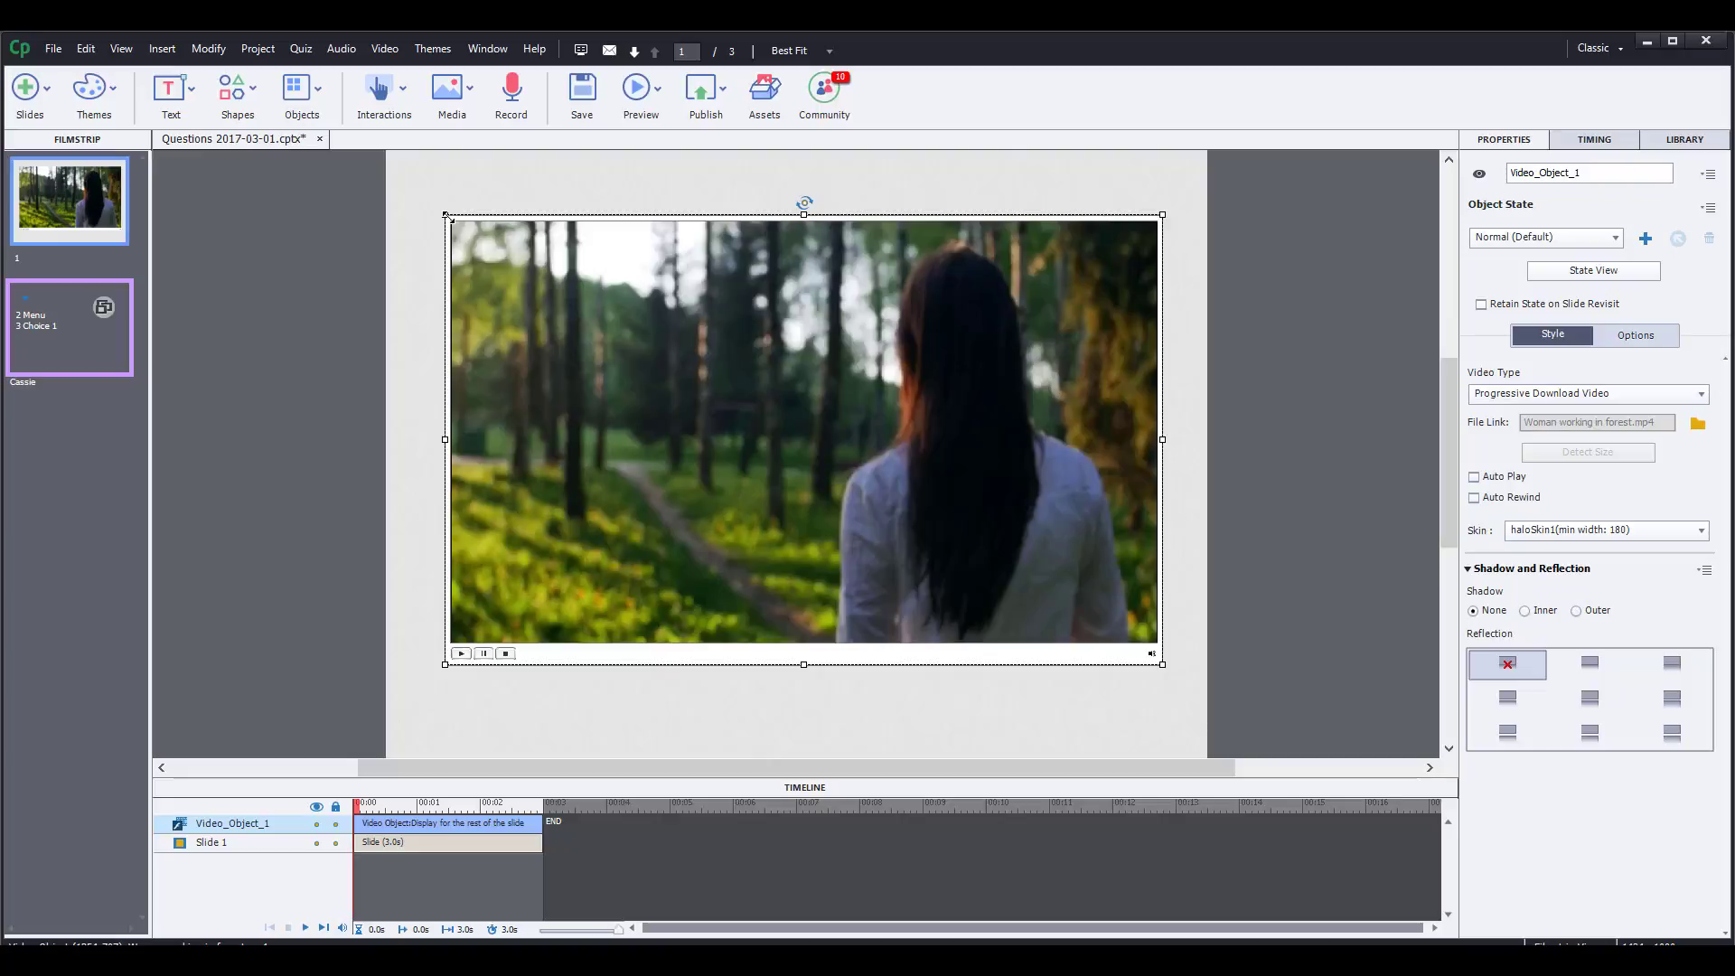
- Open the folder C:\_Quick Access\Media Library\Videos in File Explorer
key(alt+Tab)
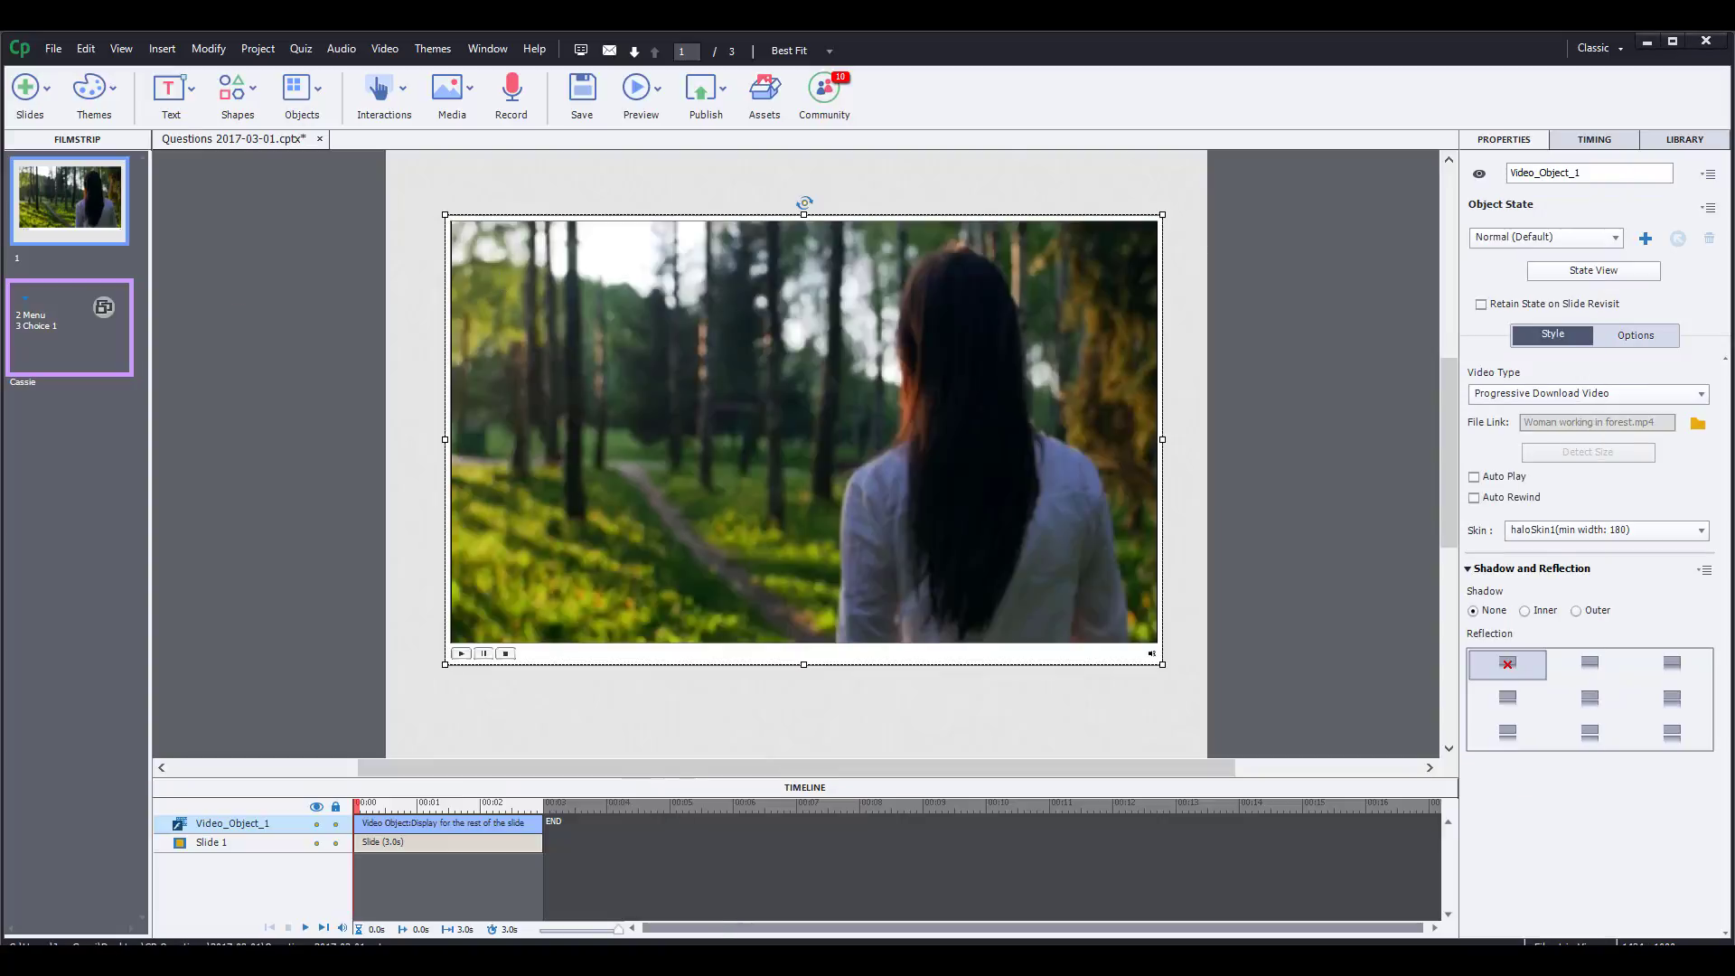
key(super+e)
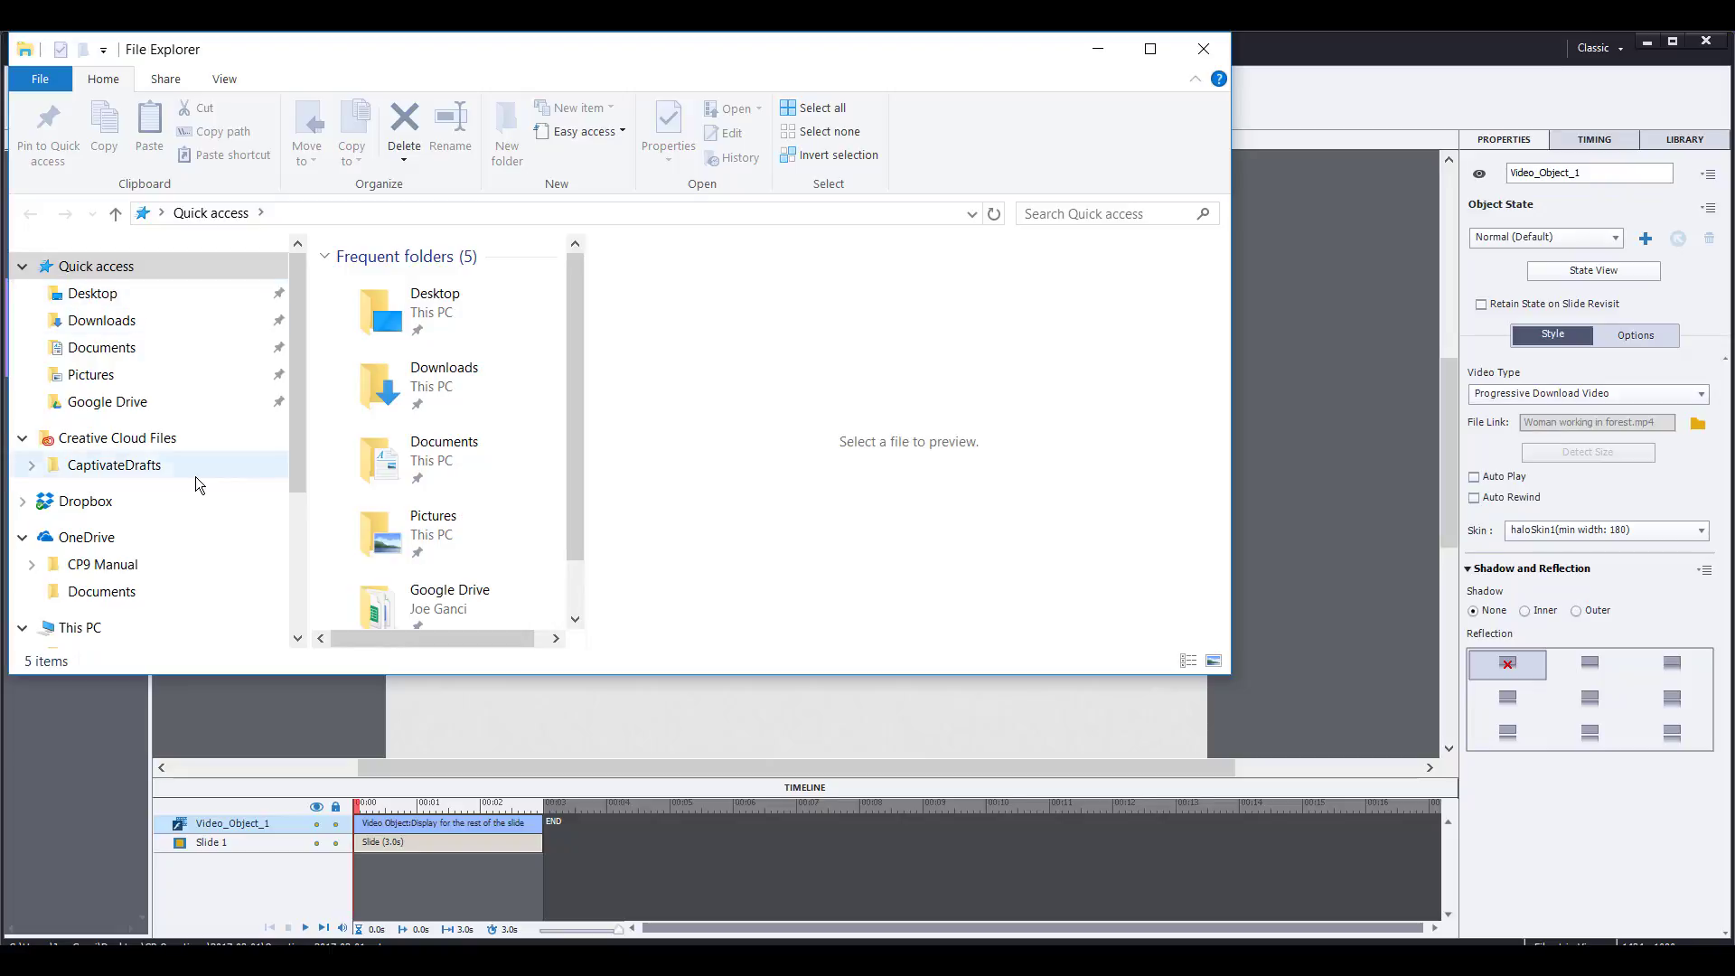
scroll(195, 476, down, 2)
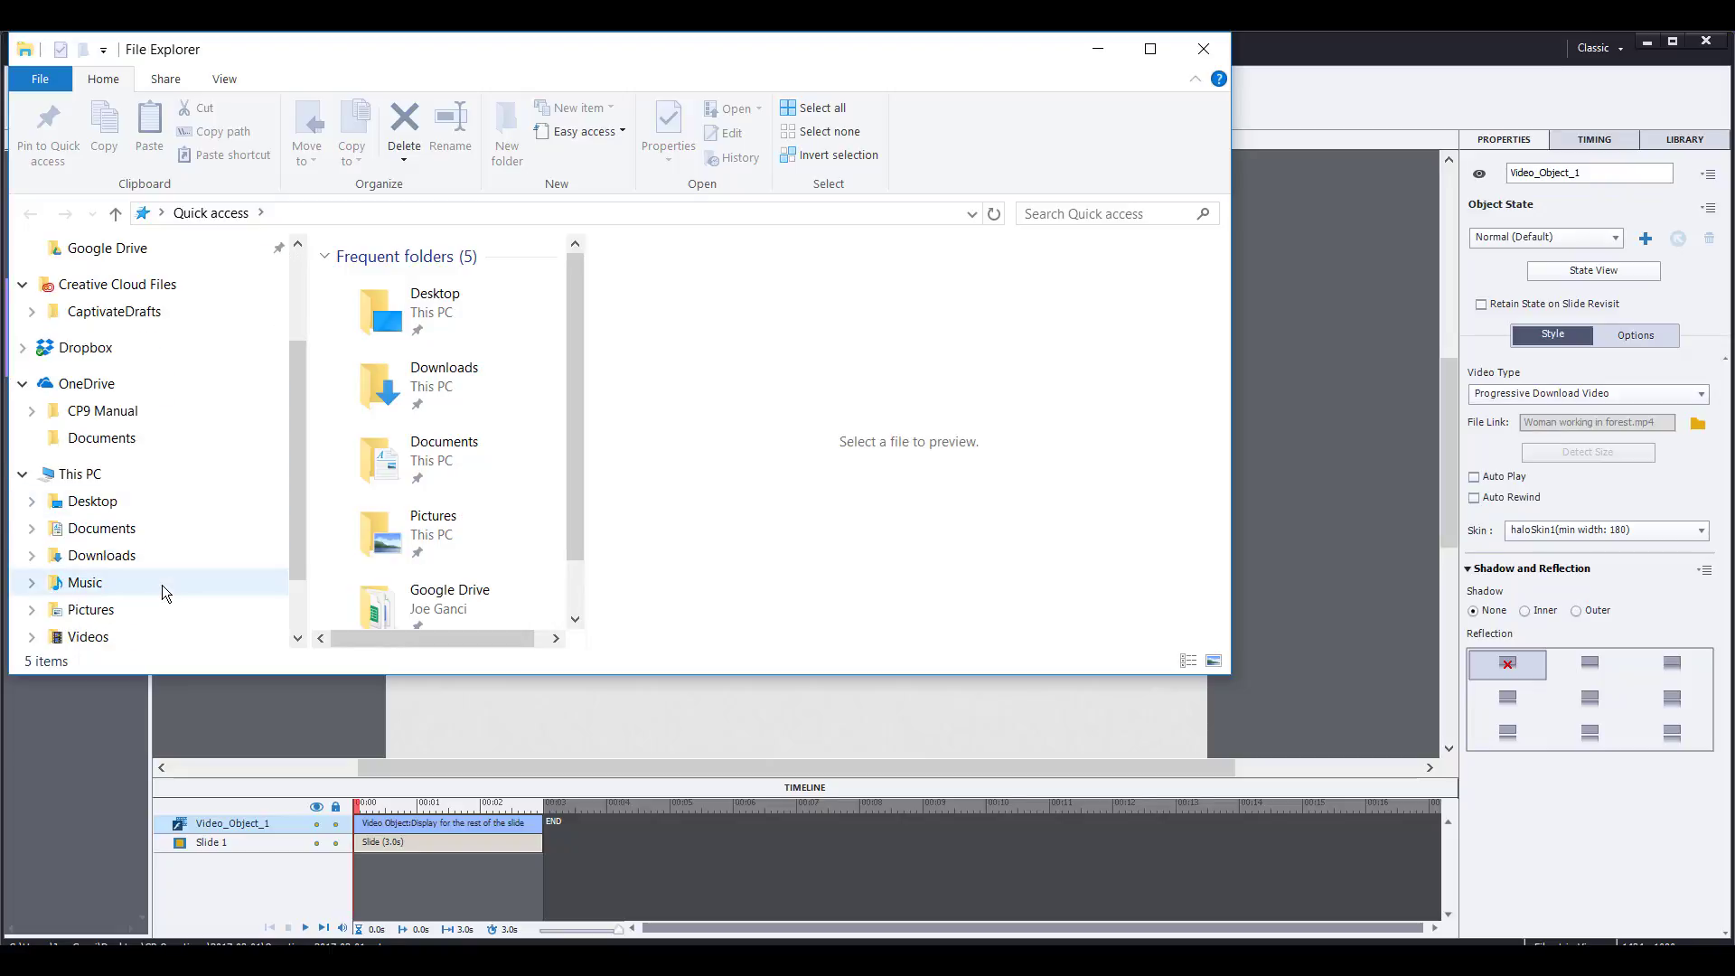
scroll(161, 584, down, 1)
click(163, 598)
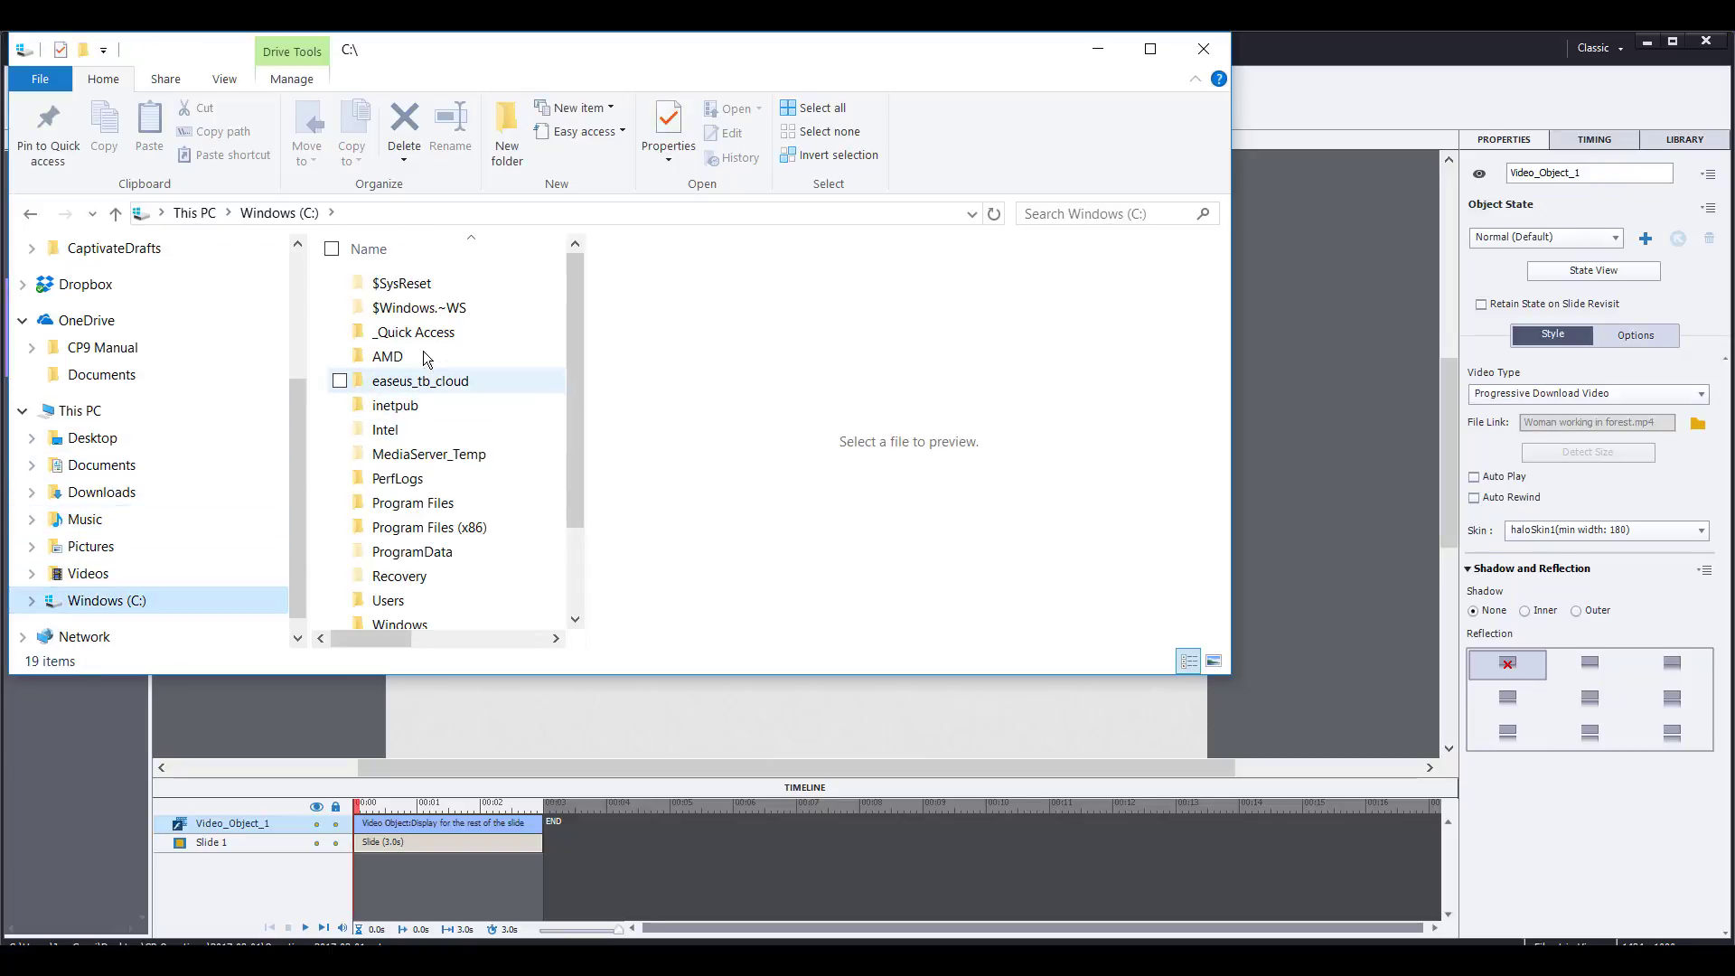
double_click(413, 332)
scroll(483, 583, down, 2)
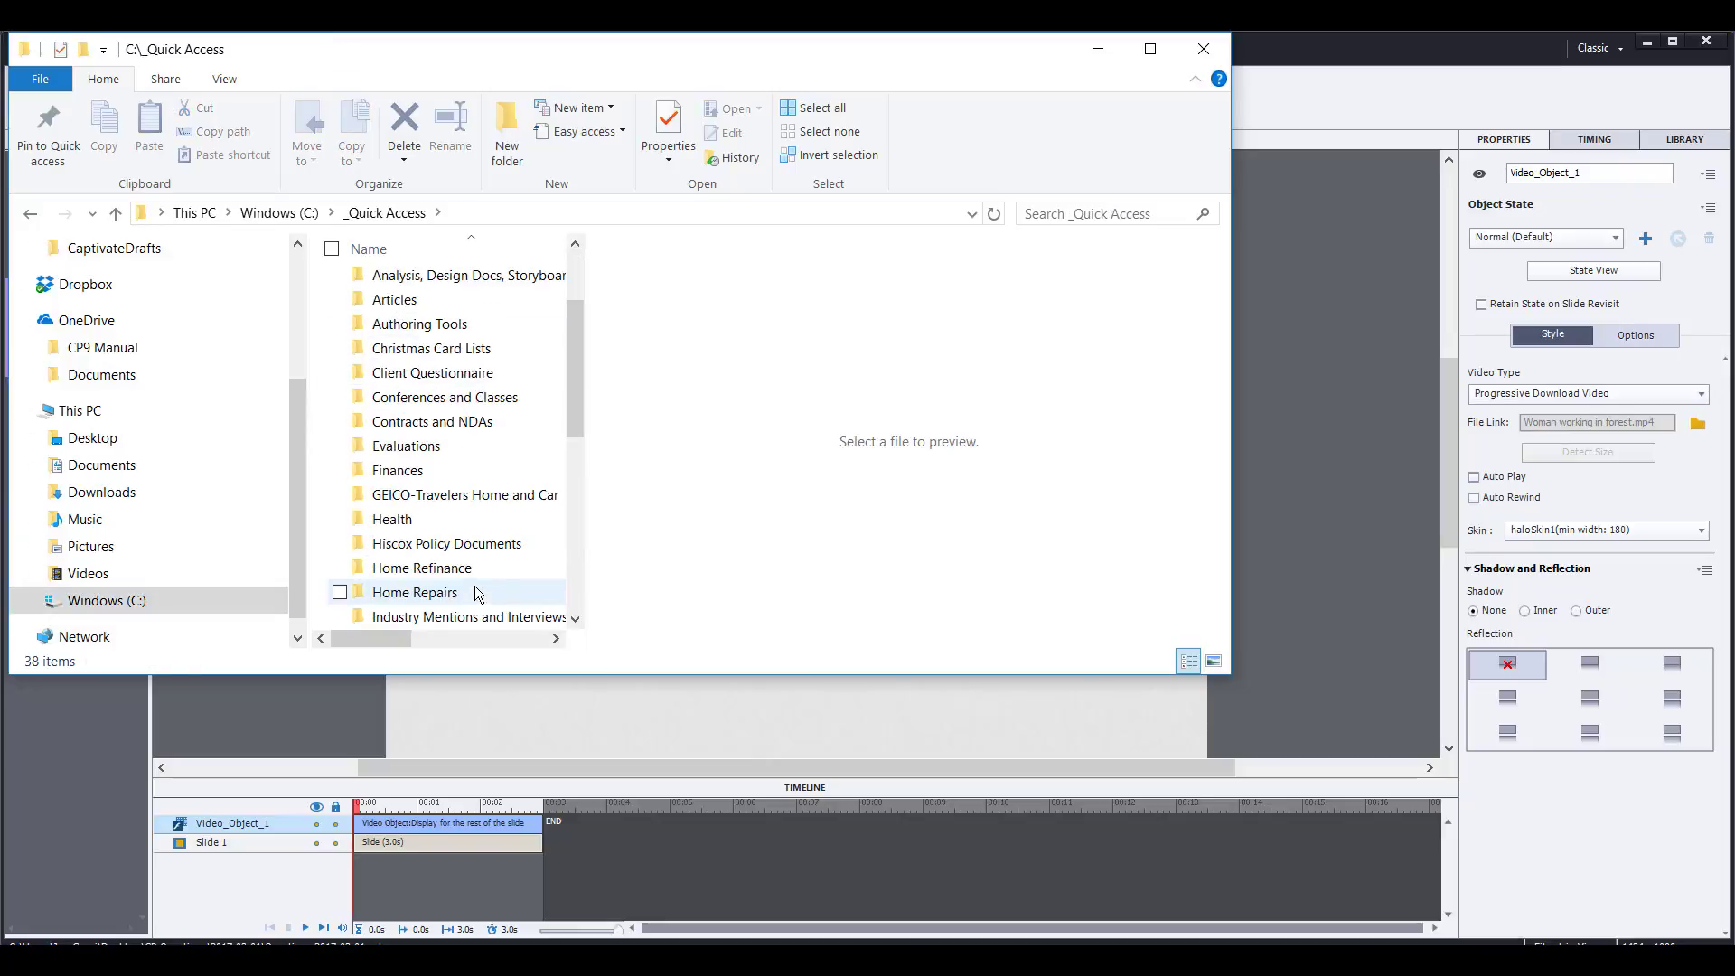
scroll(477, 594, down, 4)
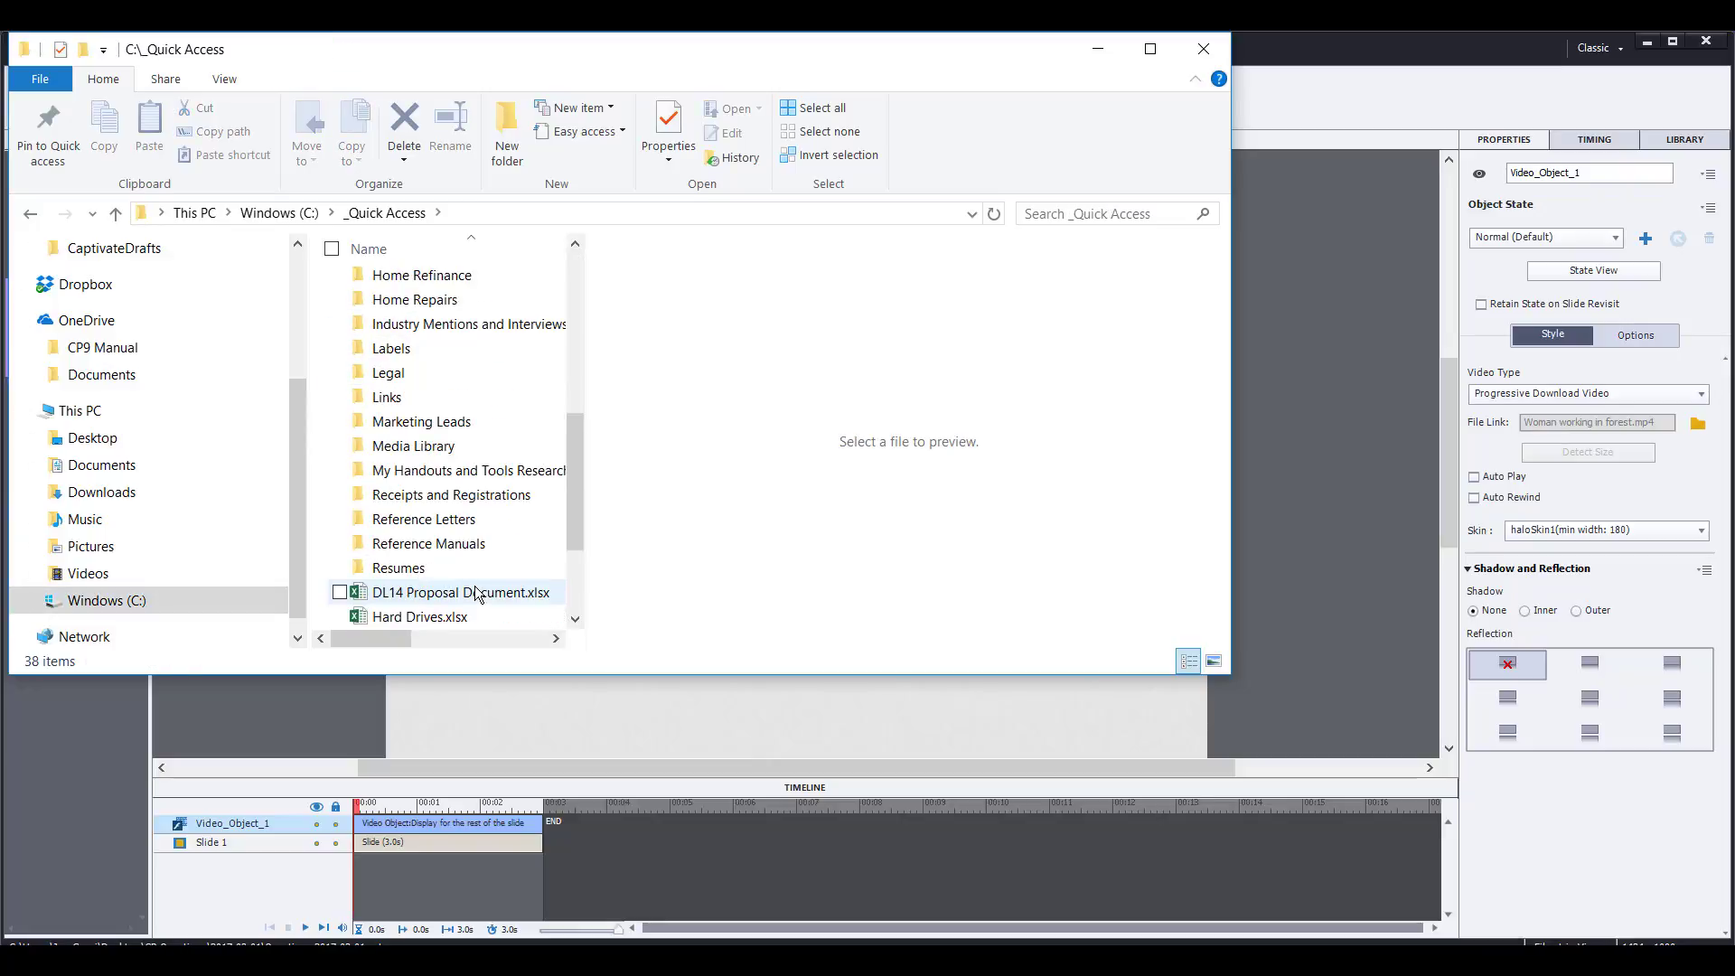
double_click(429, 449)
double_click(402, 520)
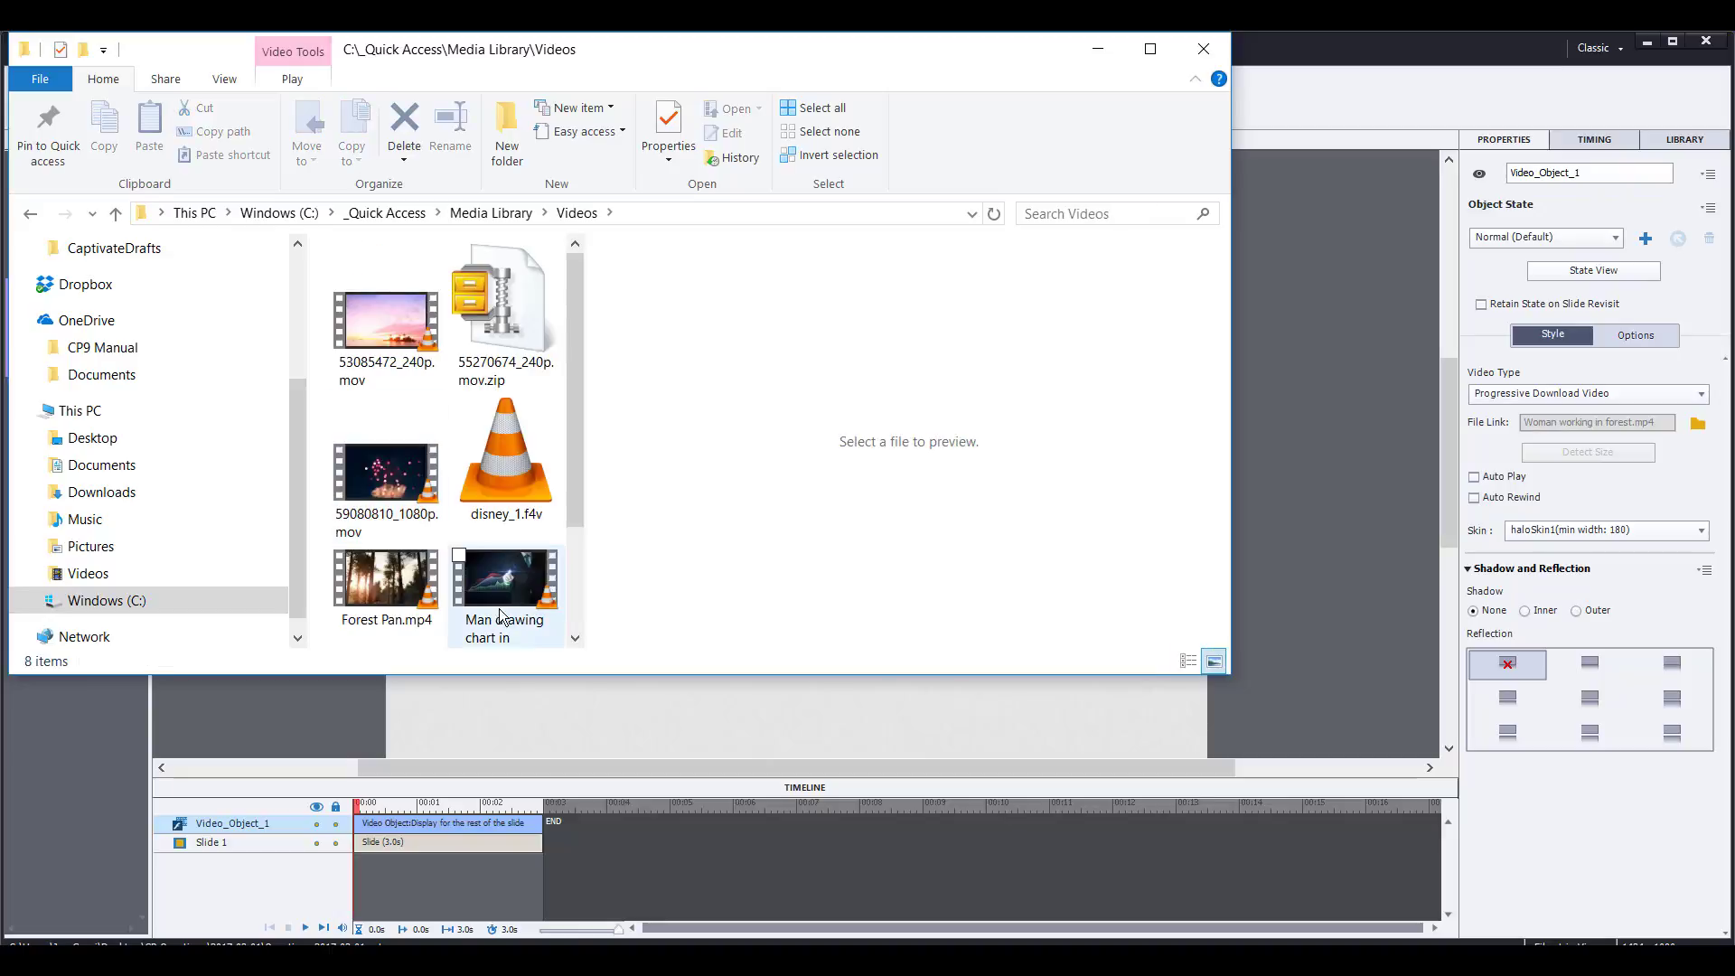
- Check the detailed video and audio properties of Woman working in forest.mp4, leaving them unchanged
scroll(513, 630, down, 2)
click(511, 589)
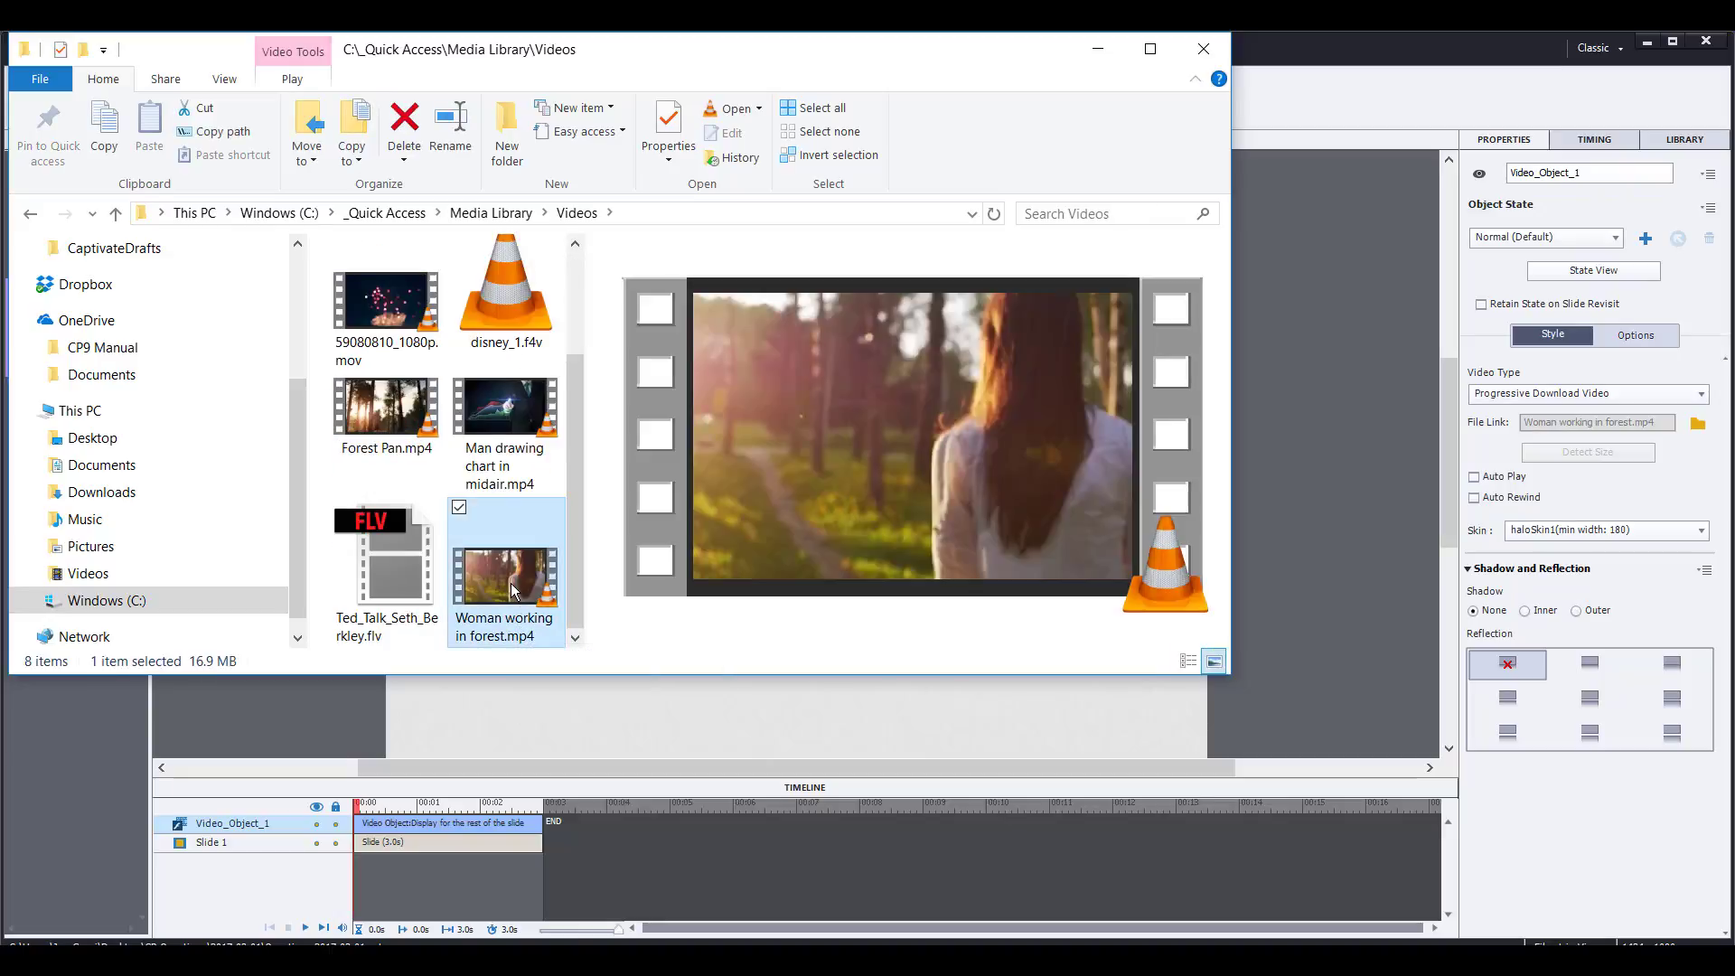
right_click(511, 587)
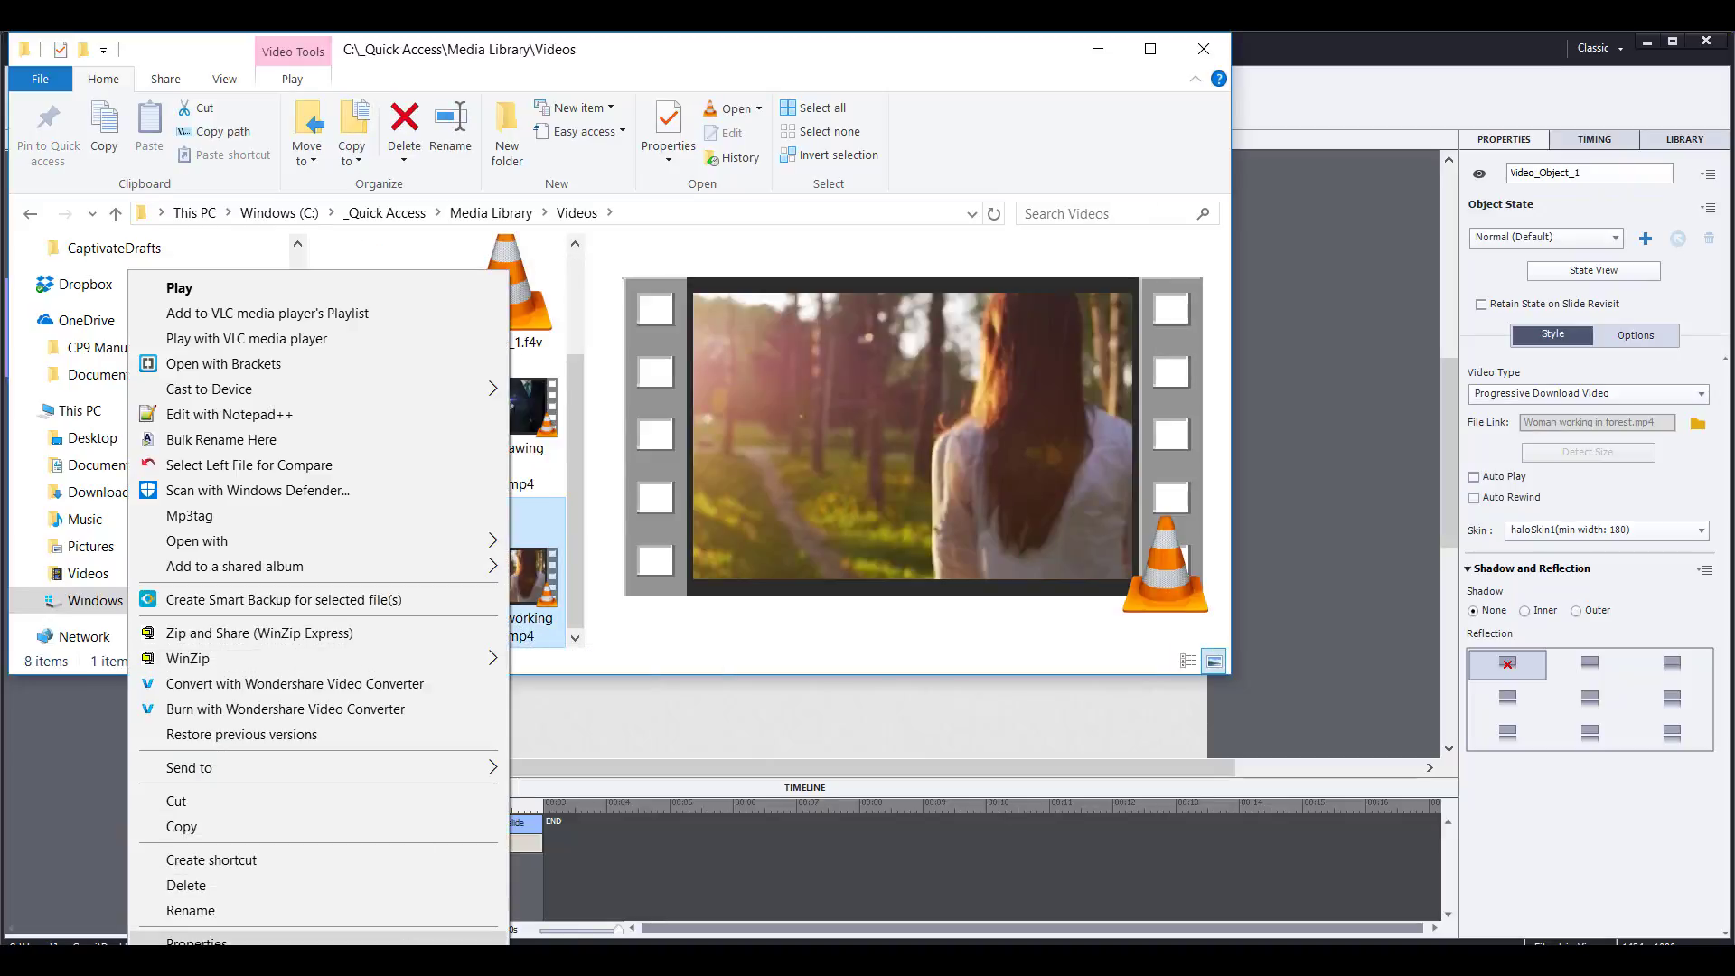
click(196, 942)
click(658, 441)
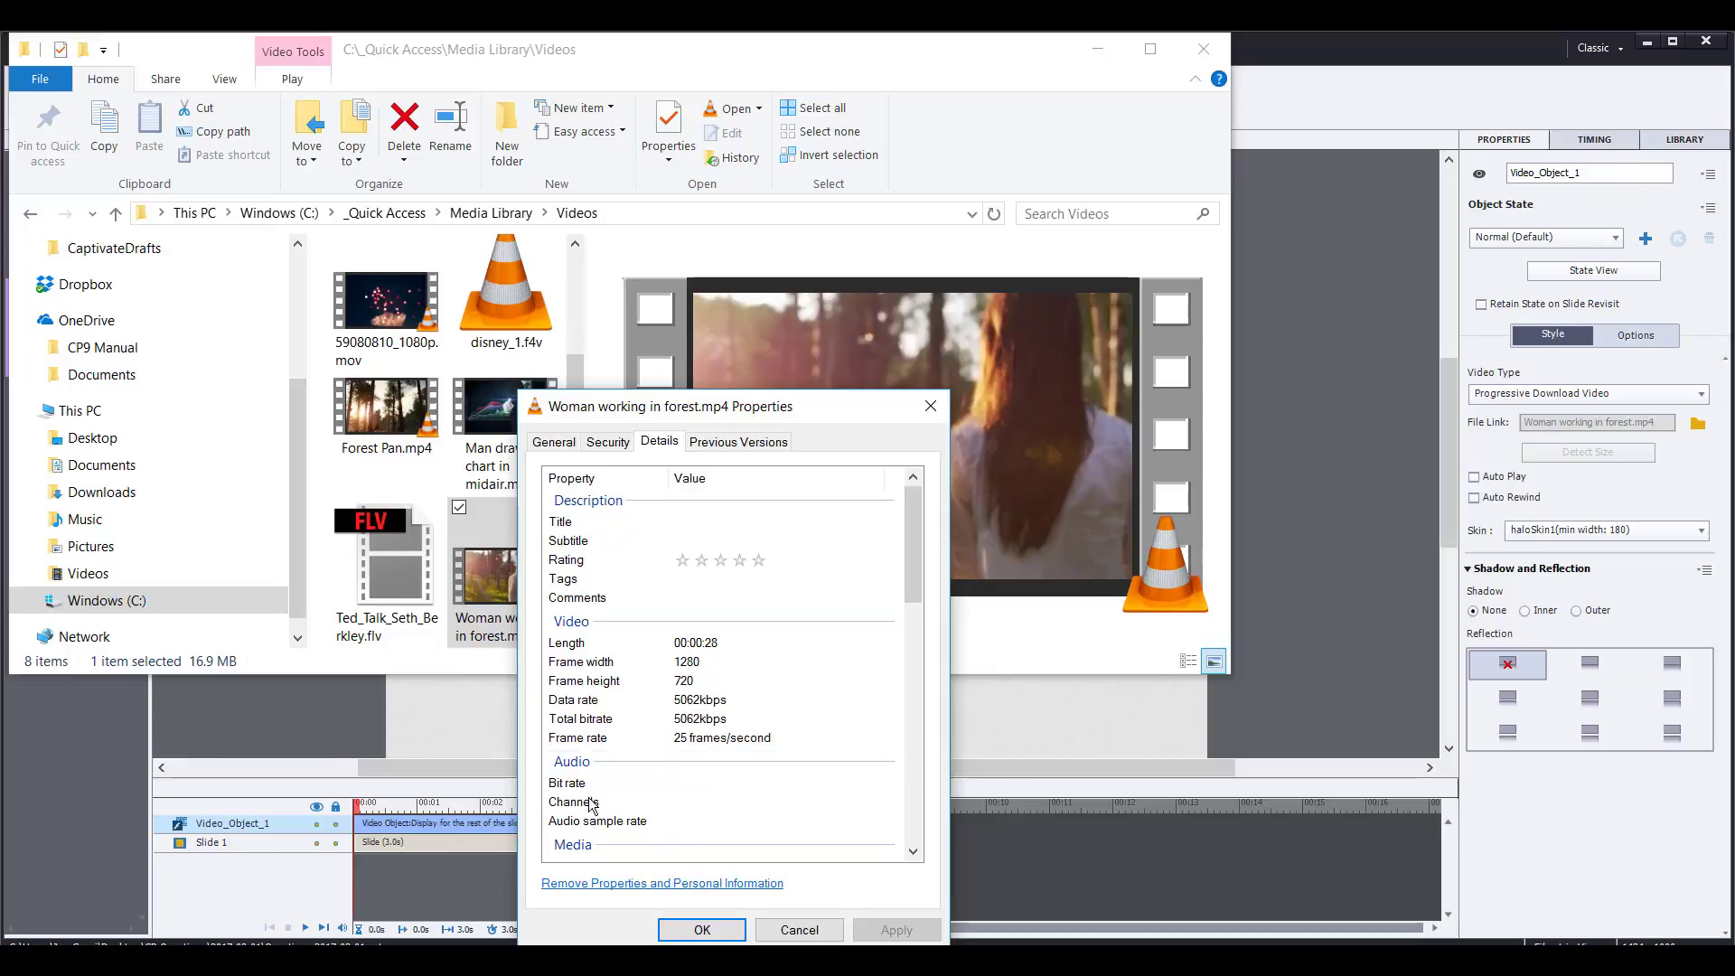
scroll(778, 858, down, 1)
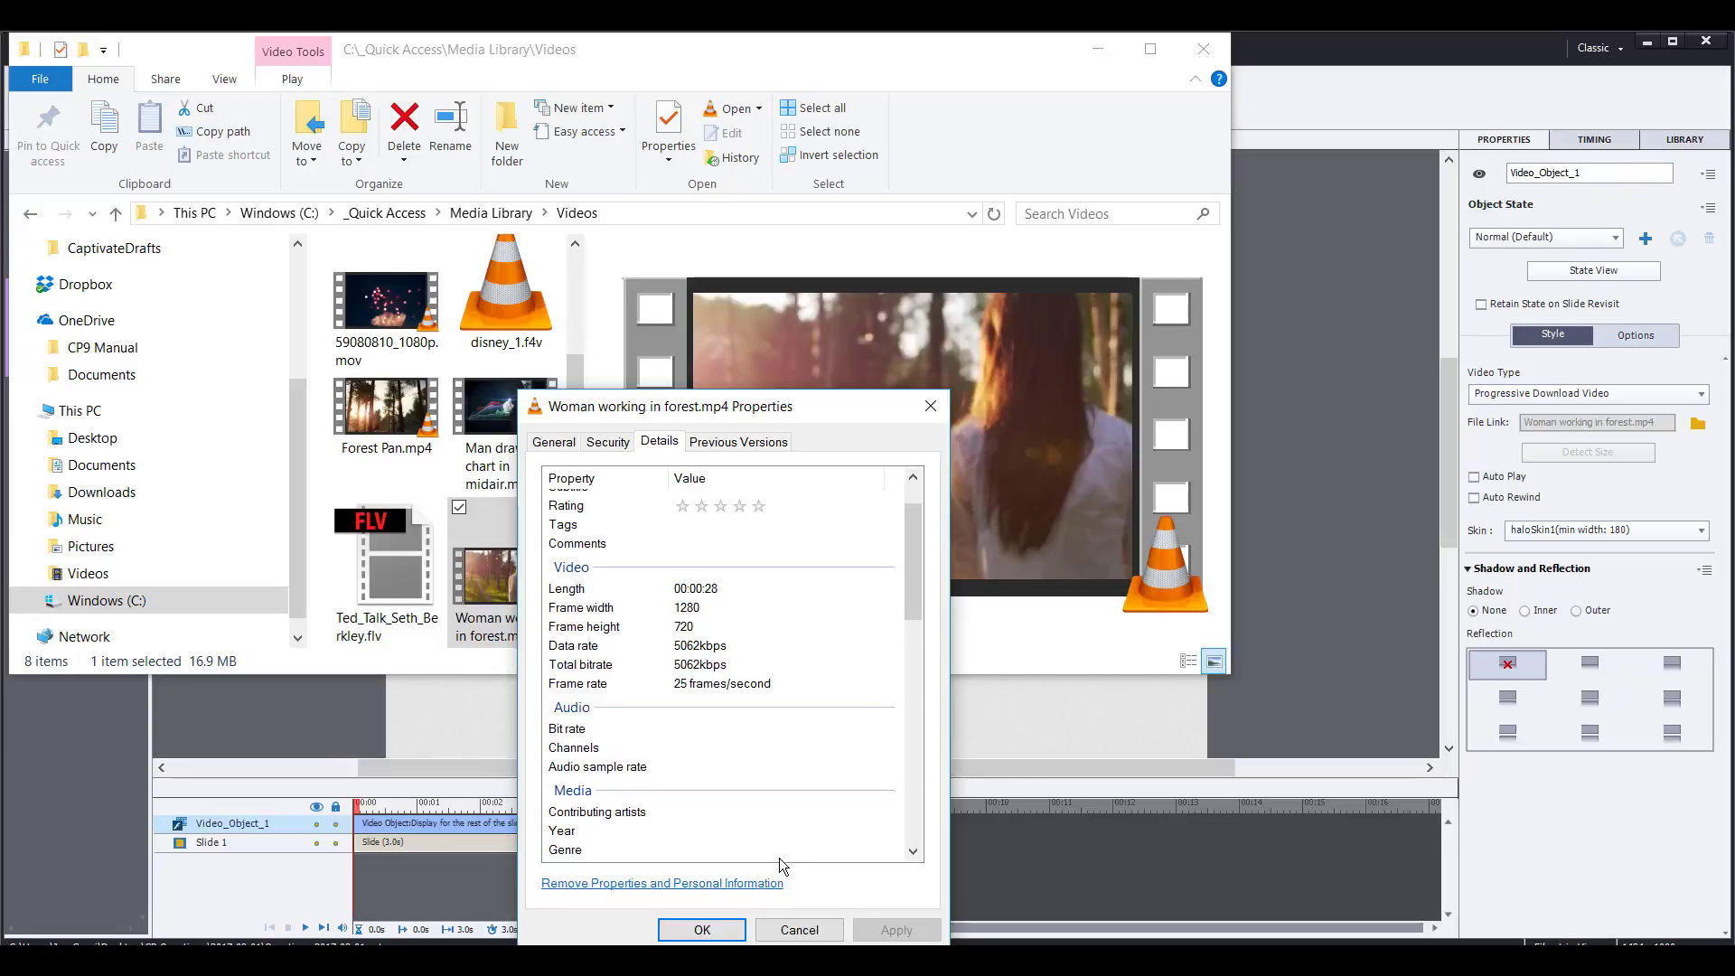
click(800, 931)
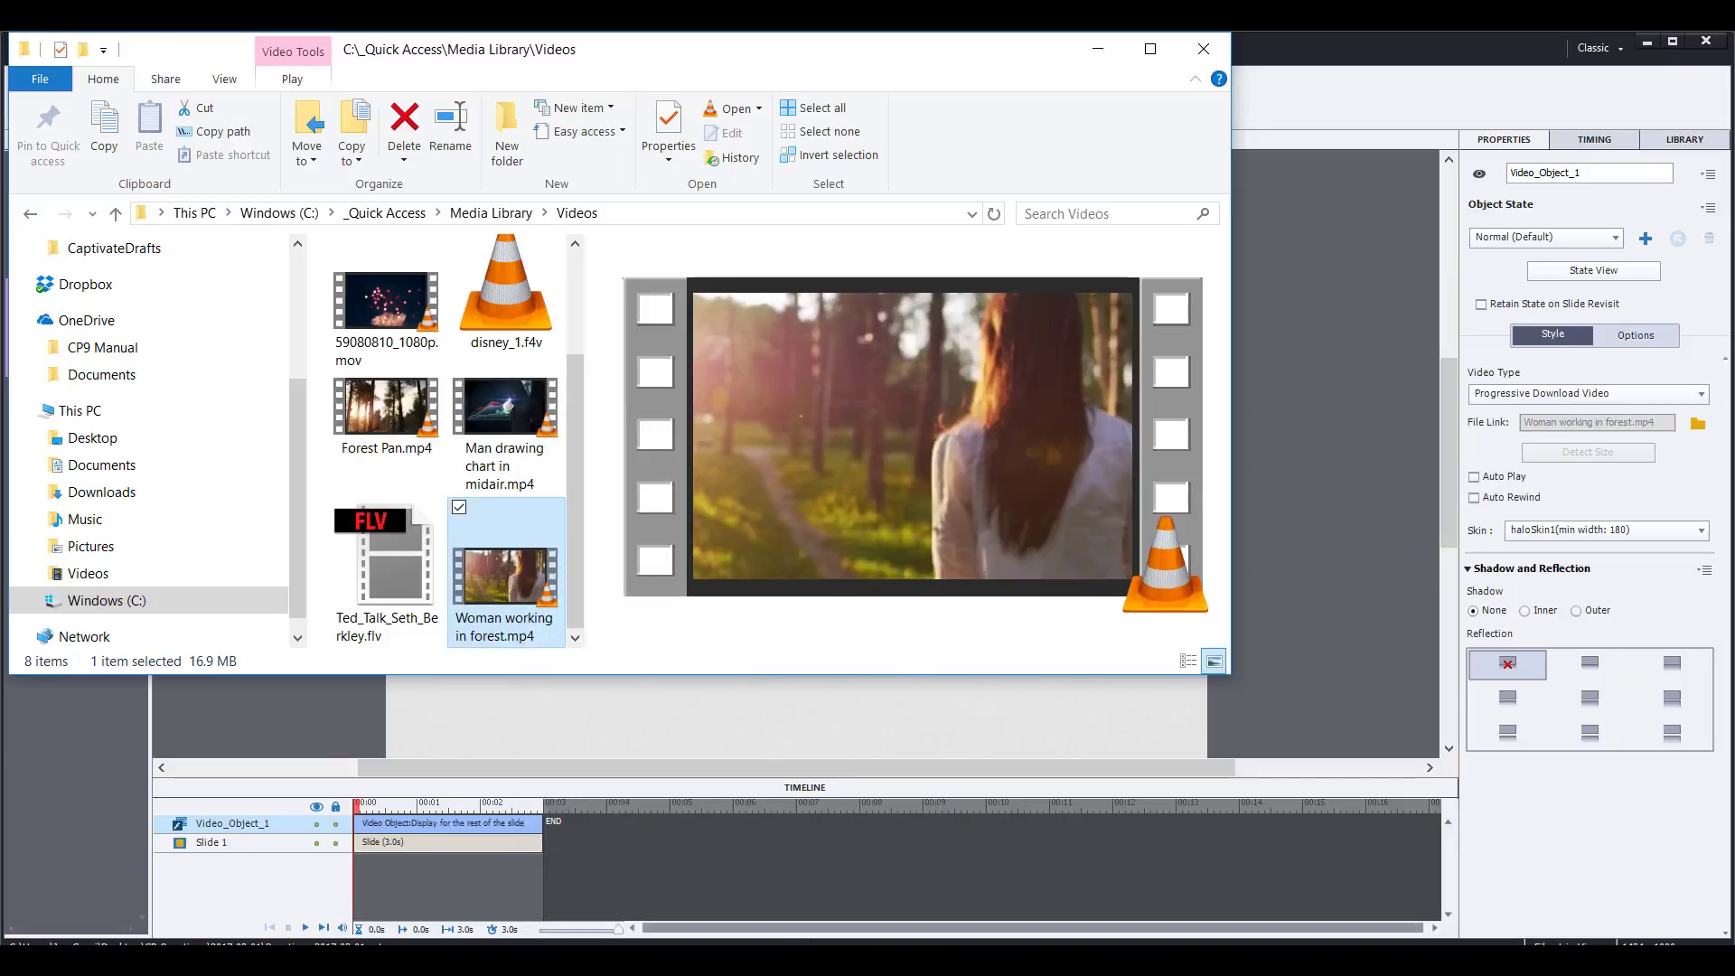
- Switch to YouTube in the browser and review the advanced settings of the uploaded Walking in Forest video
mouse_move(769, 963)
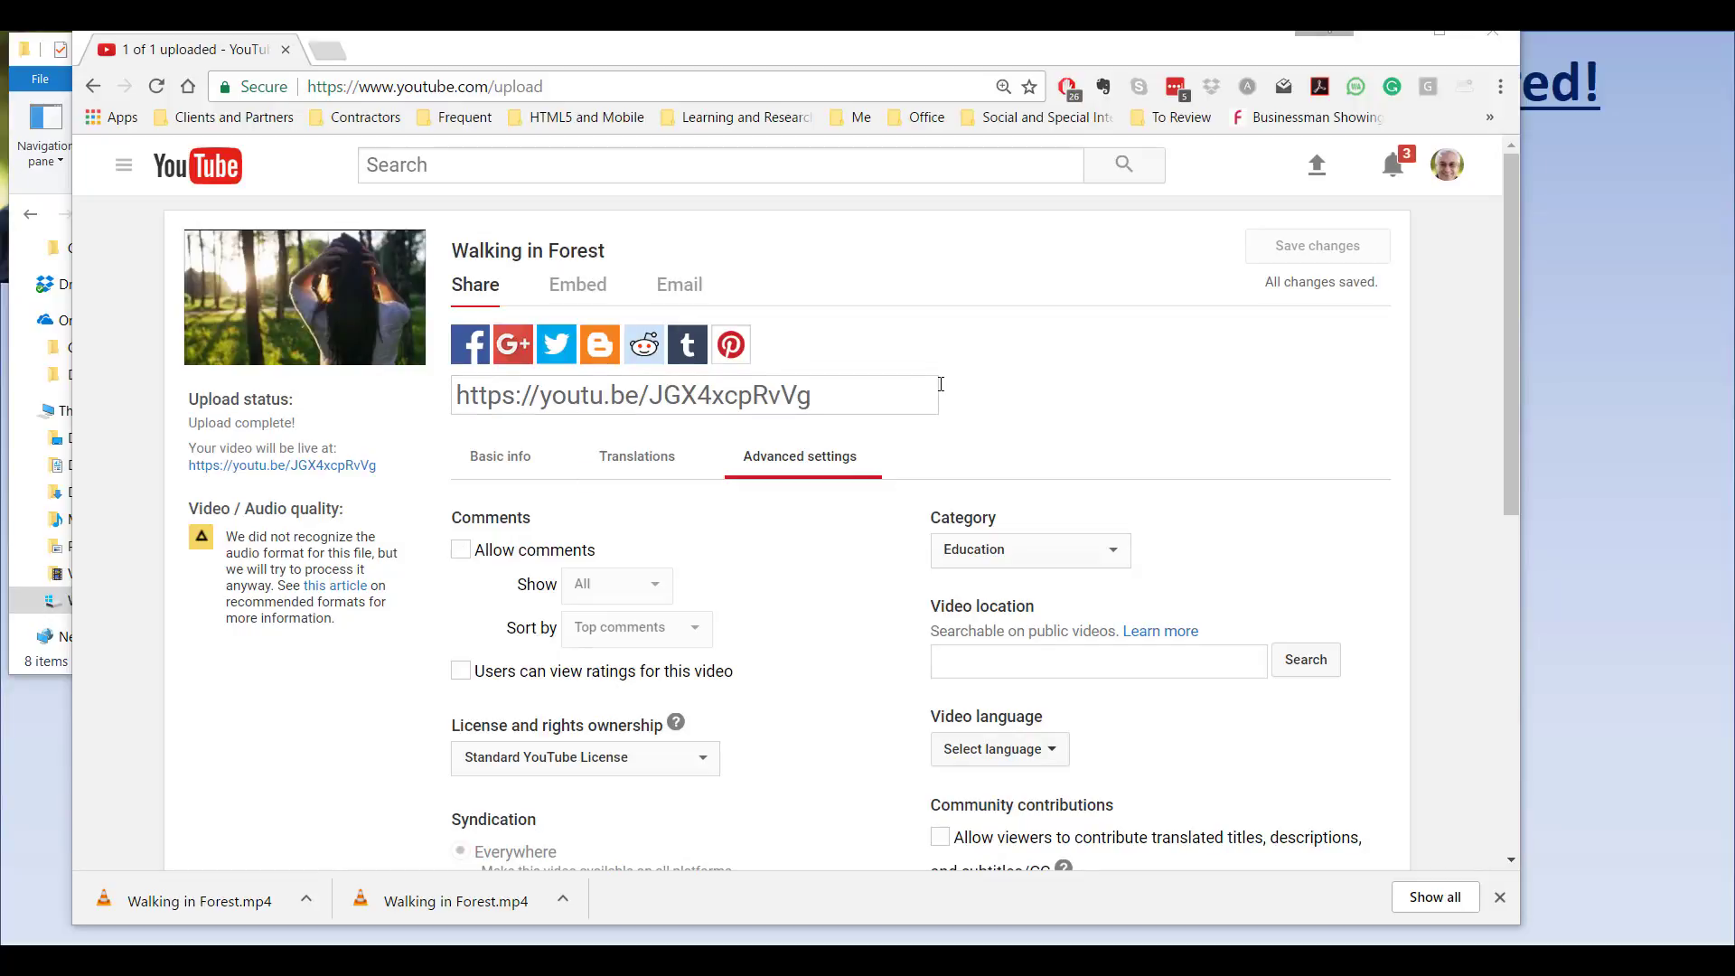
scroll(1054, 355, down, 2)
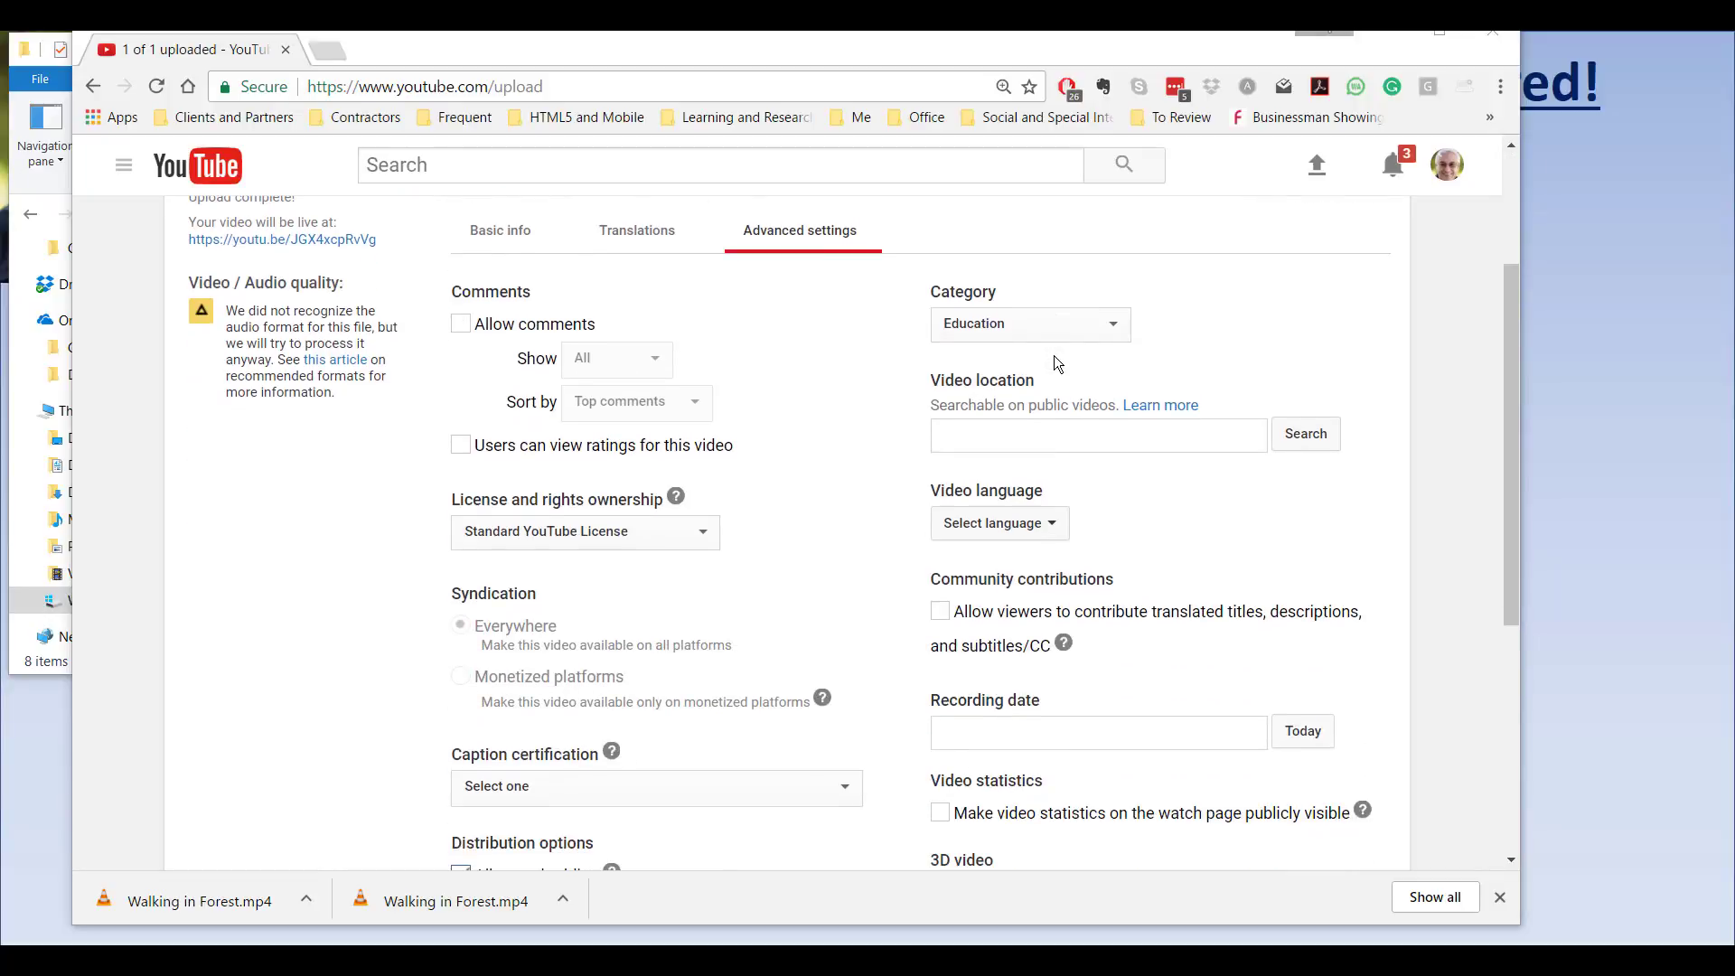
scroll(1054, 363, down, 2)
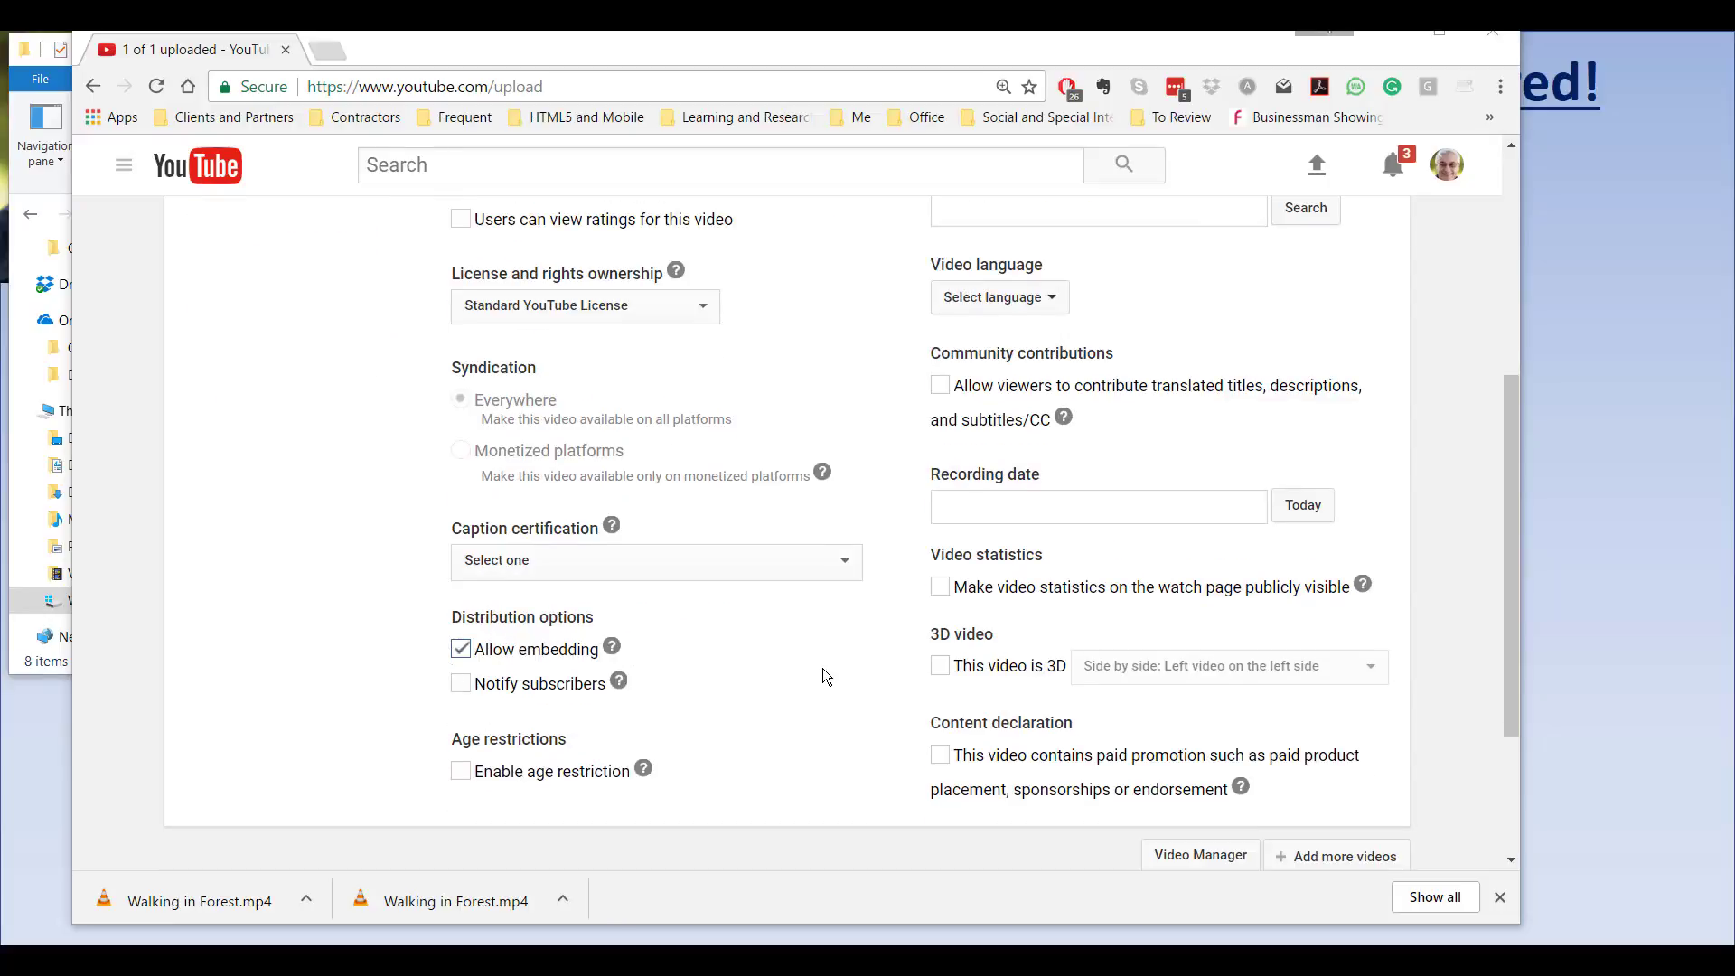
scroll(881, 794, up, 2)
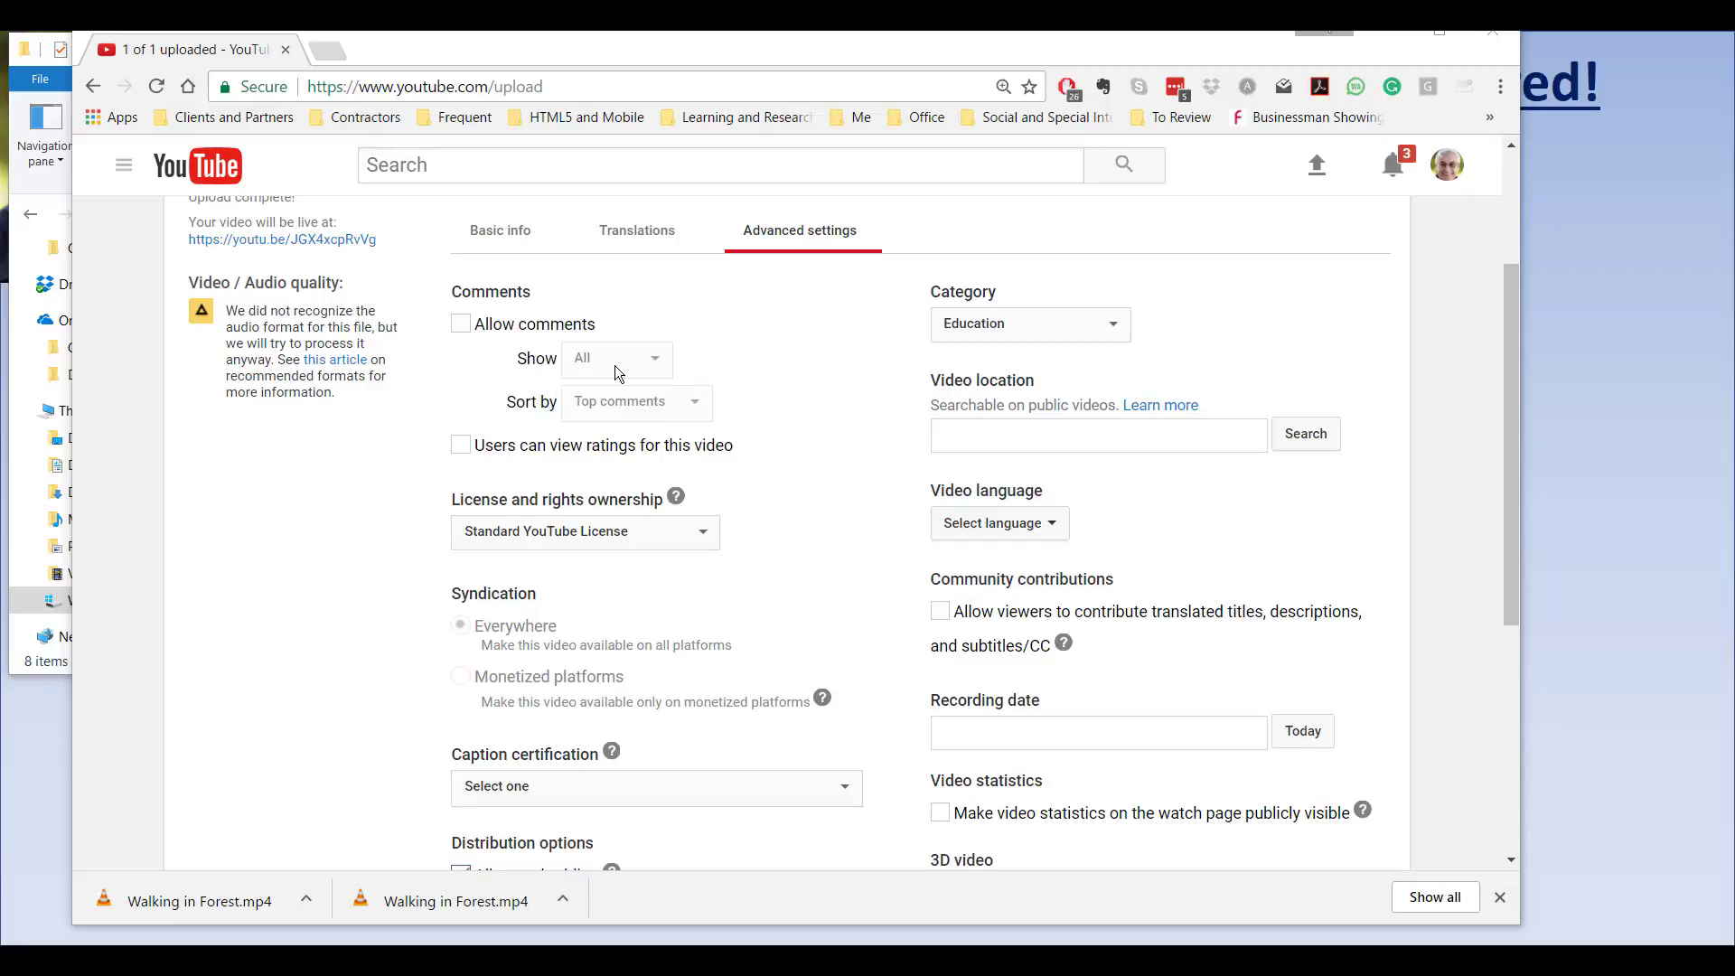
scroll(849, 432, up, 2)
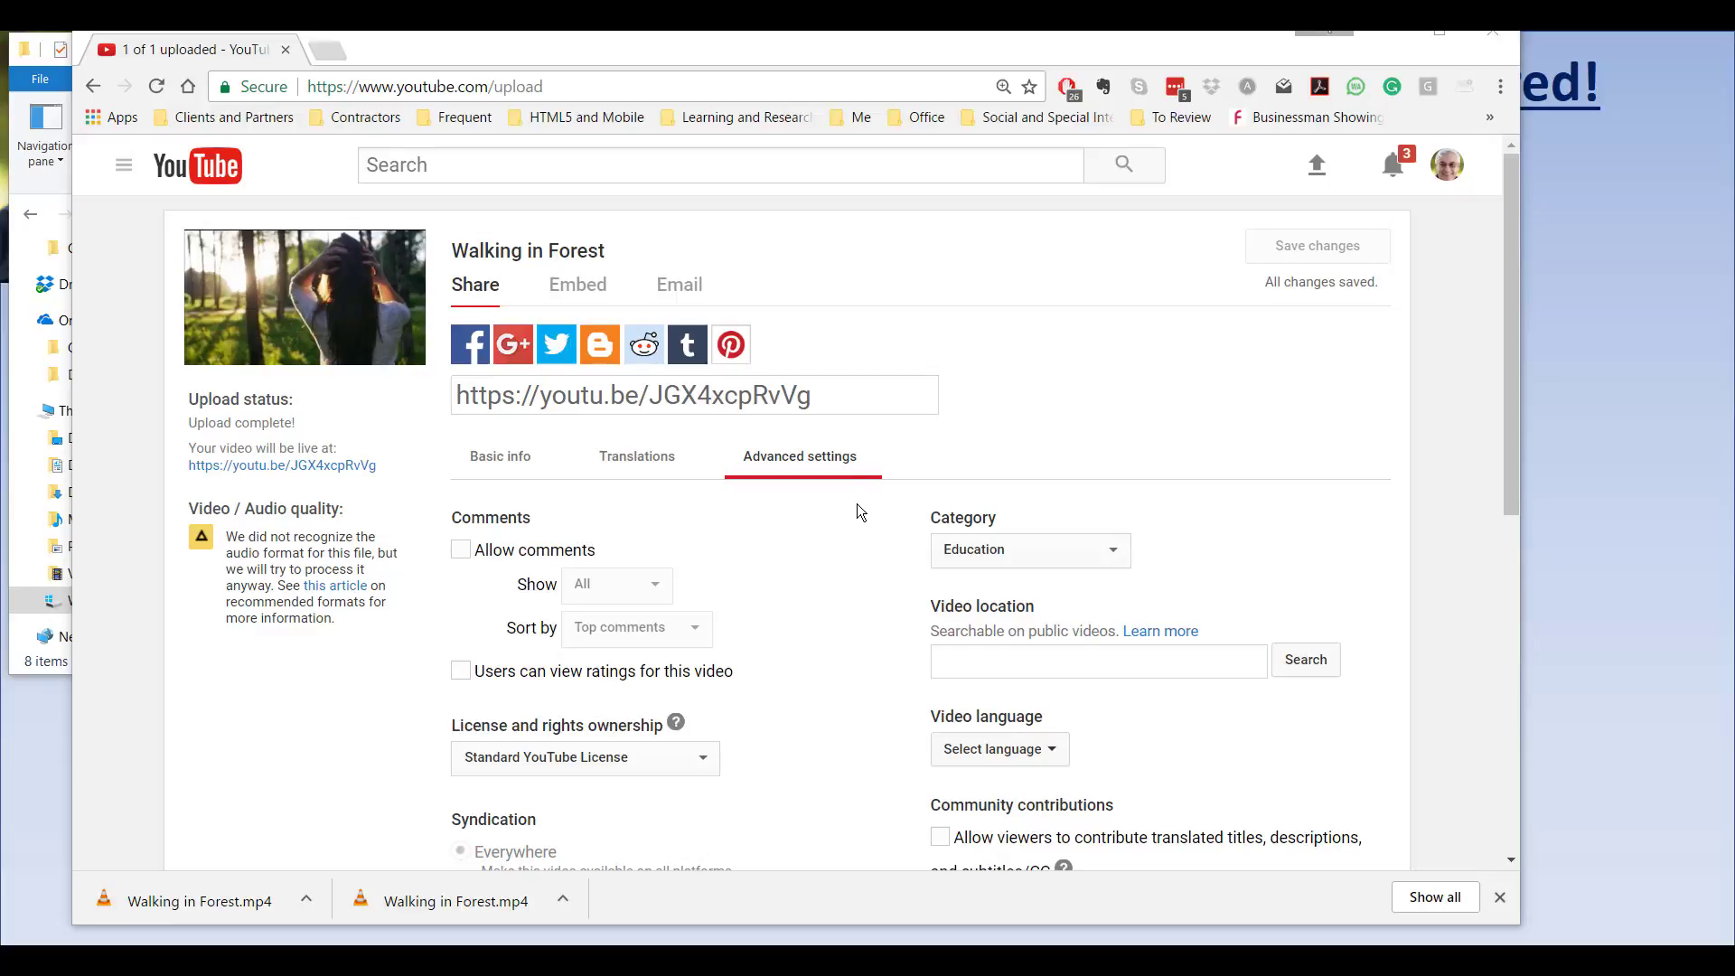
- Download the Walking in Forest video as MP4 from YouTube's Video Manager and save it as Walking in Forest.mp4 in the Videos folder
click(280, 313)
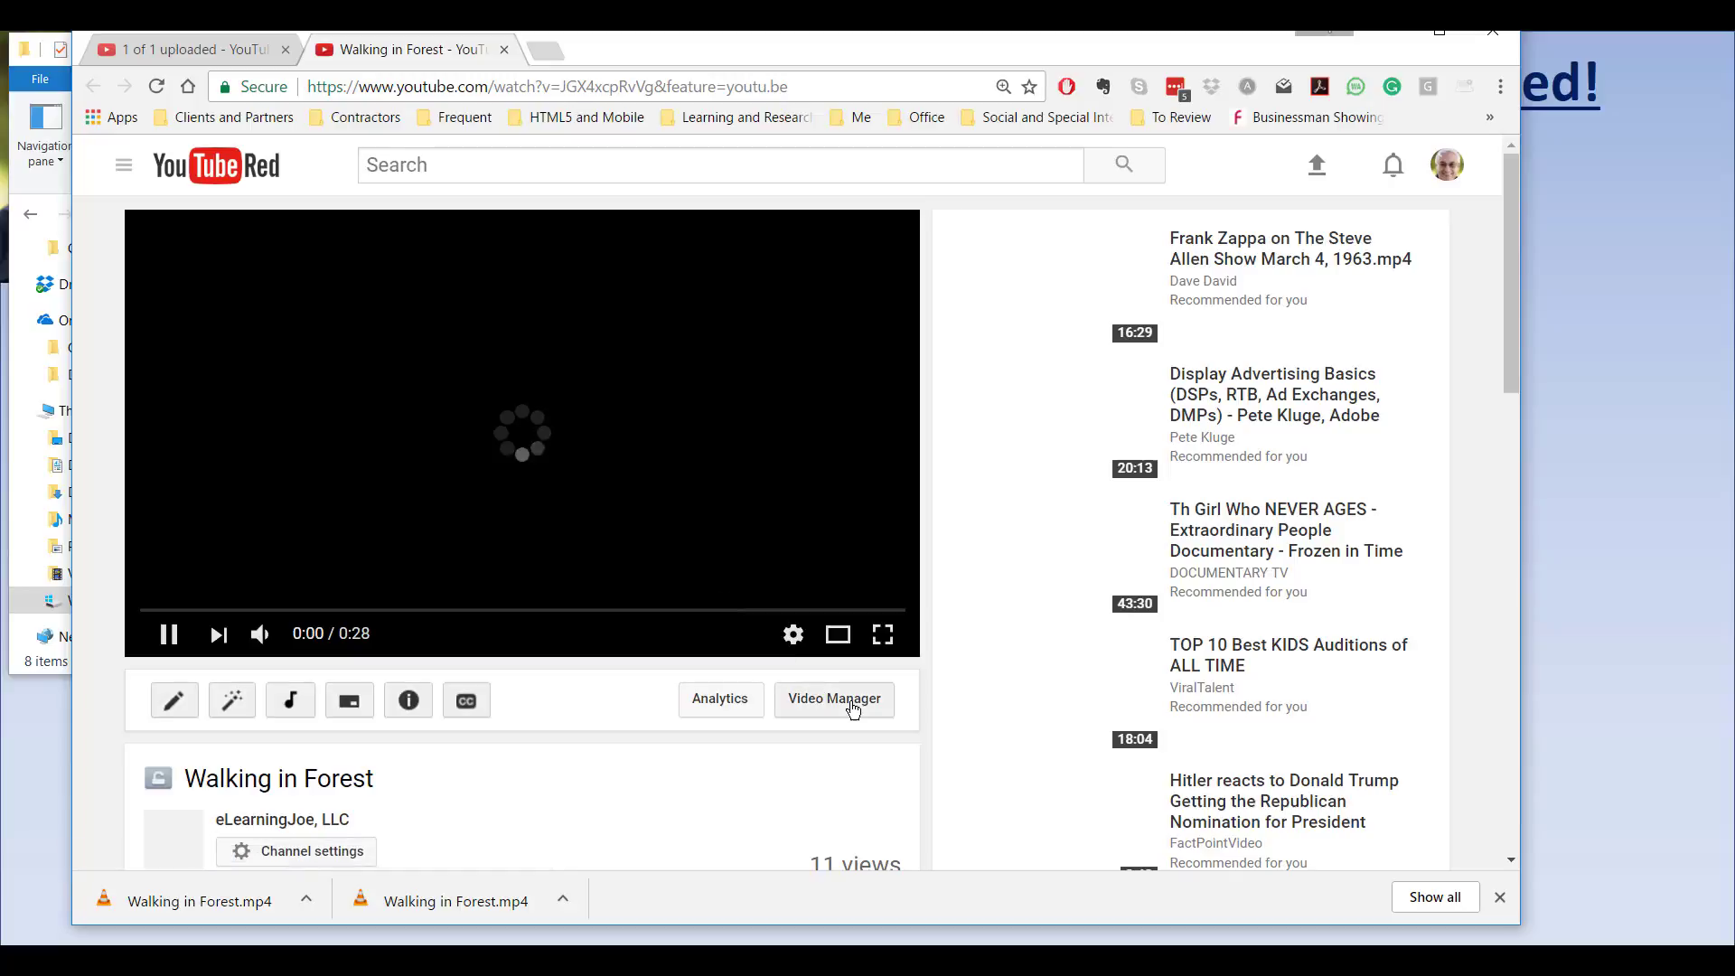
click(875, 705)
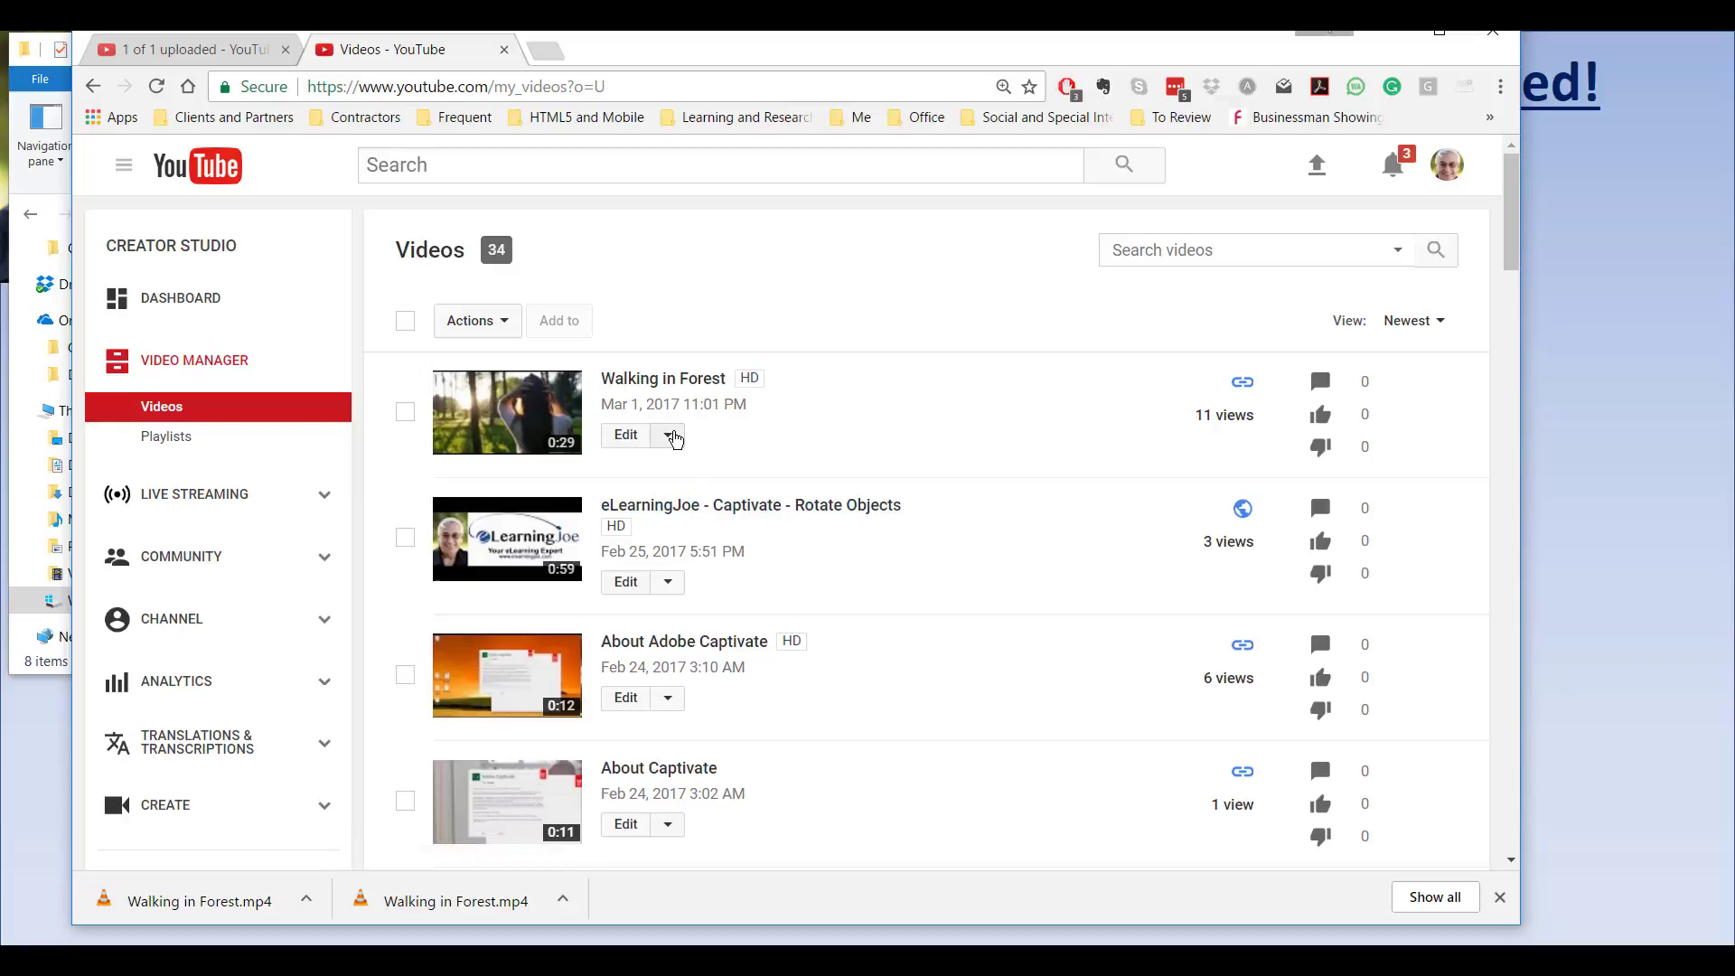
click(669, 437)
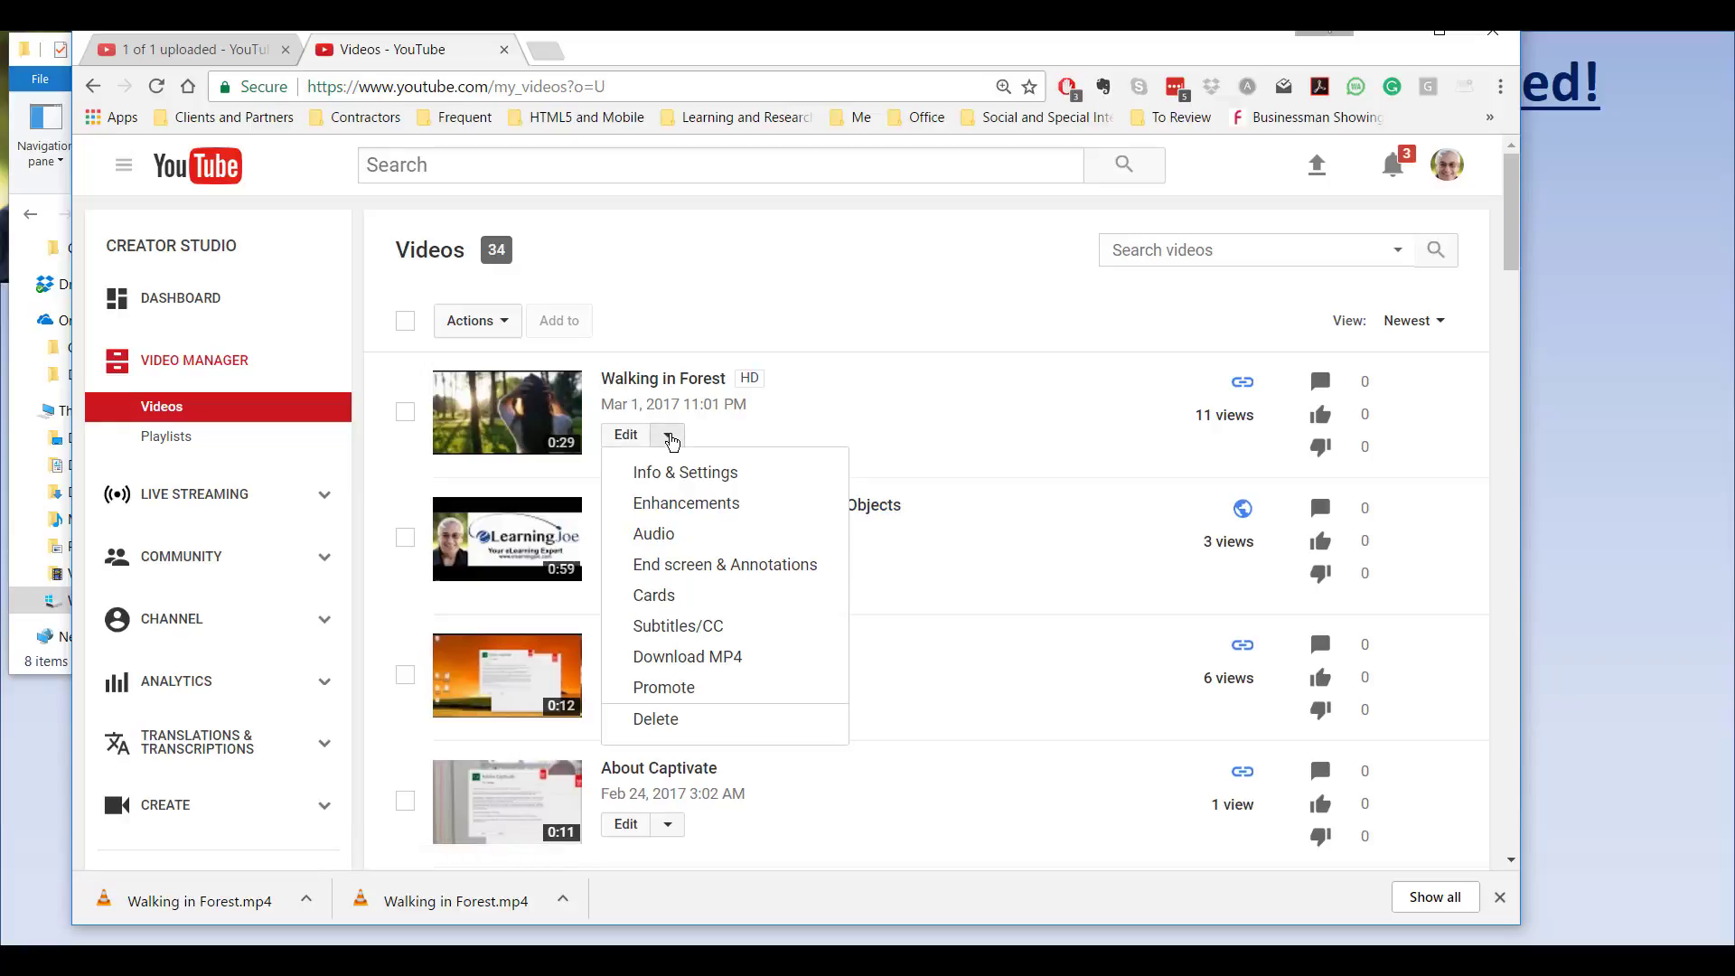
click(705, 666)
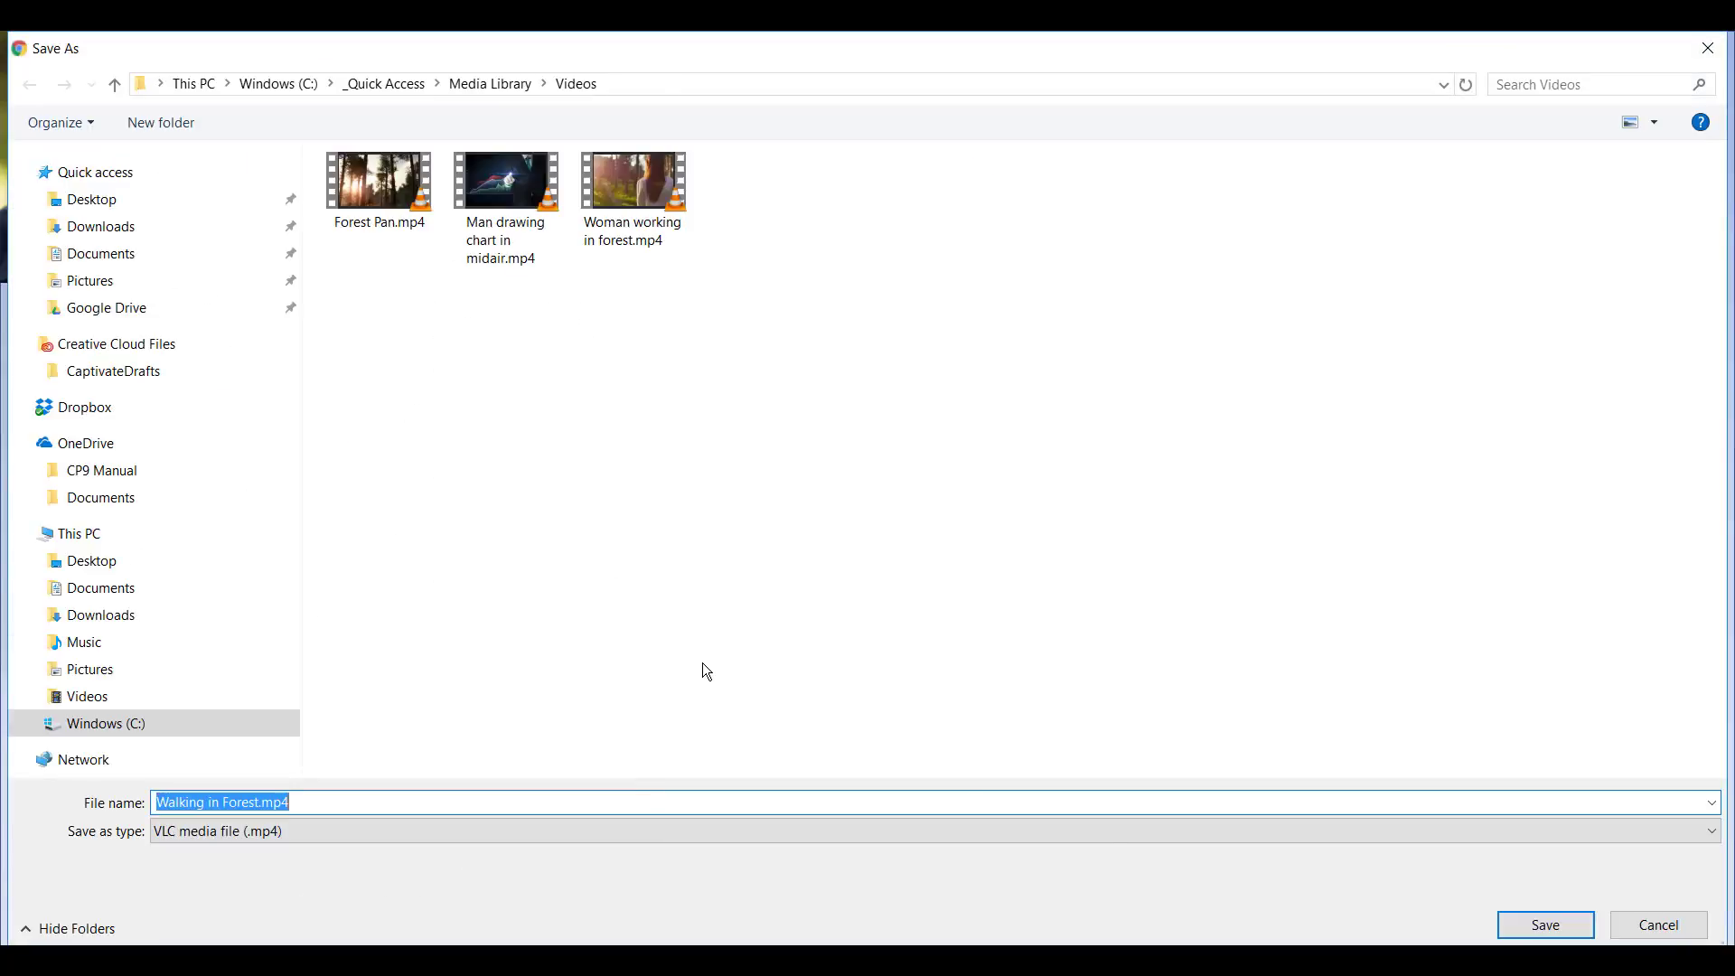
click(1545, 924)
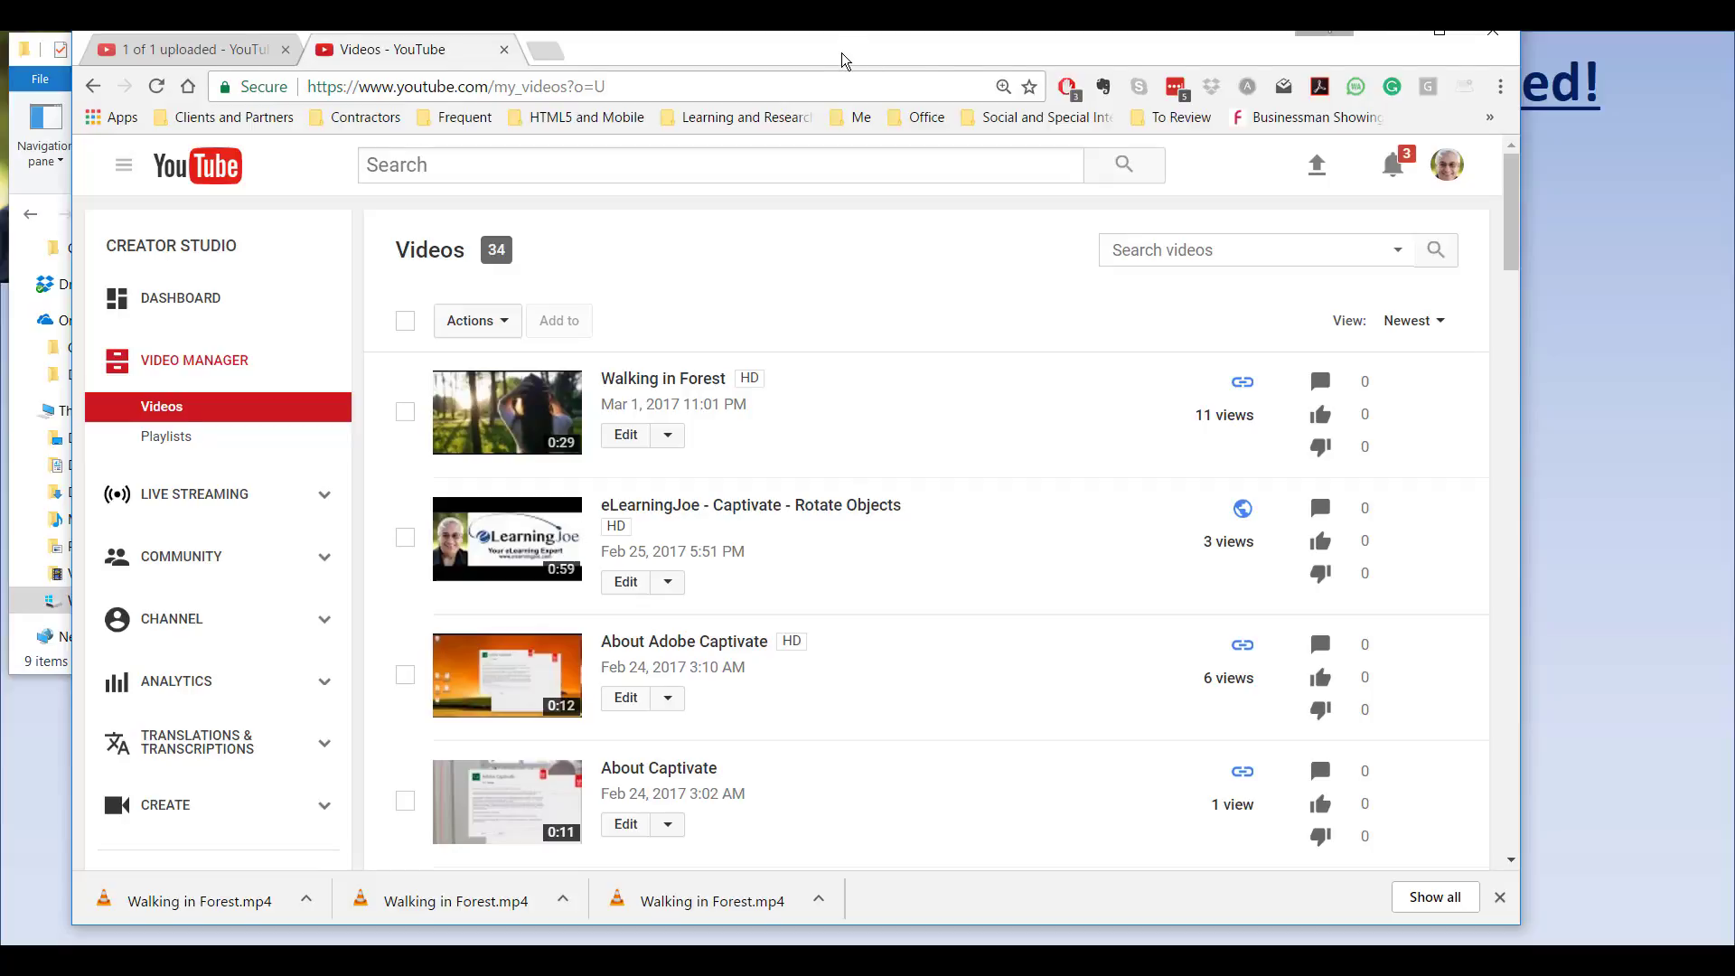
- Return to the Videos folder in File Explorer and compare the file sizes of Walking in Forest.mp4 and Woman working in forest.mp4
drag(842, 53, 865, 349)
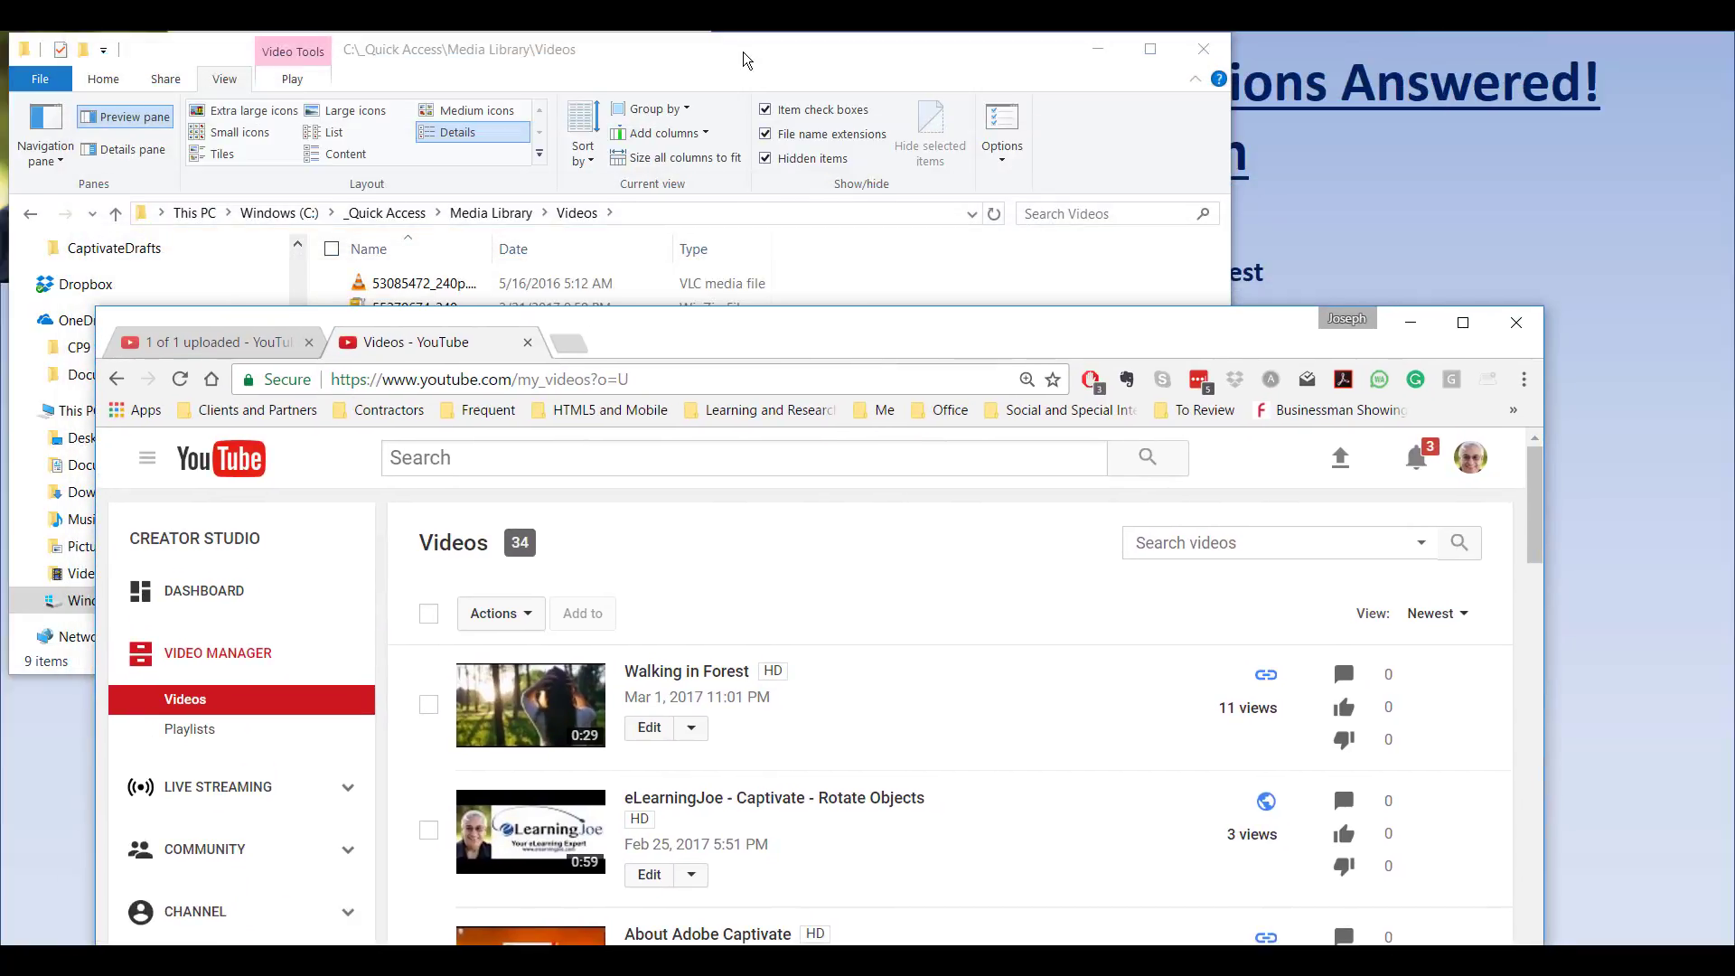
click(743, 53)
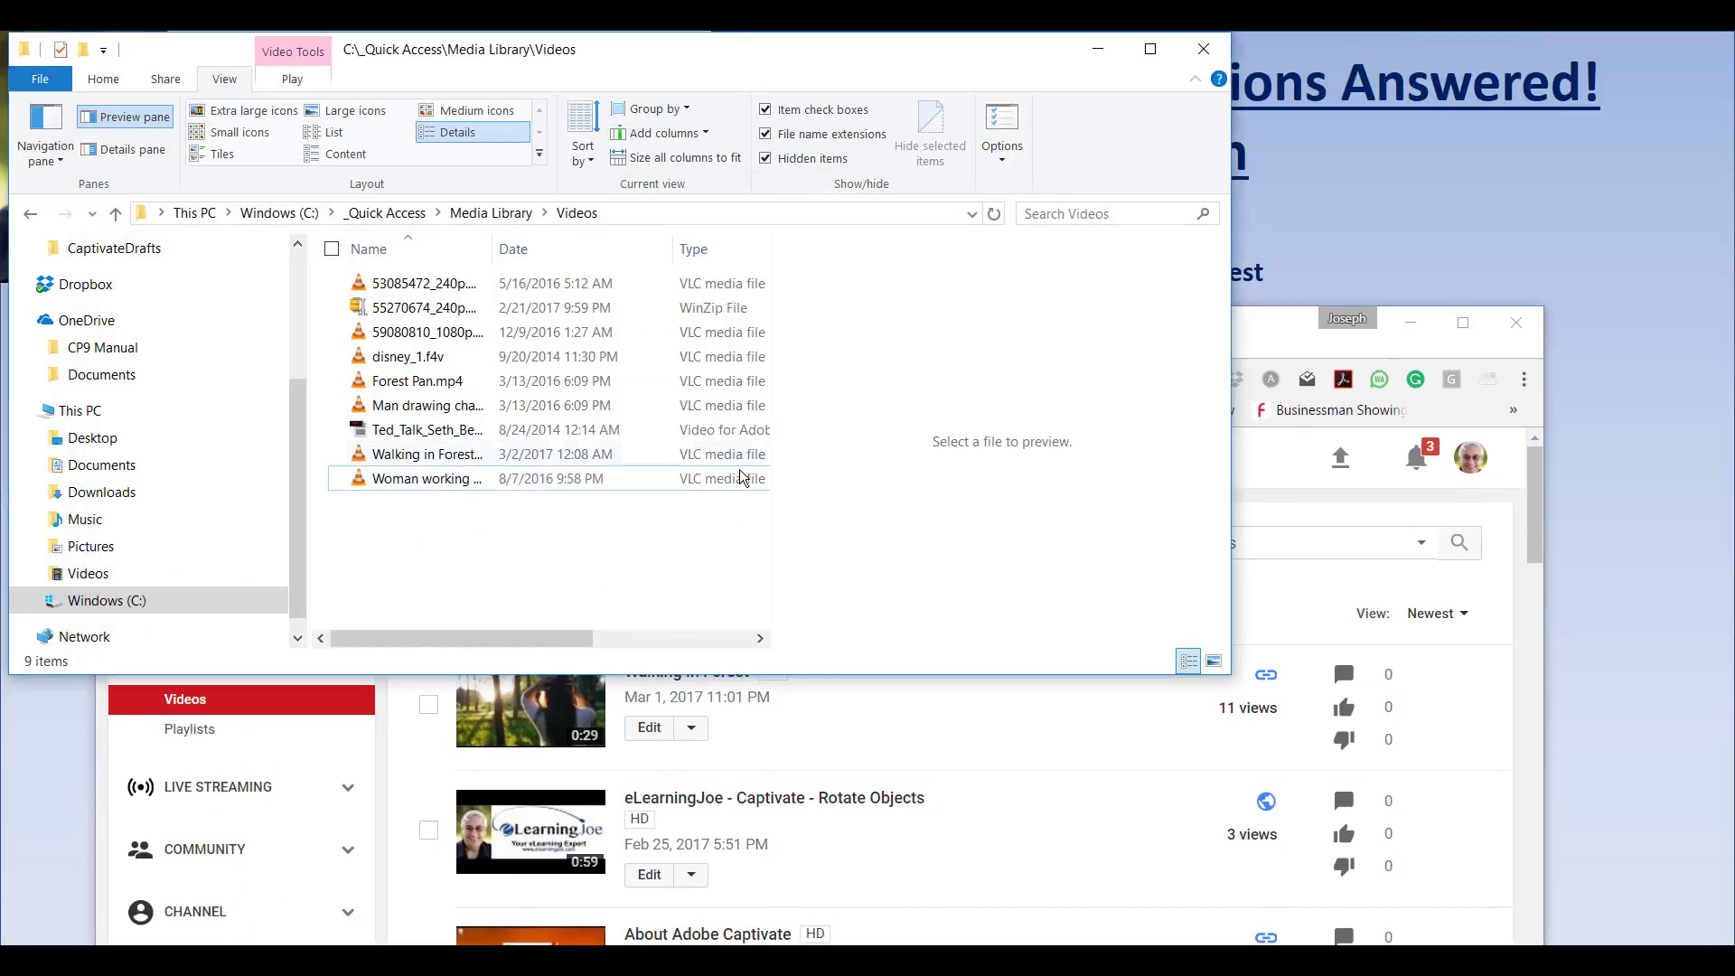
click(562, 479)
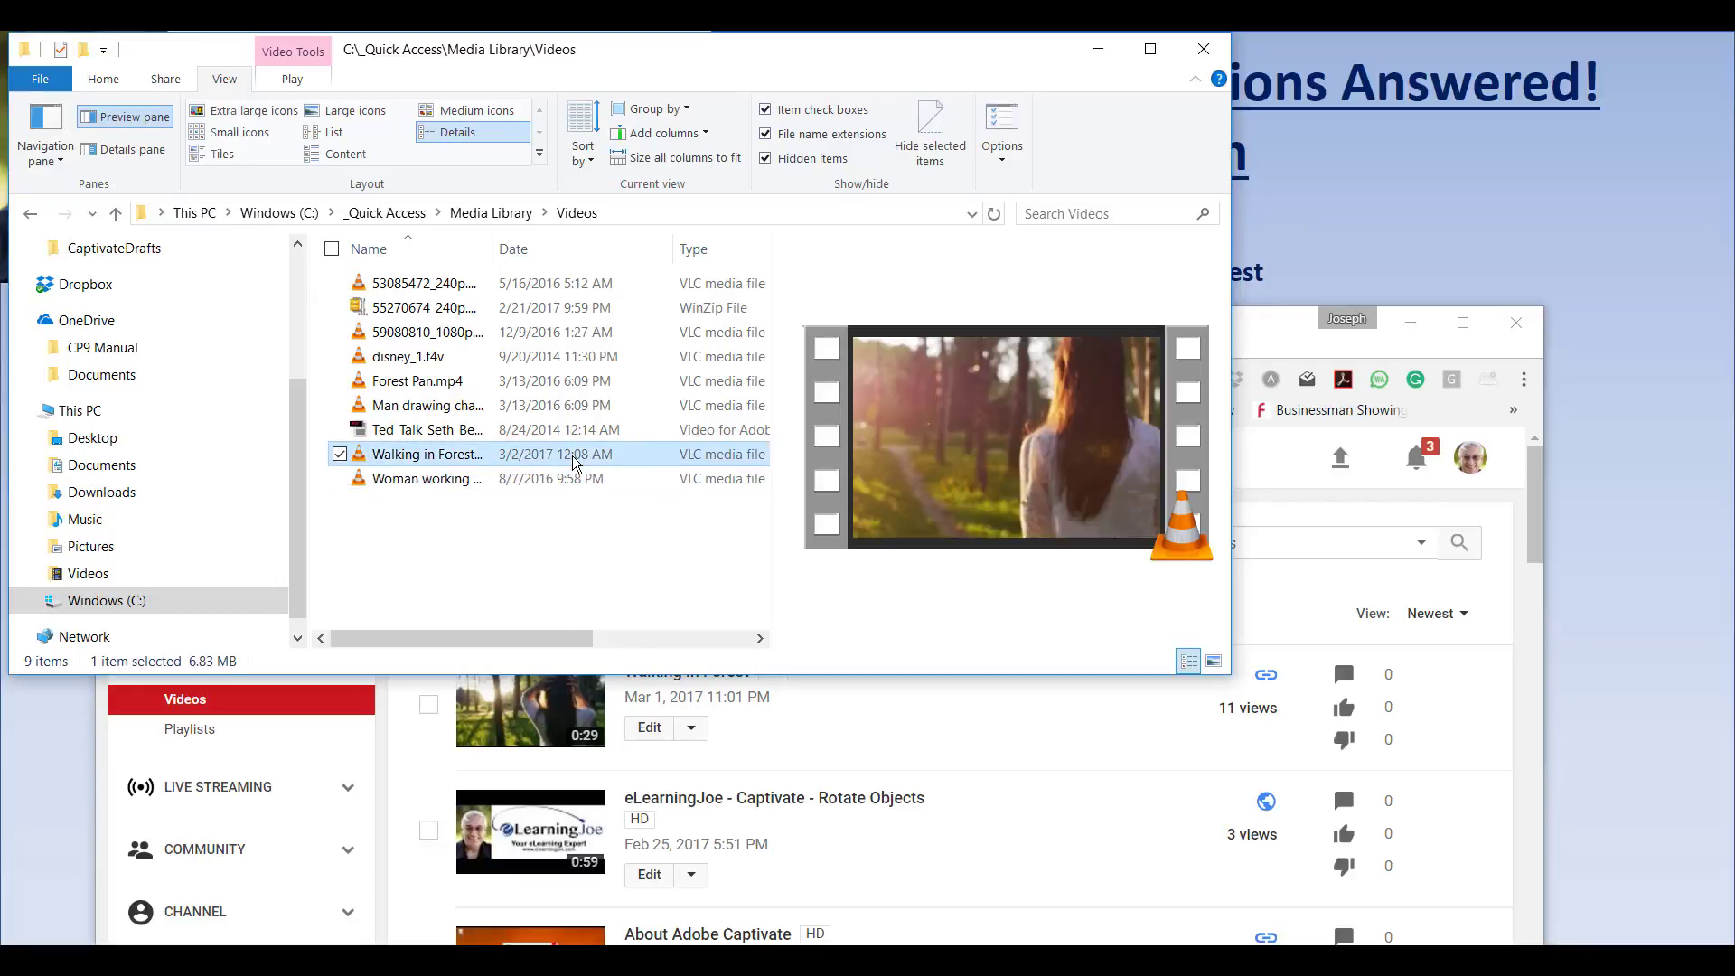
drag(573, 641, 709, 642)
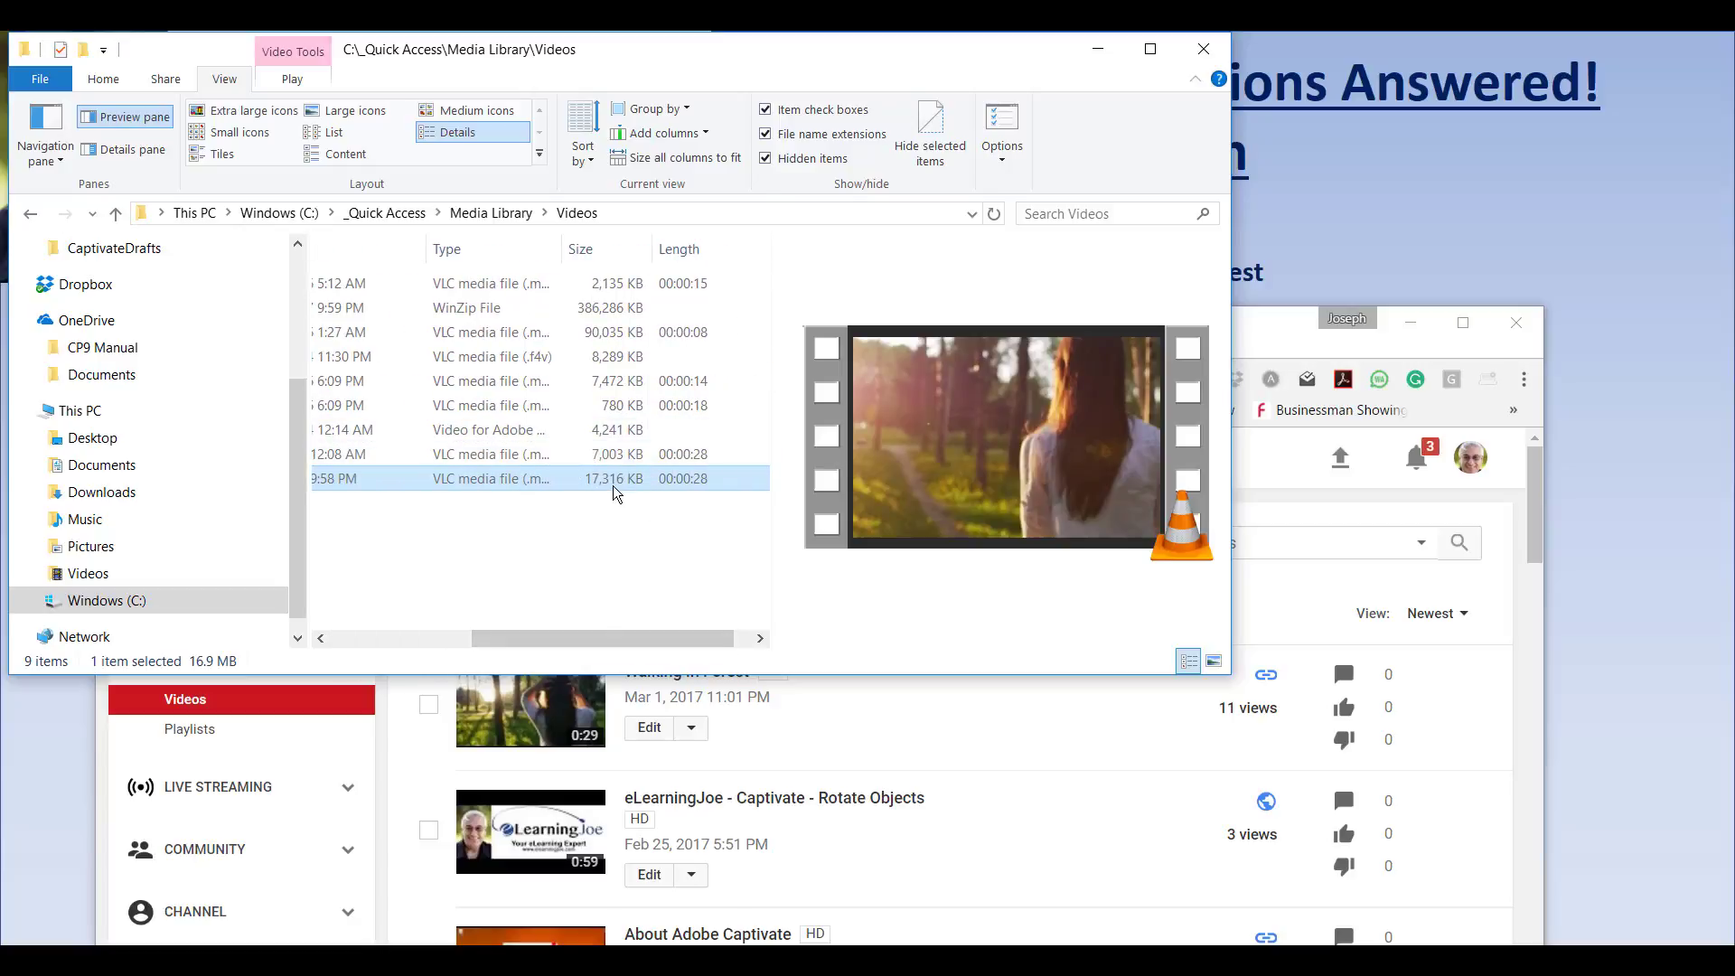
- Display the detailed properties of Woman working in forest.mp4 and move their window clear of the file list
right_click(583, 482)
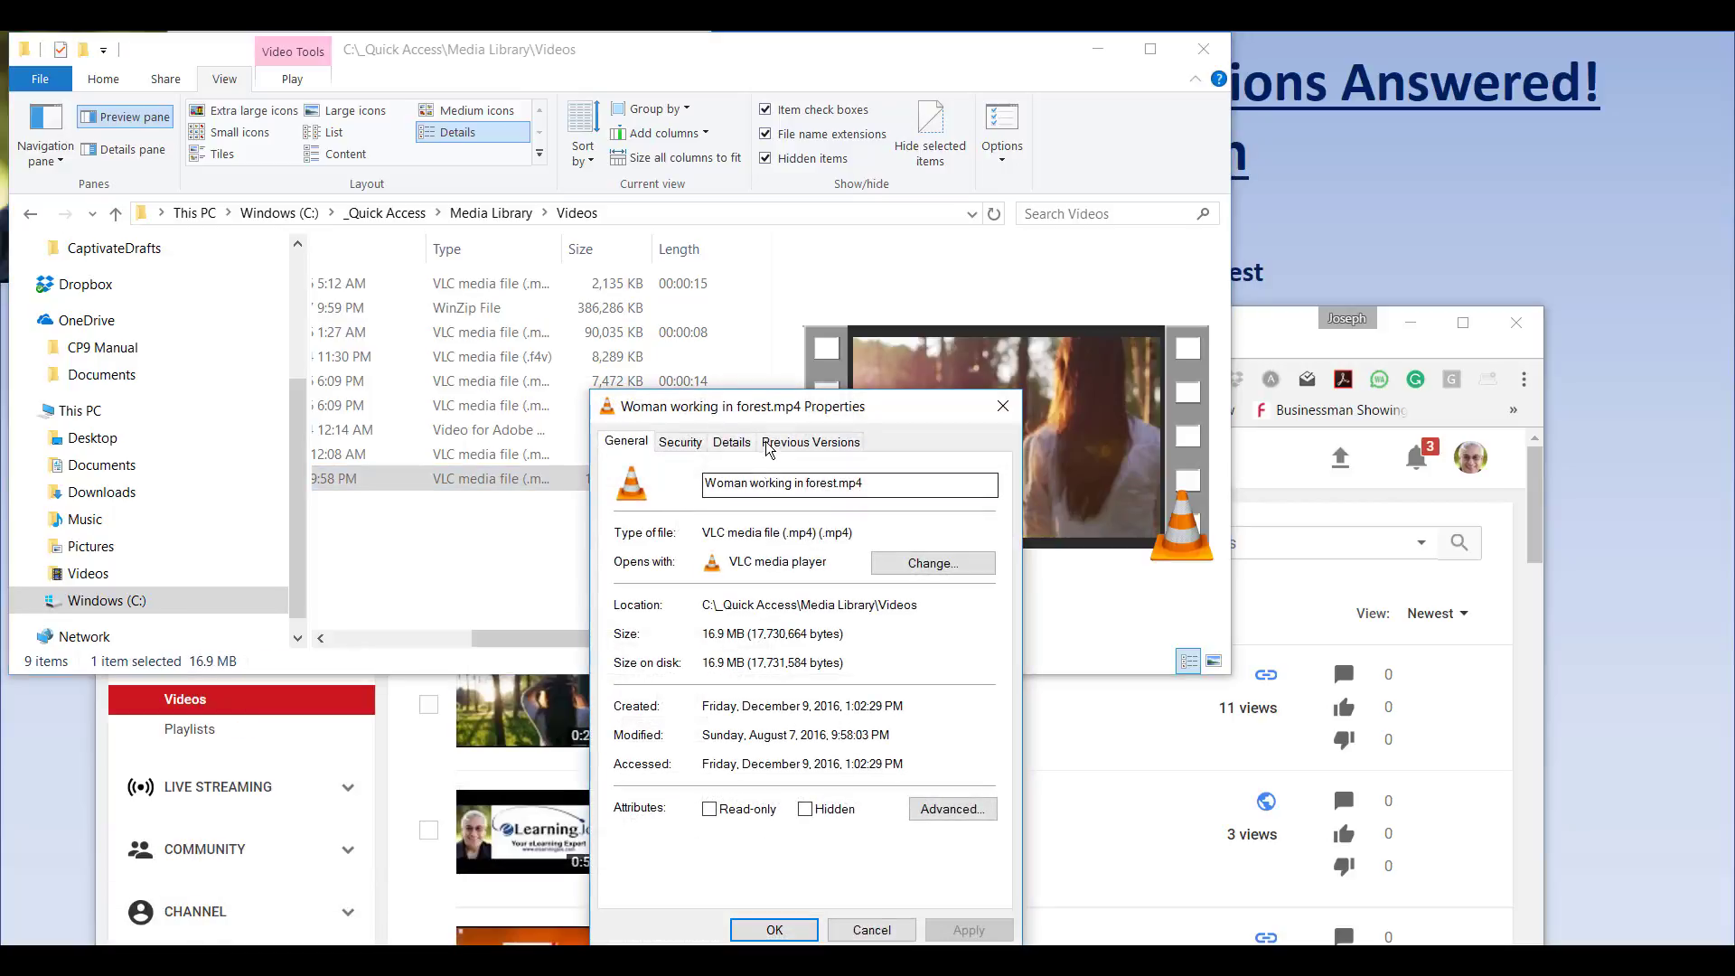
click(734, 446)
drag(814, 413, 973, 55)
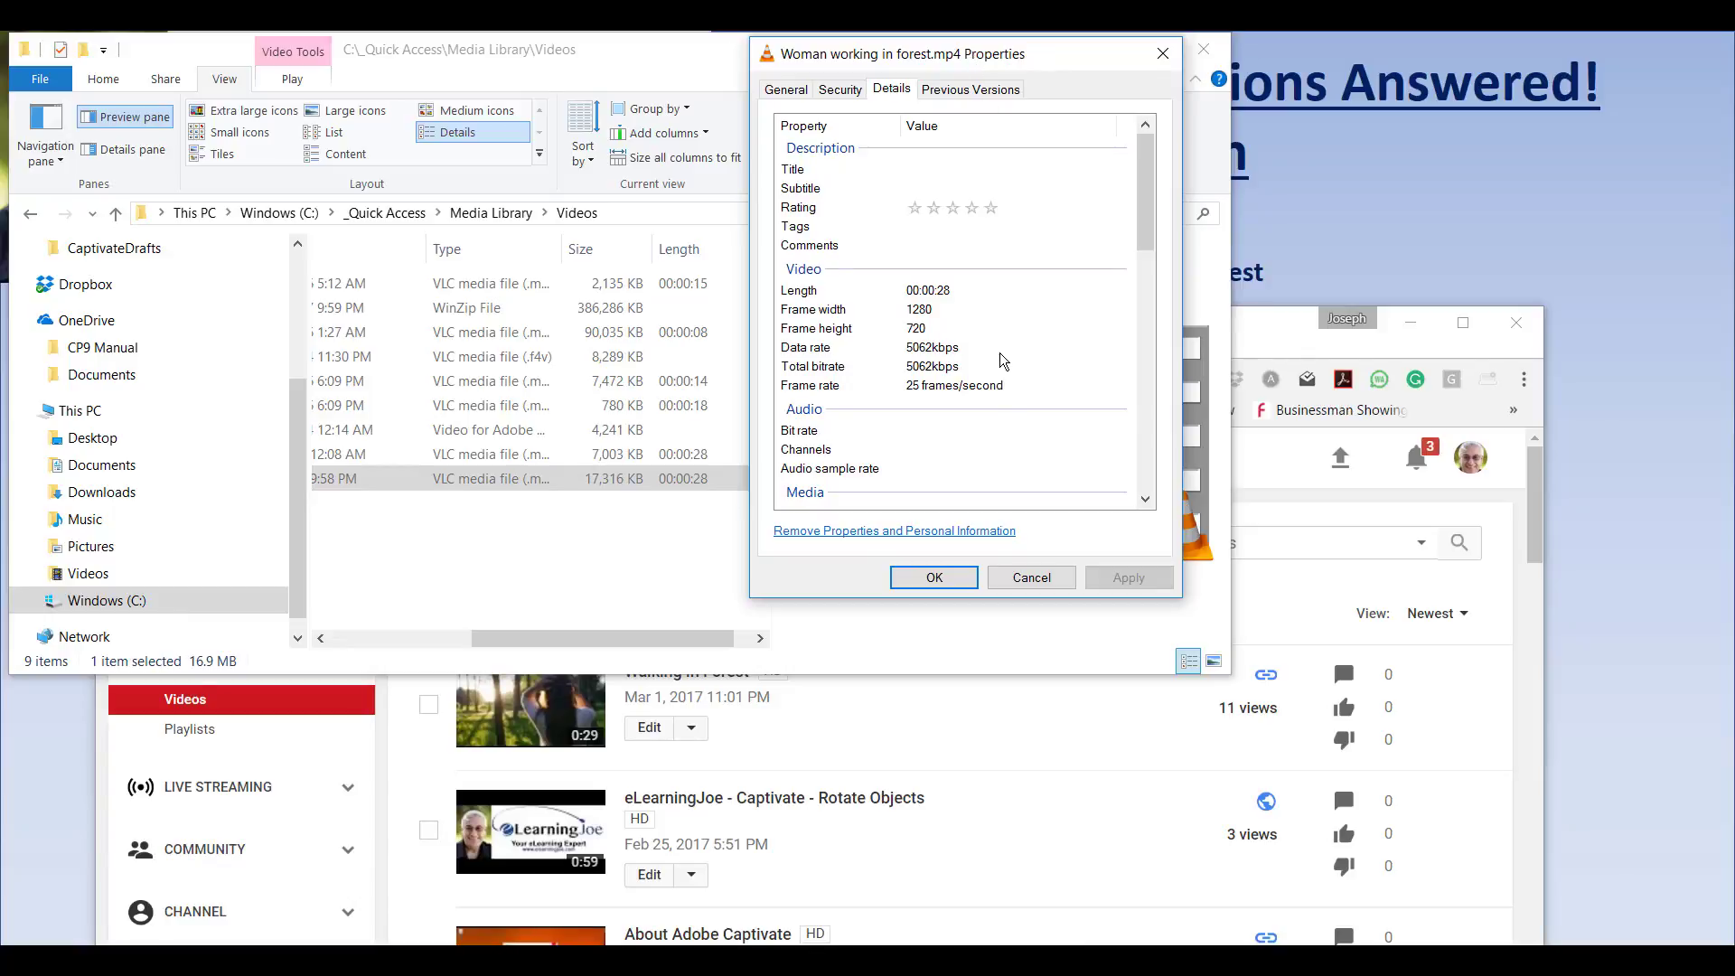
- Display the detailed properties of Walking in Forest.mp4 beside those of Woman working in forest.mp4 to compare their bitrates and audio
click(606, 456)
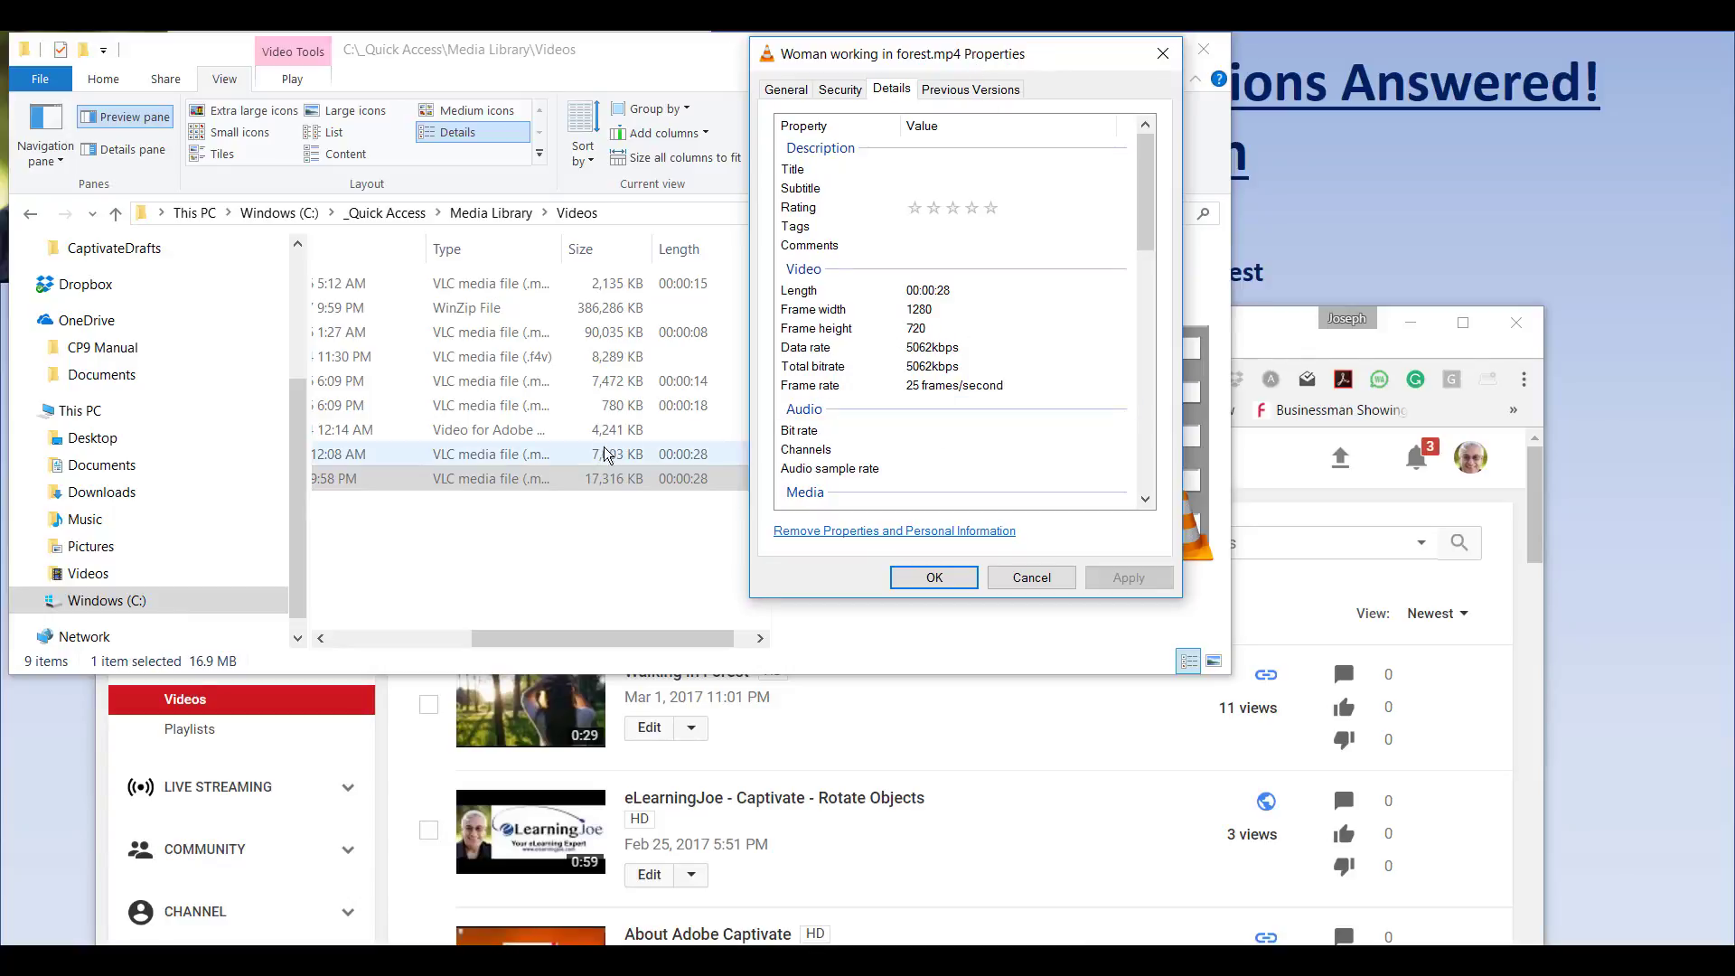
right_click(605, 456)
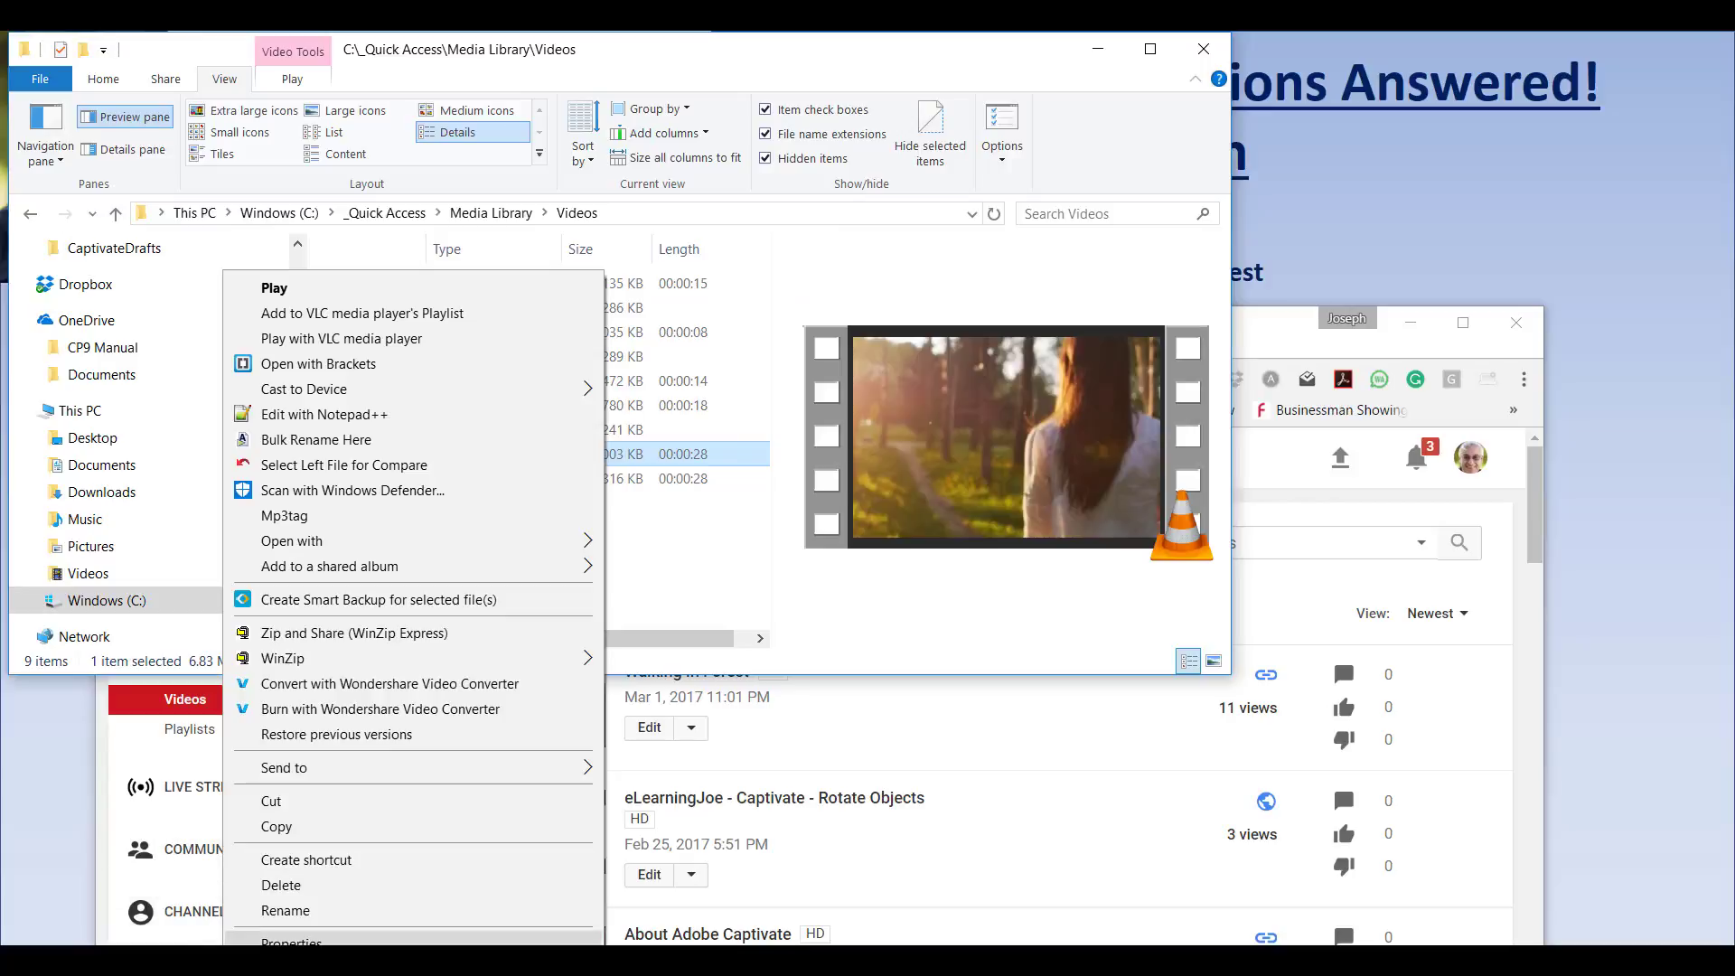
click(407, 938)
drag(1066, 52, 1371, 655)
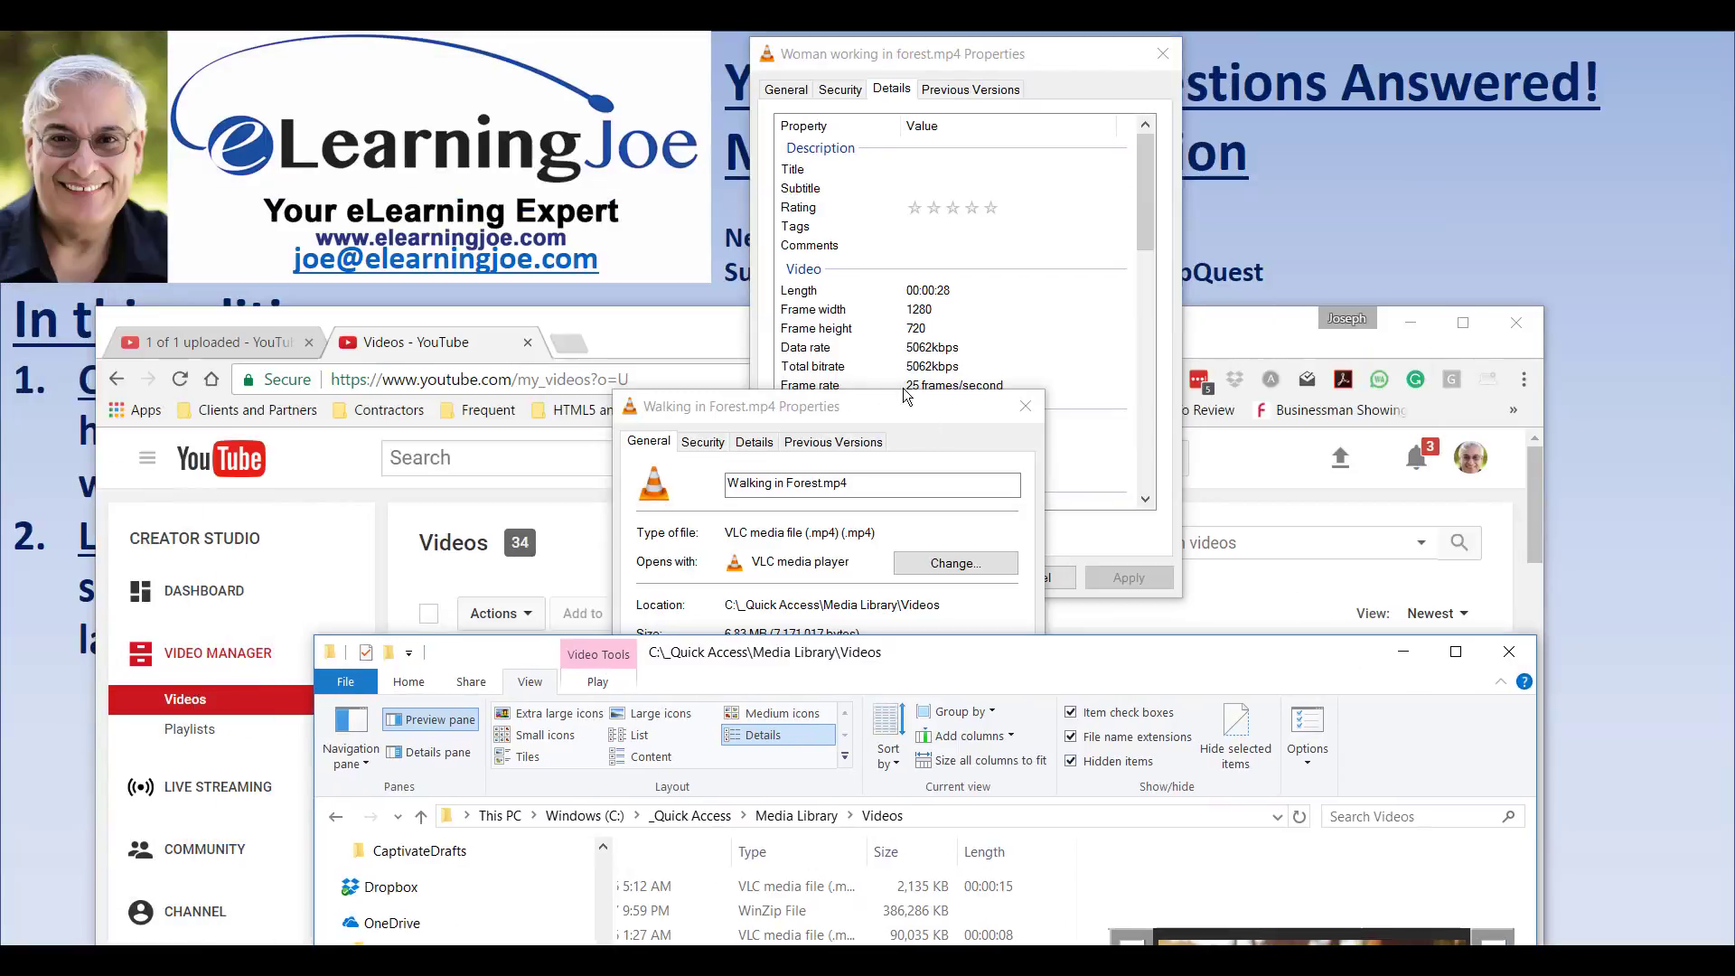
drag(878, 410, 583, 63)
click(459, 95)
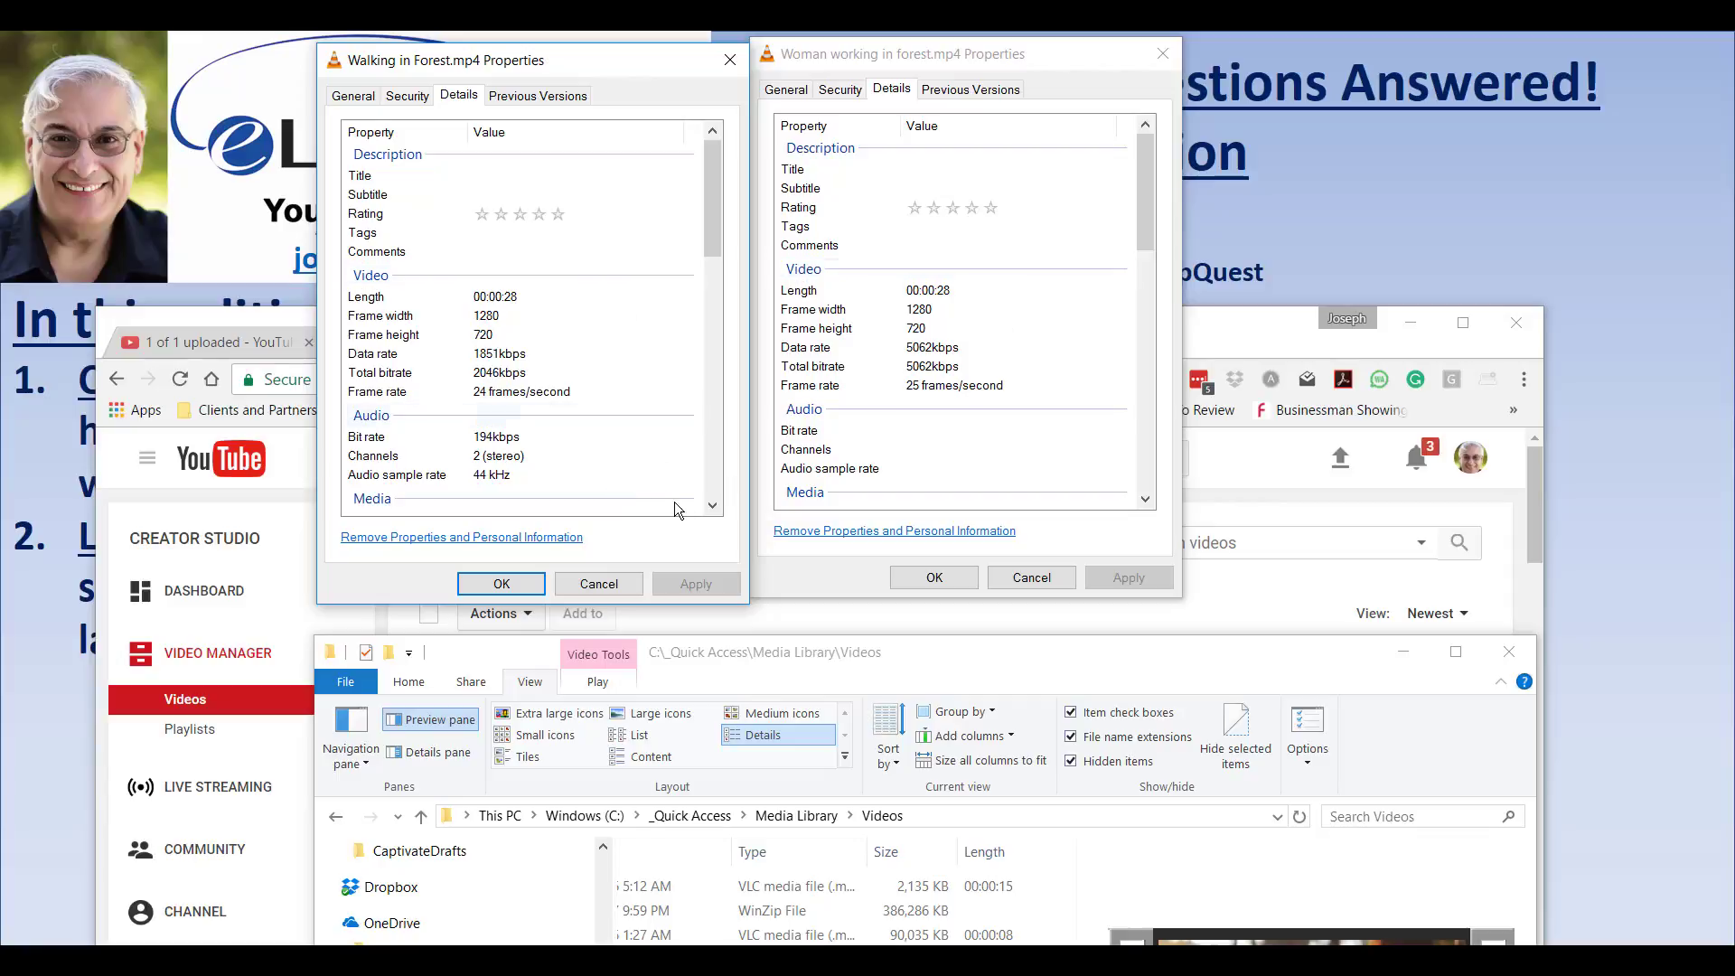
- Close both video properties windows and delete the Woman working in forest.mp4 video object from slide 1 in Captivate
click(599, 582)
click(1025, 576)
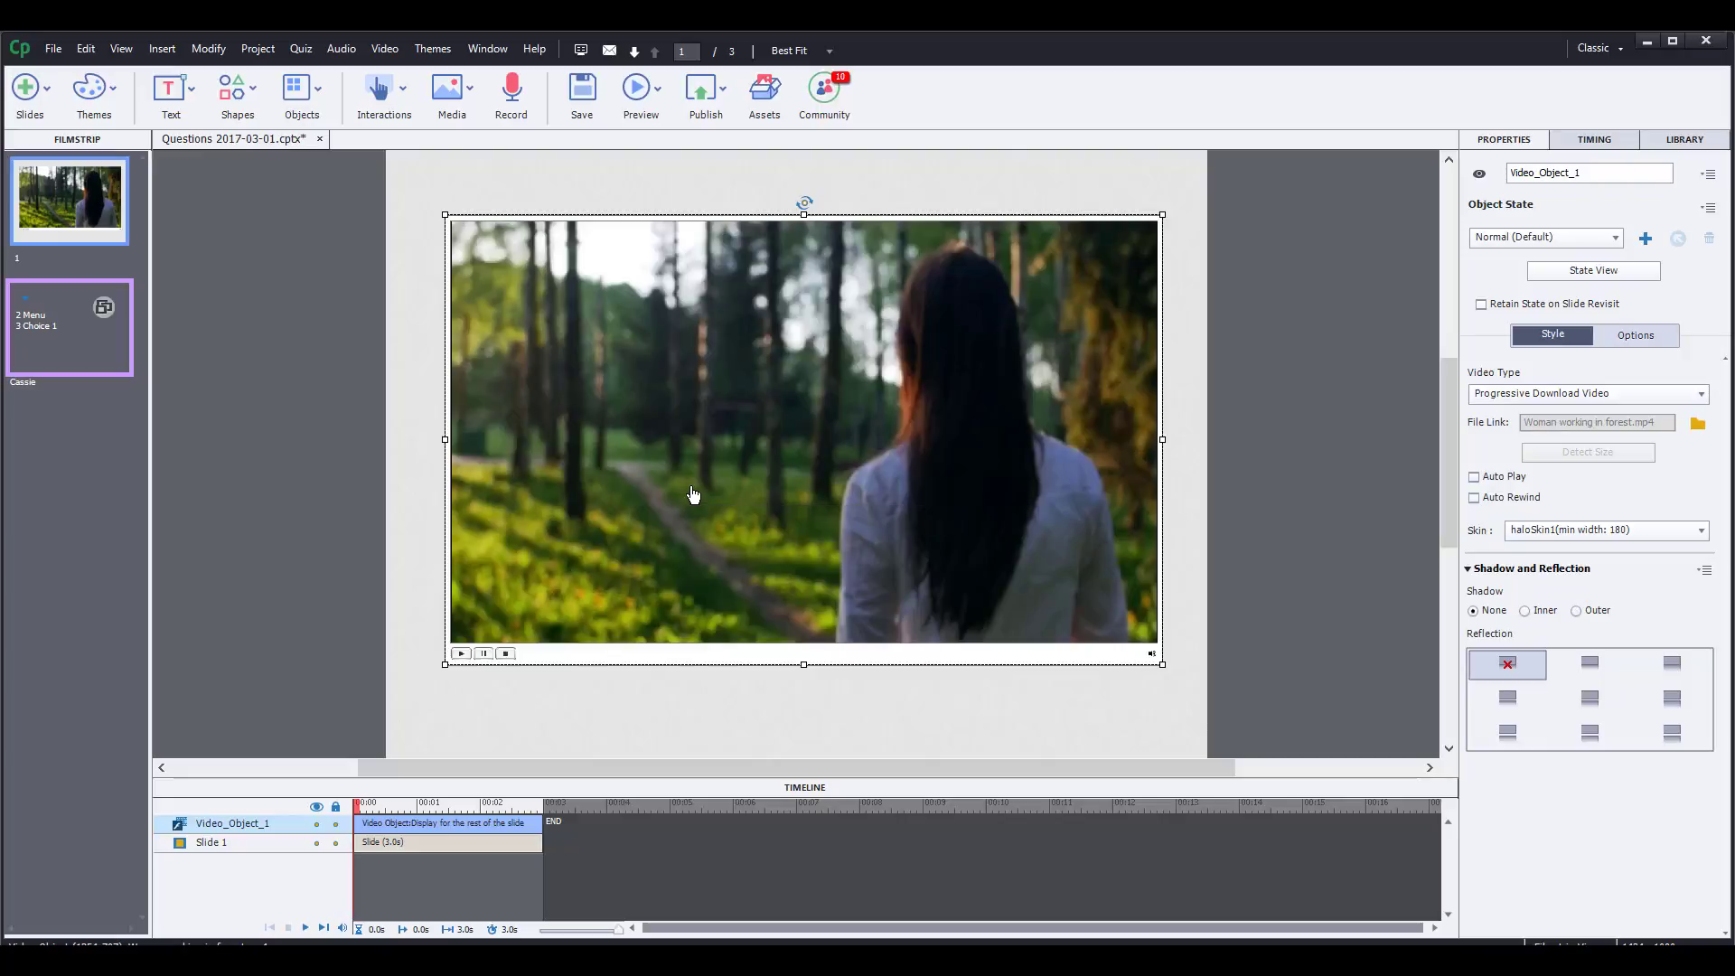
key(Delete)
click(914, 538)
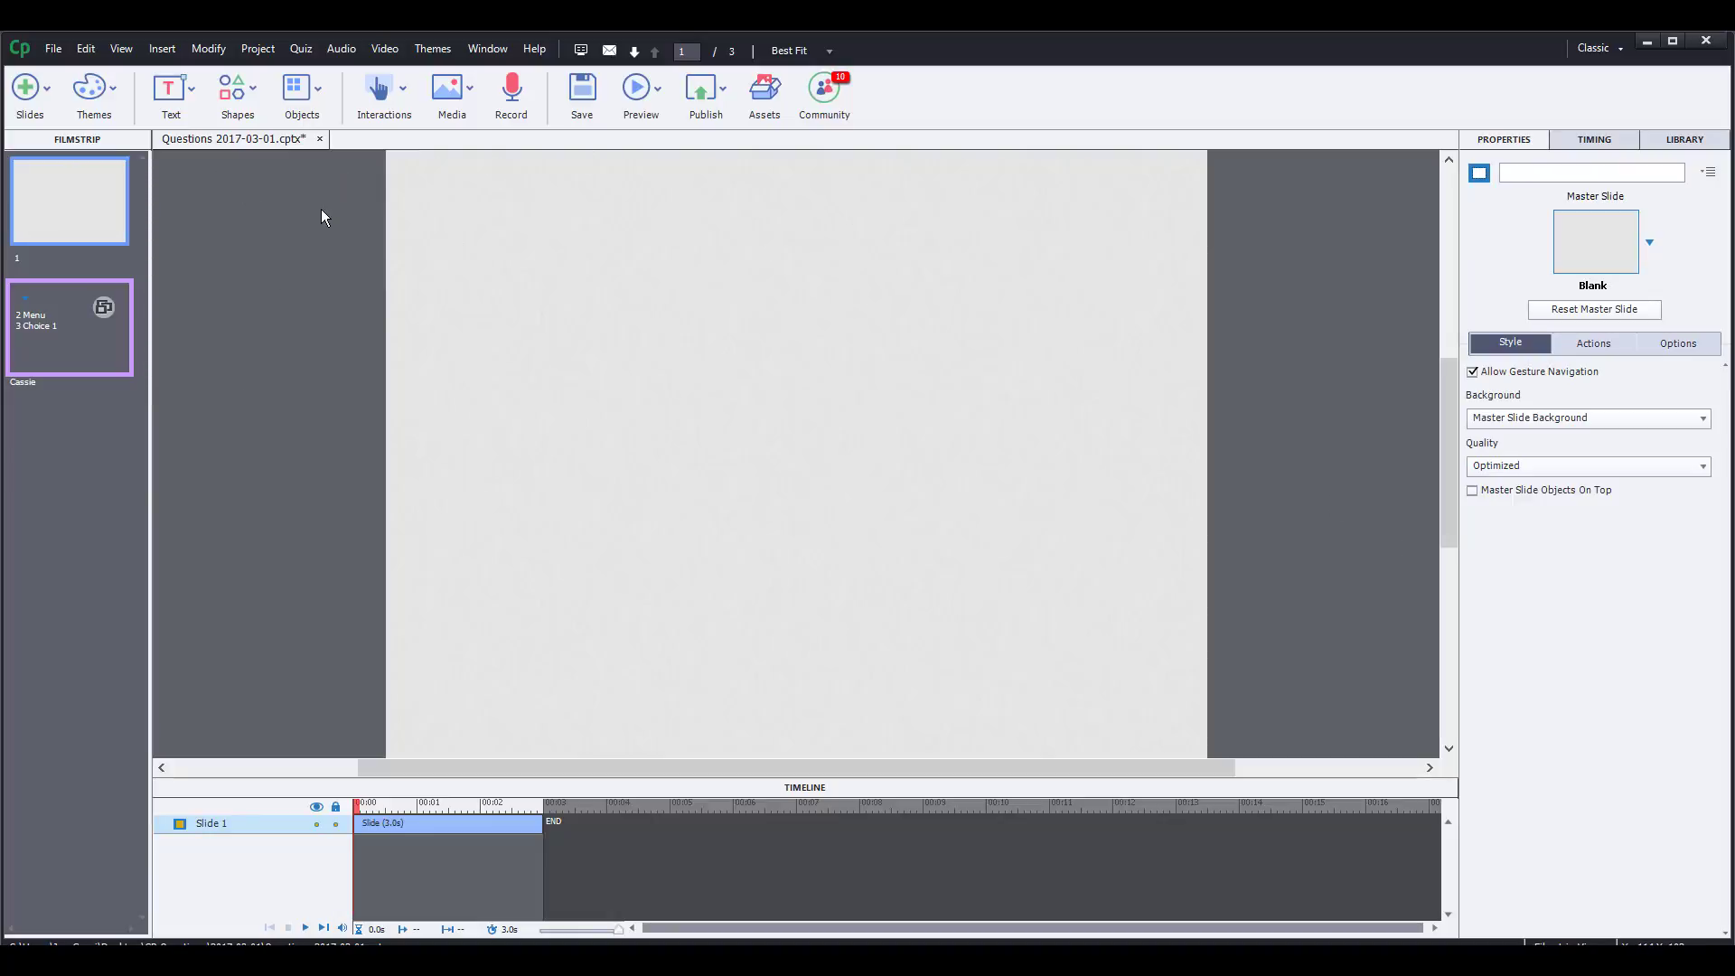
- Look through the available learning interactions down to the YouTube one, and close the selection without inserting any
click(377, 95)
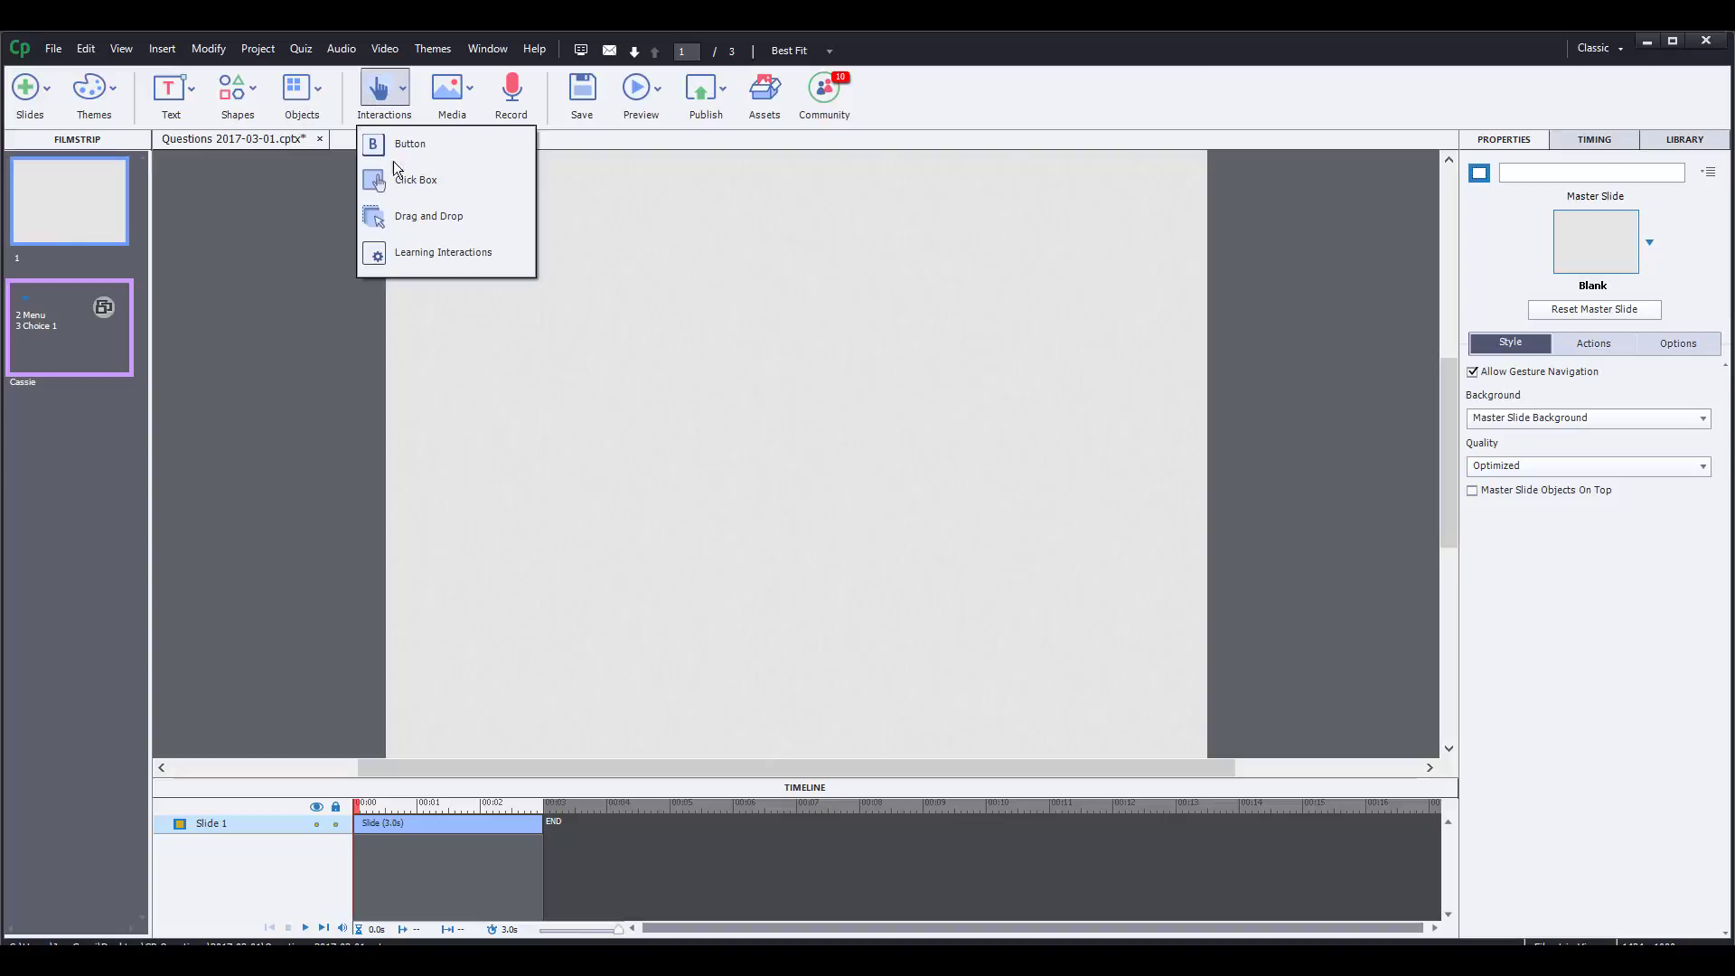
click(409, 249)
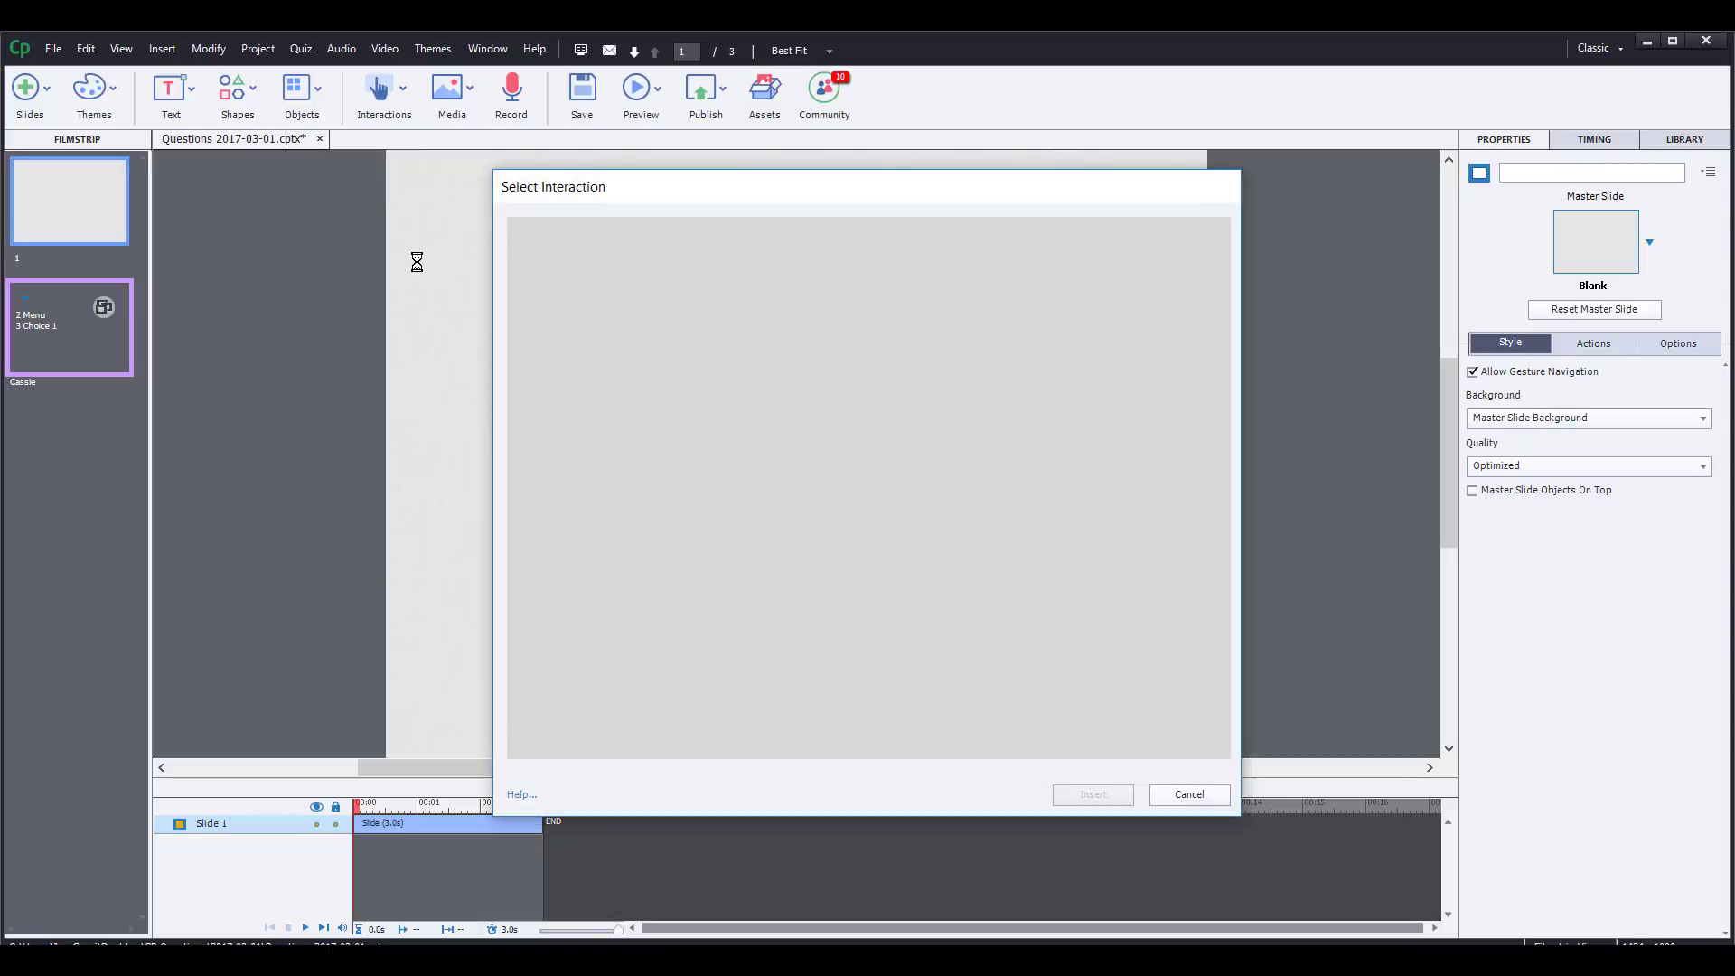
drag(1227, 349, 1250, 734)
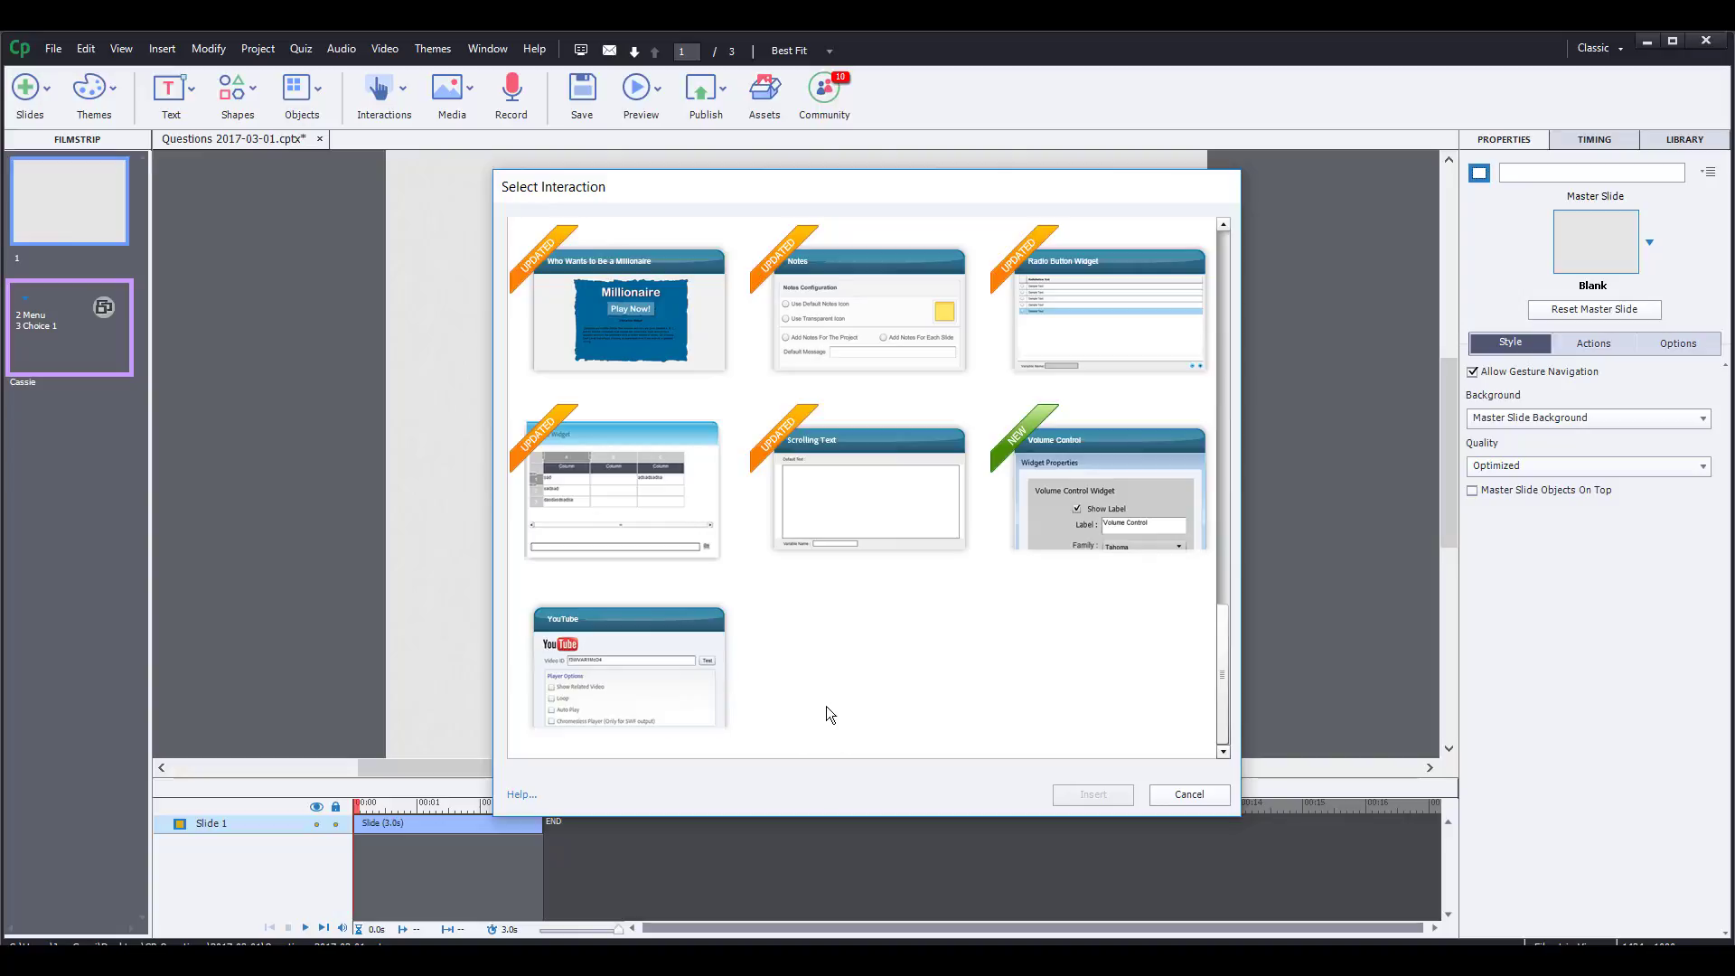
click(1189, 794)
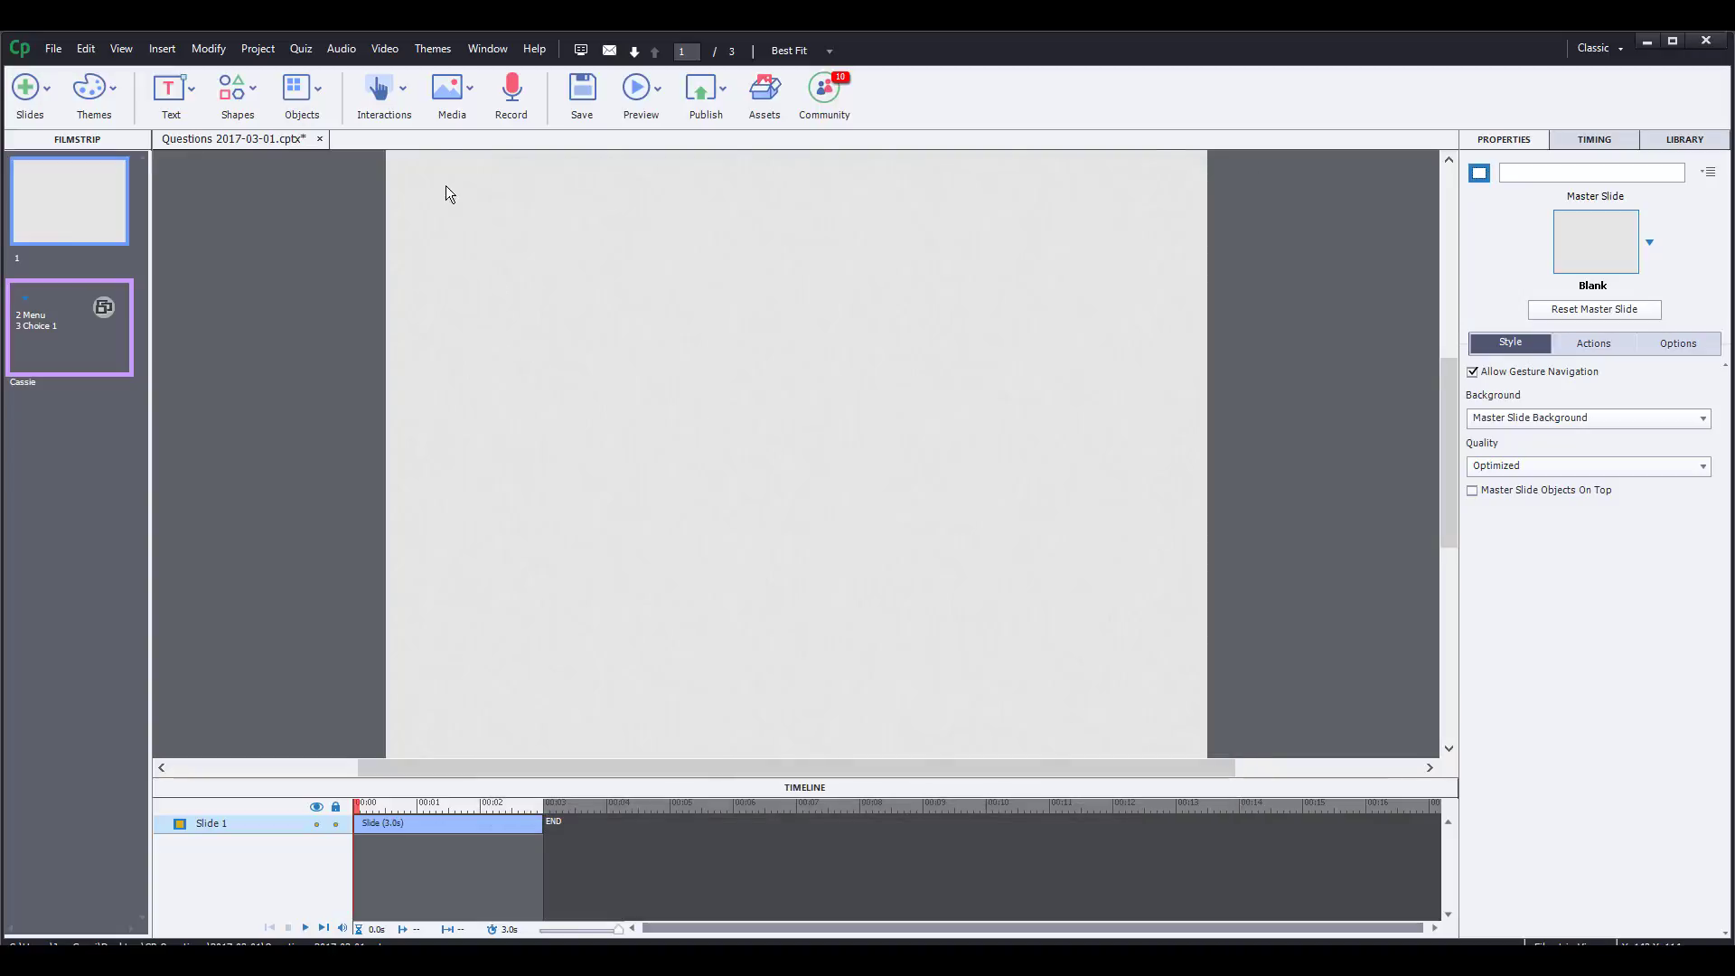
- Insert a web object on slide 1, enlarge it to cover most of the slide, and set its source to Embed code
click(301, 101)
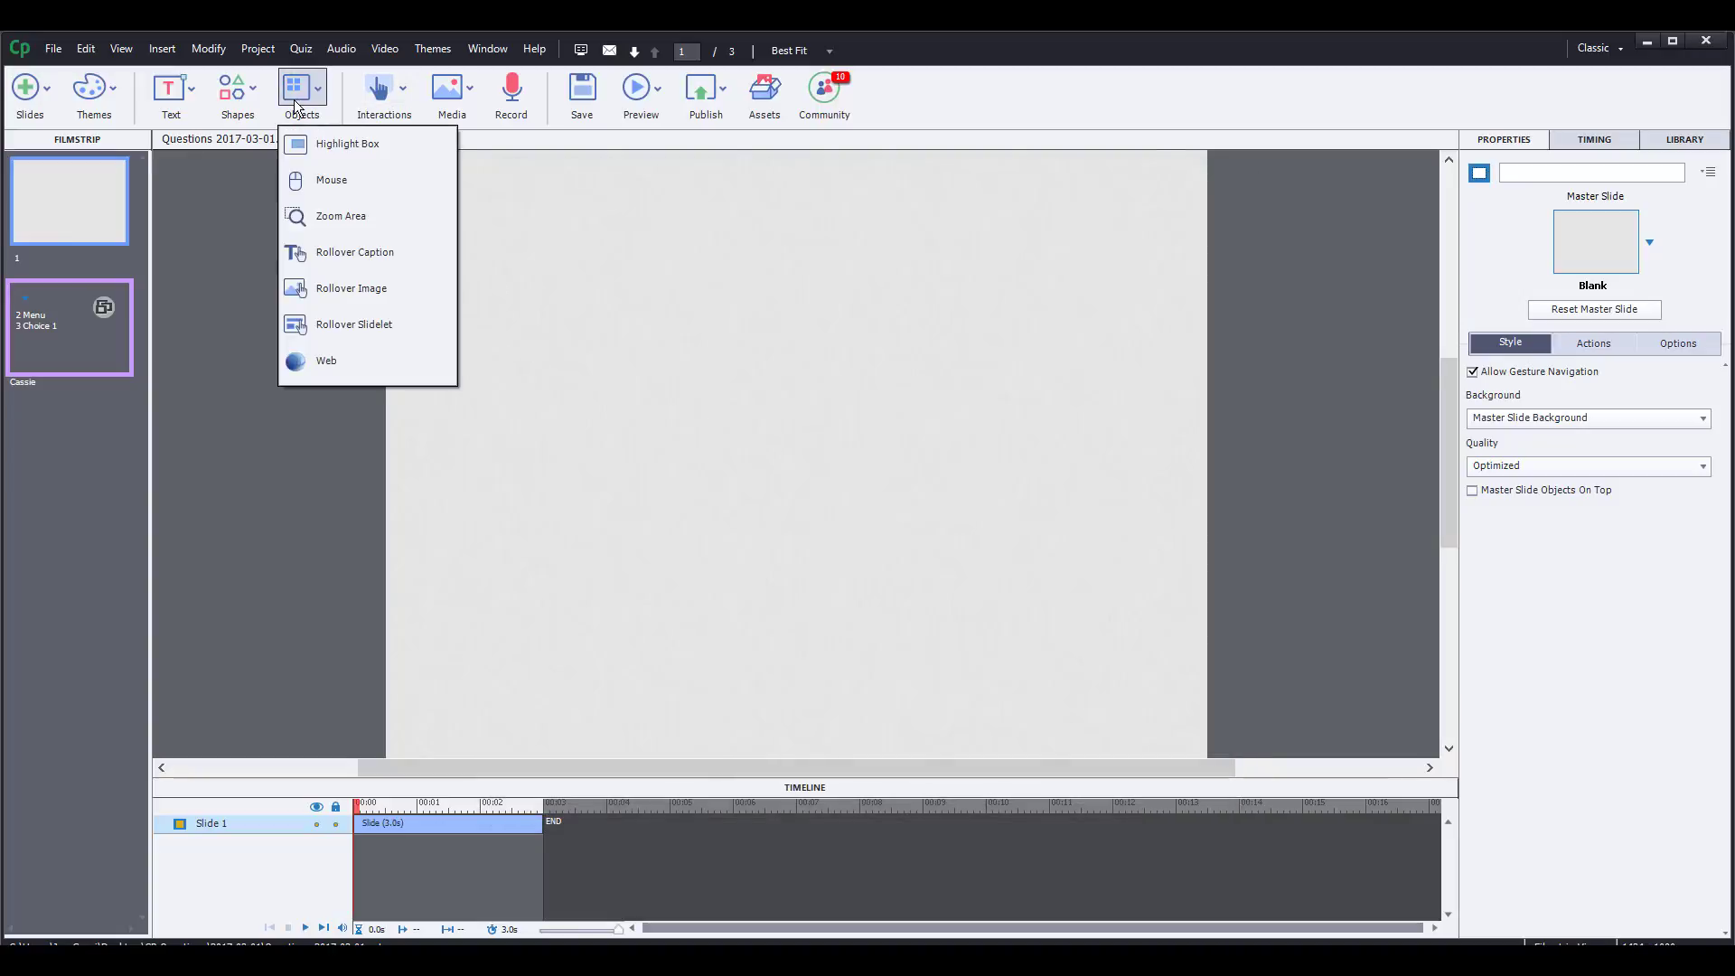
click(348, 361)
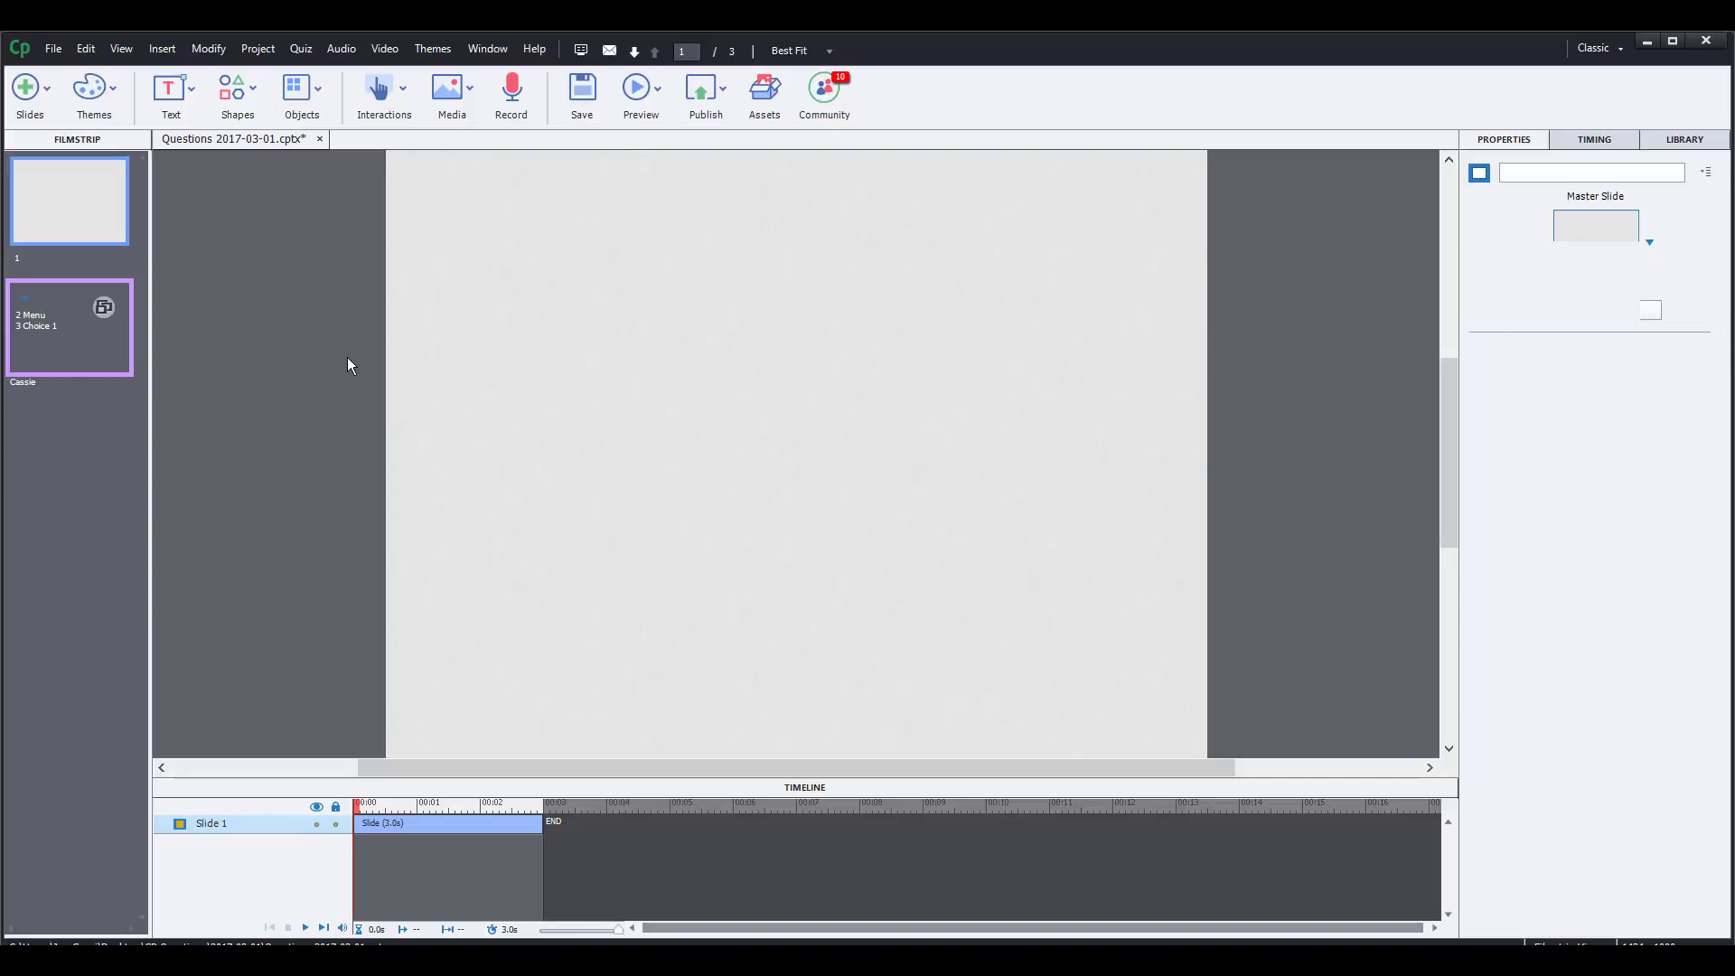
drag(768, 496, 521, 304)
drag(664, 355, 1137, 712)
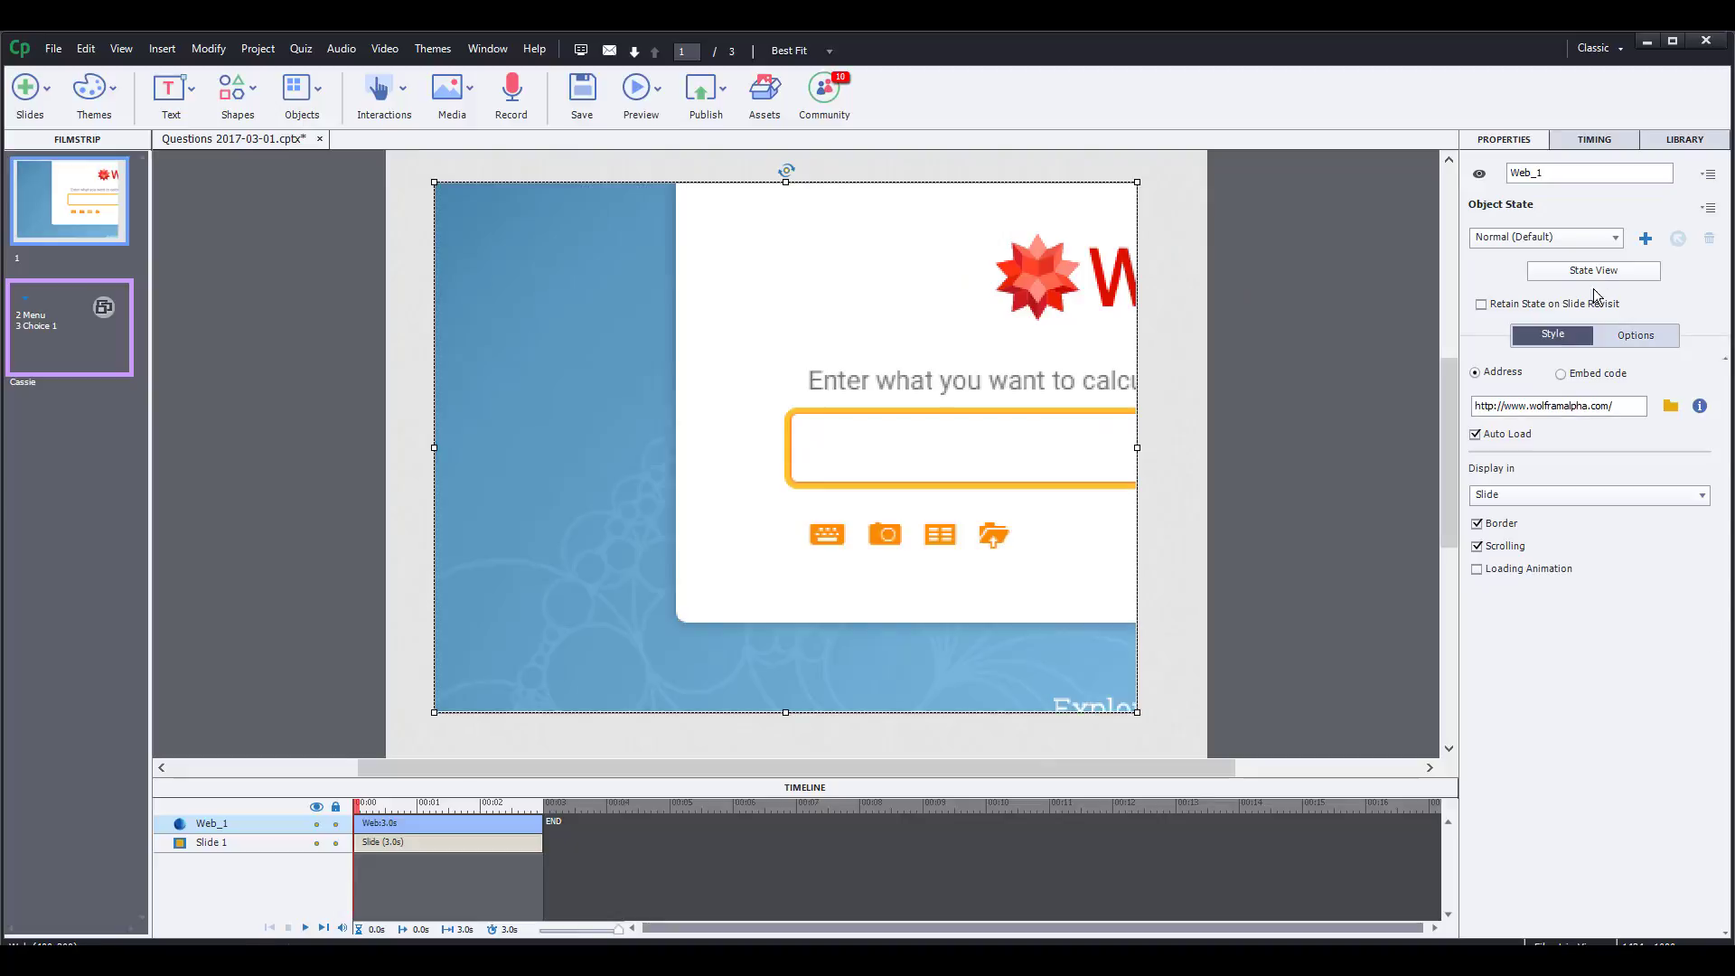
click(1562, 374)
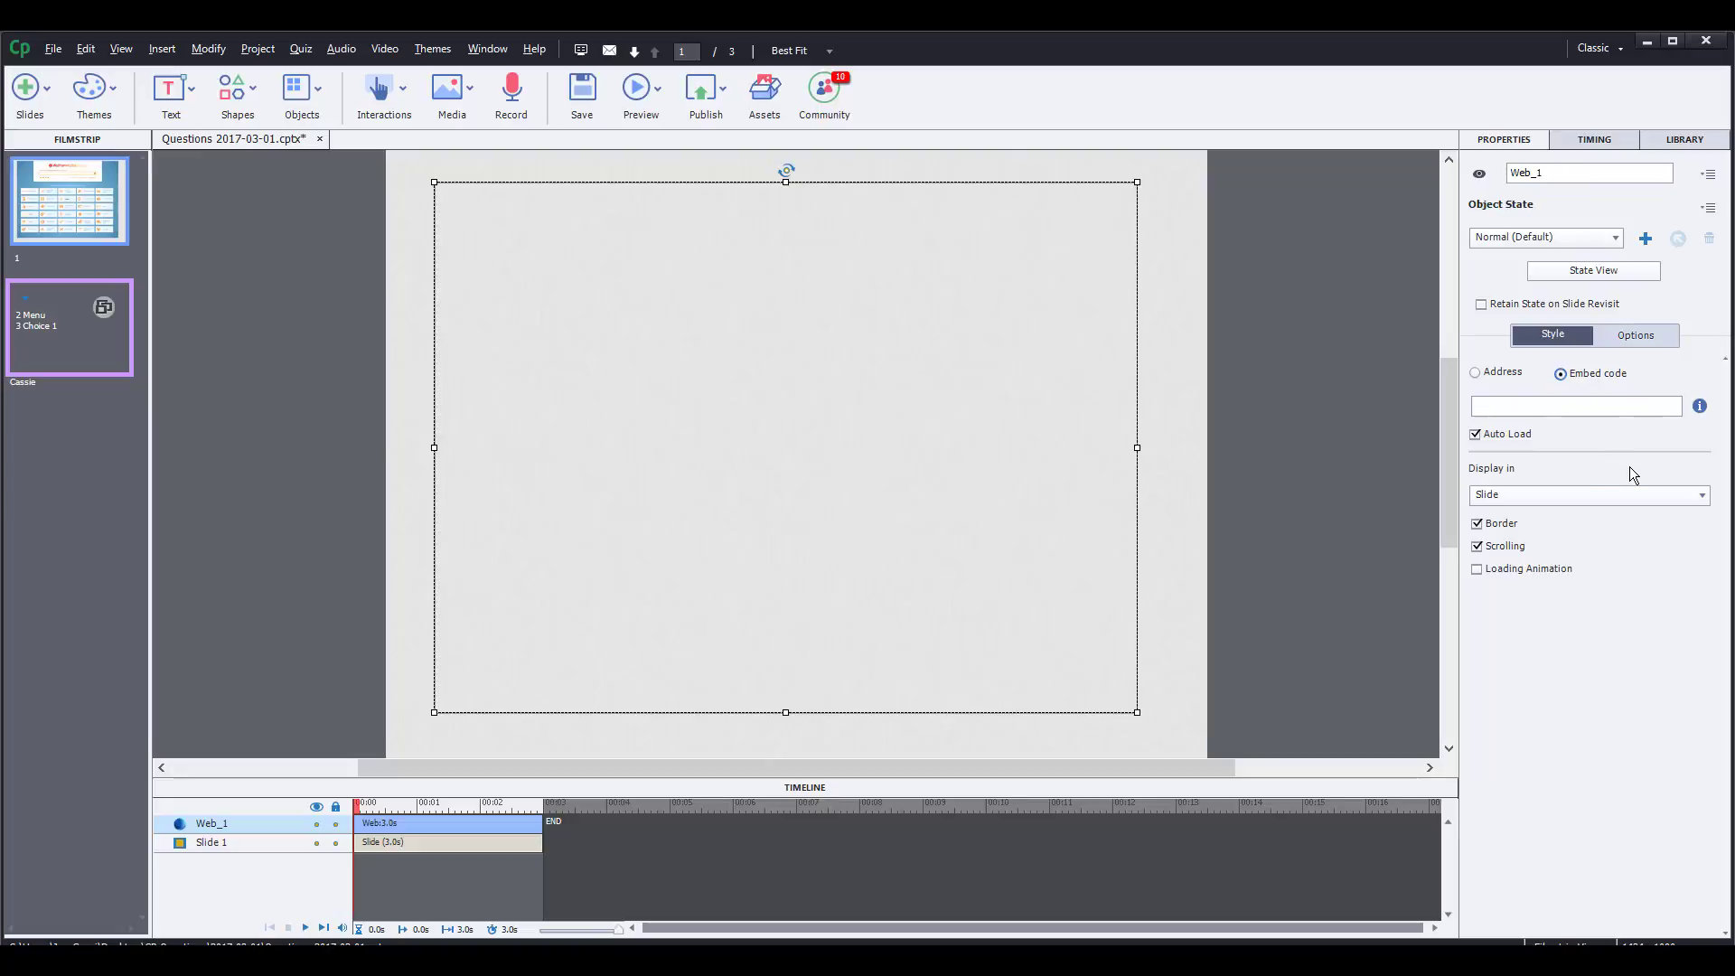
- Switch to YouTube in Chrome and open the Info & Settings page of the Walking in Forest video
key(alt+Tab)
key(alt+Tab)
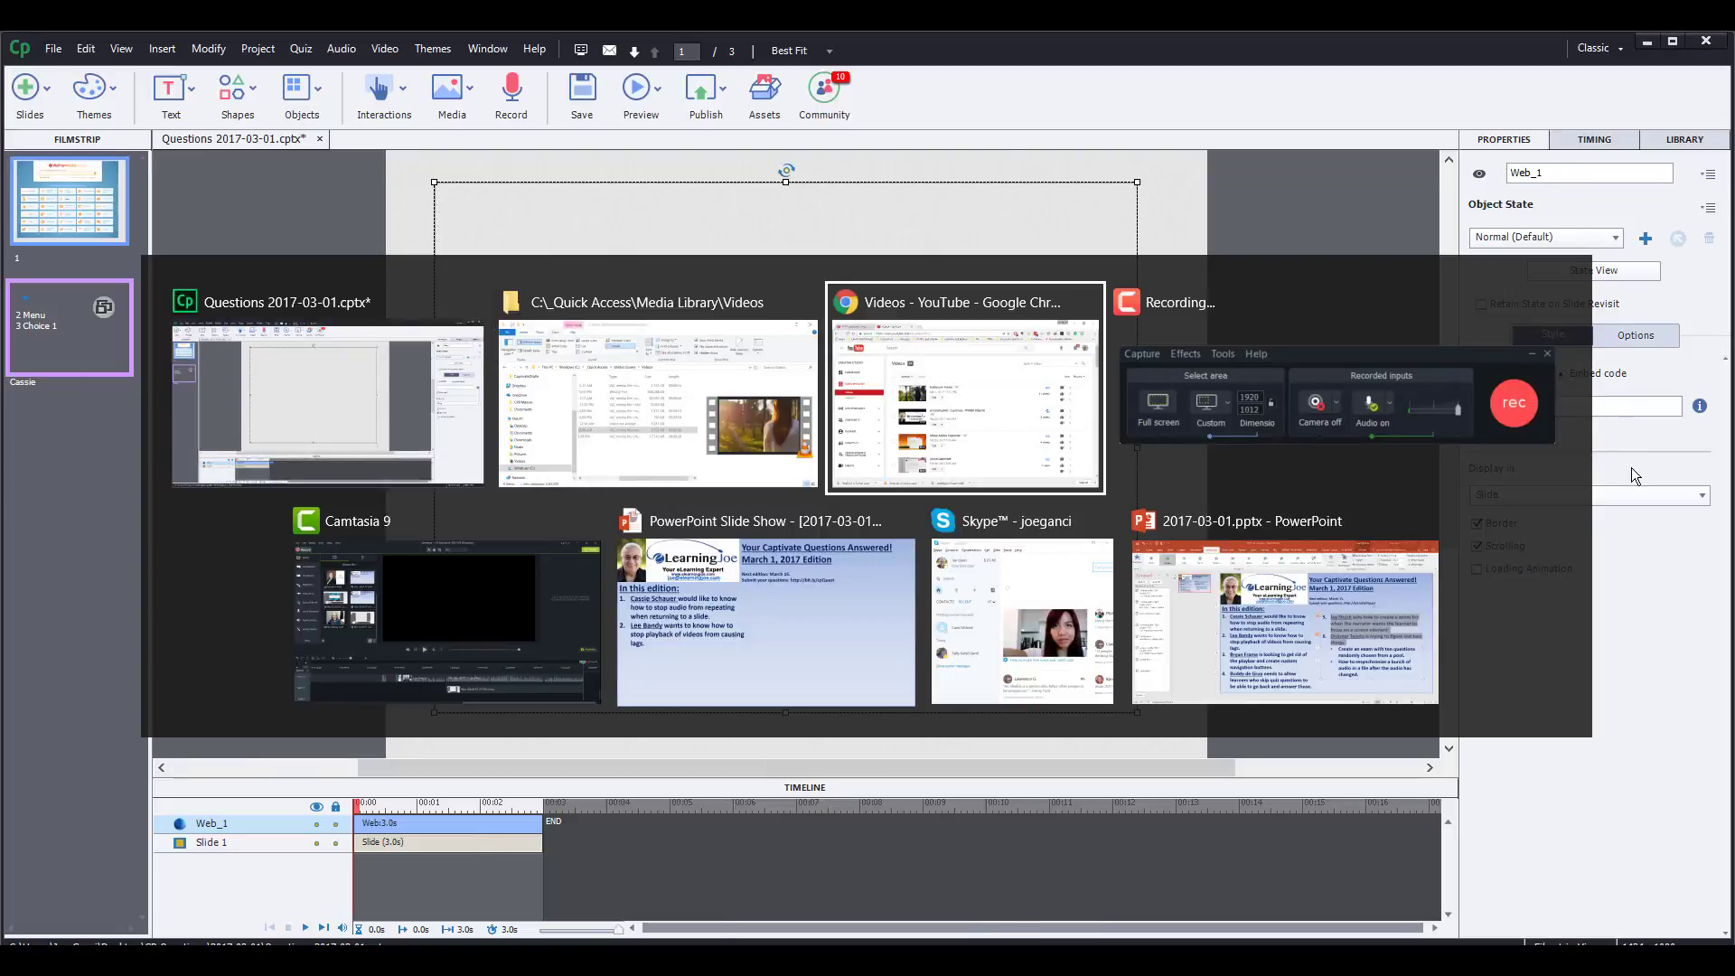
click(692, 728)
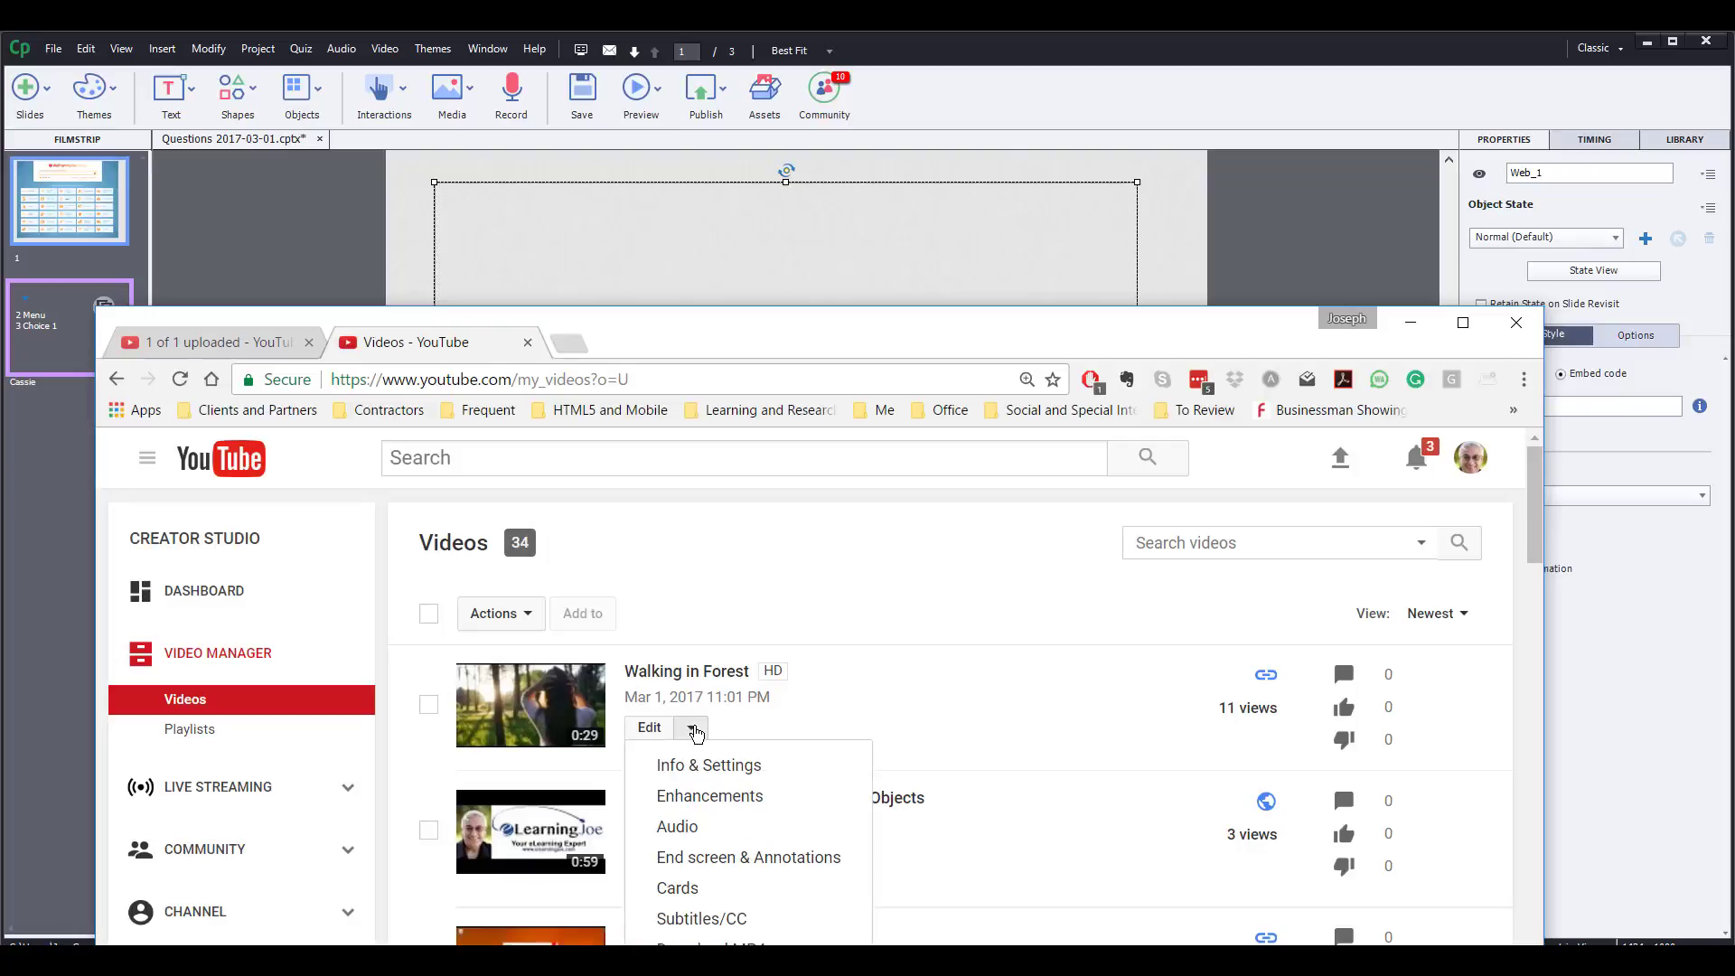
click(714, 764)
drag(975, 340, 989, 75)
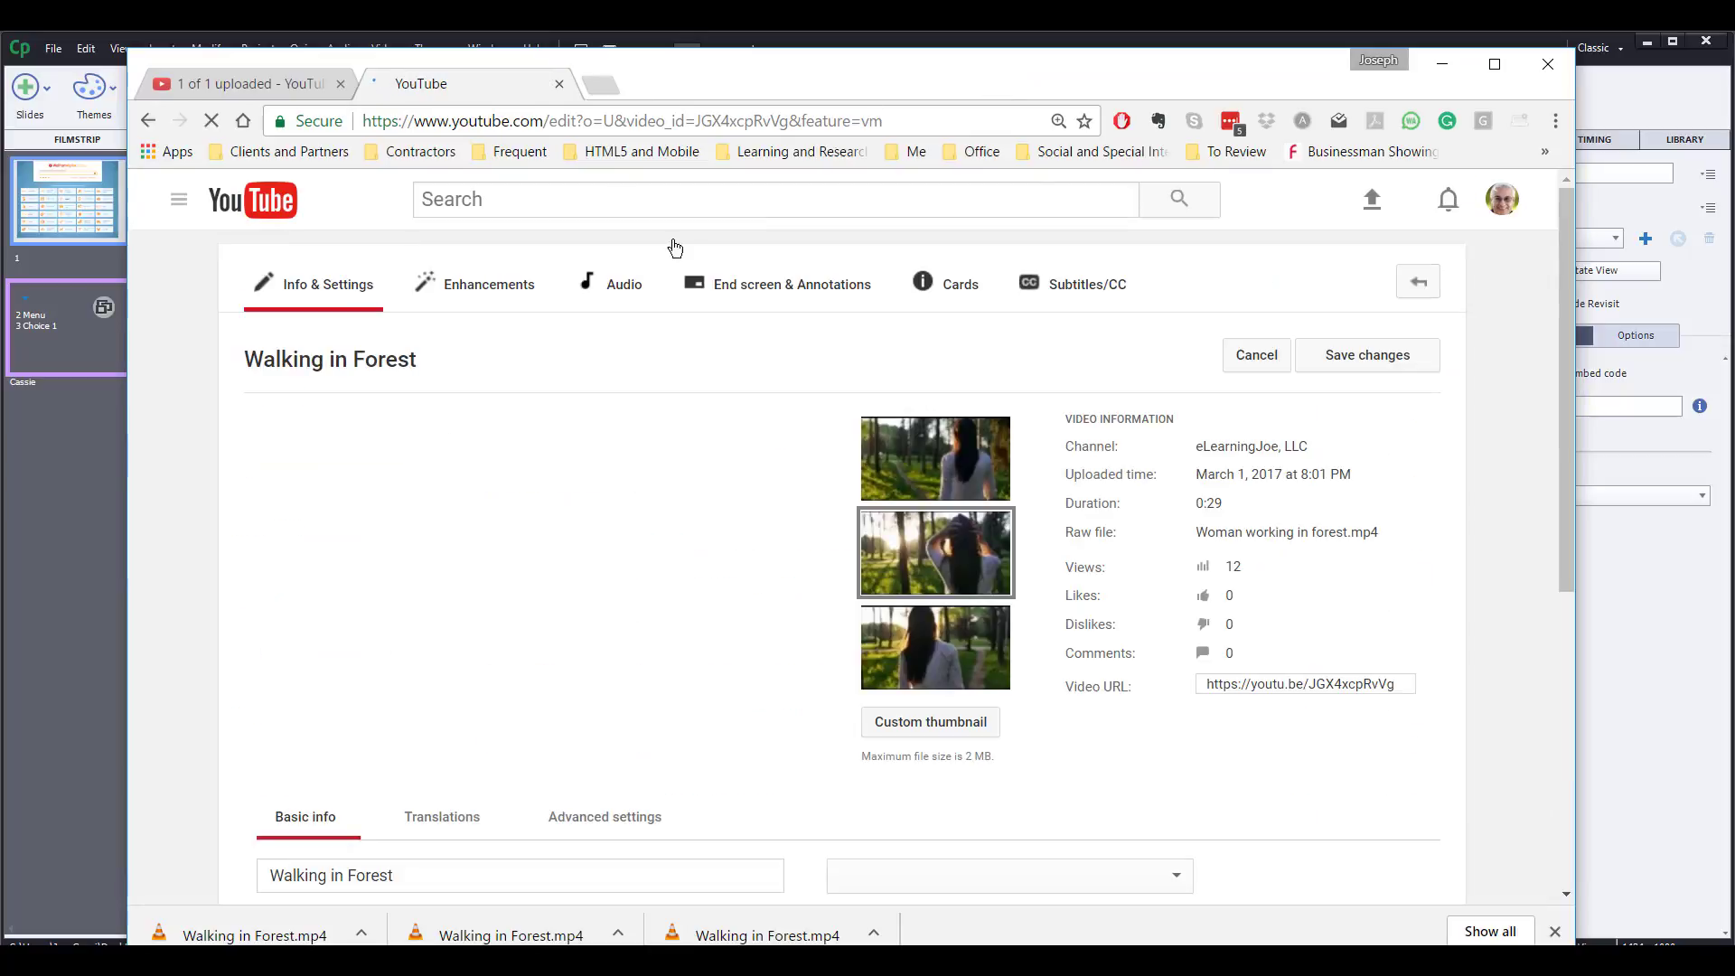
- Copy the iframe embed code of the Walking in Forest video from its YouTube upload page
click(251, 84)
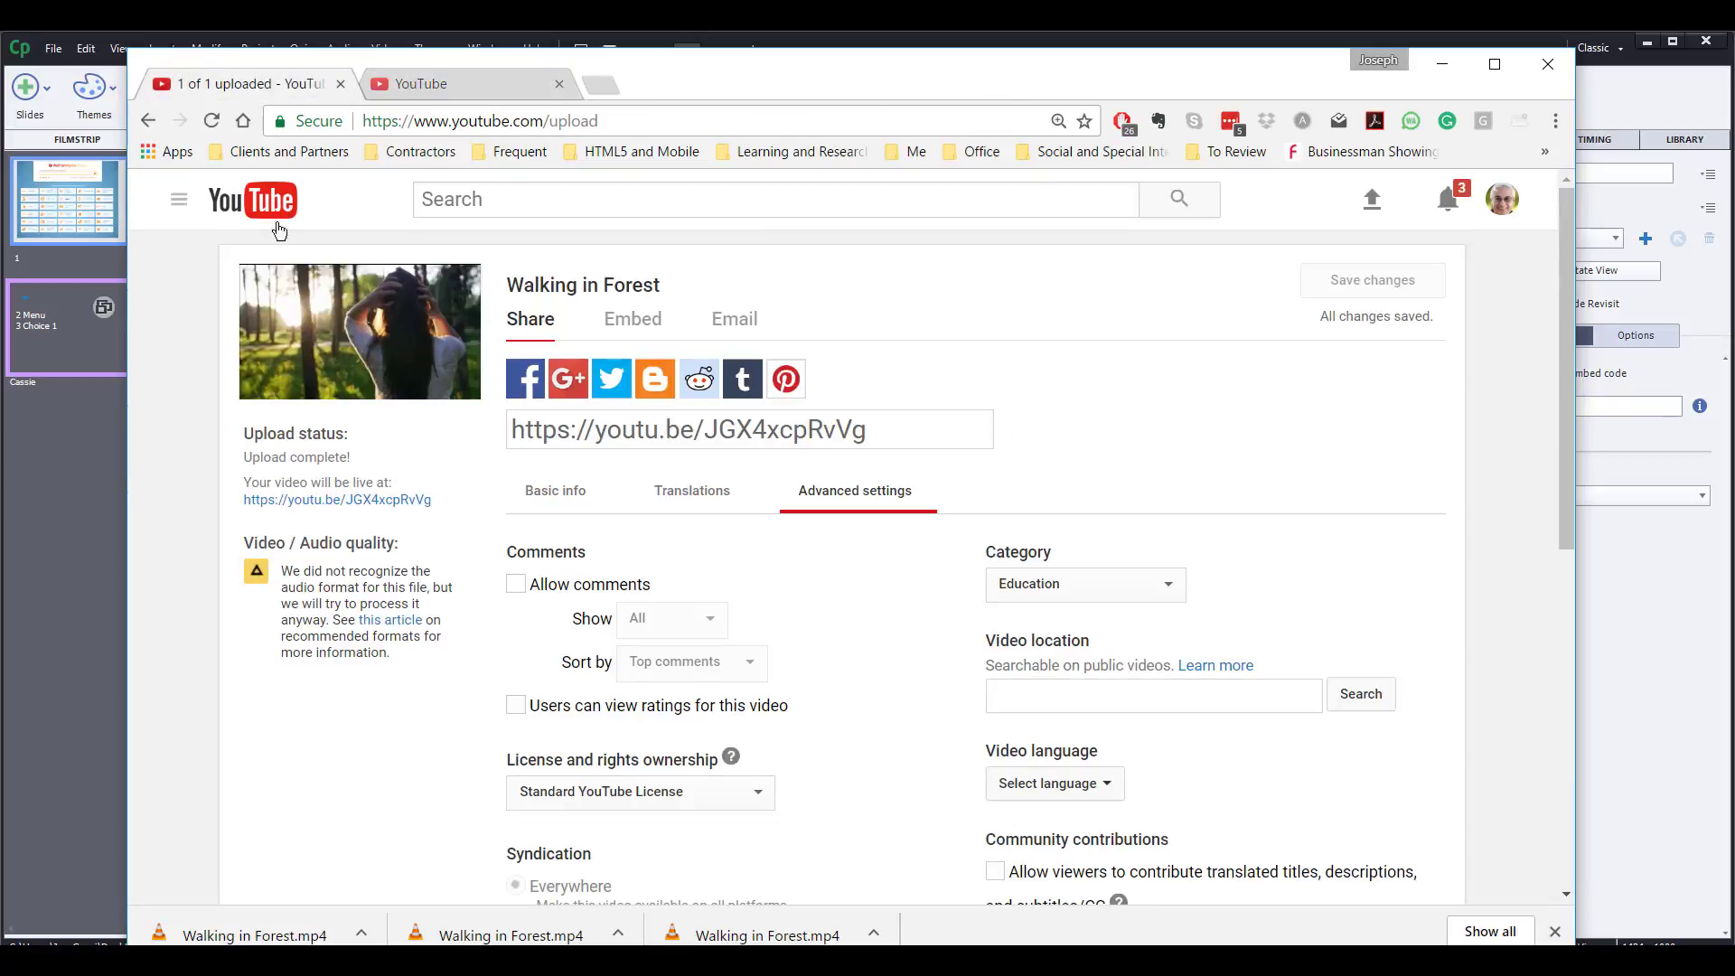
click(639, 344)
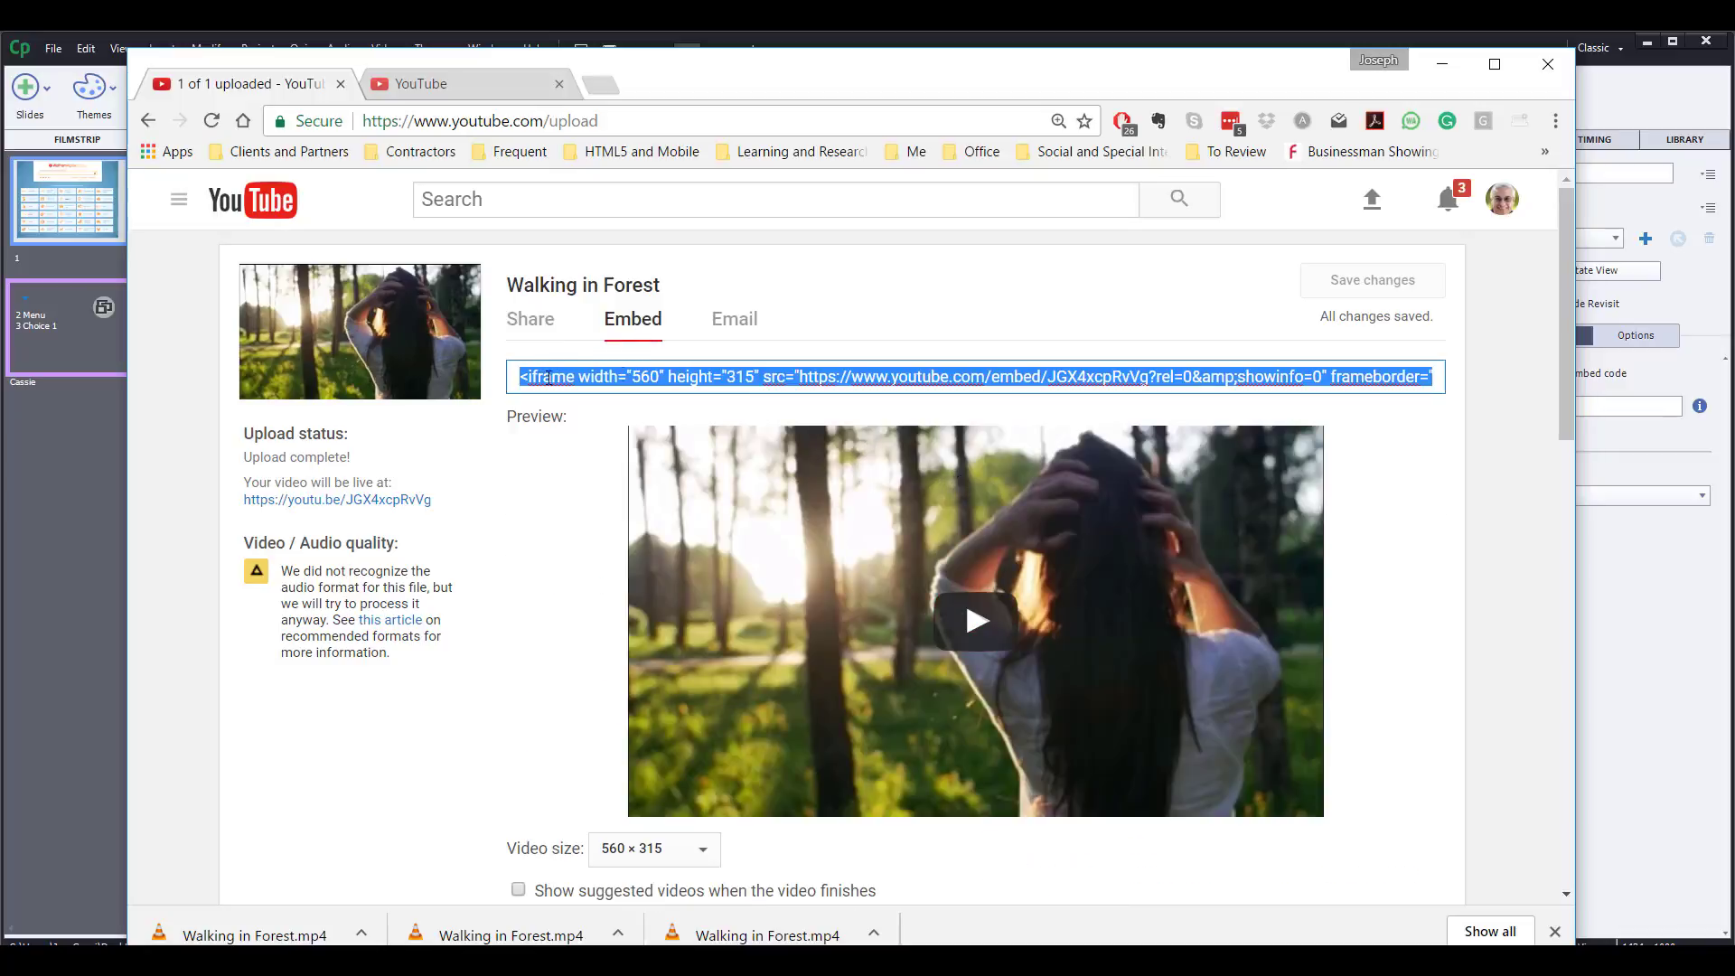
right_click(1347, 376)
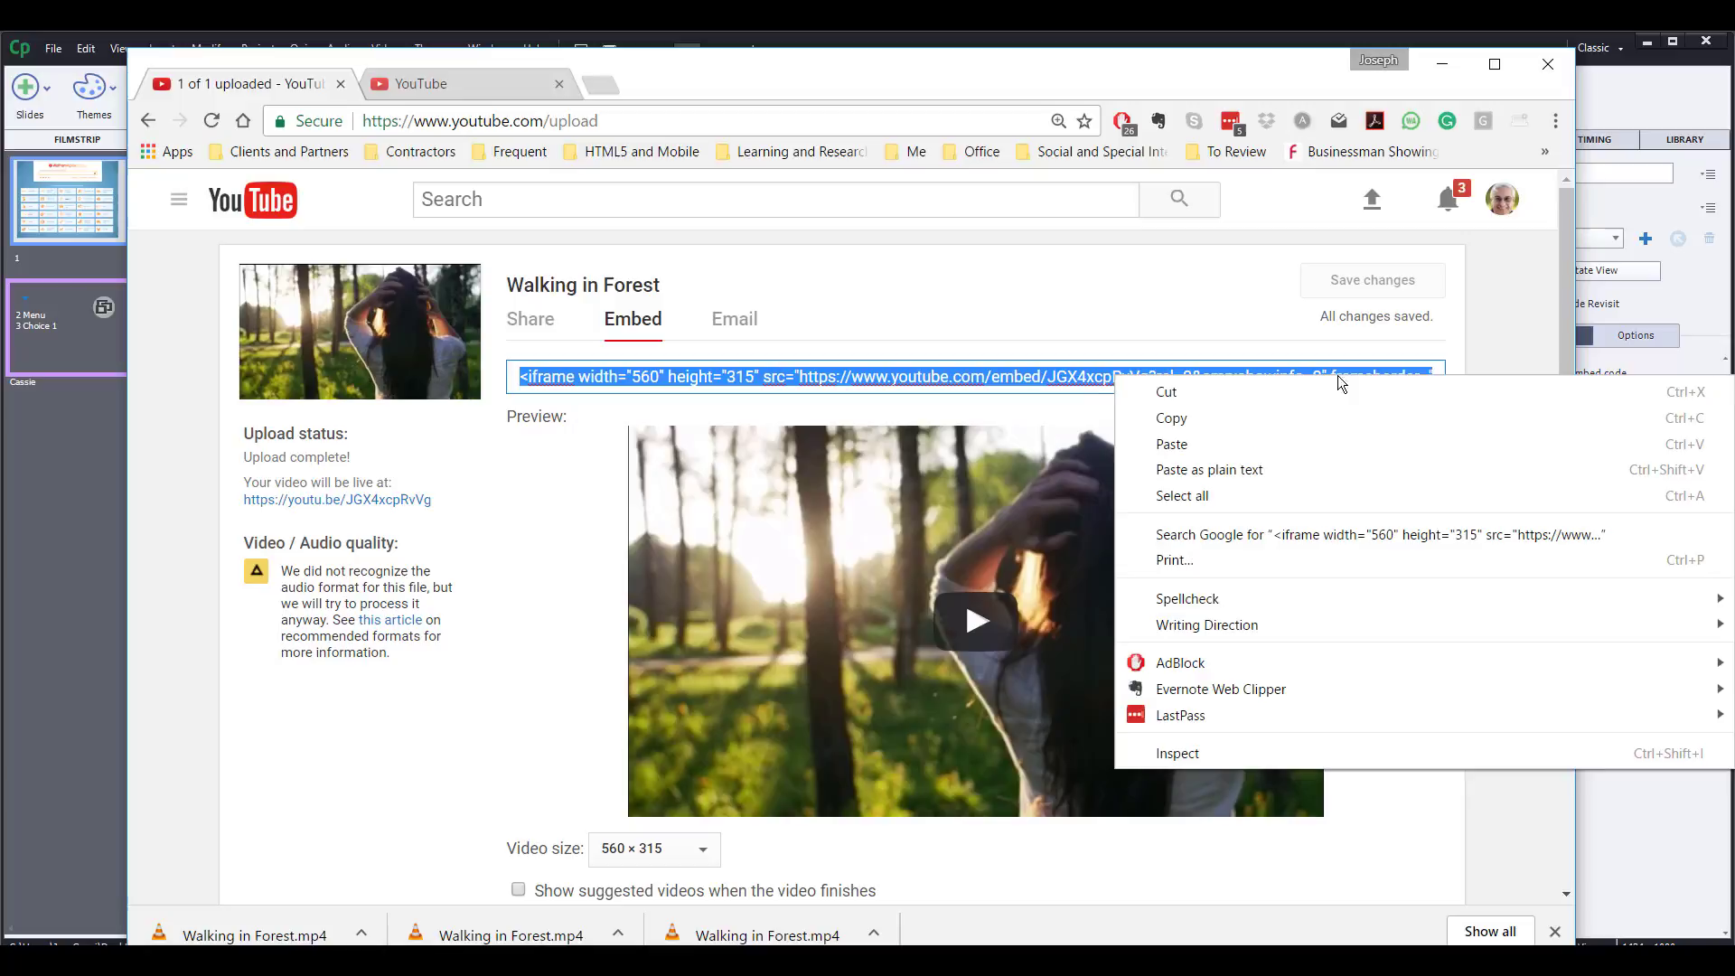
click(1260, 412)
- Return to Captivate, paste the YouTube embed code into the web object on slide 1, and stretch the object's lower edge slightly
click(1650, 609)
click(1558, 406)
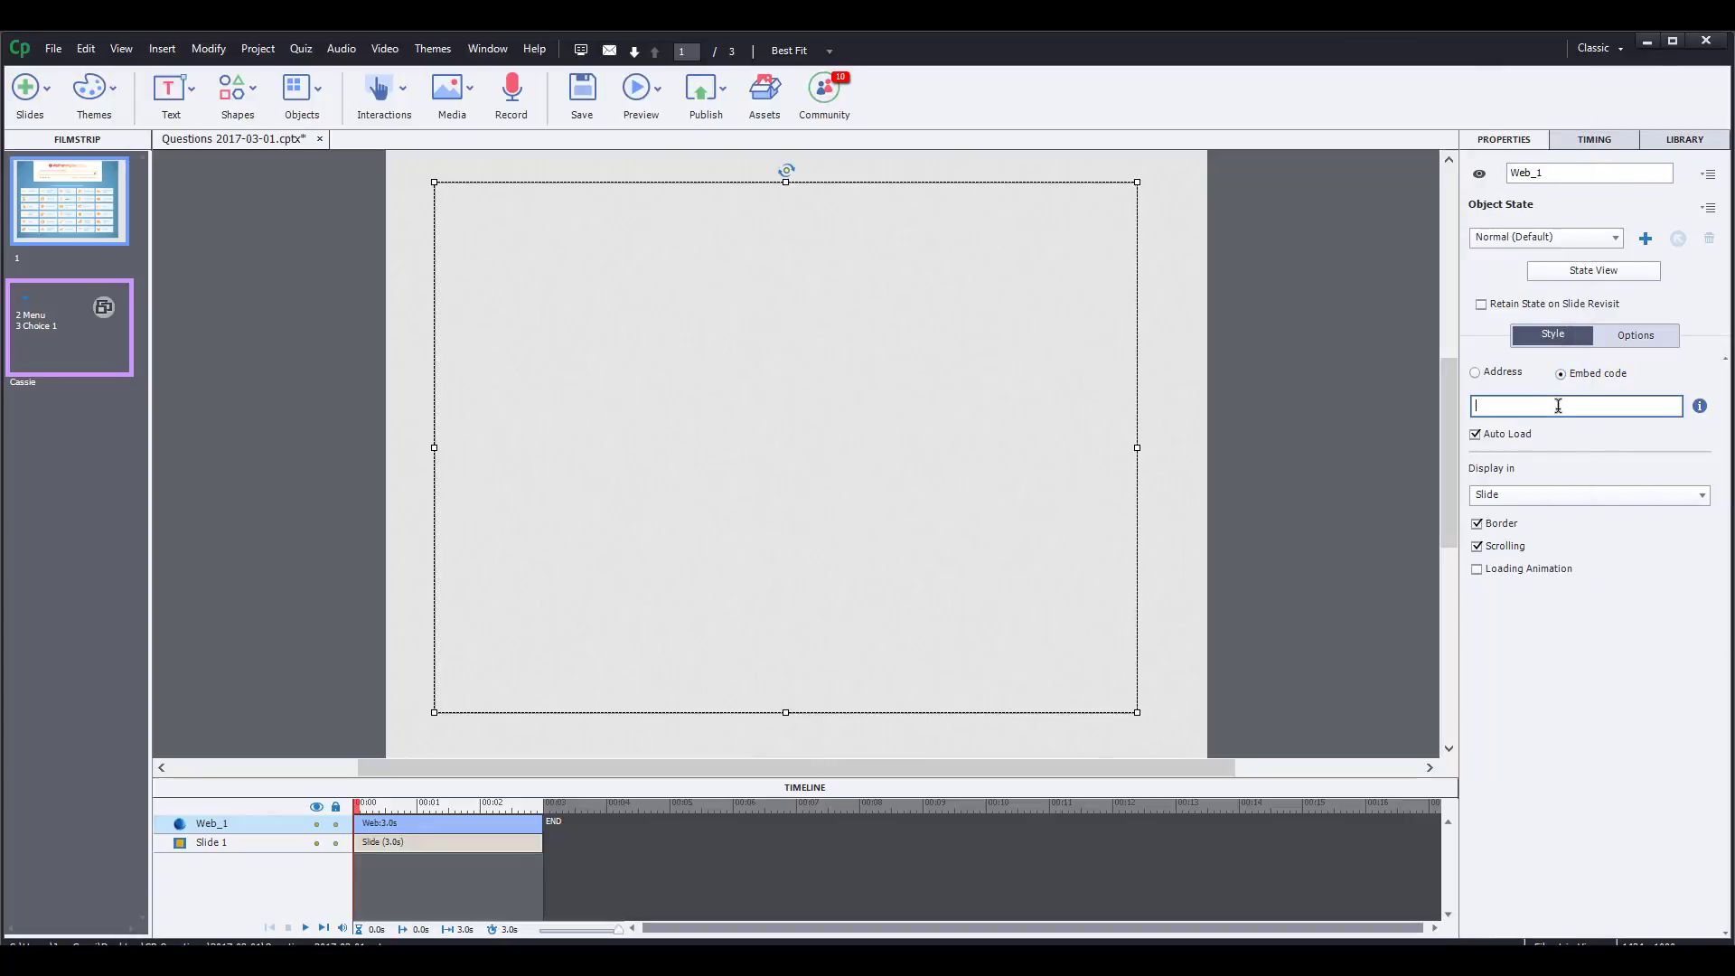
right_click(1557, 406)
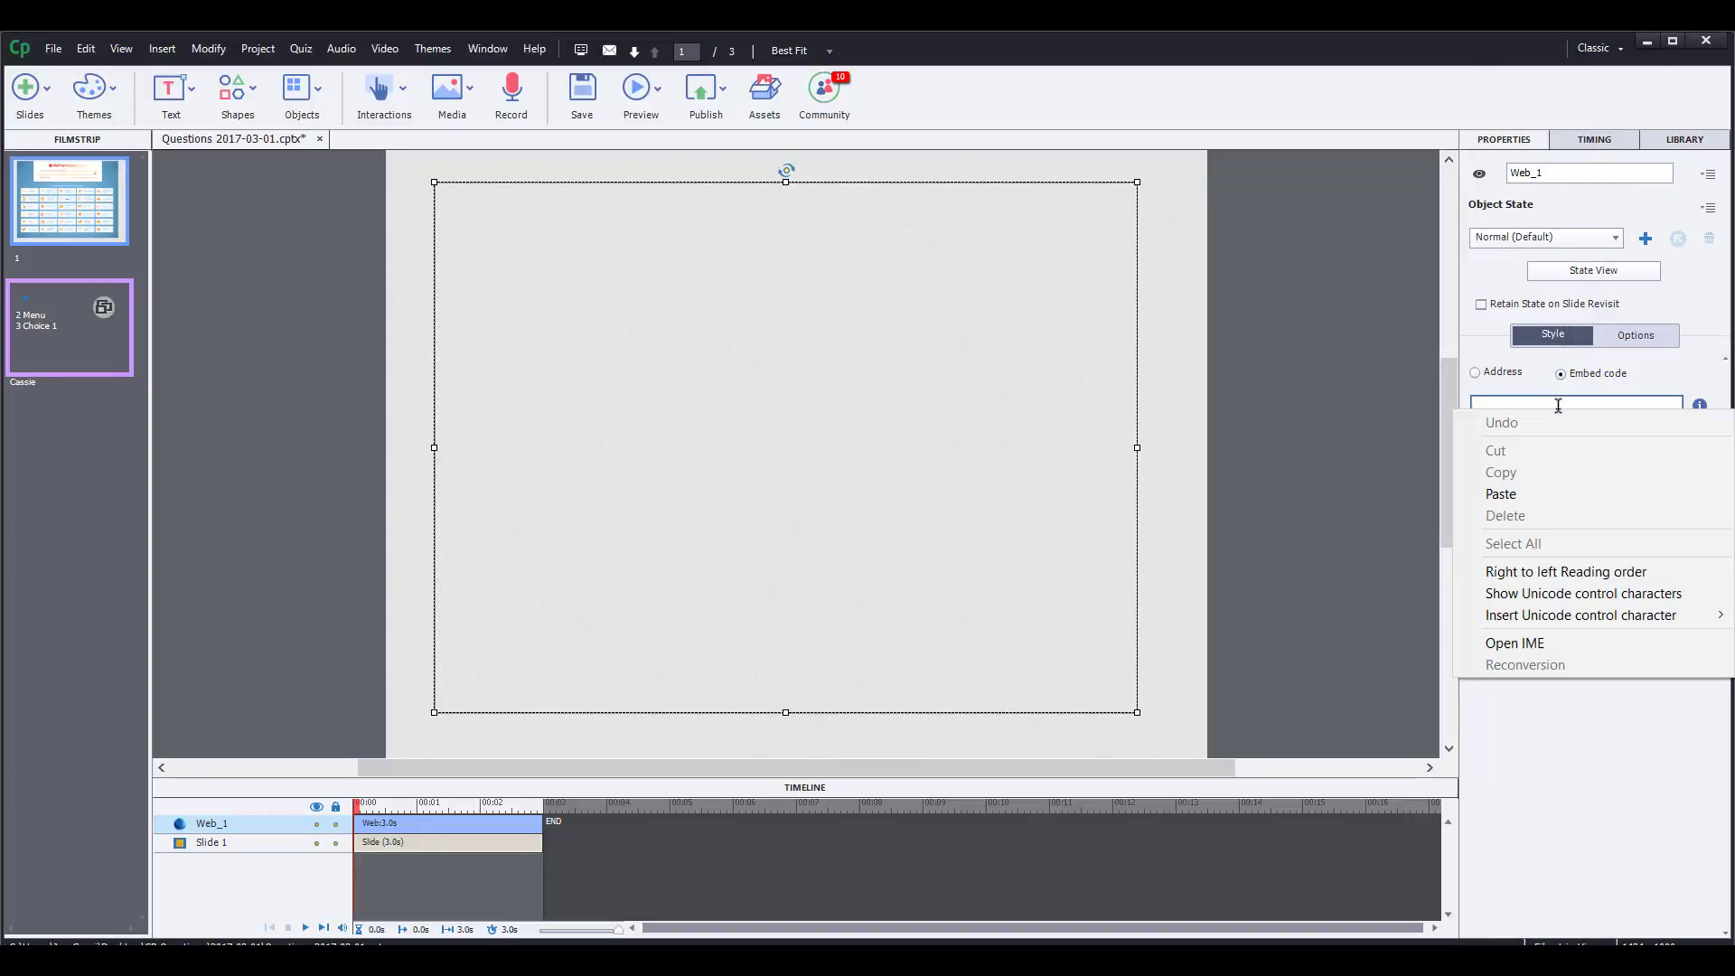
click(1529, 493)
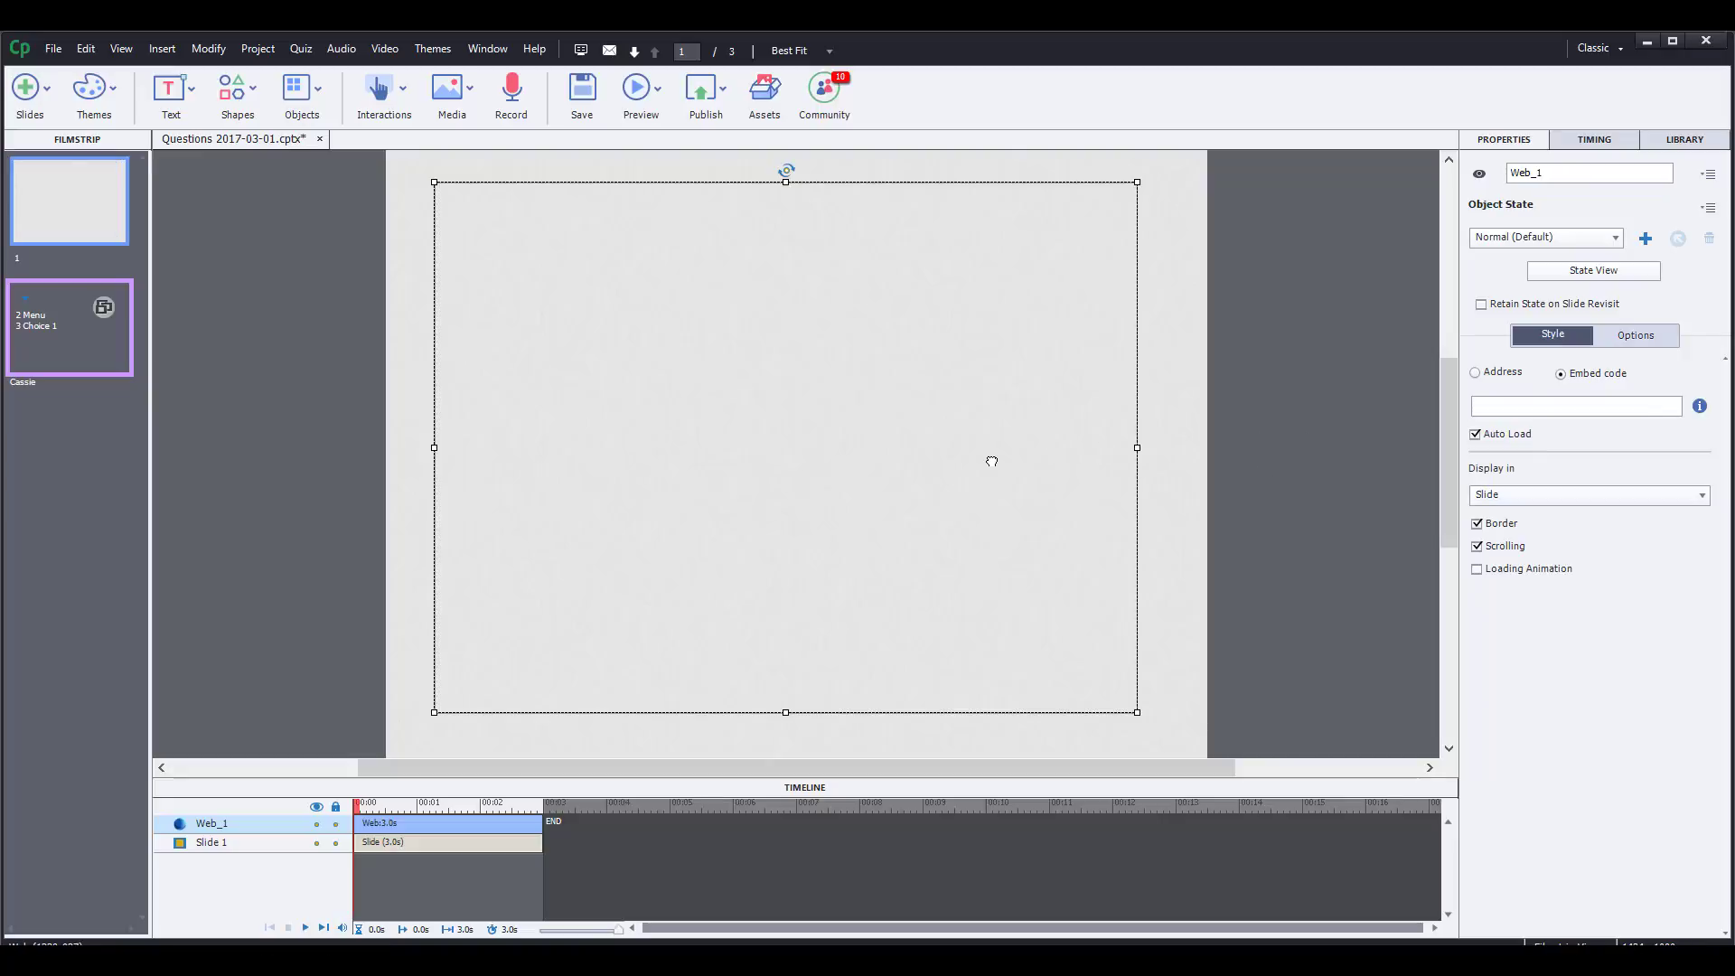
click(1536, 407)
key(ctrl+v)
key(Return)
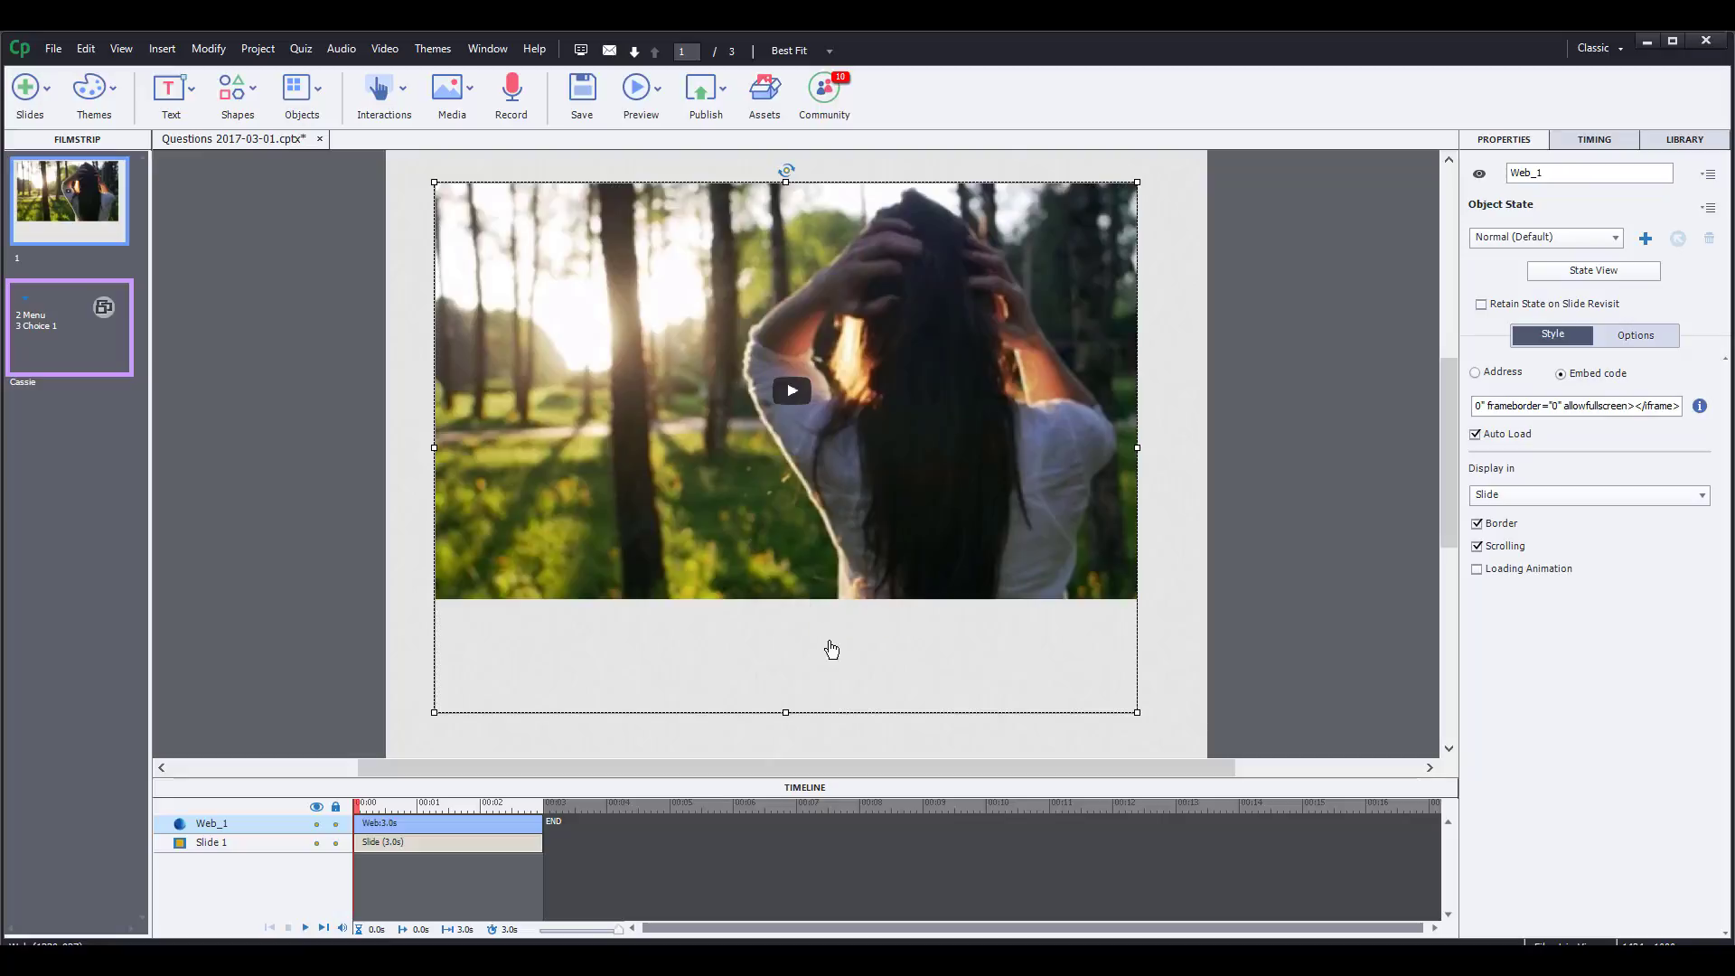
drag(790, 682, 794, 720)
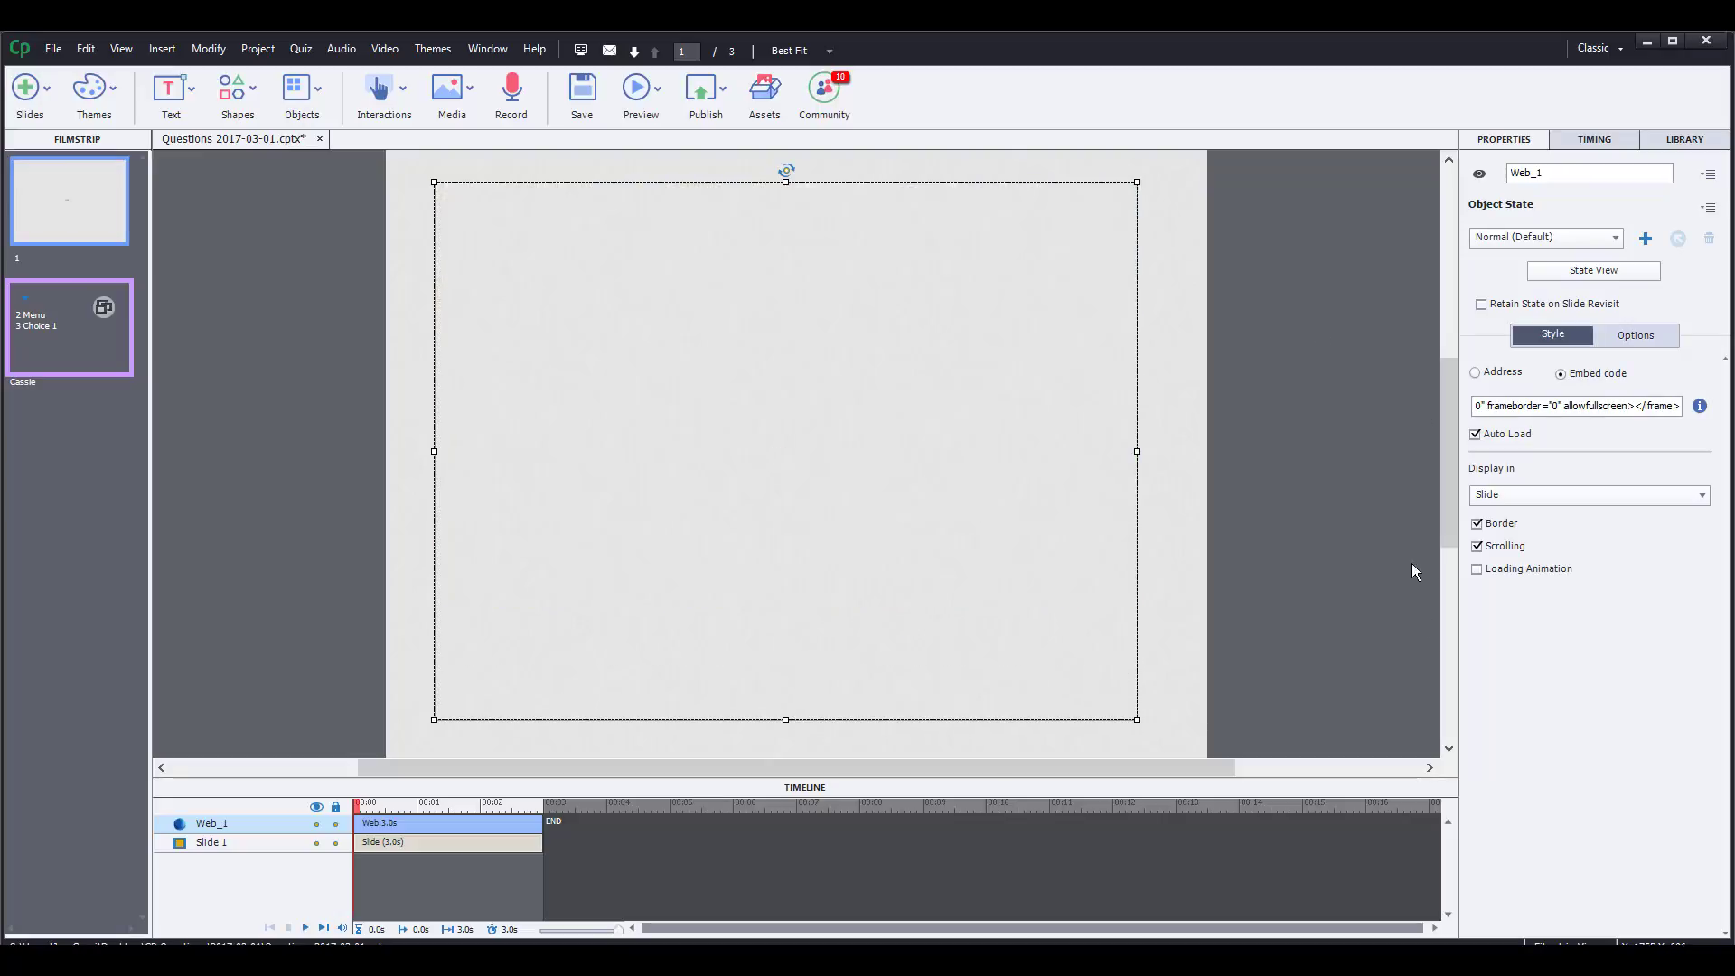
- Preview slide 1 as HTML5 in the browser, pause playback, close the preview, and return to Captivate
click(94, 193)
click(640, 89)
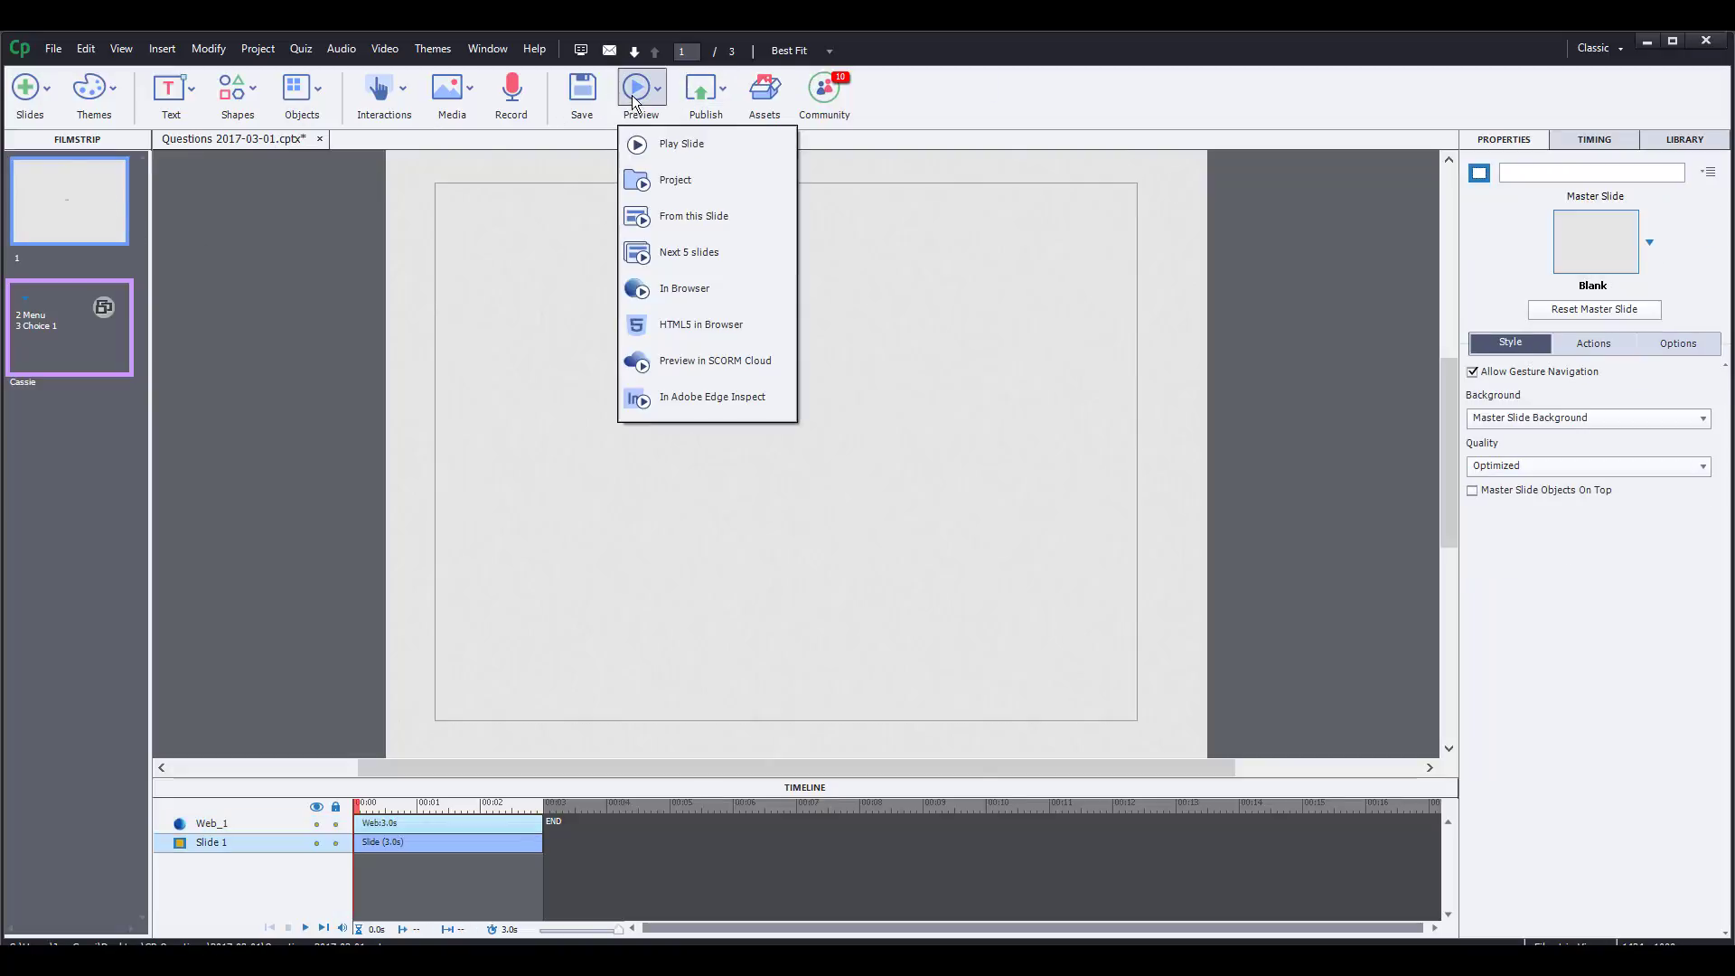
click(640, 88)
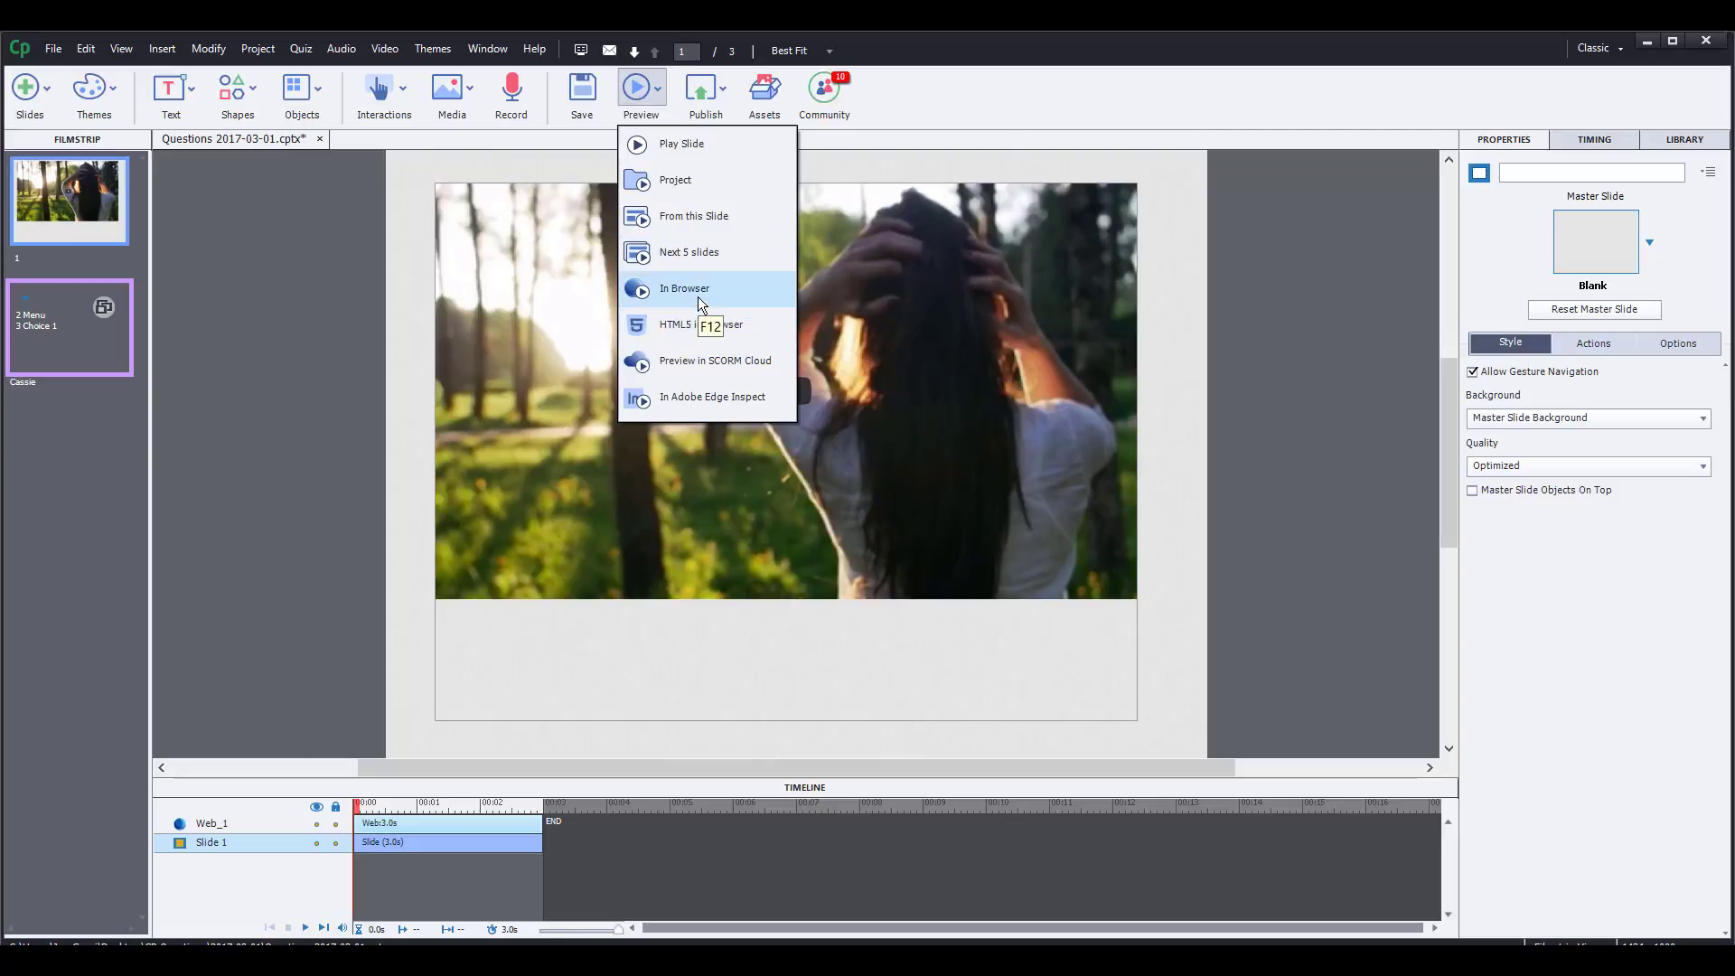
click(686, 321)
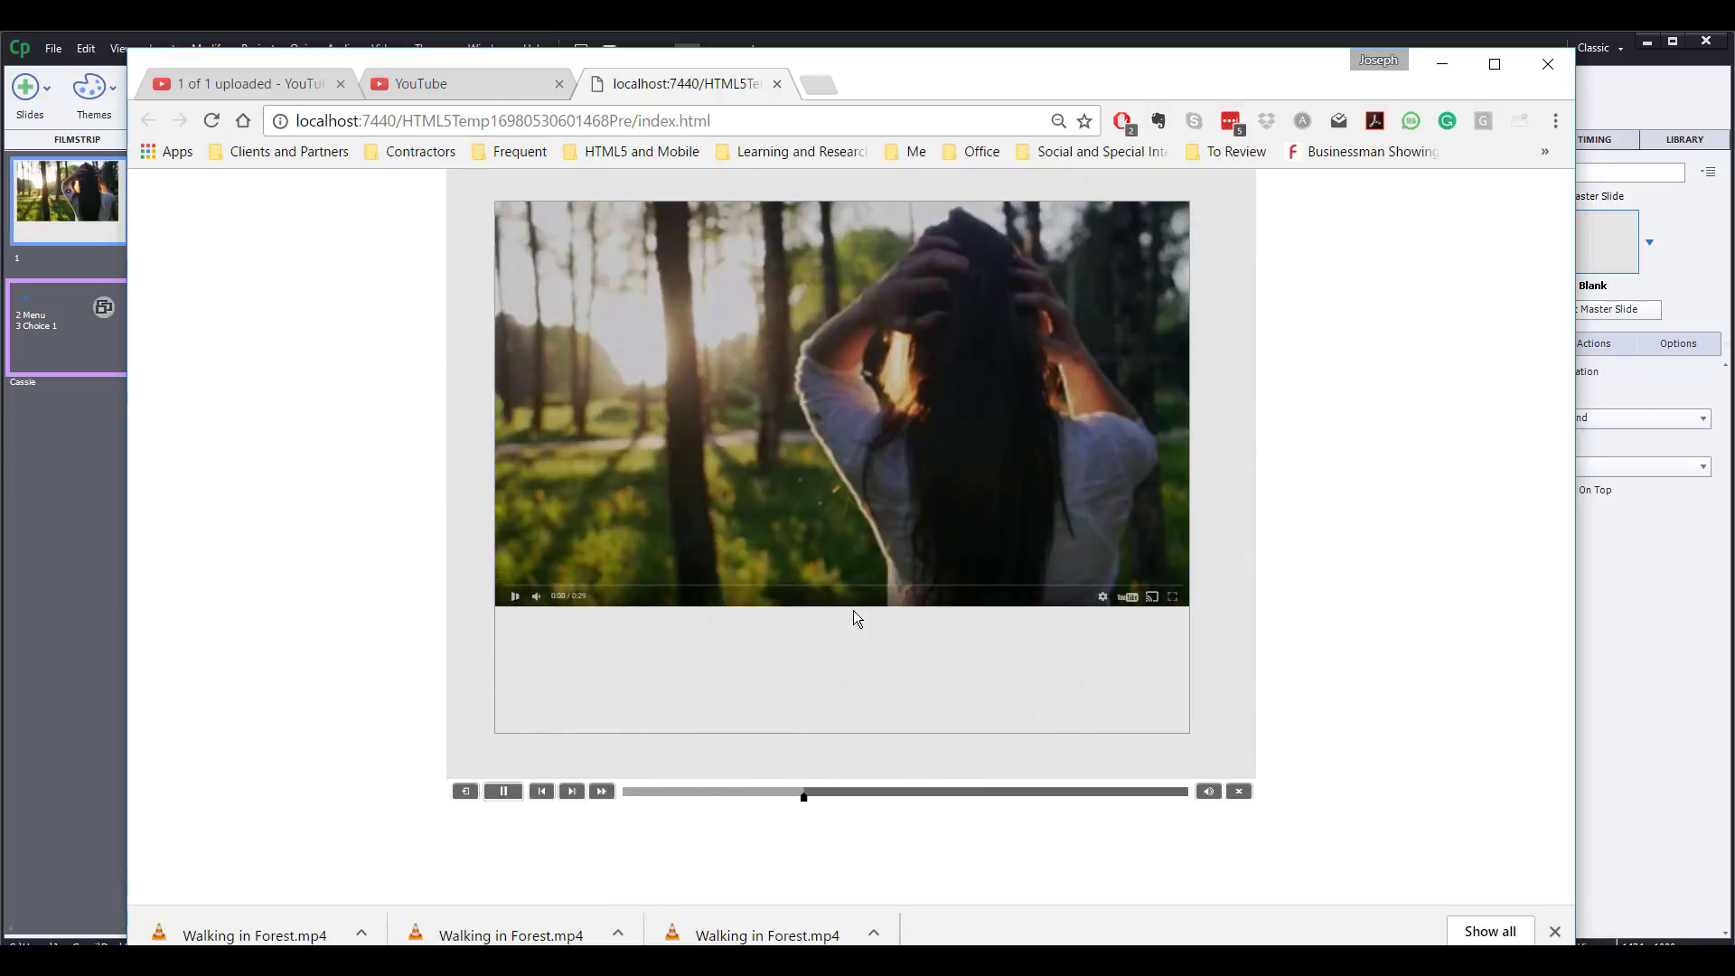
click(506, 791)
click(777, 84)
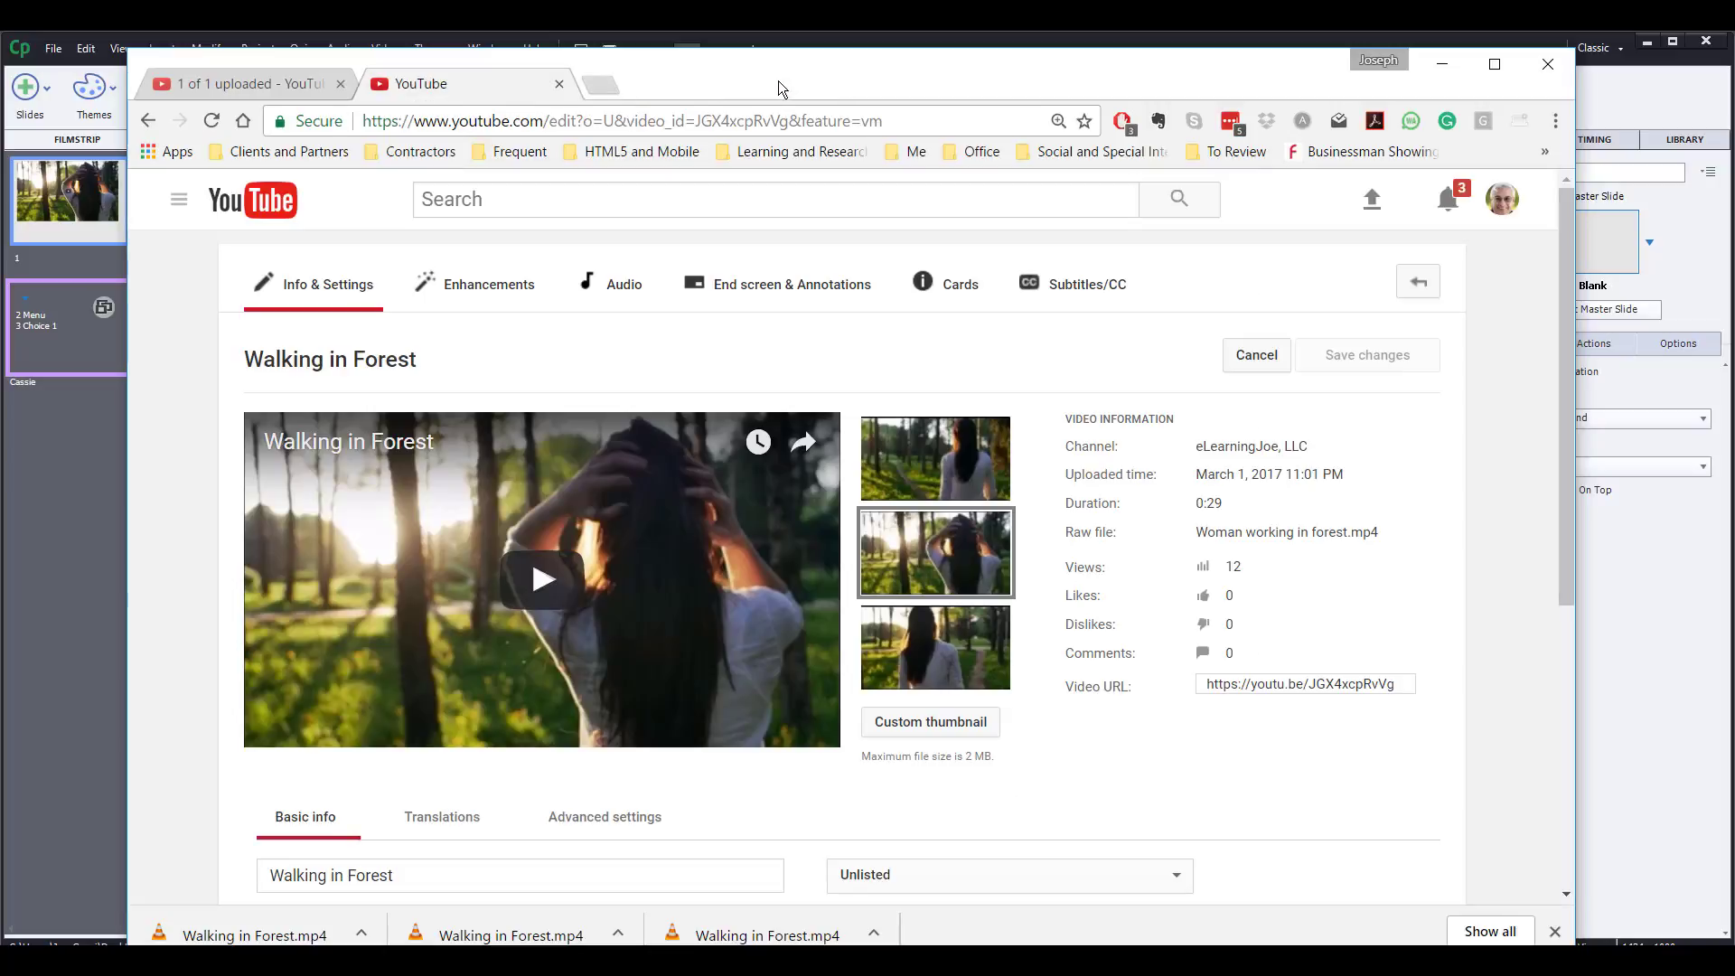
drag(778, 80, 912, 844)
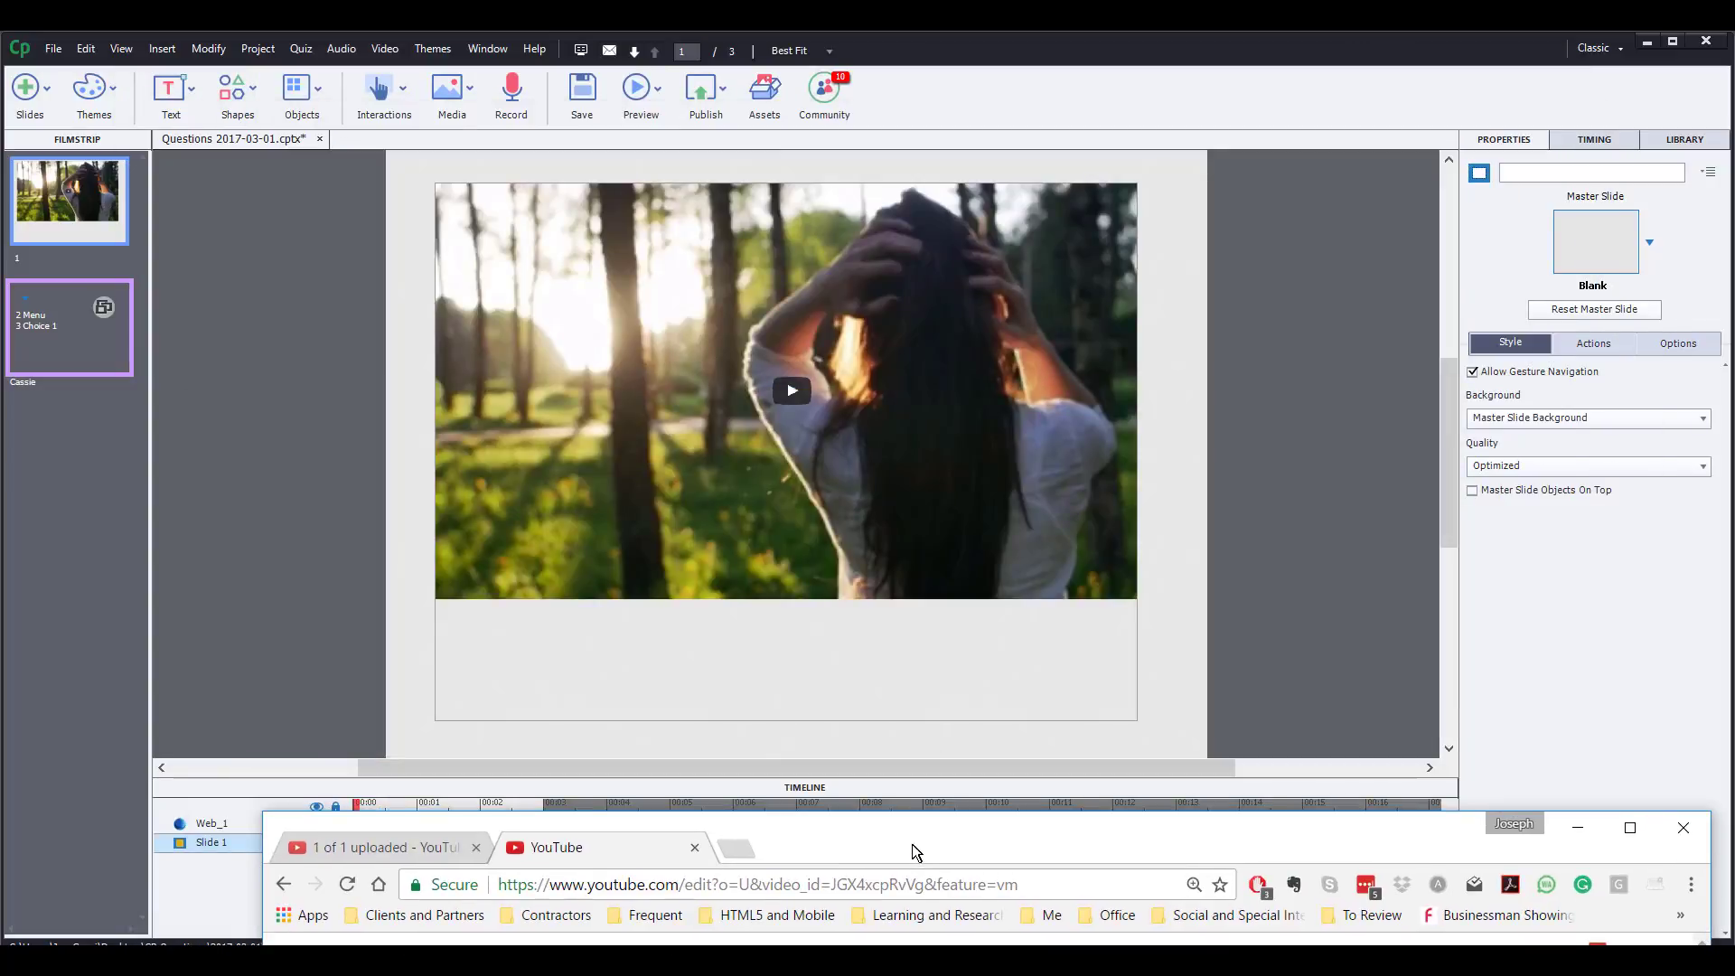
click(176, 488)
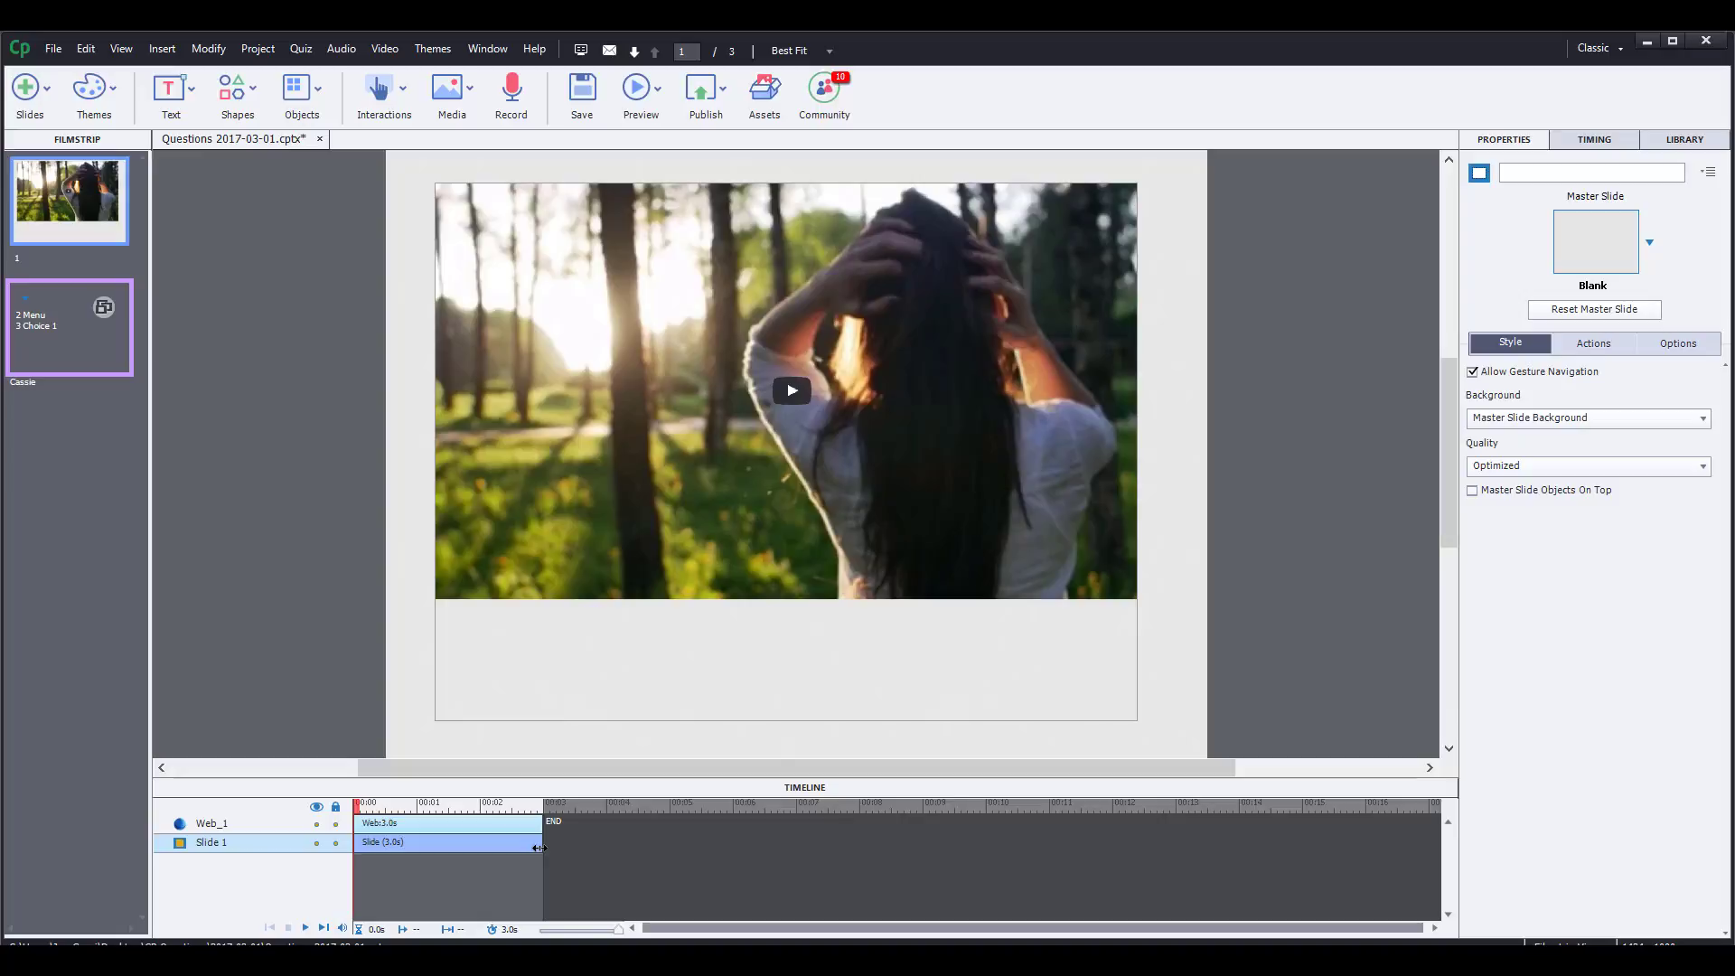
- Extend the duration of slide 1 to 29 seconds on the timeline
drag(539, 847, 616, 848)
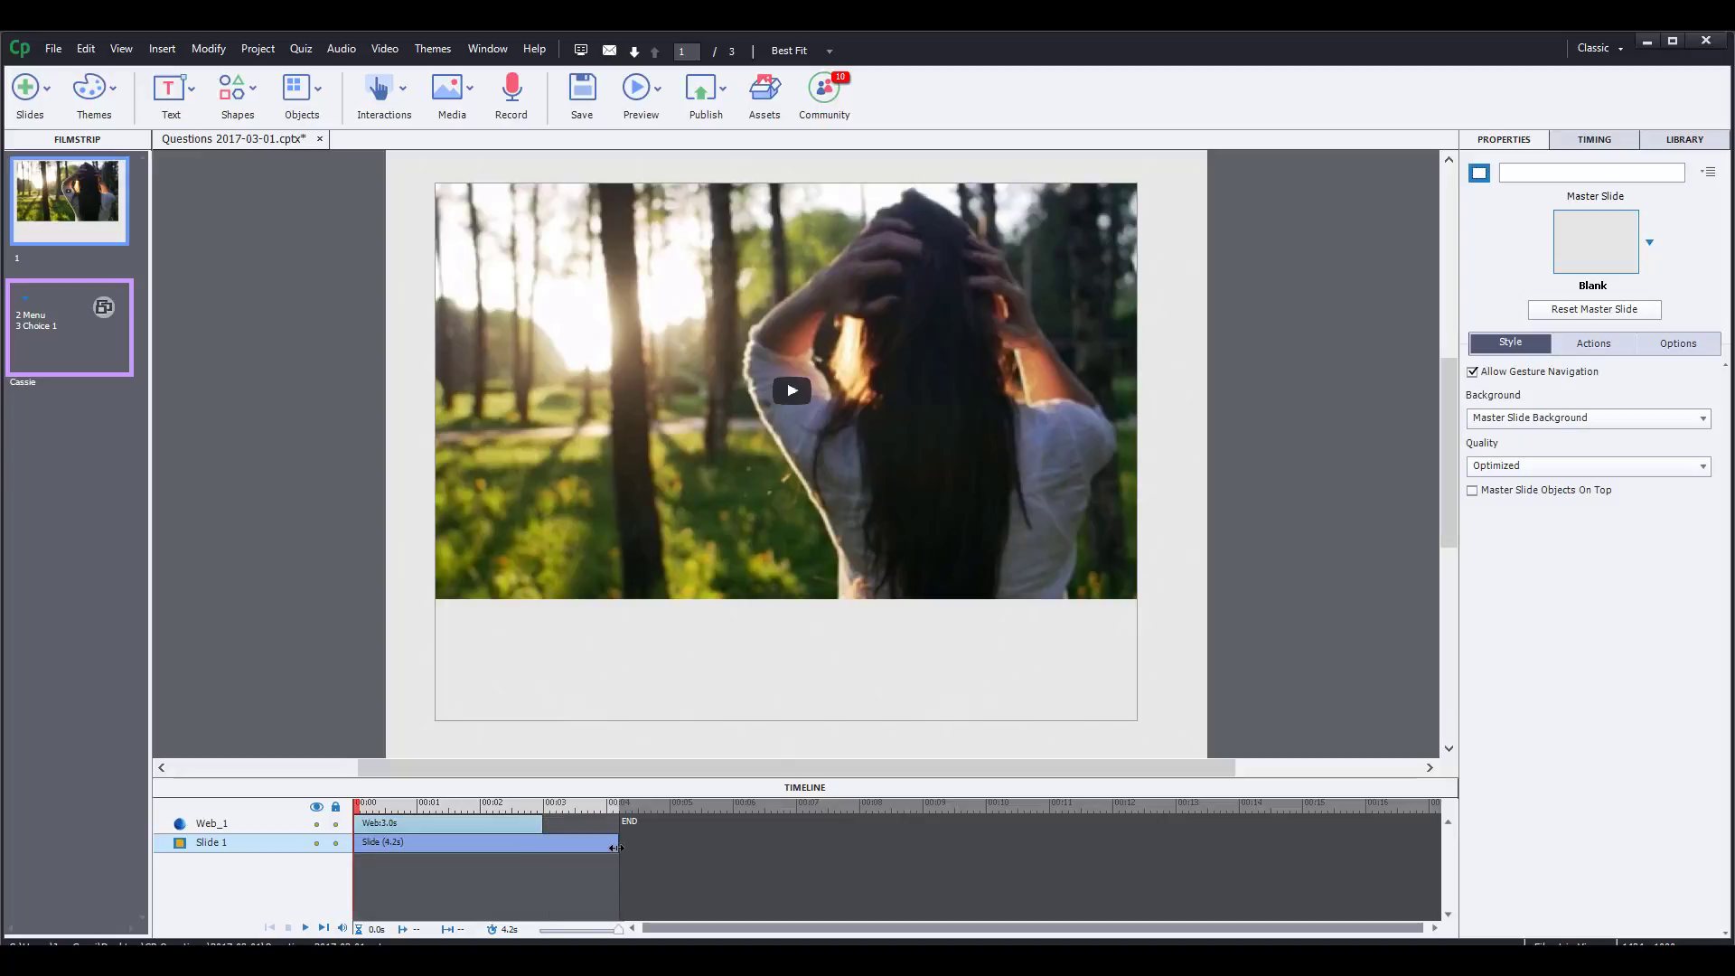
drag(617, 847, 1147, 848)
drag(727, 852, 790, 849)
drag(1087, 929, 647, 930)
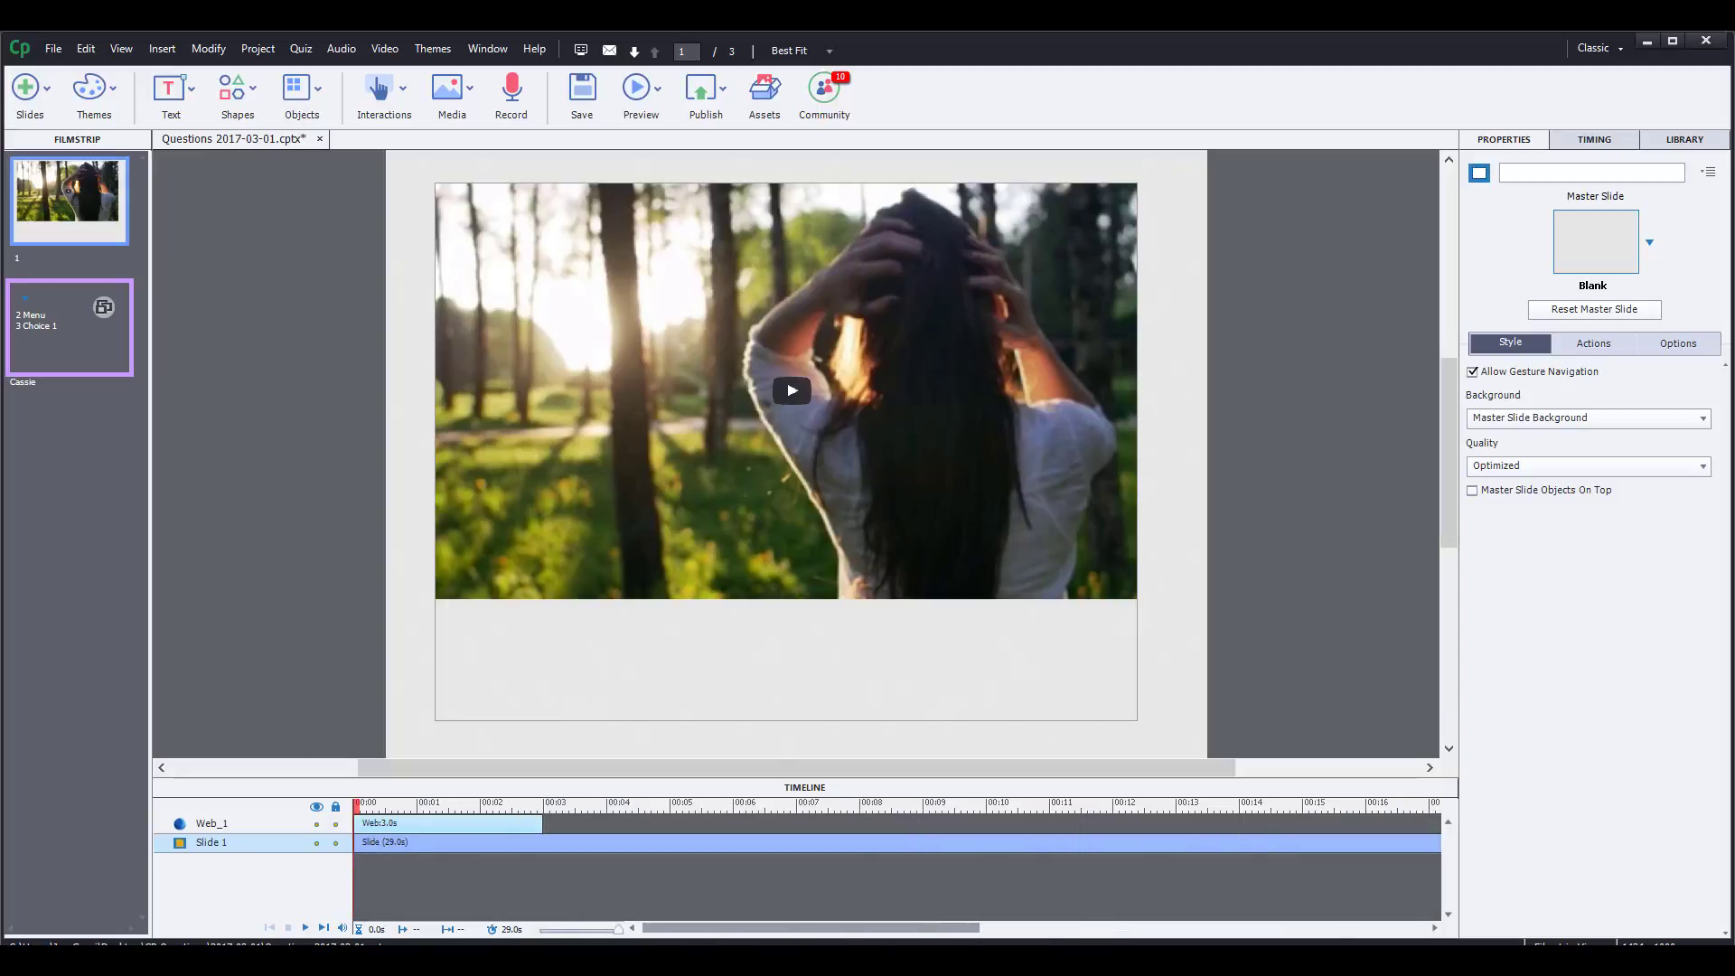
- Set the web object to show for the rest of the slide, and undo this together with the slide extension
click(437, 825)
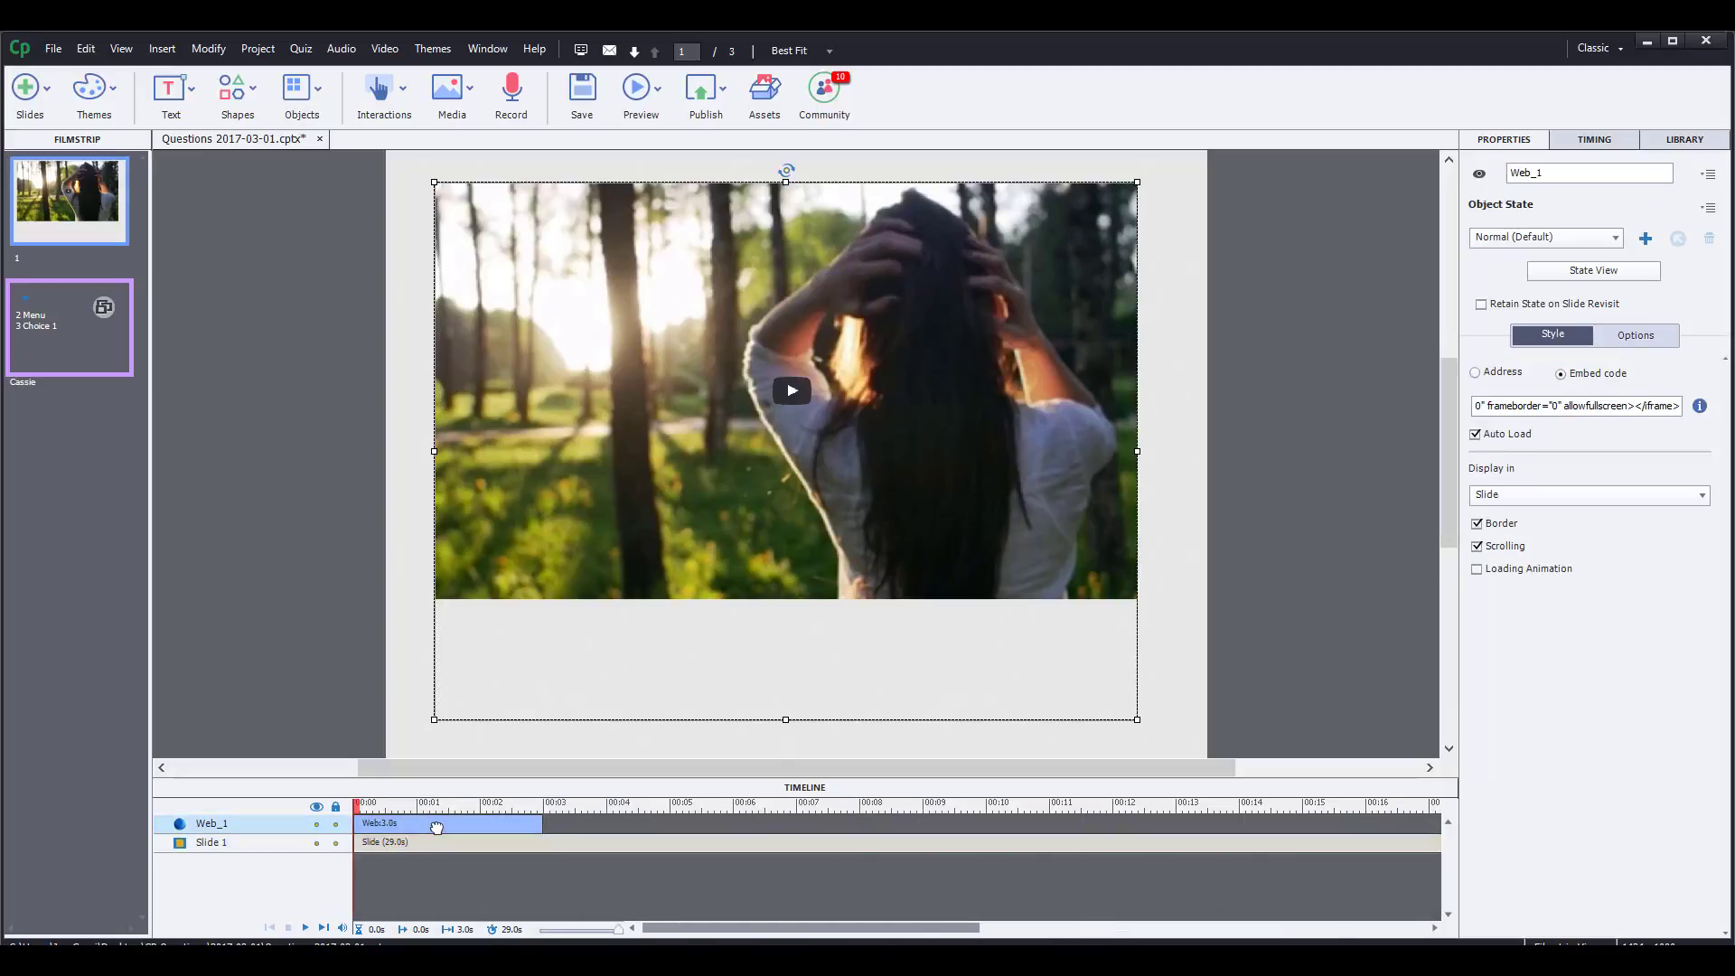
right_click(436, 828)
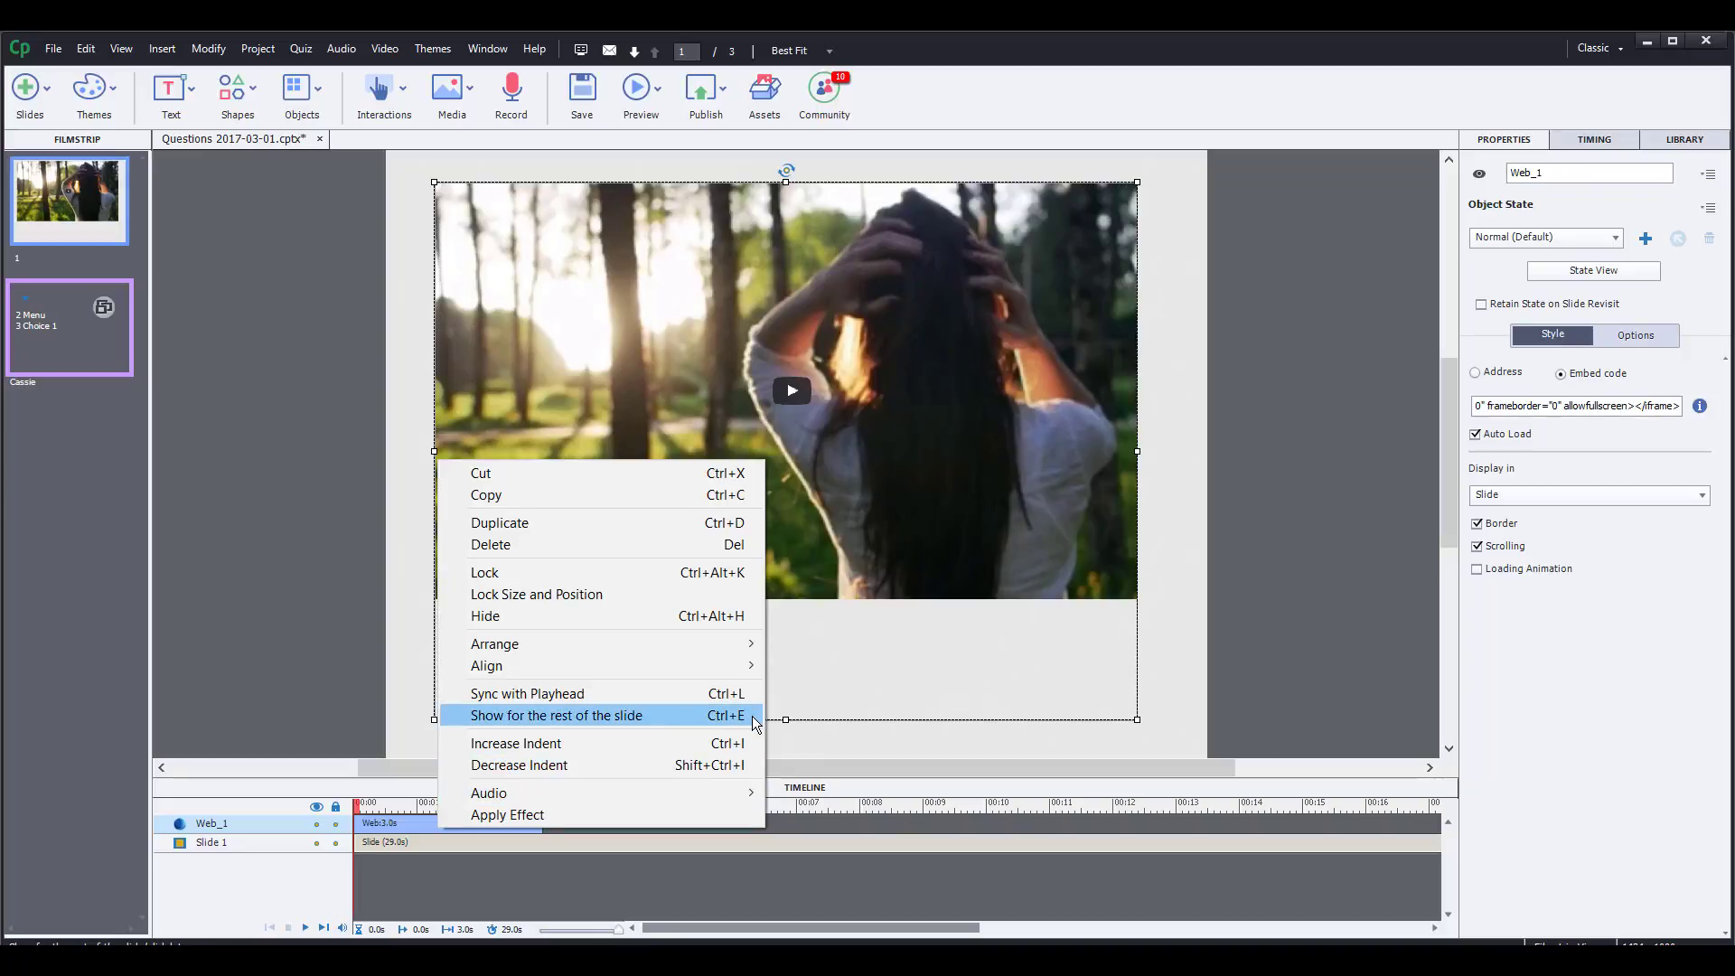
click(627, 715)
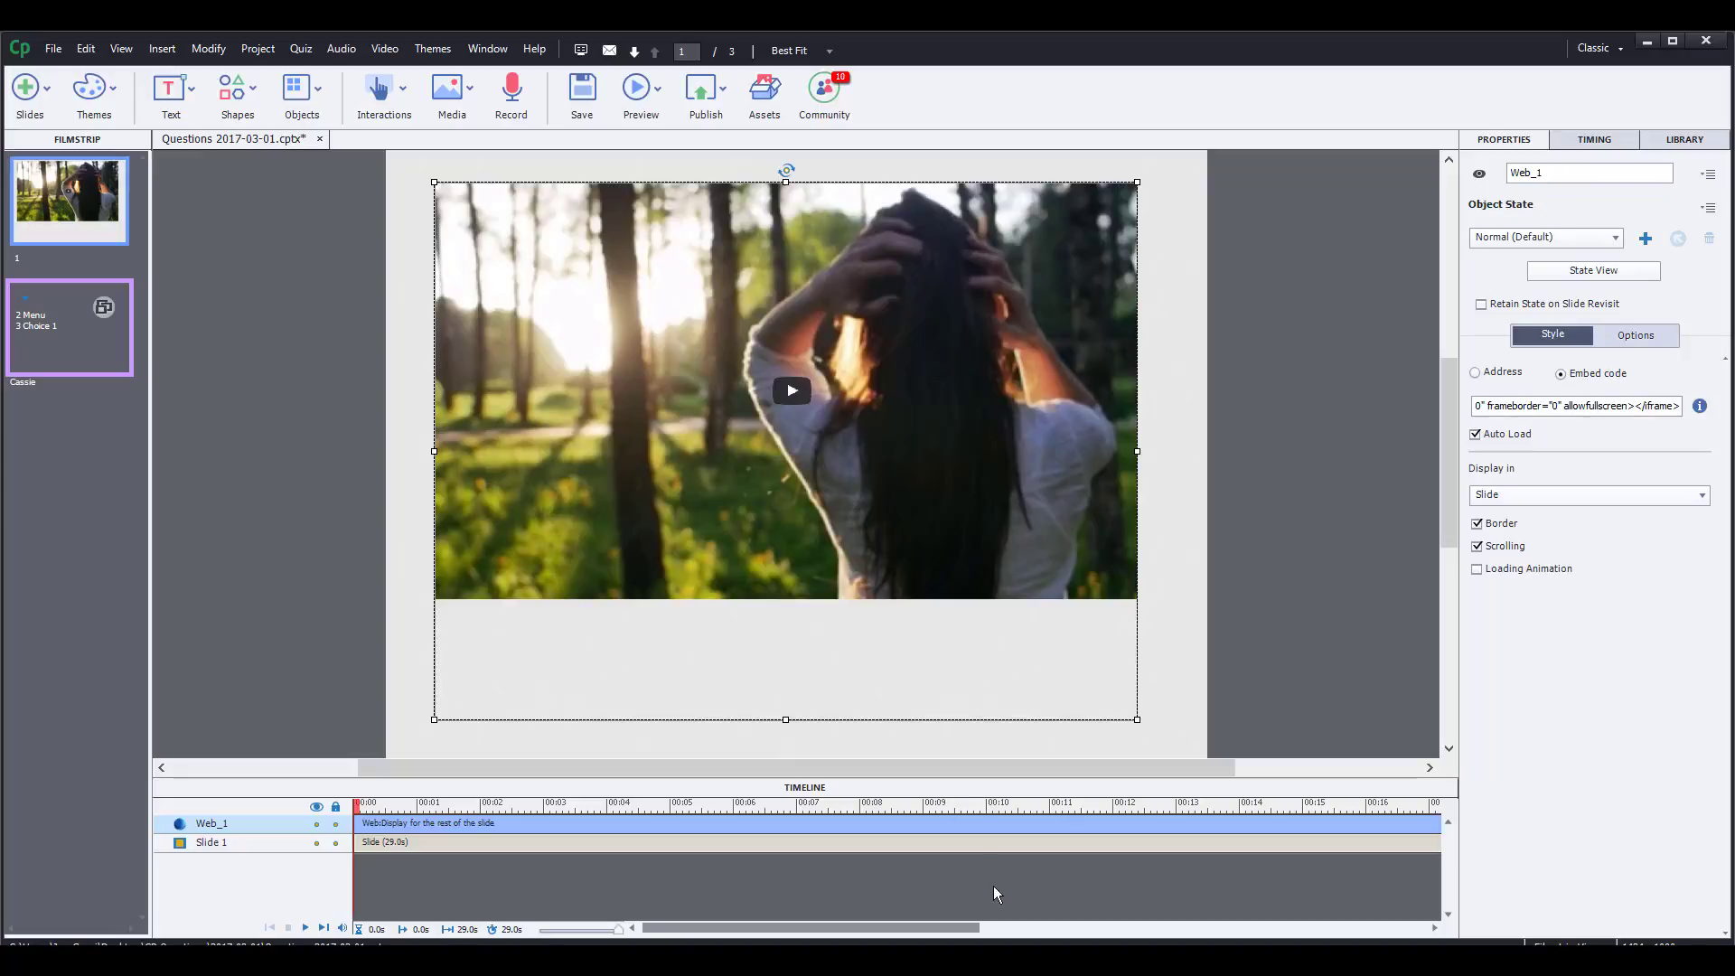
key(ctrl+z)
key(ctrl+z)
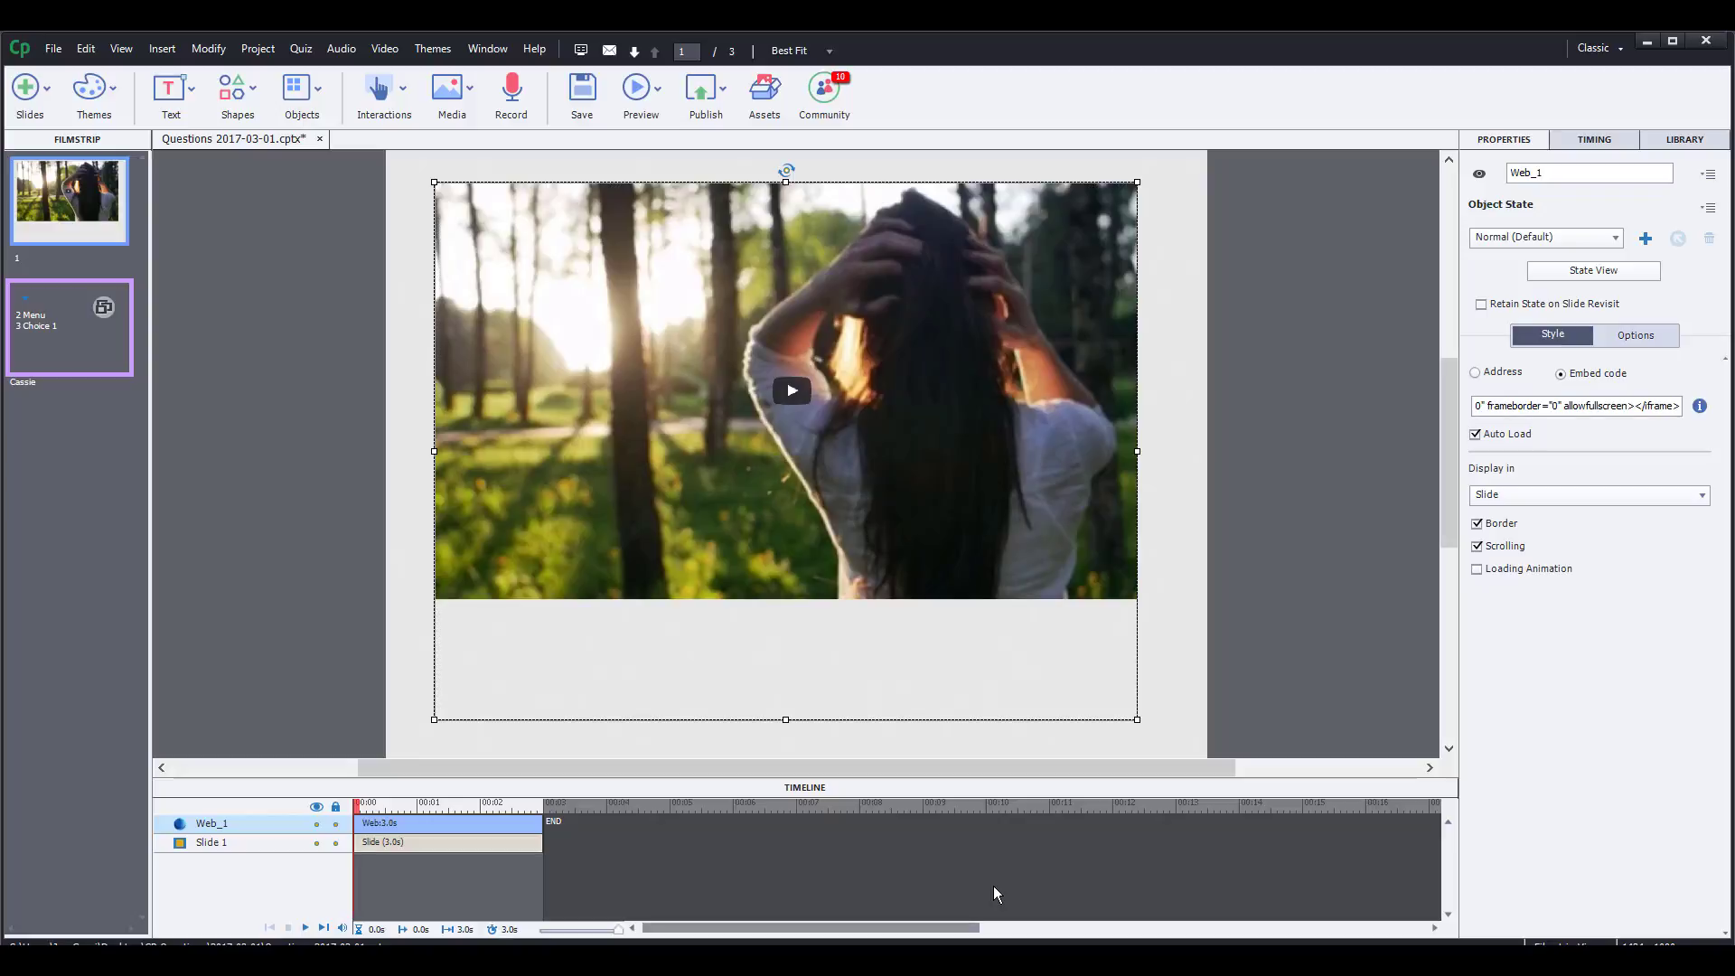
- Draw a forward-arrow button shape on slide 1, overlapping the web object's lower-right corner
click(241, 98)
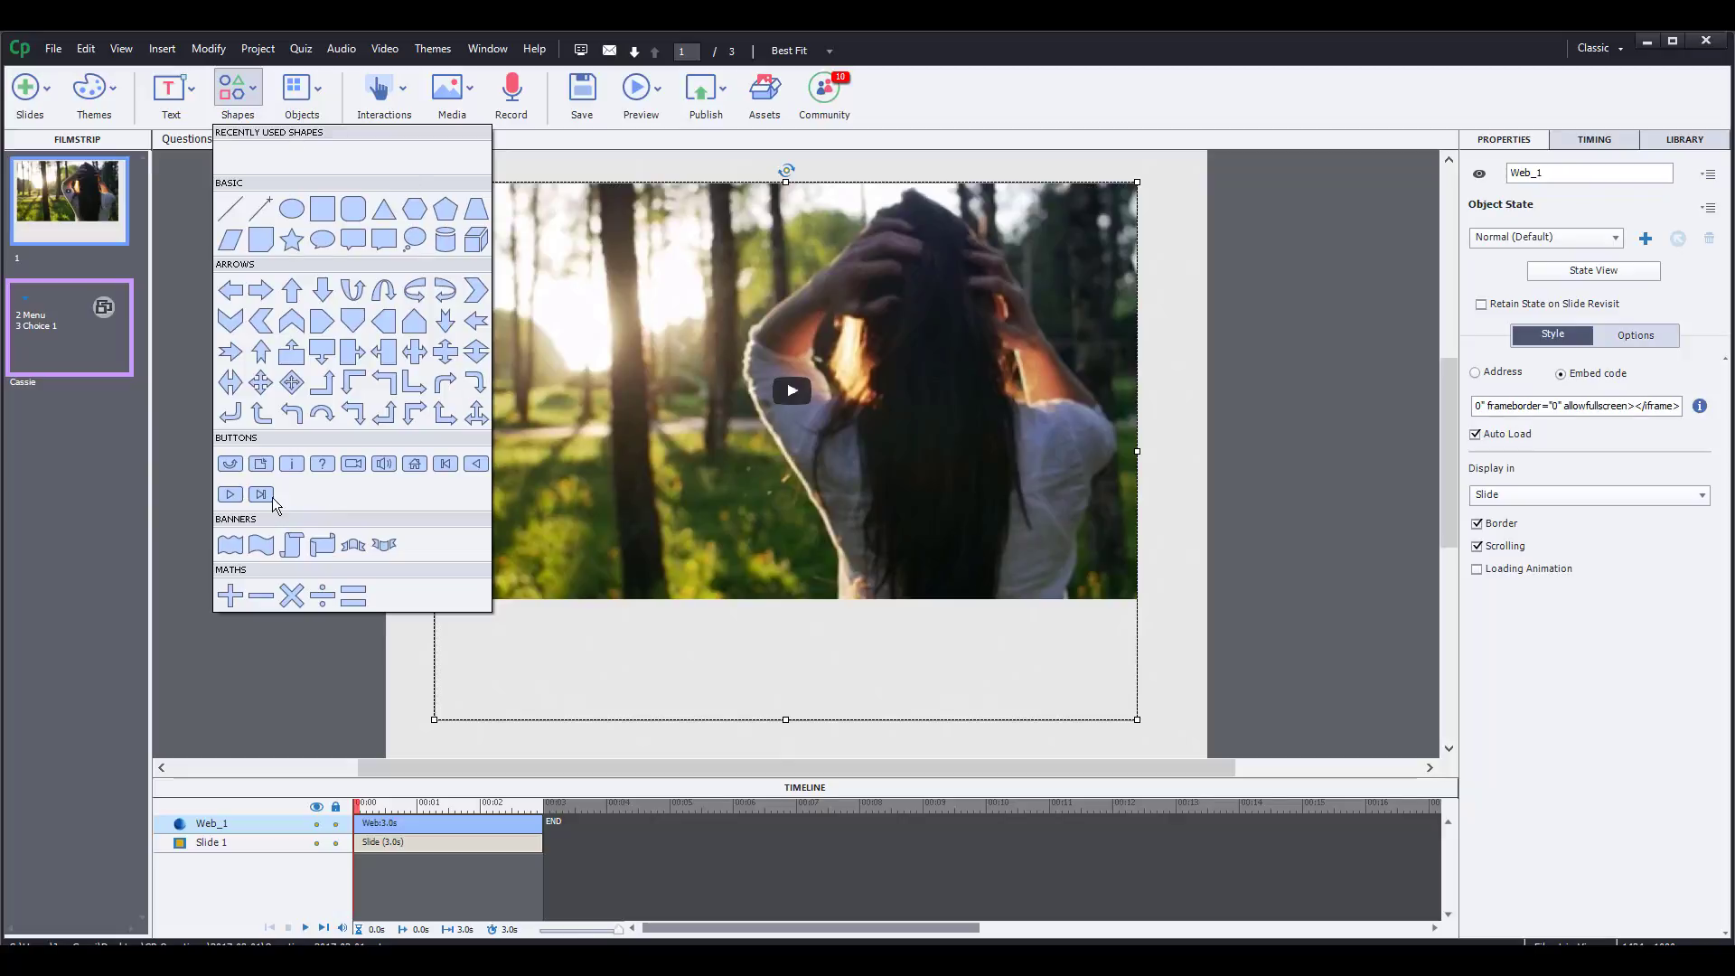
click(229, 494)
drag(980, 694, 1107, 756)
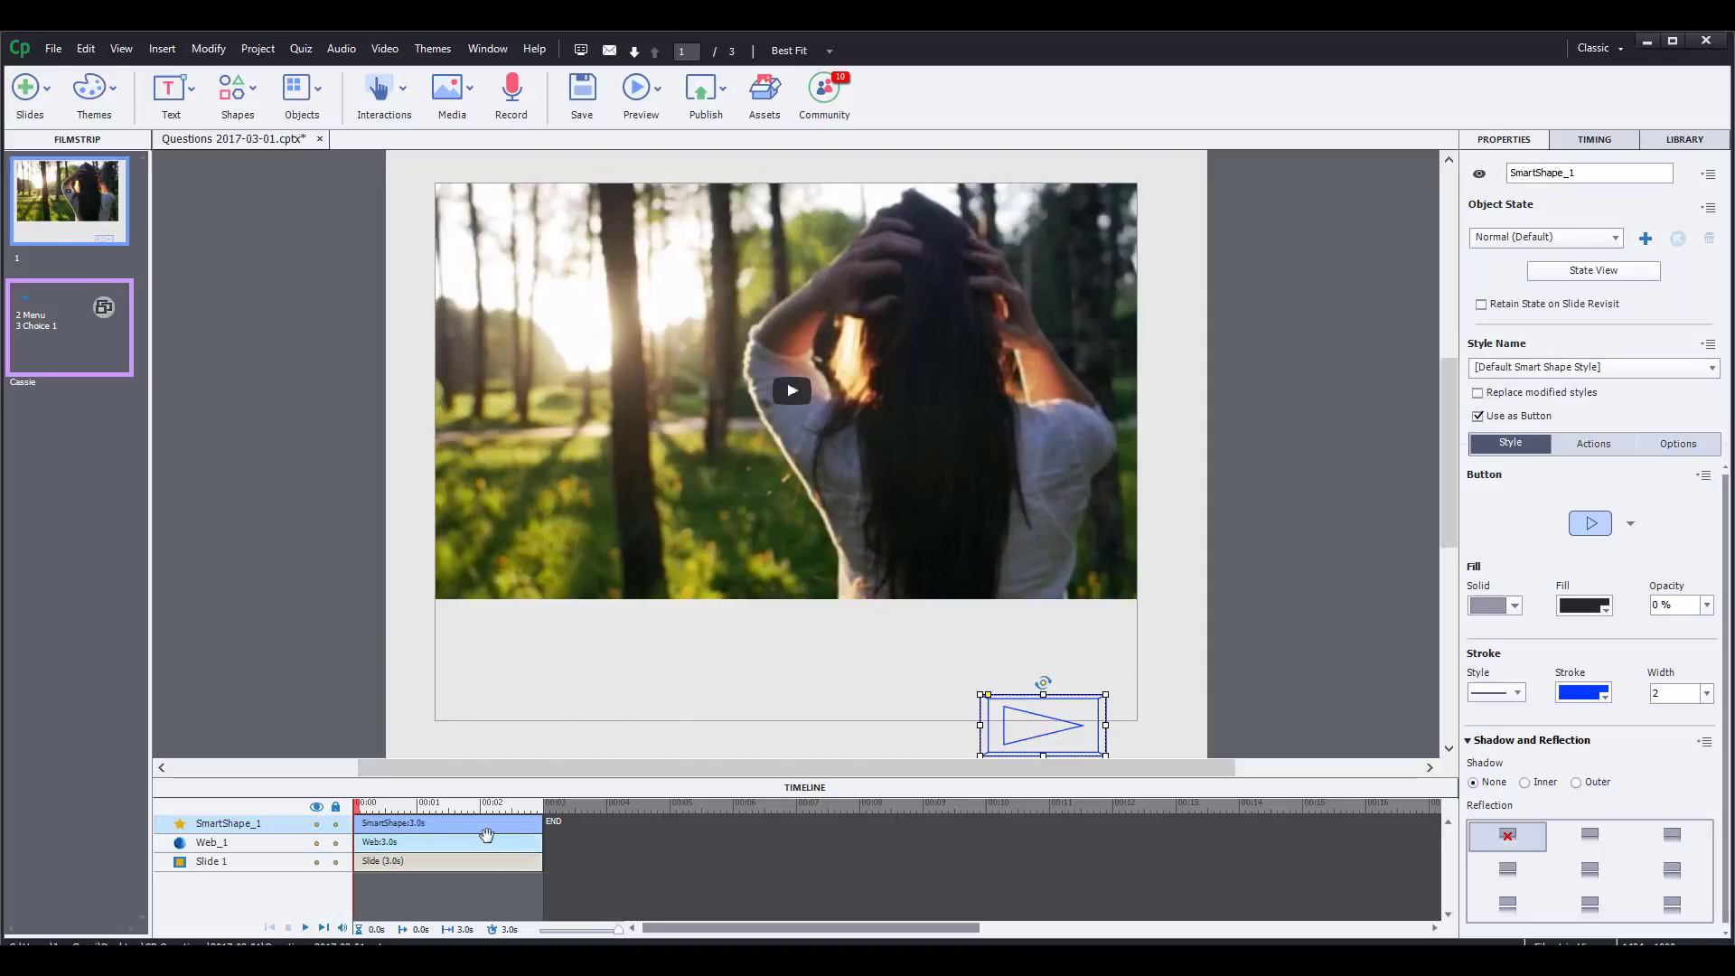
- Set the forward-arrow button on slide 1 to pause the slide after 1.5 seconds
click(1615, 138)
click(1474, 264)
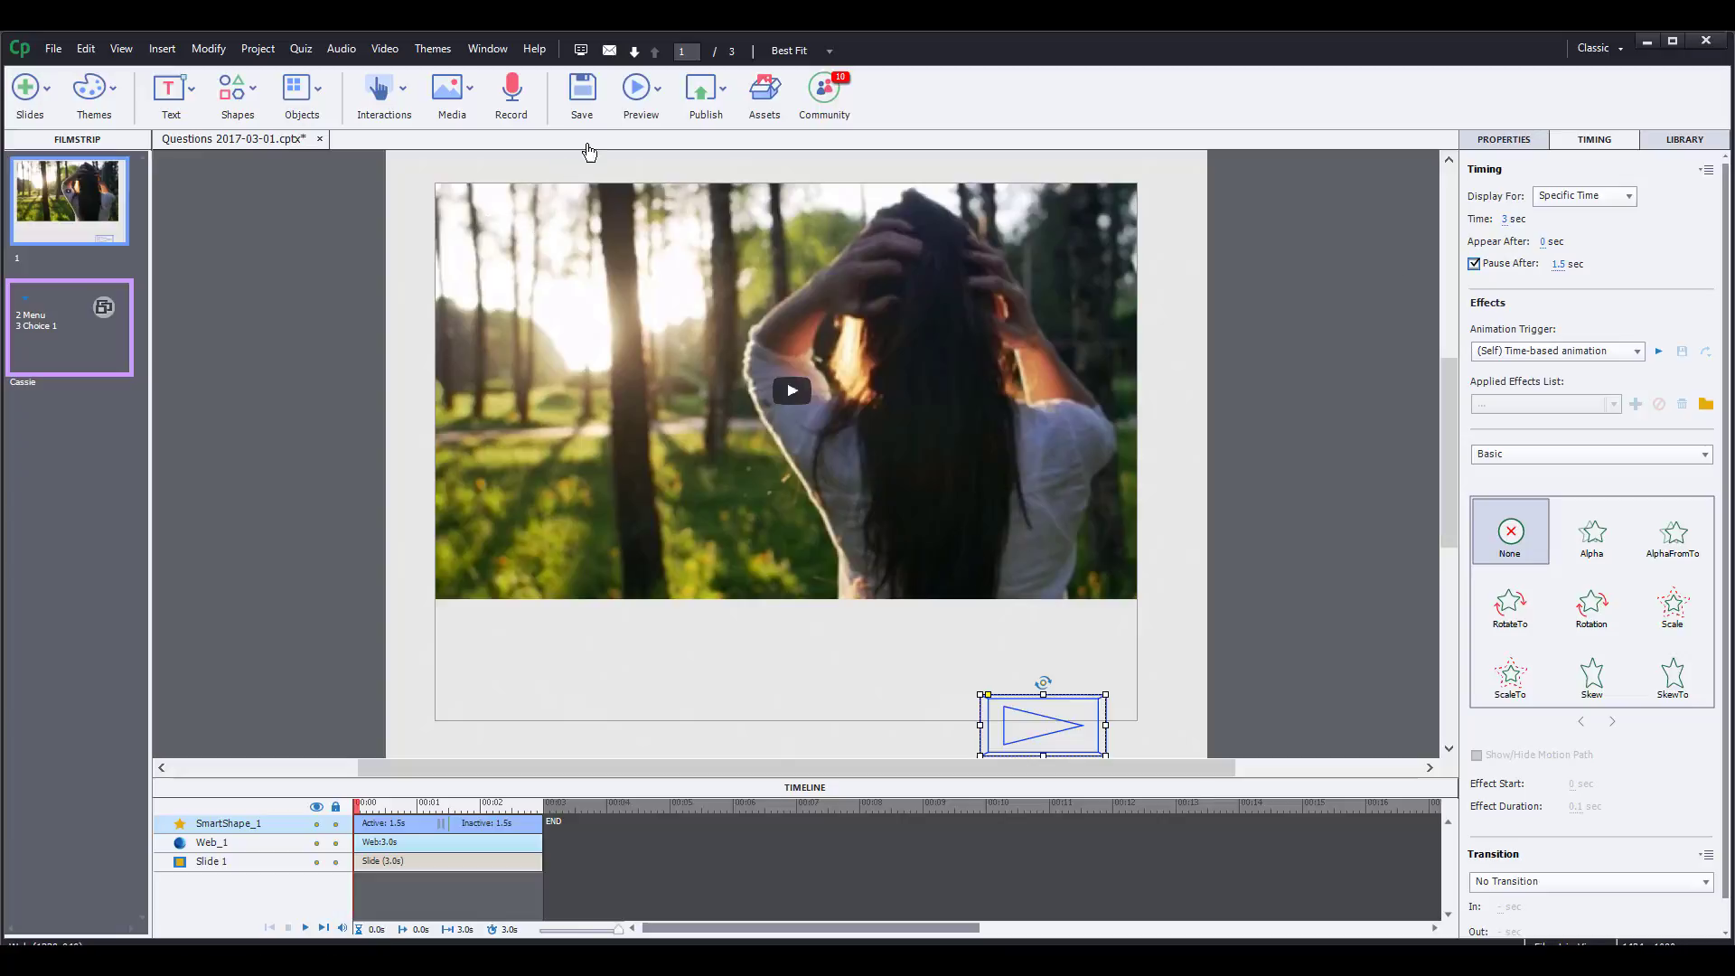
- Preview slide 1 as HTML5 in the browser and play the embedded YouTube video there
click(90, 193)
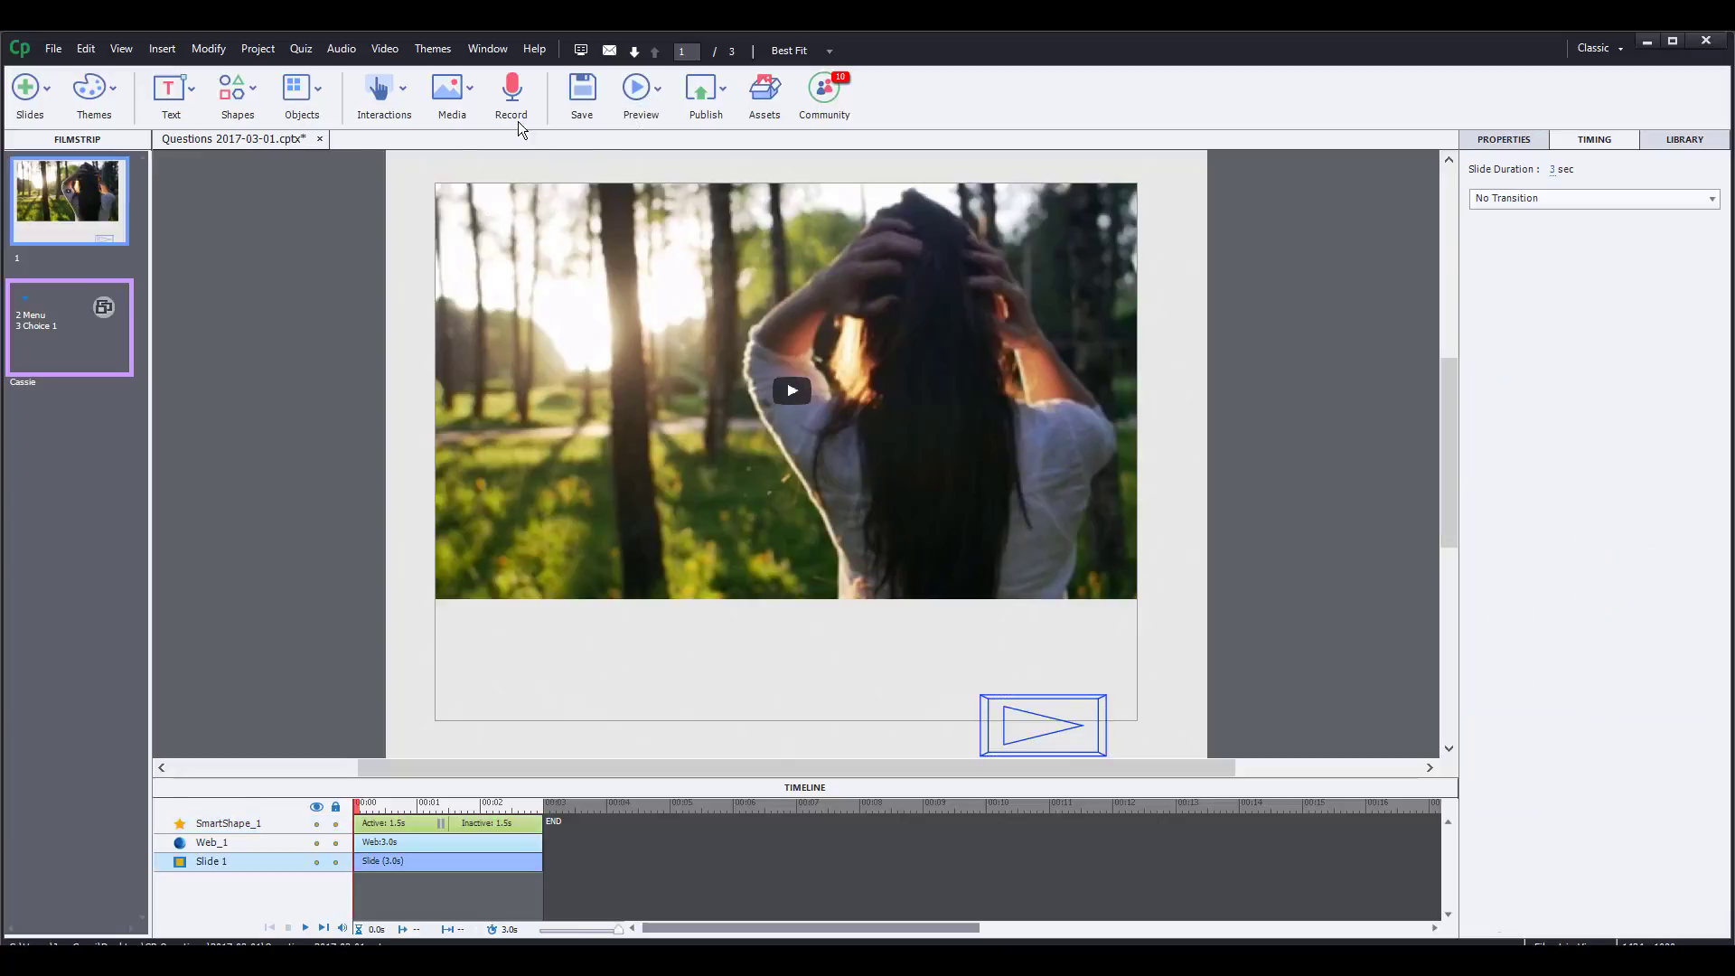
click(660, 88)
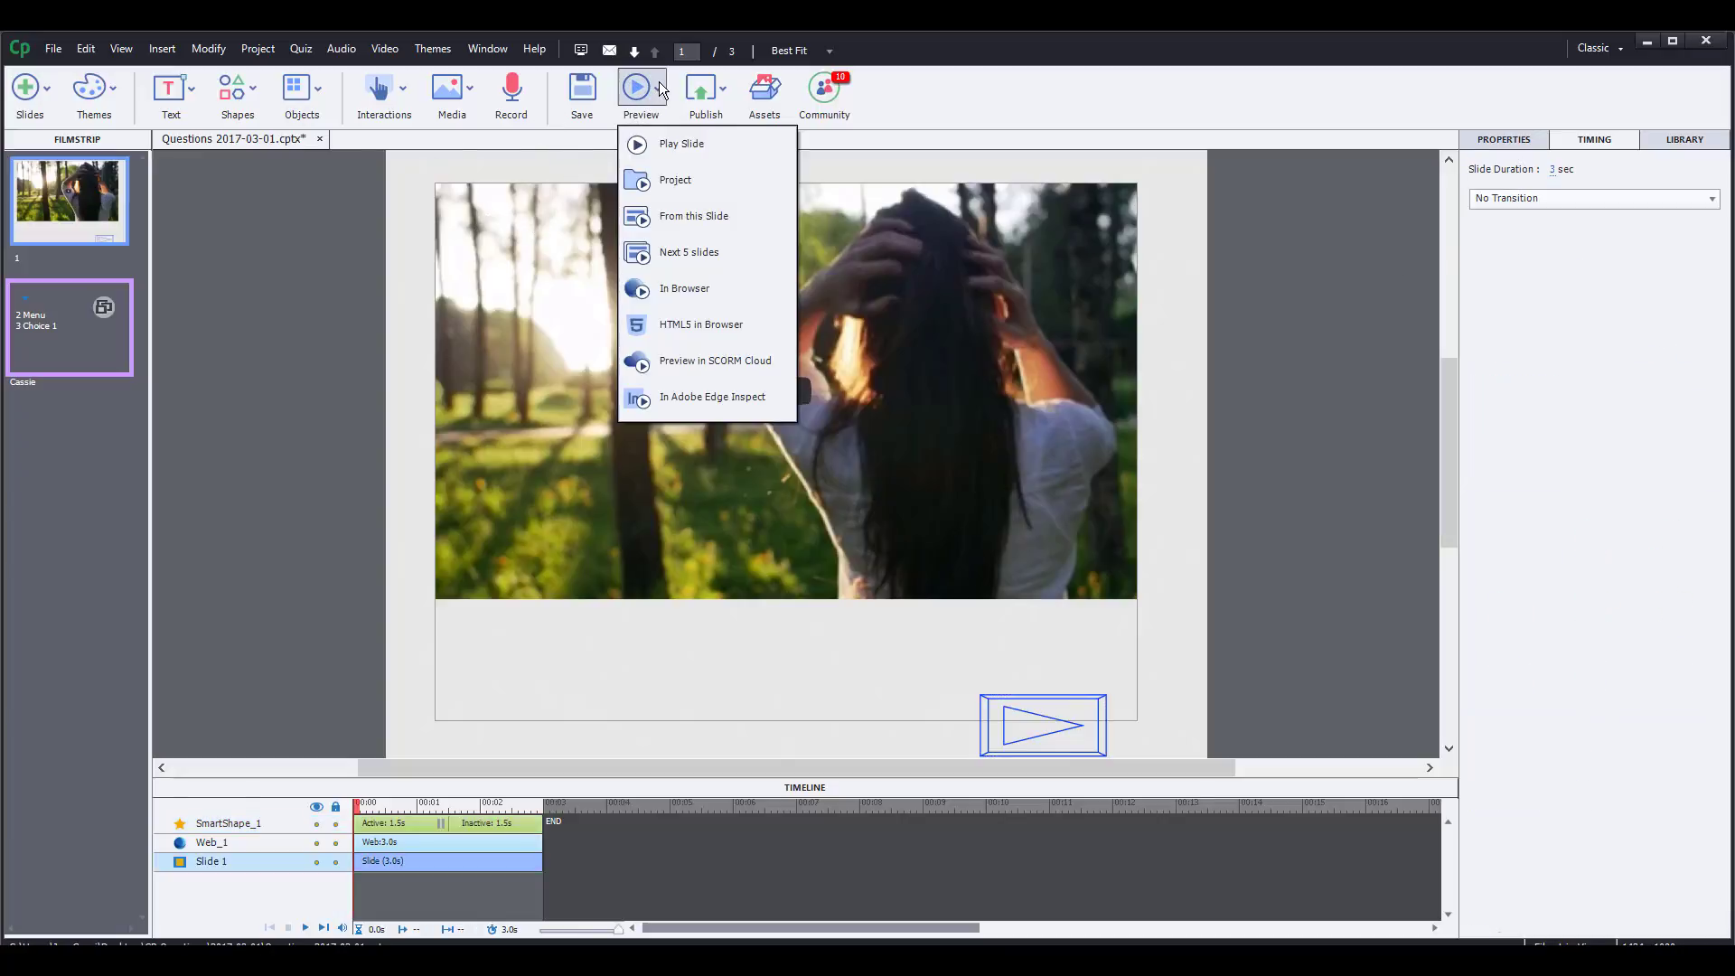
click(724, 318)
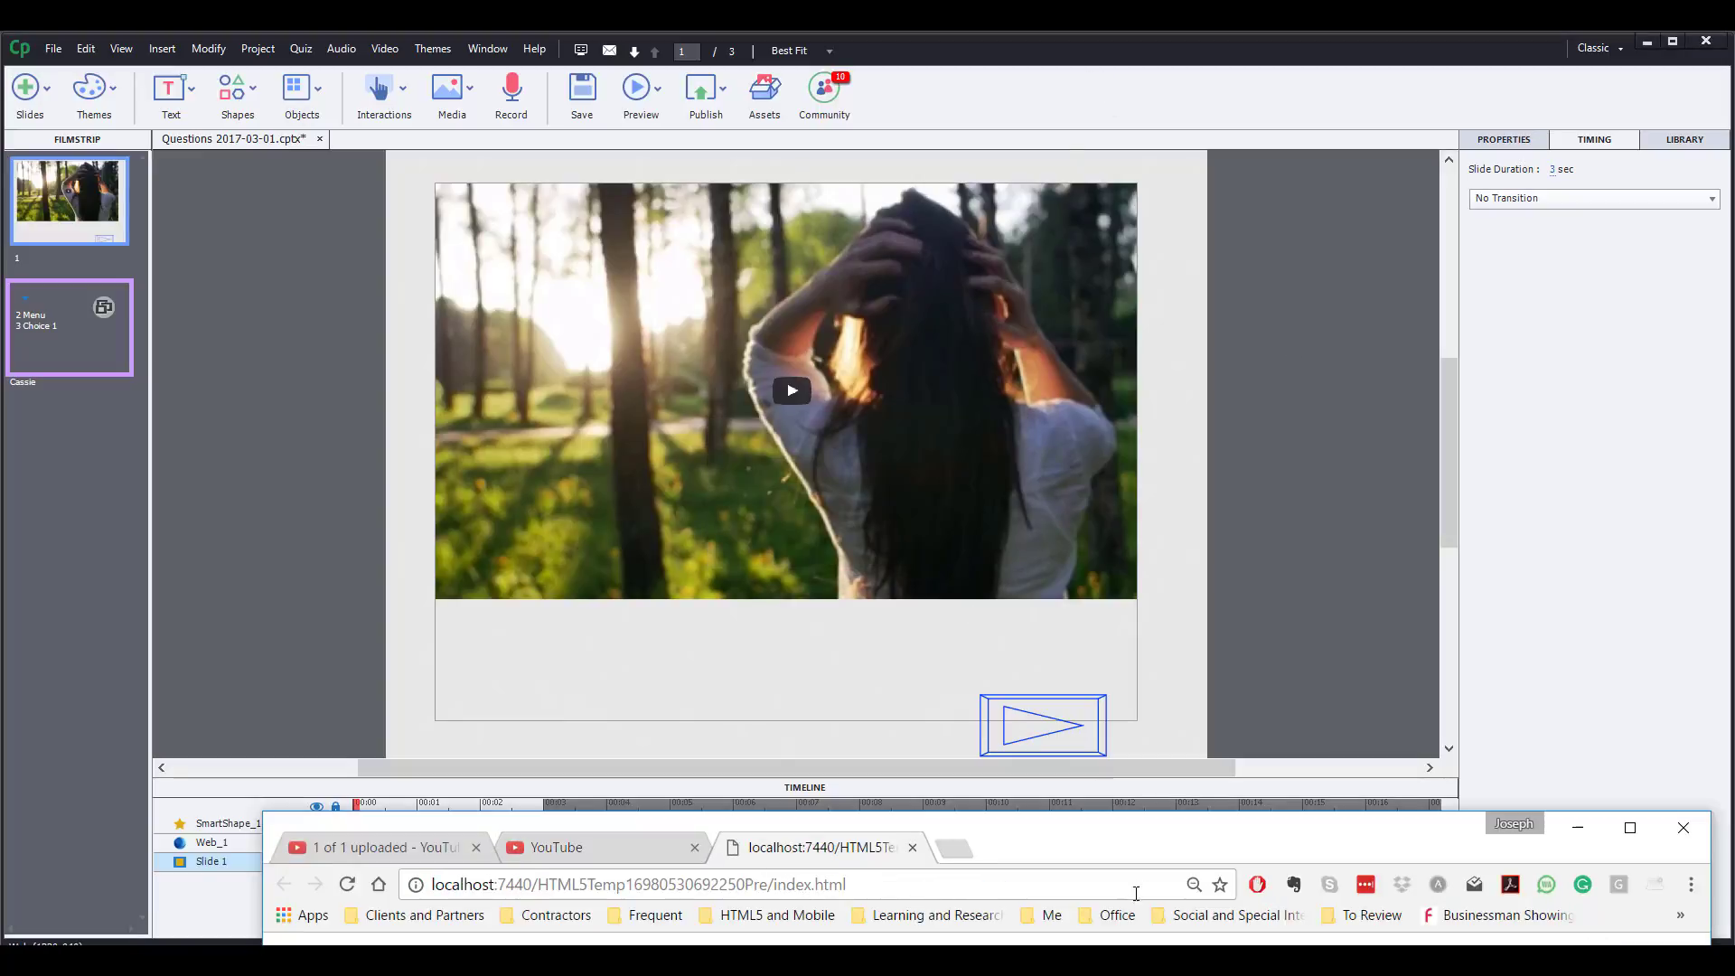
drag(1151, 840, 1002, 68)
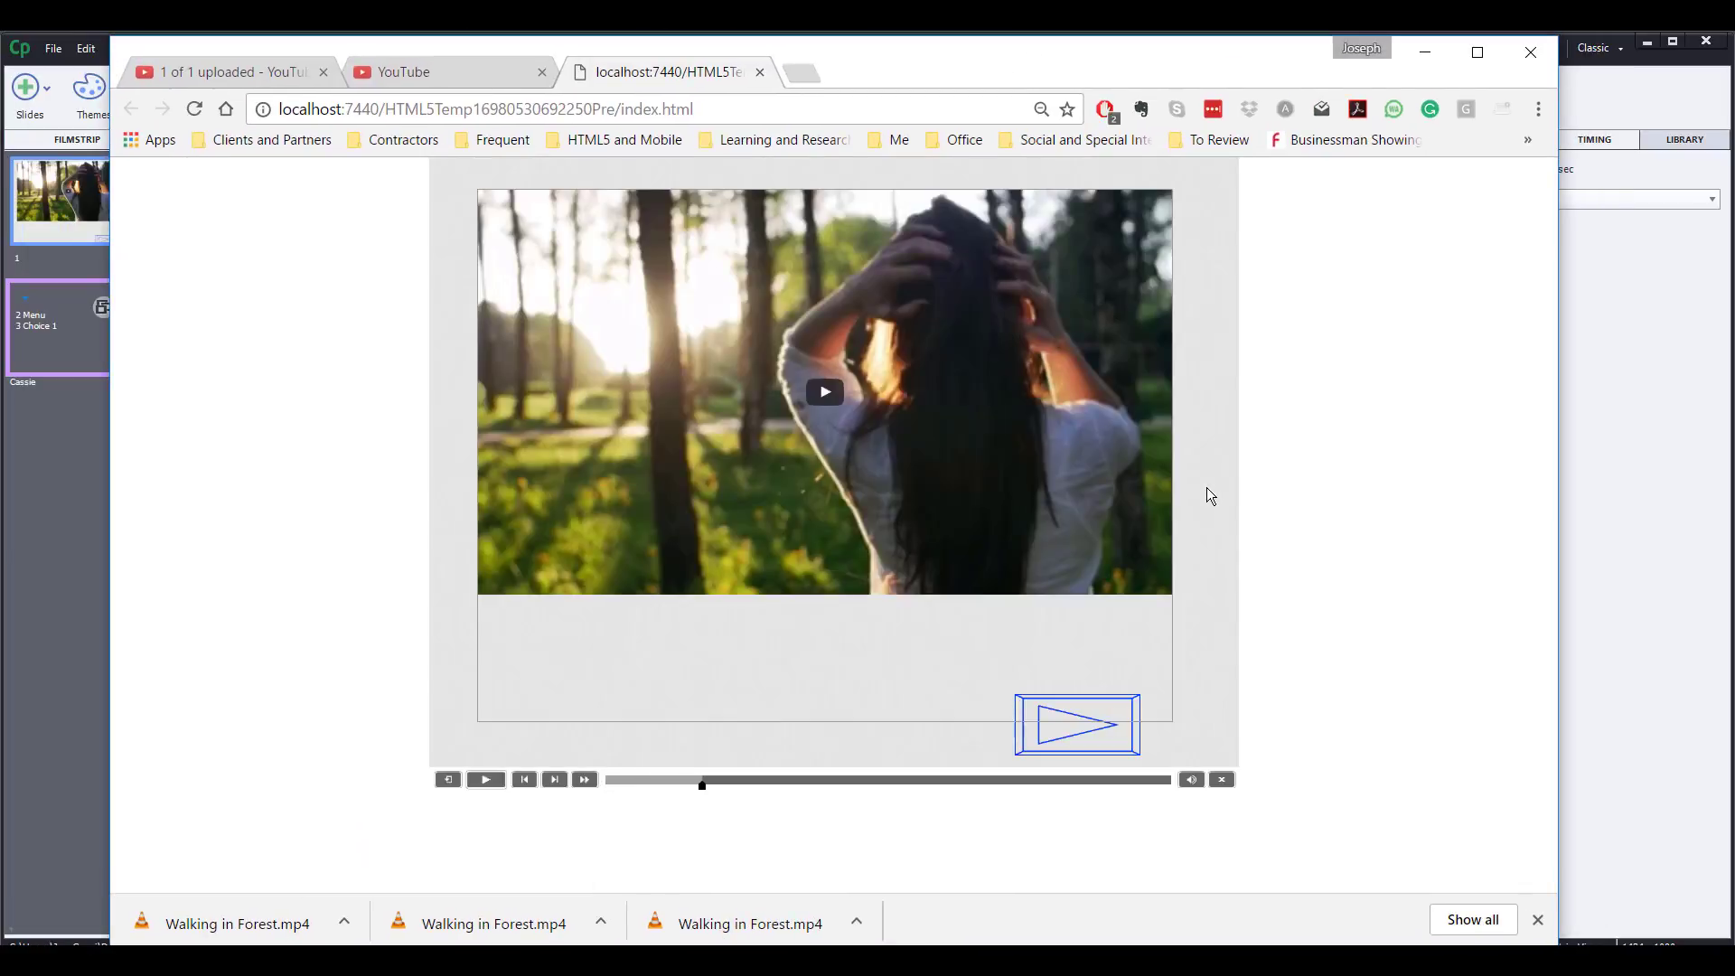
click(824, 391)
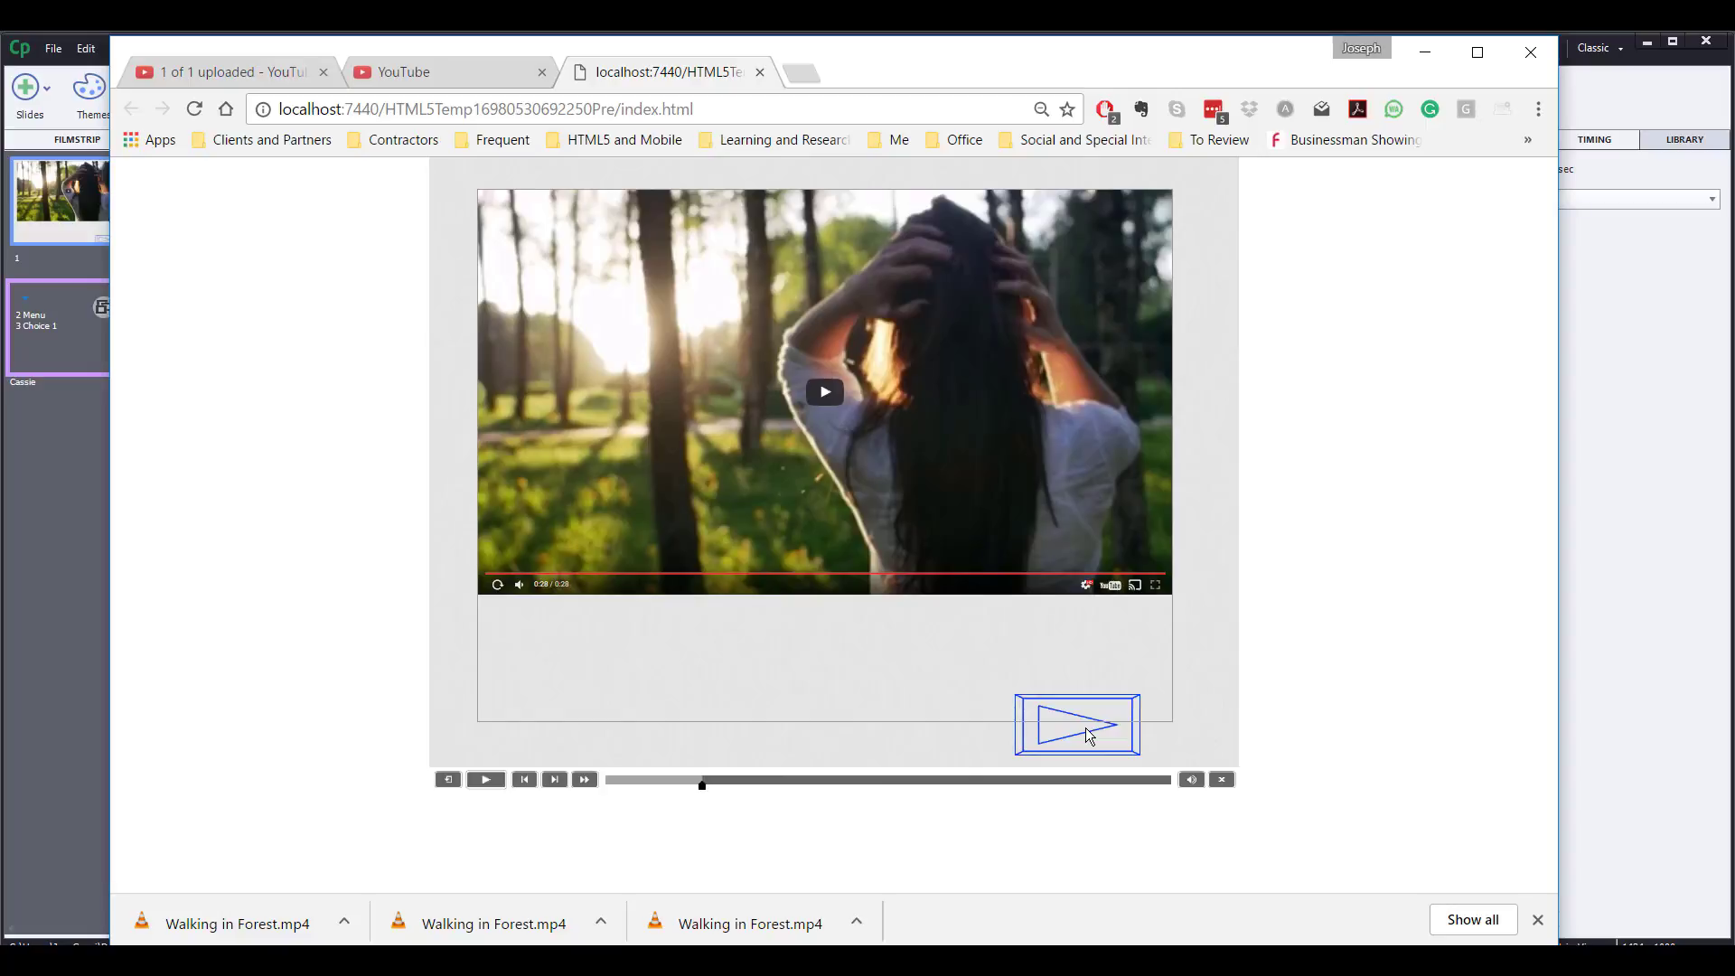
click(83, 531)
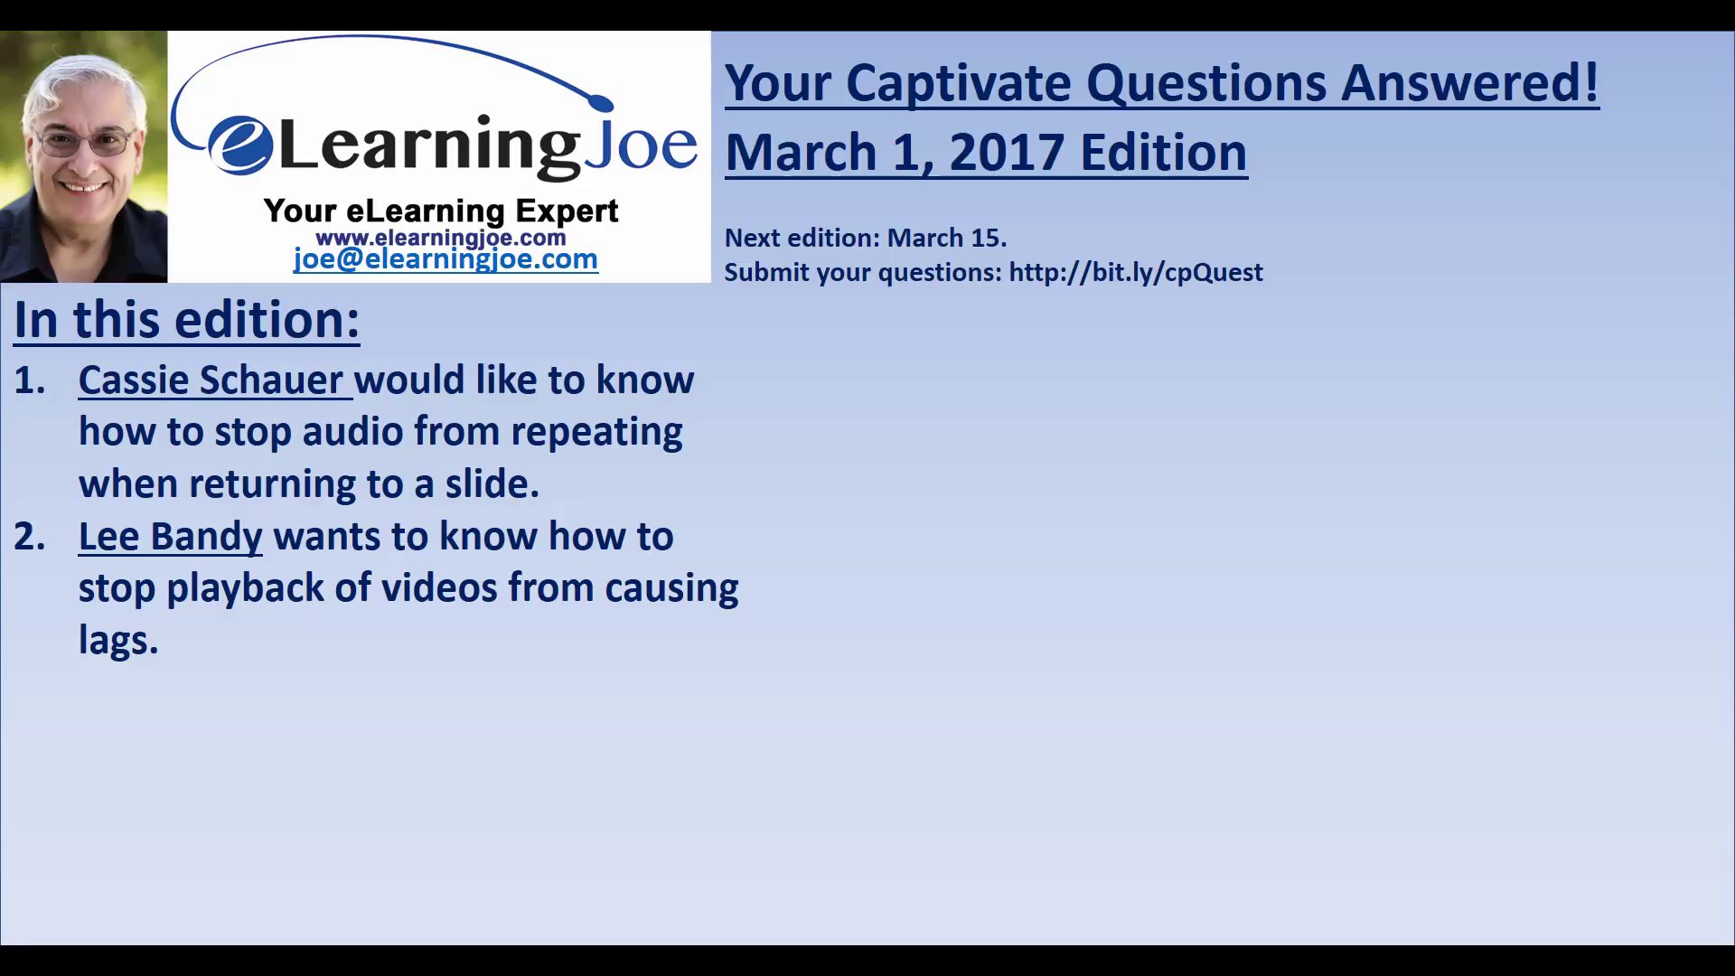
click(528, 740)
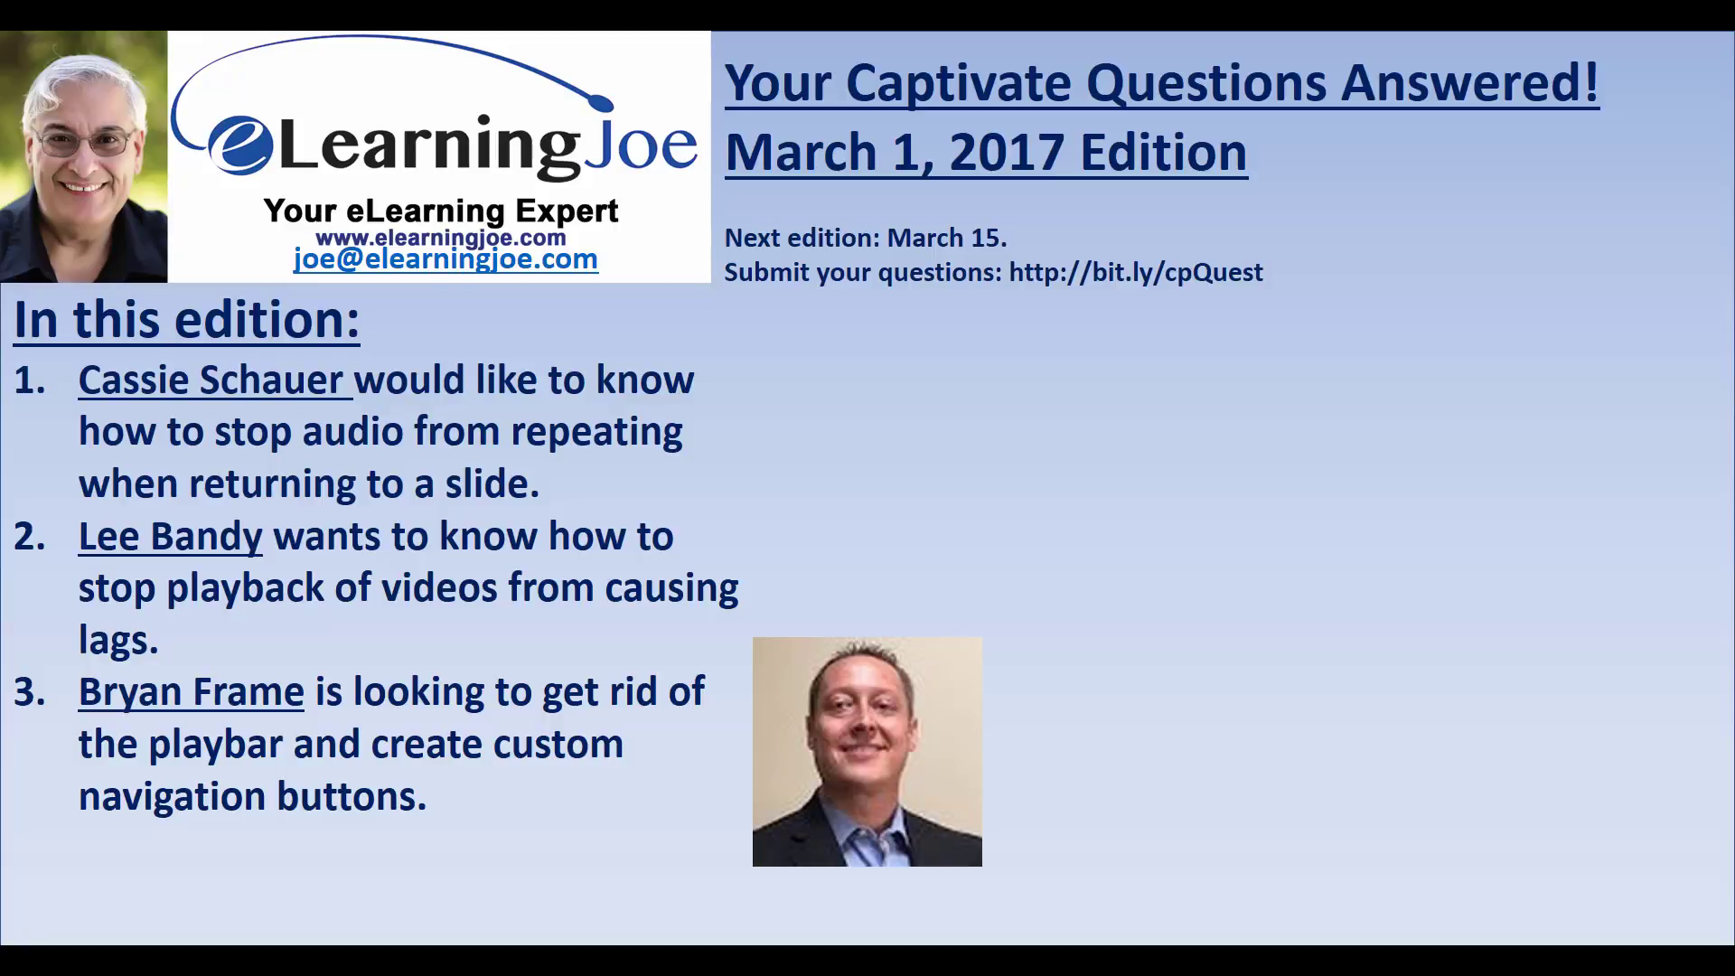
- Switch to Captivate and, in the Skin Editor, remove the progress bar and turn off the playback control
key(alt+Tab)
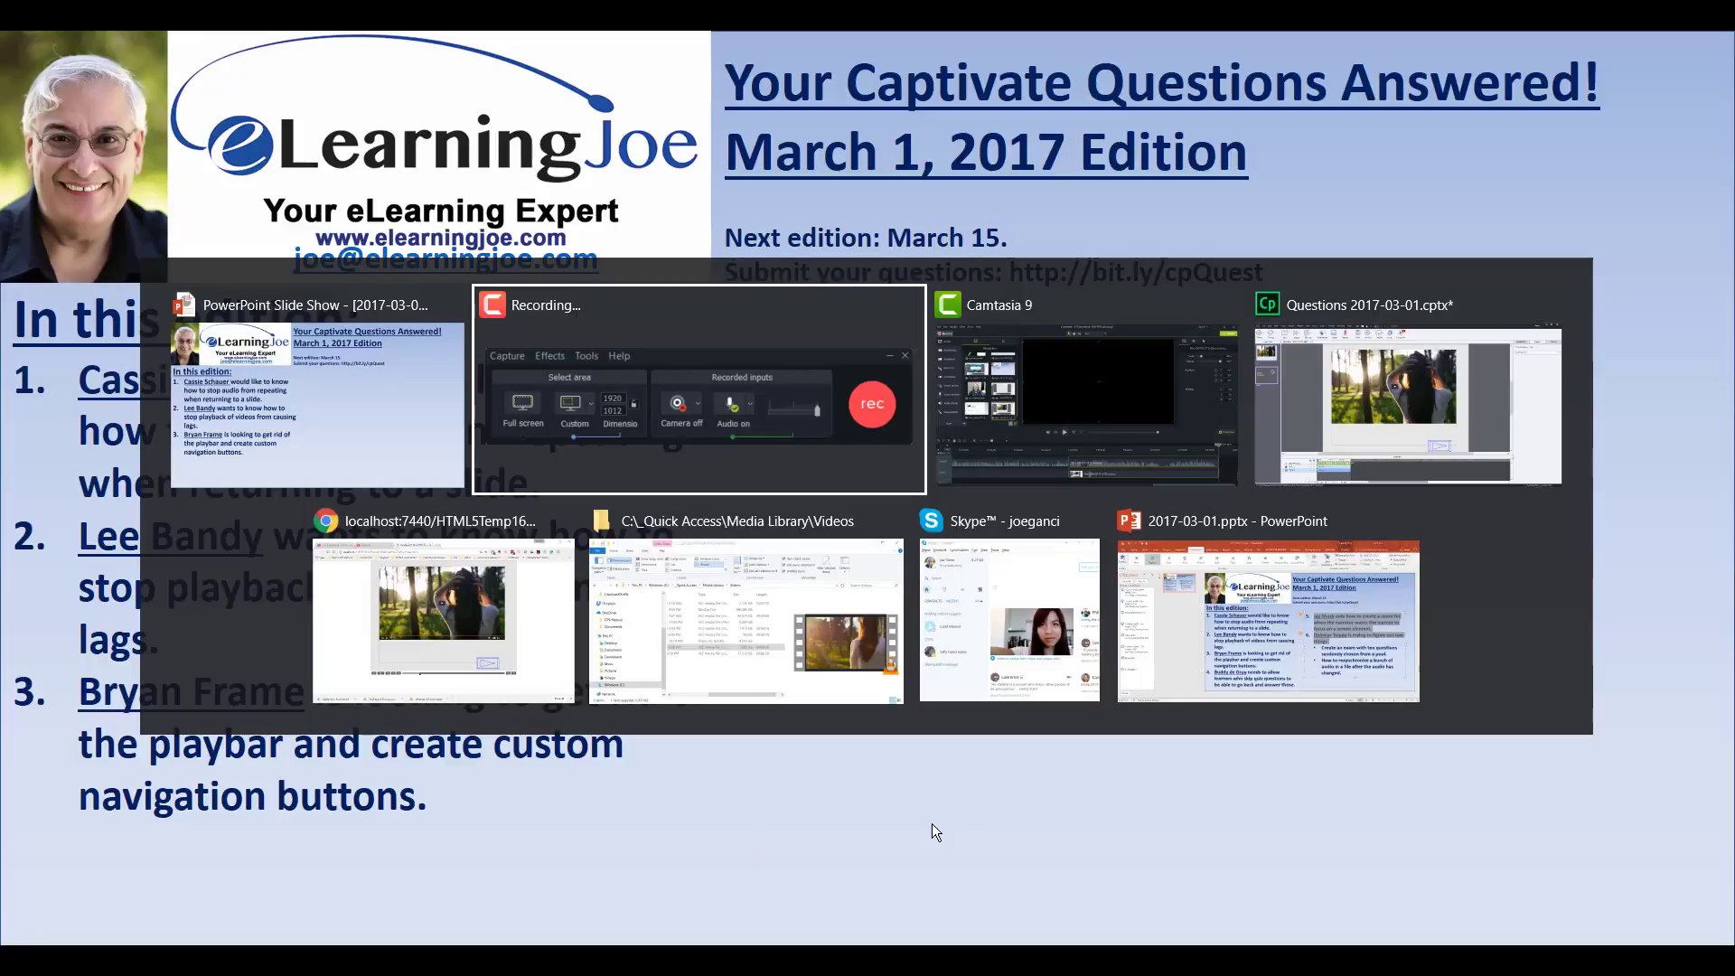
key(alt+Tab)
key(alt+Tab)
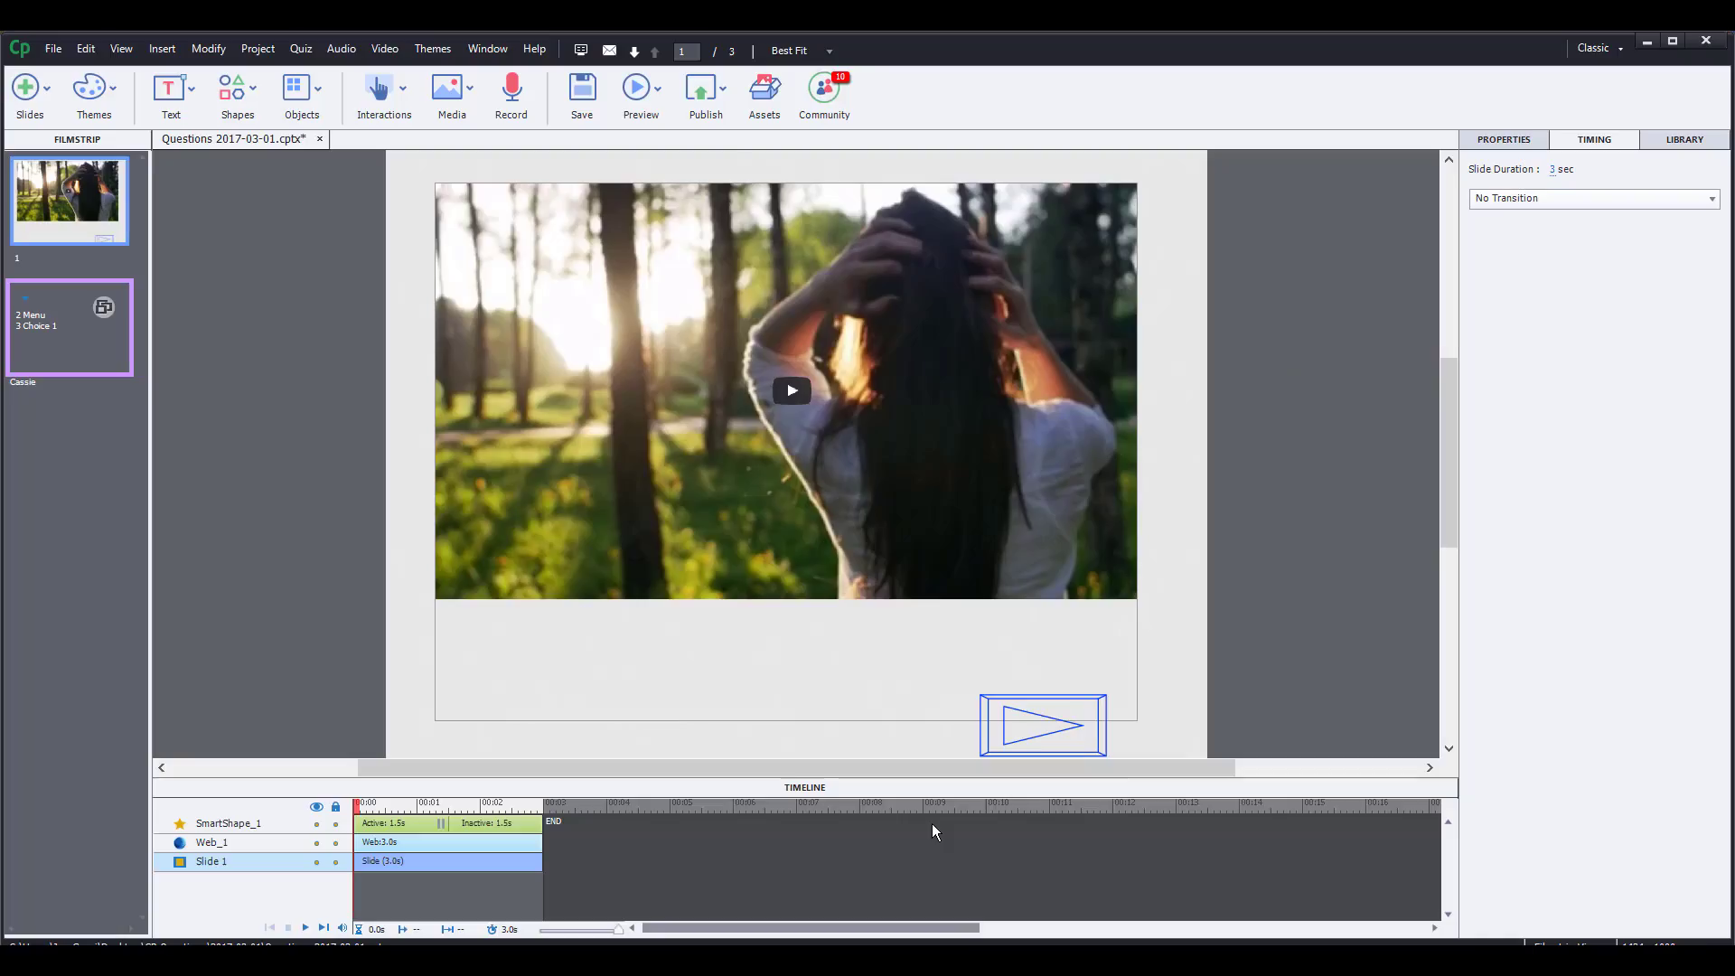
click(252, 49)
click(294, 145)
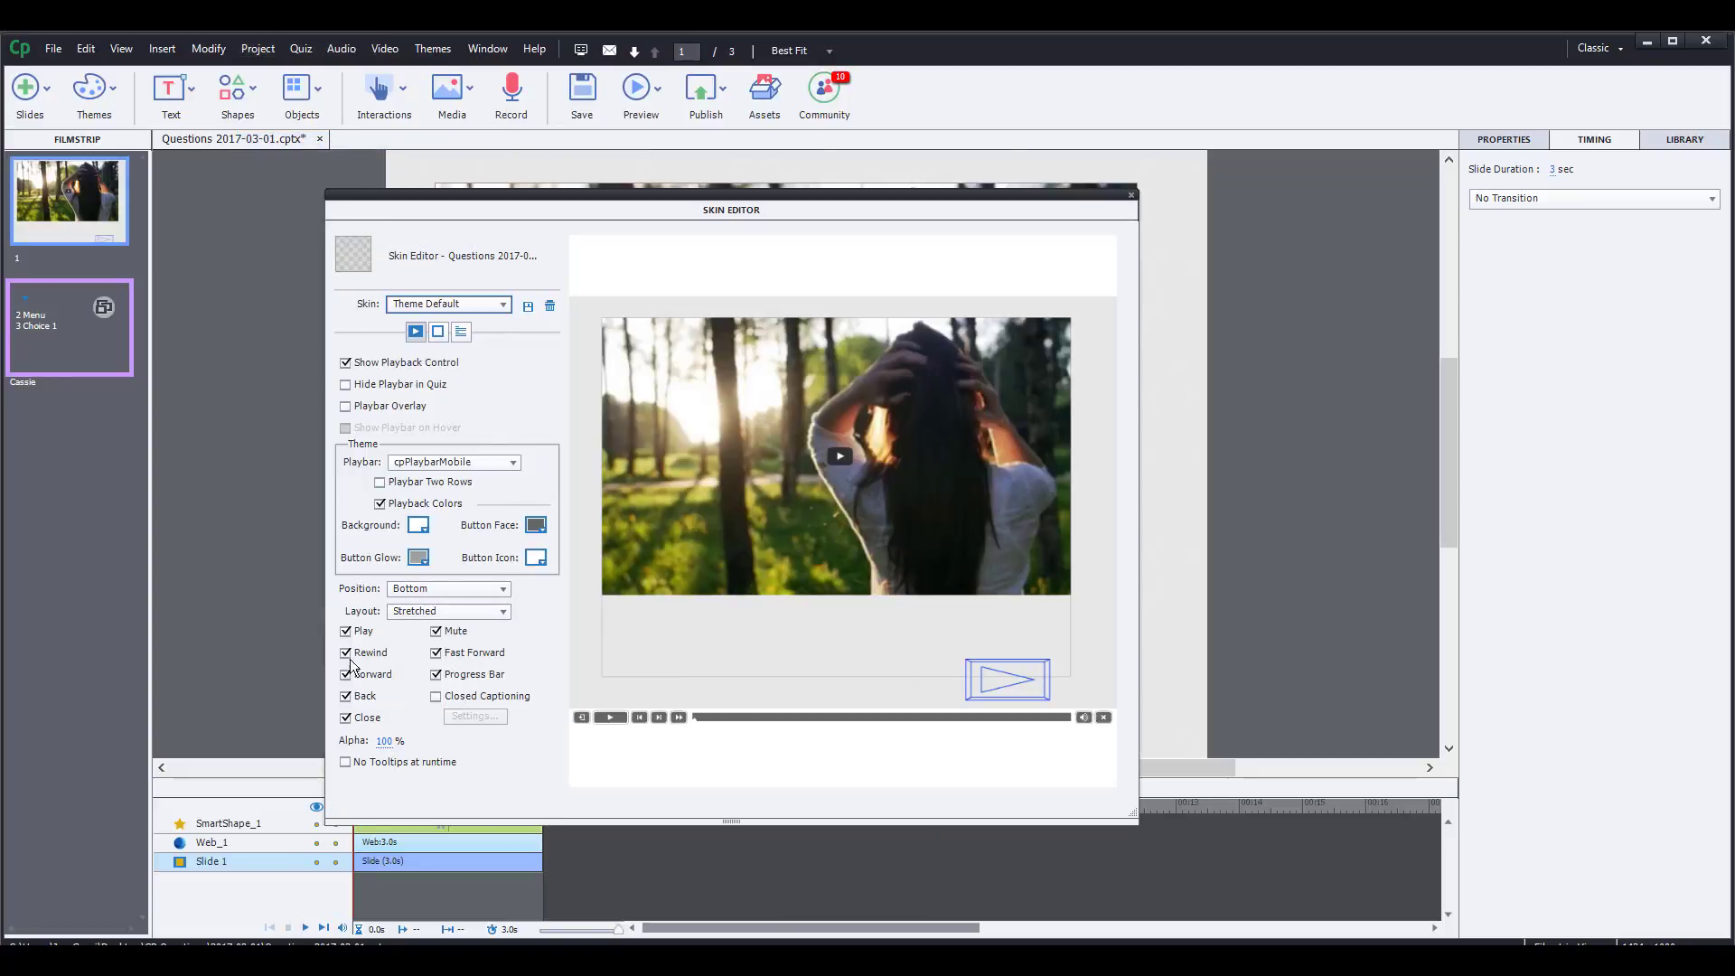
click(447, 676)
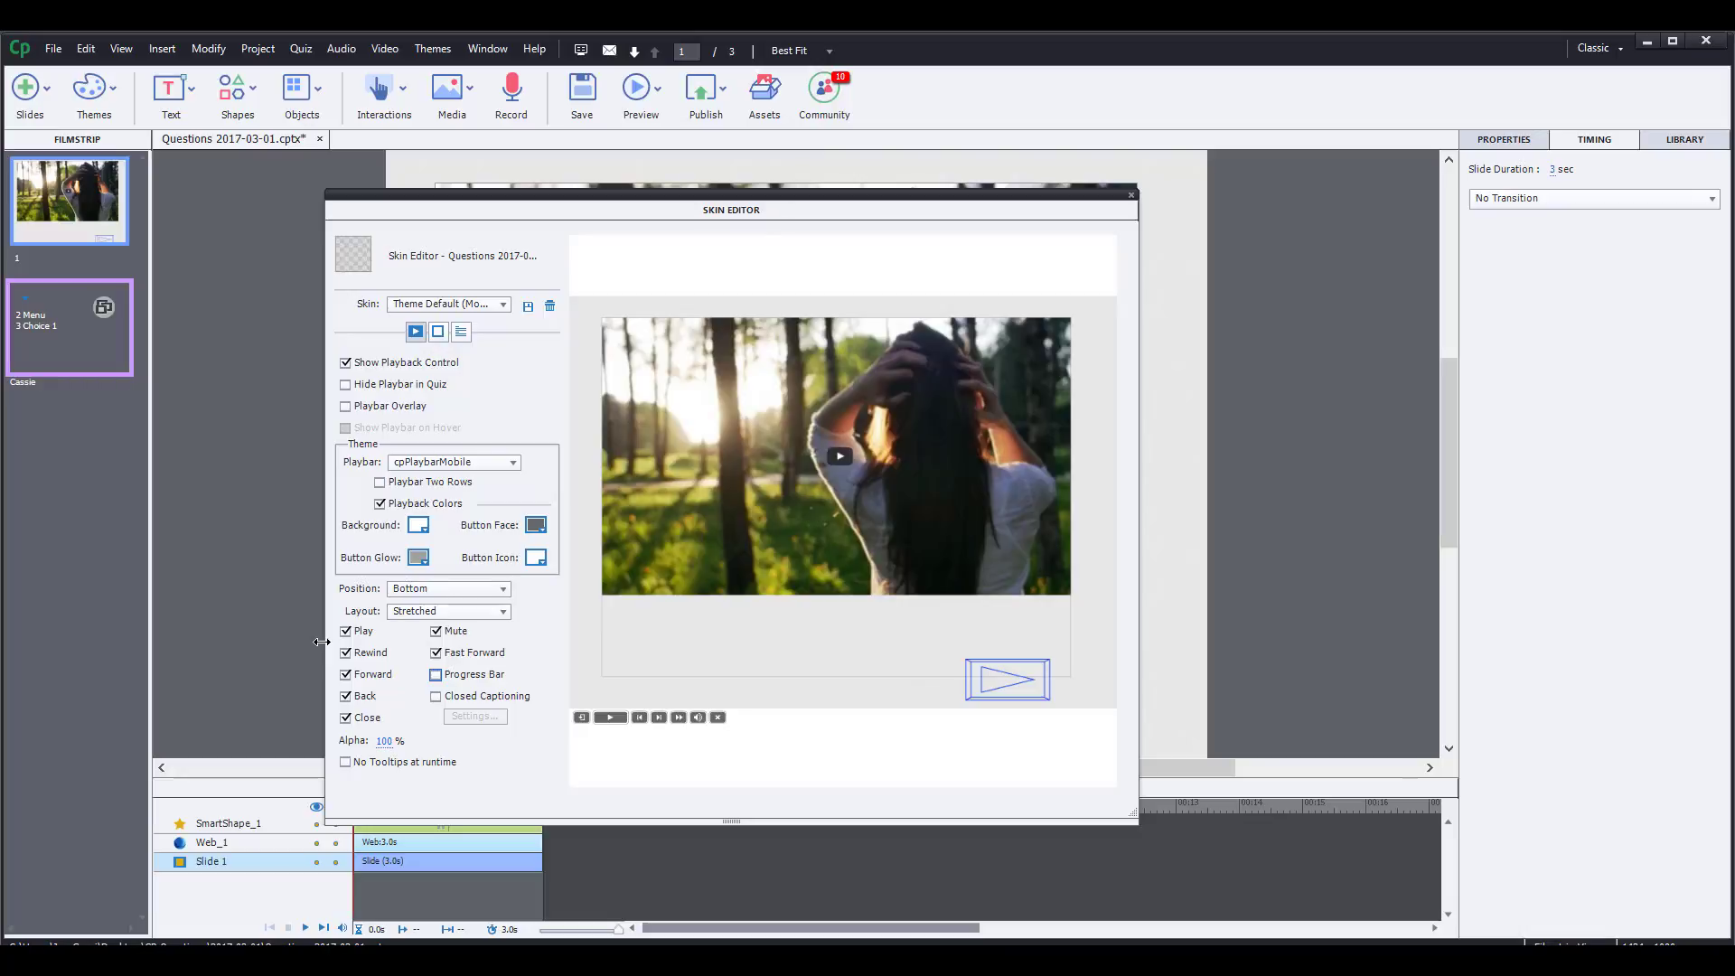
click(345, 363)
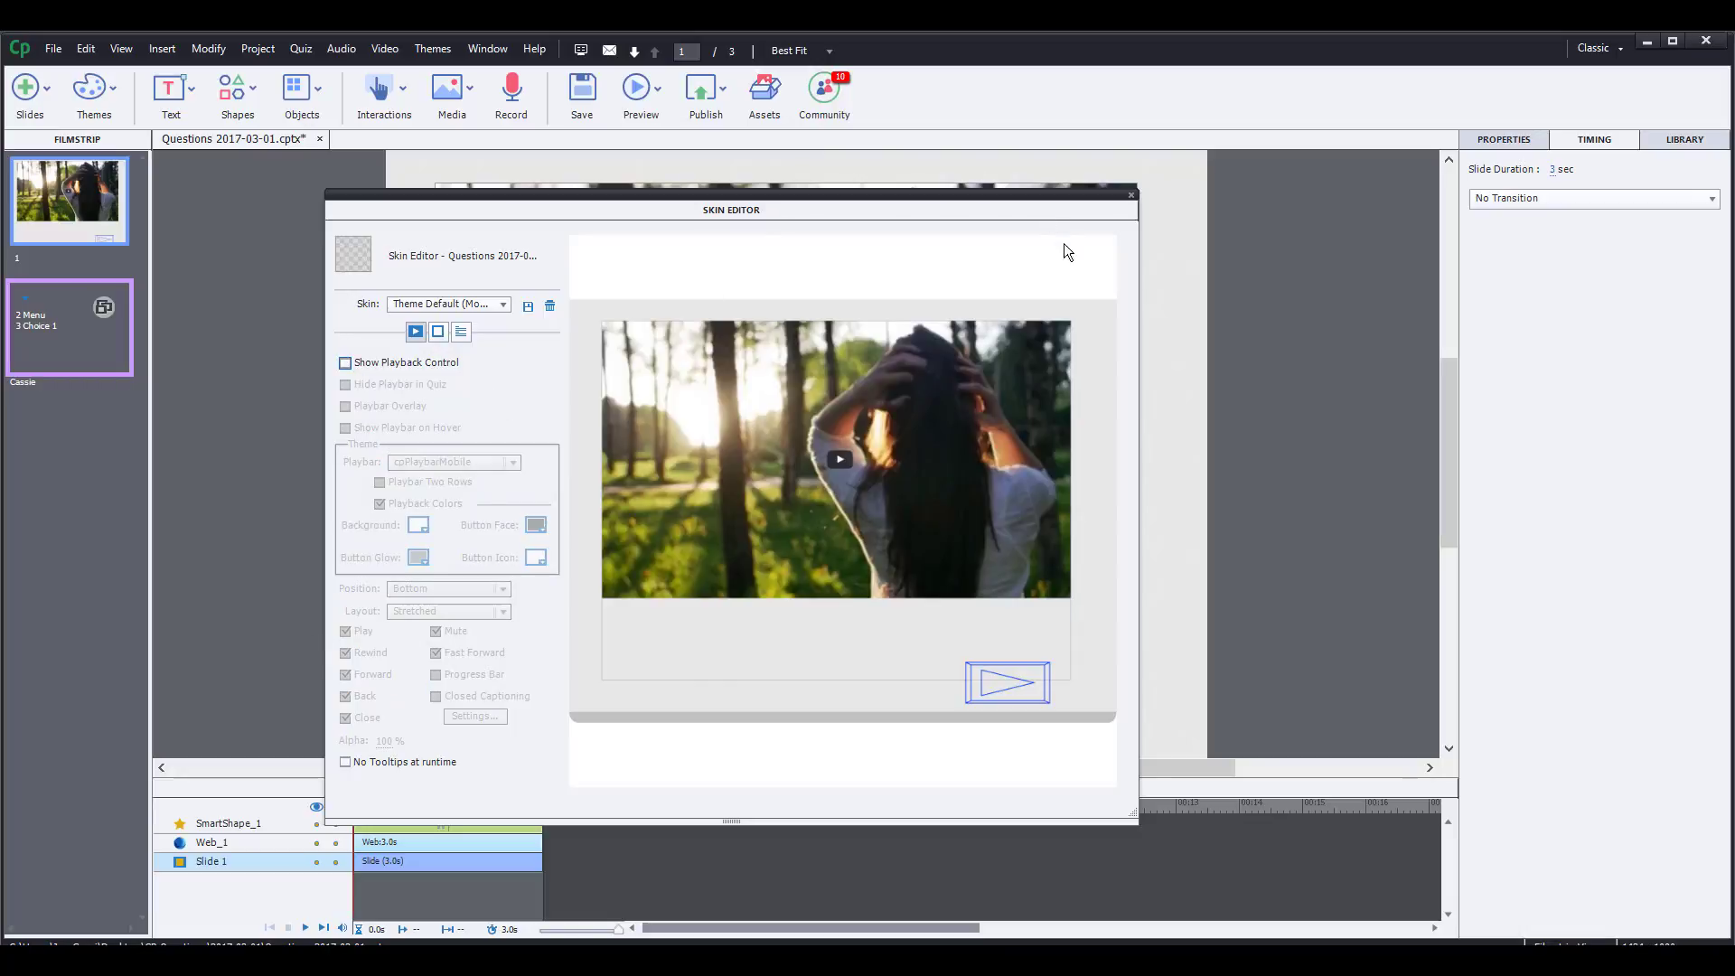
click(1133, 194)
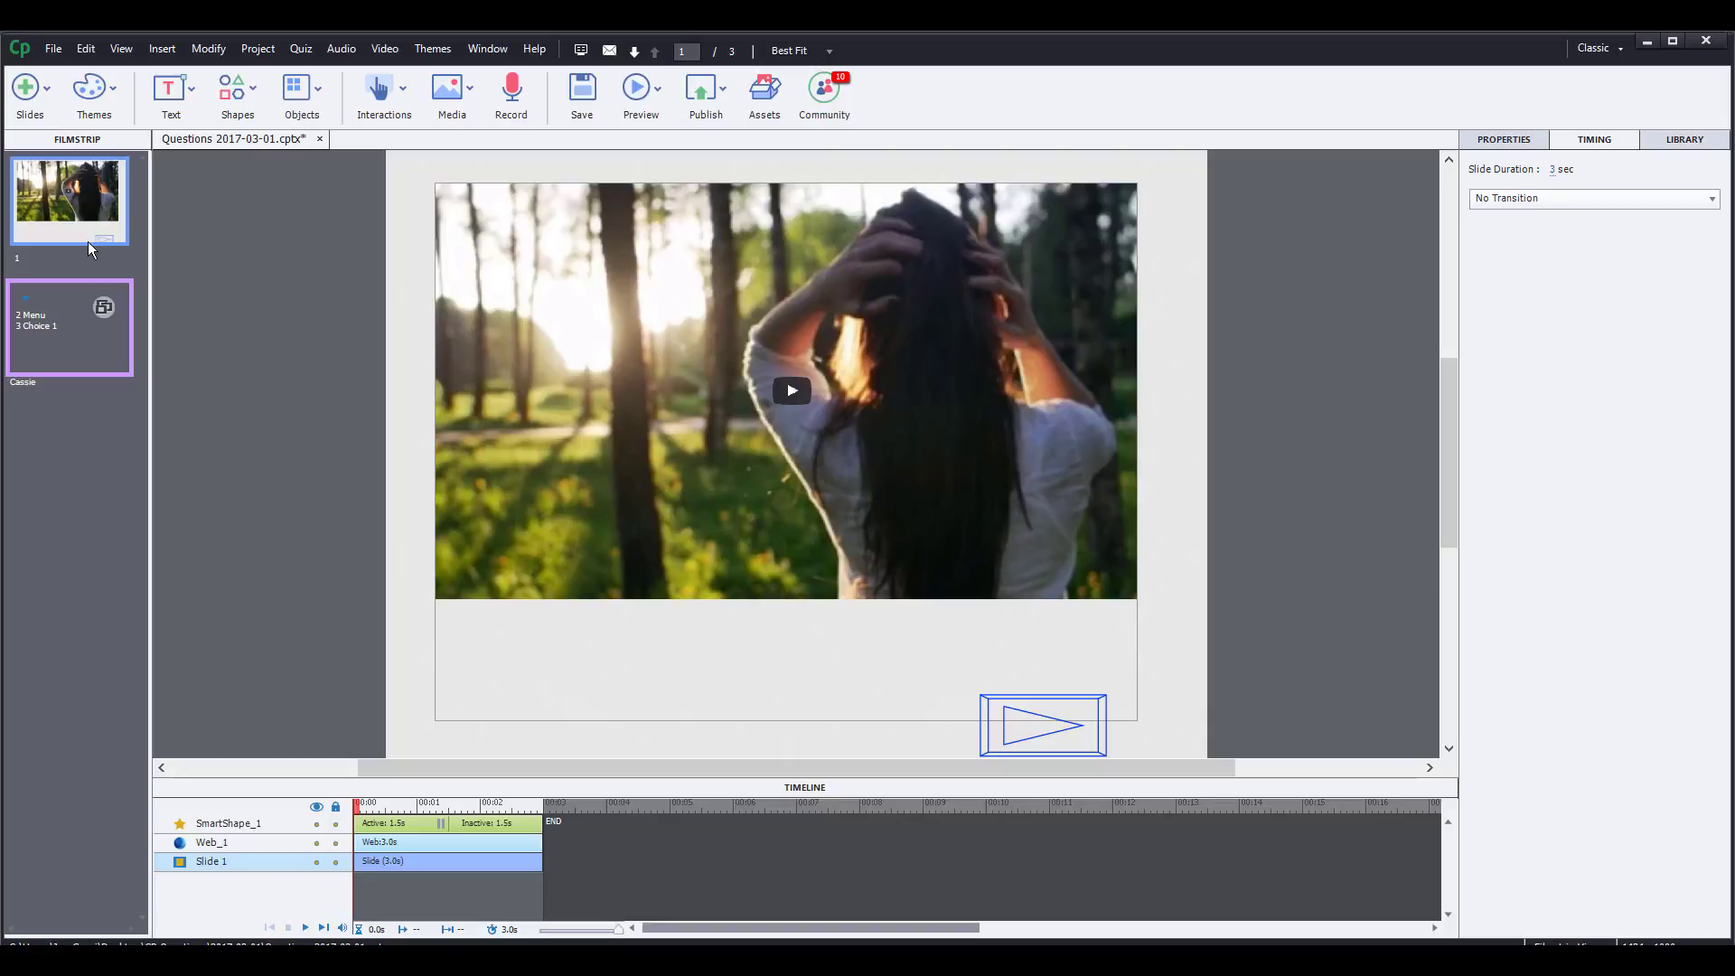
- Delete the forward-arrow button from slide 1
click(1021, 739)
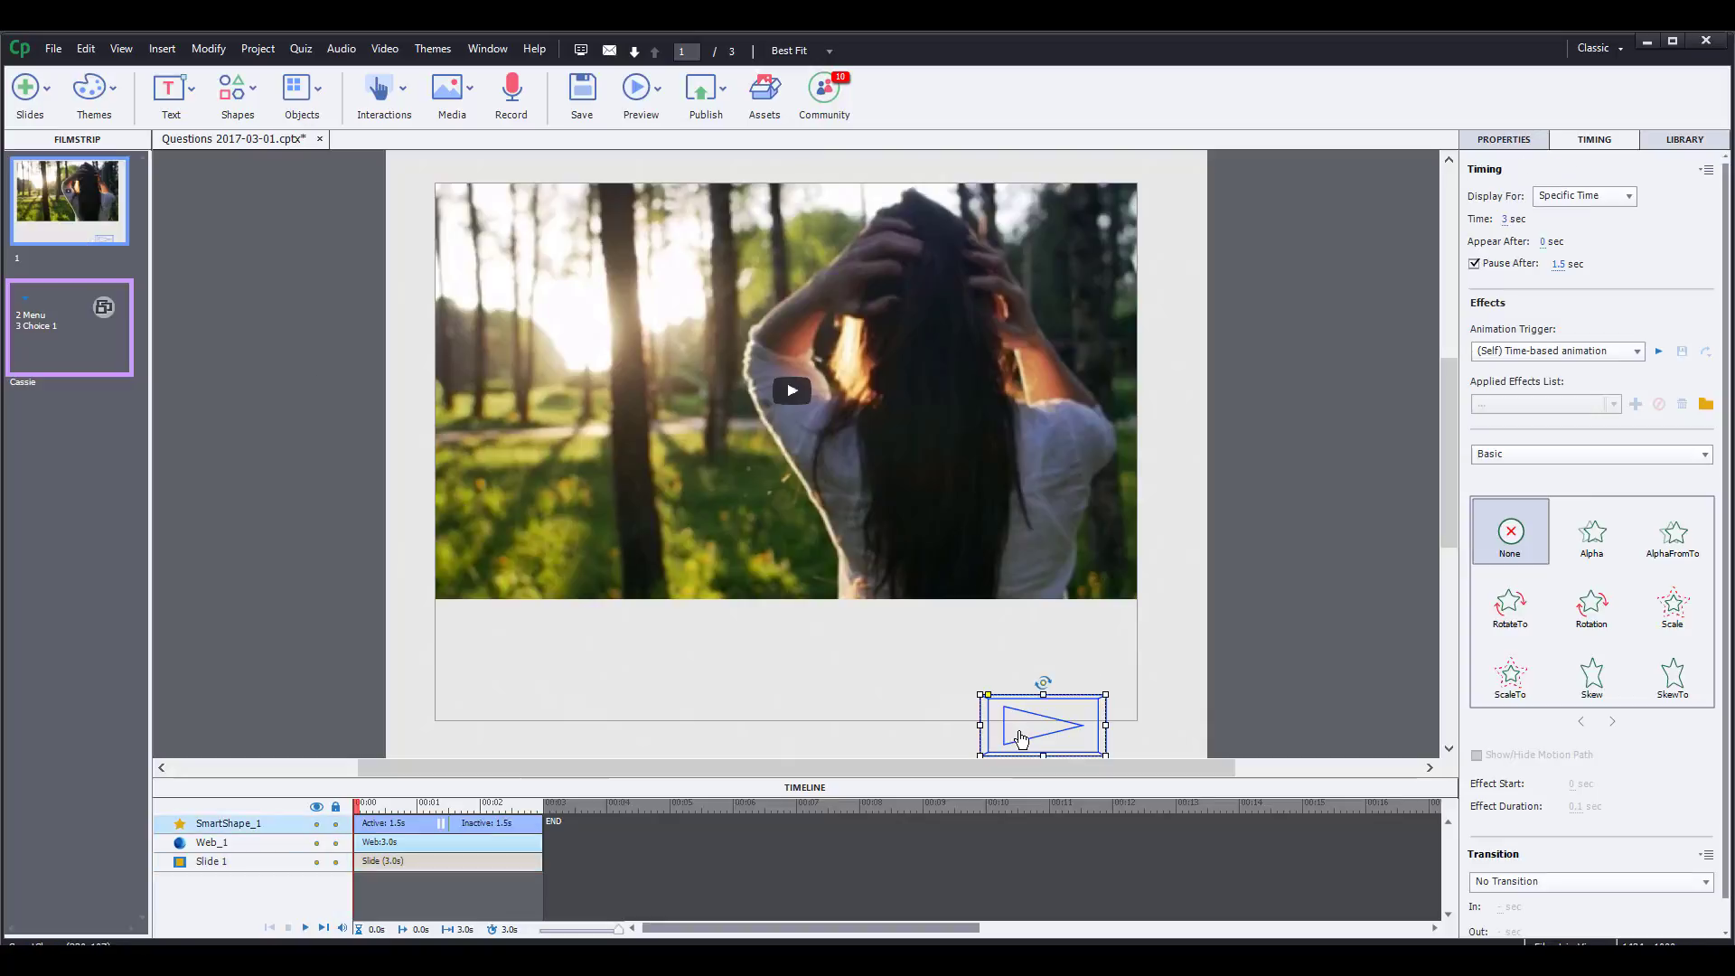
key(Delete)
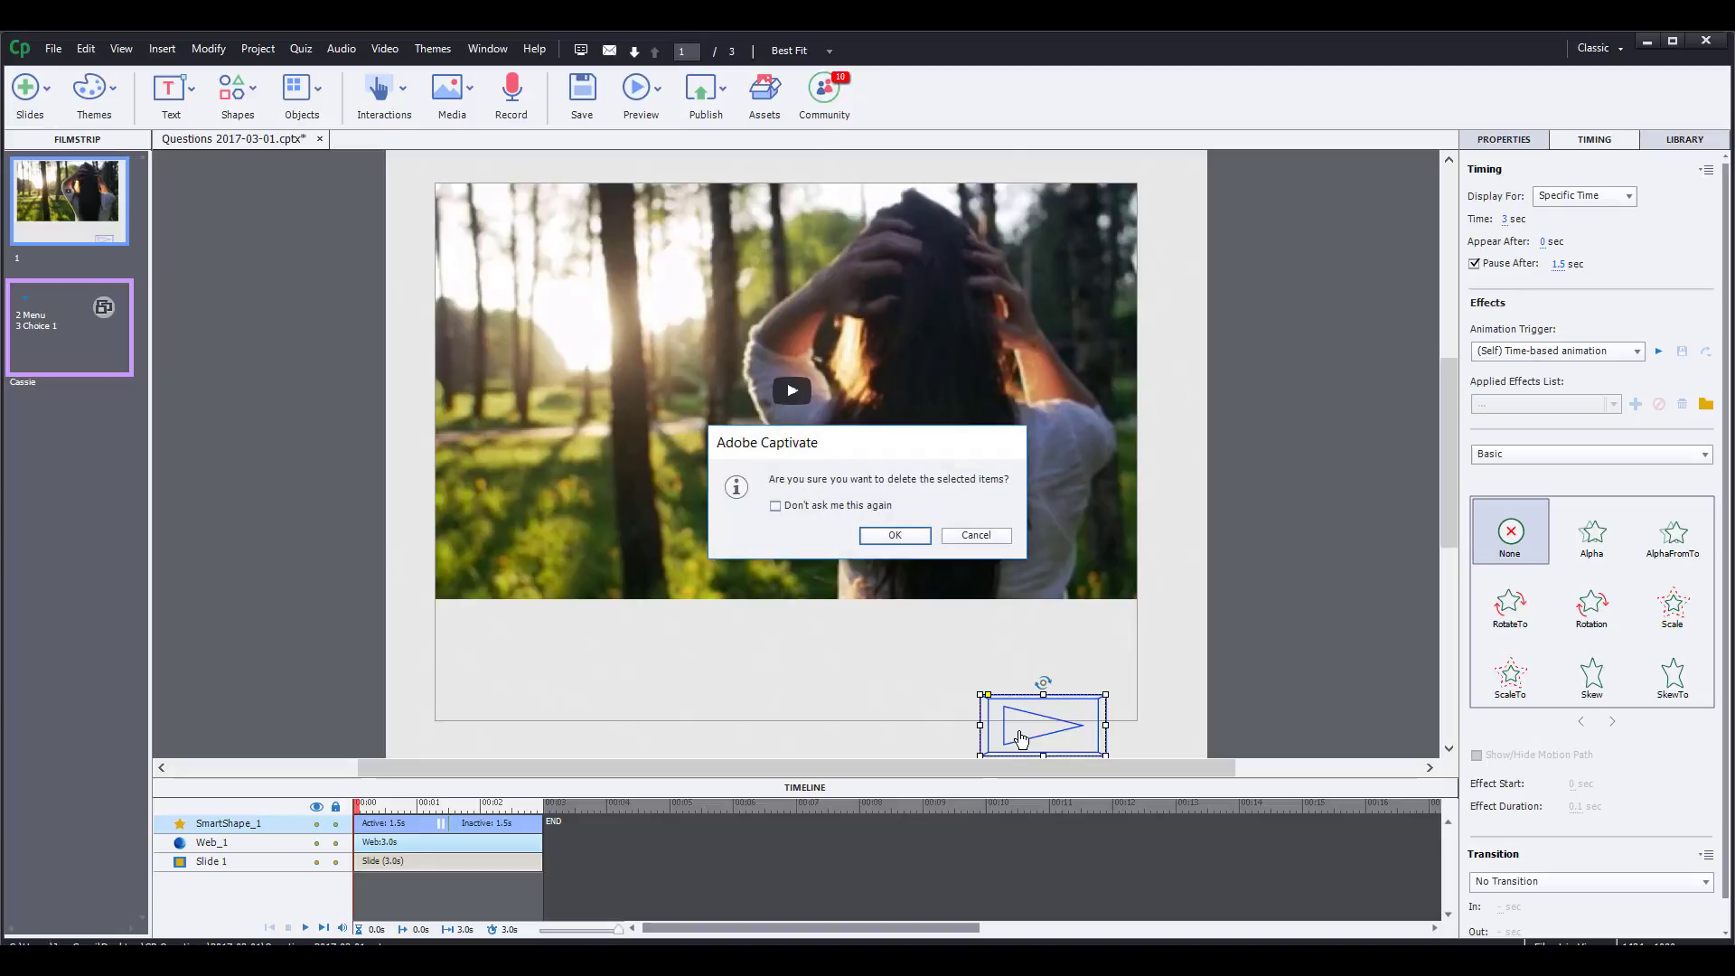
click(881, 535)
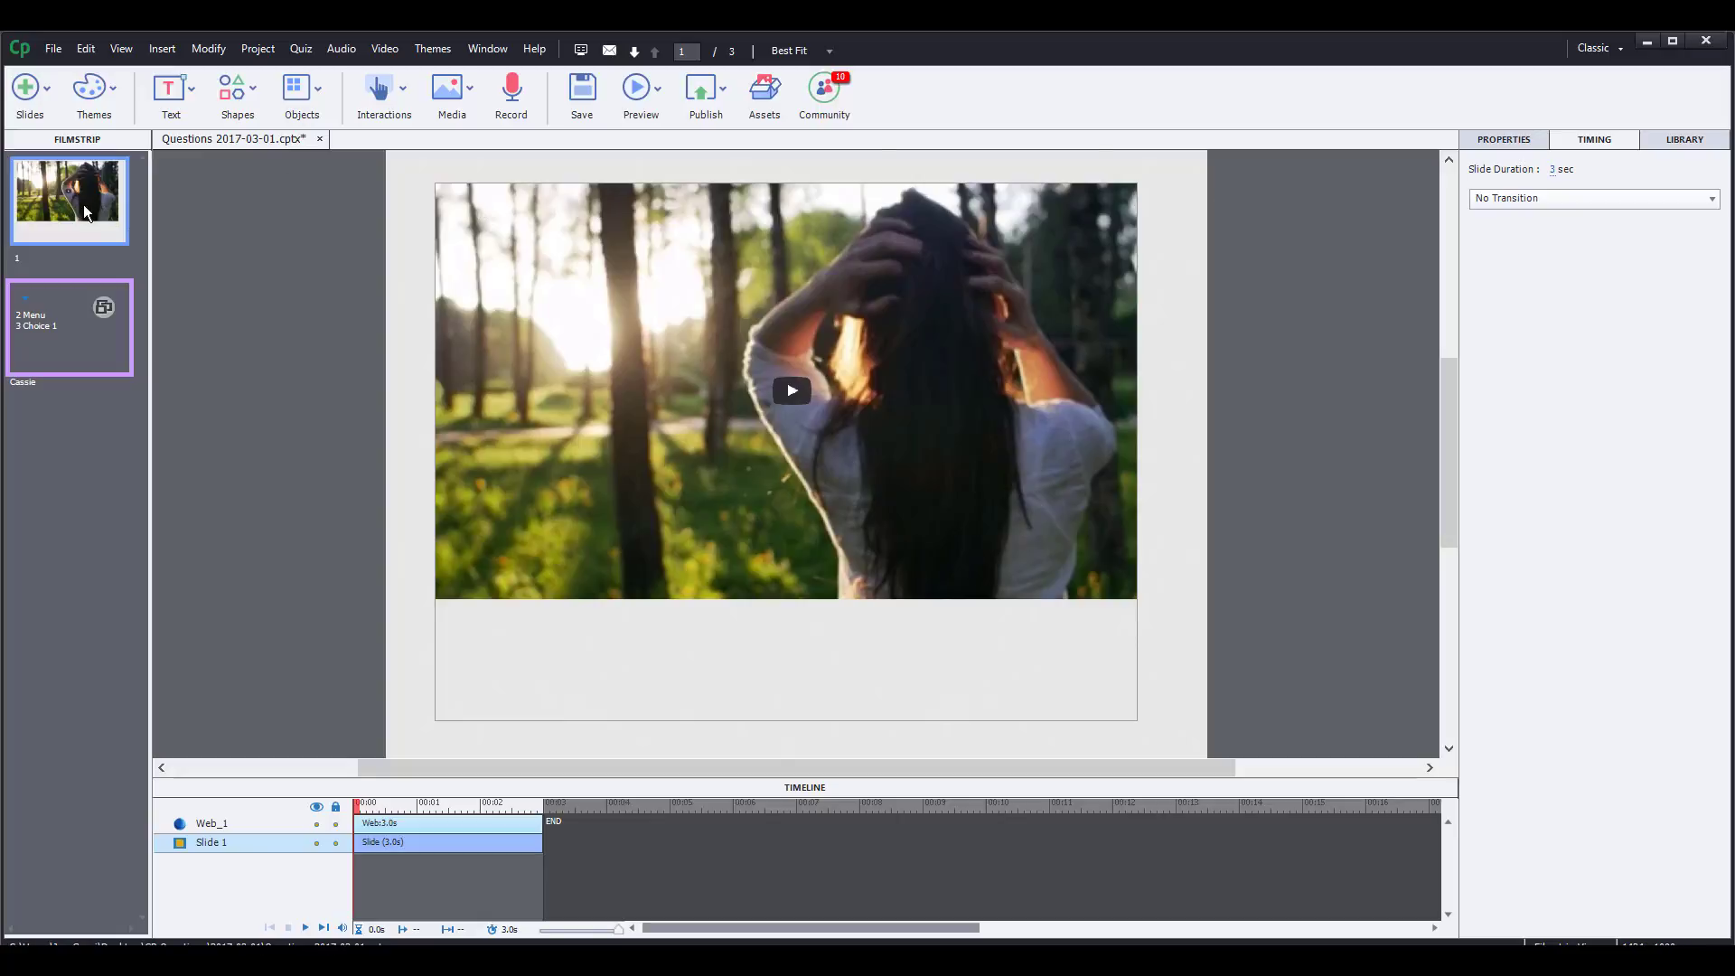
- Draw a small rectangle smart shape below the video's lower-right corner on slide 1 and label it "Next"
click(251, 102)
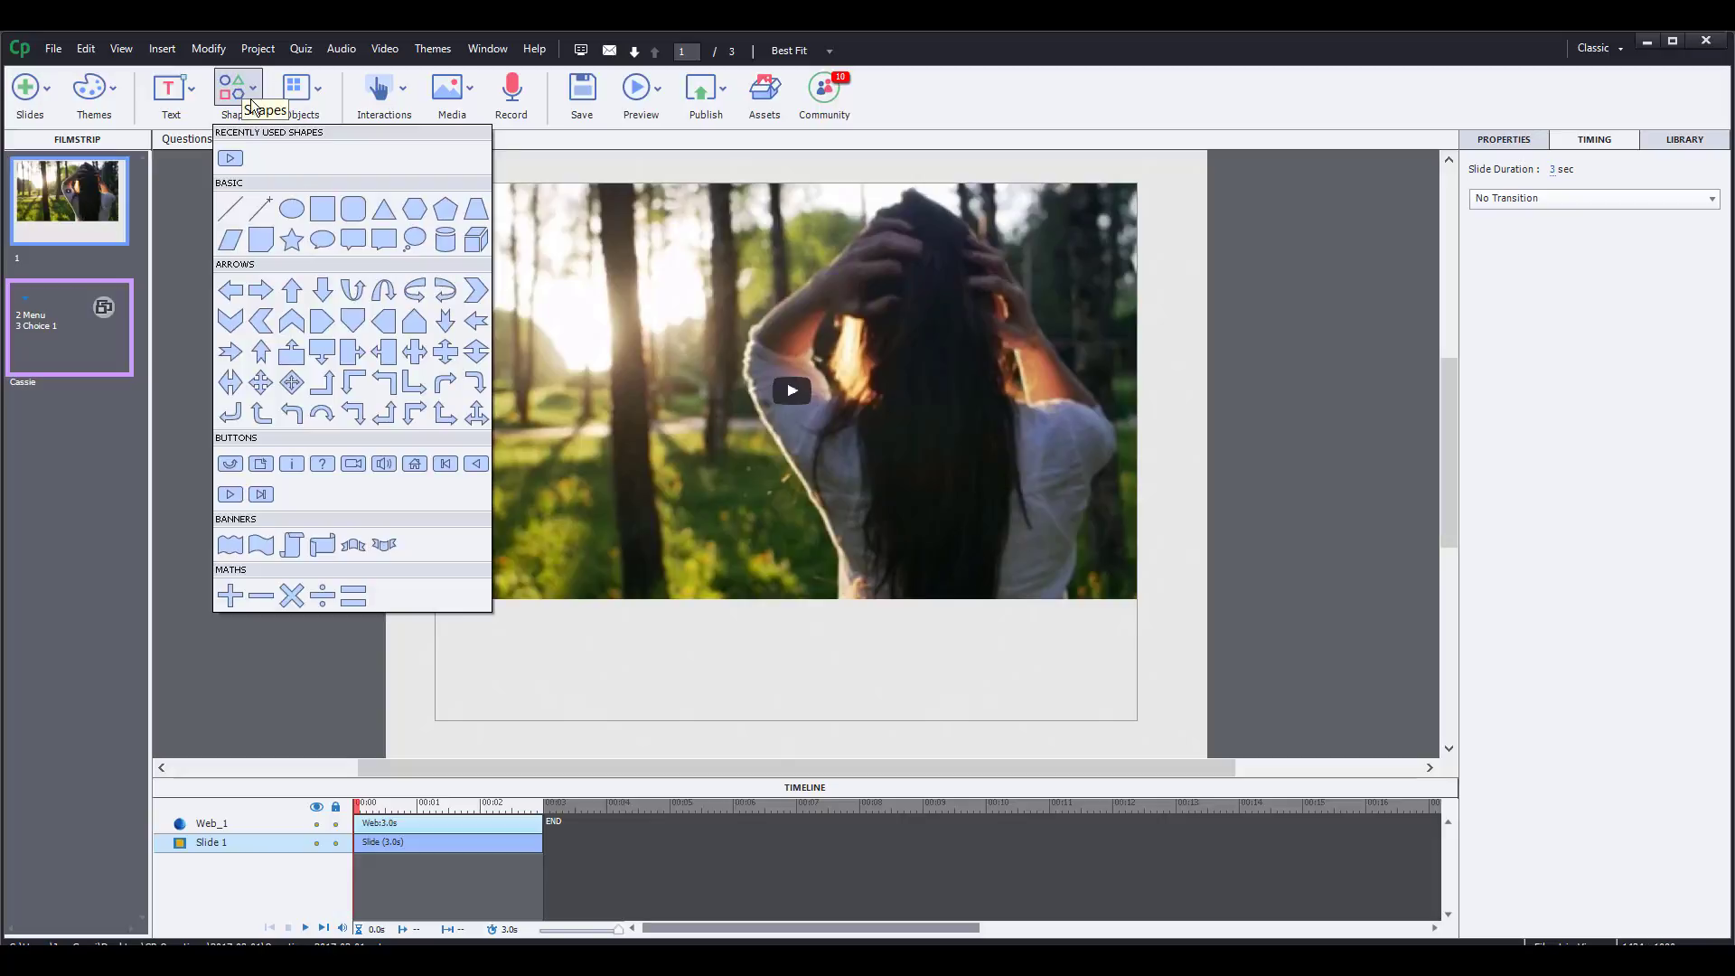
click(321, 209)
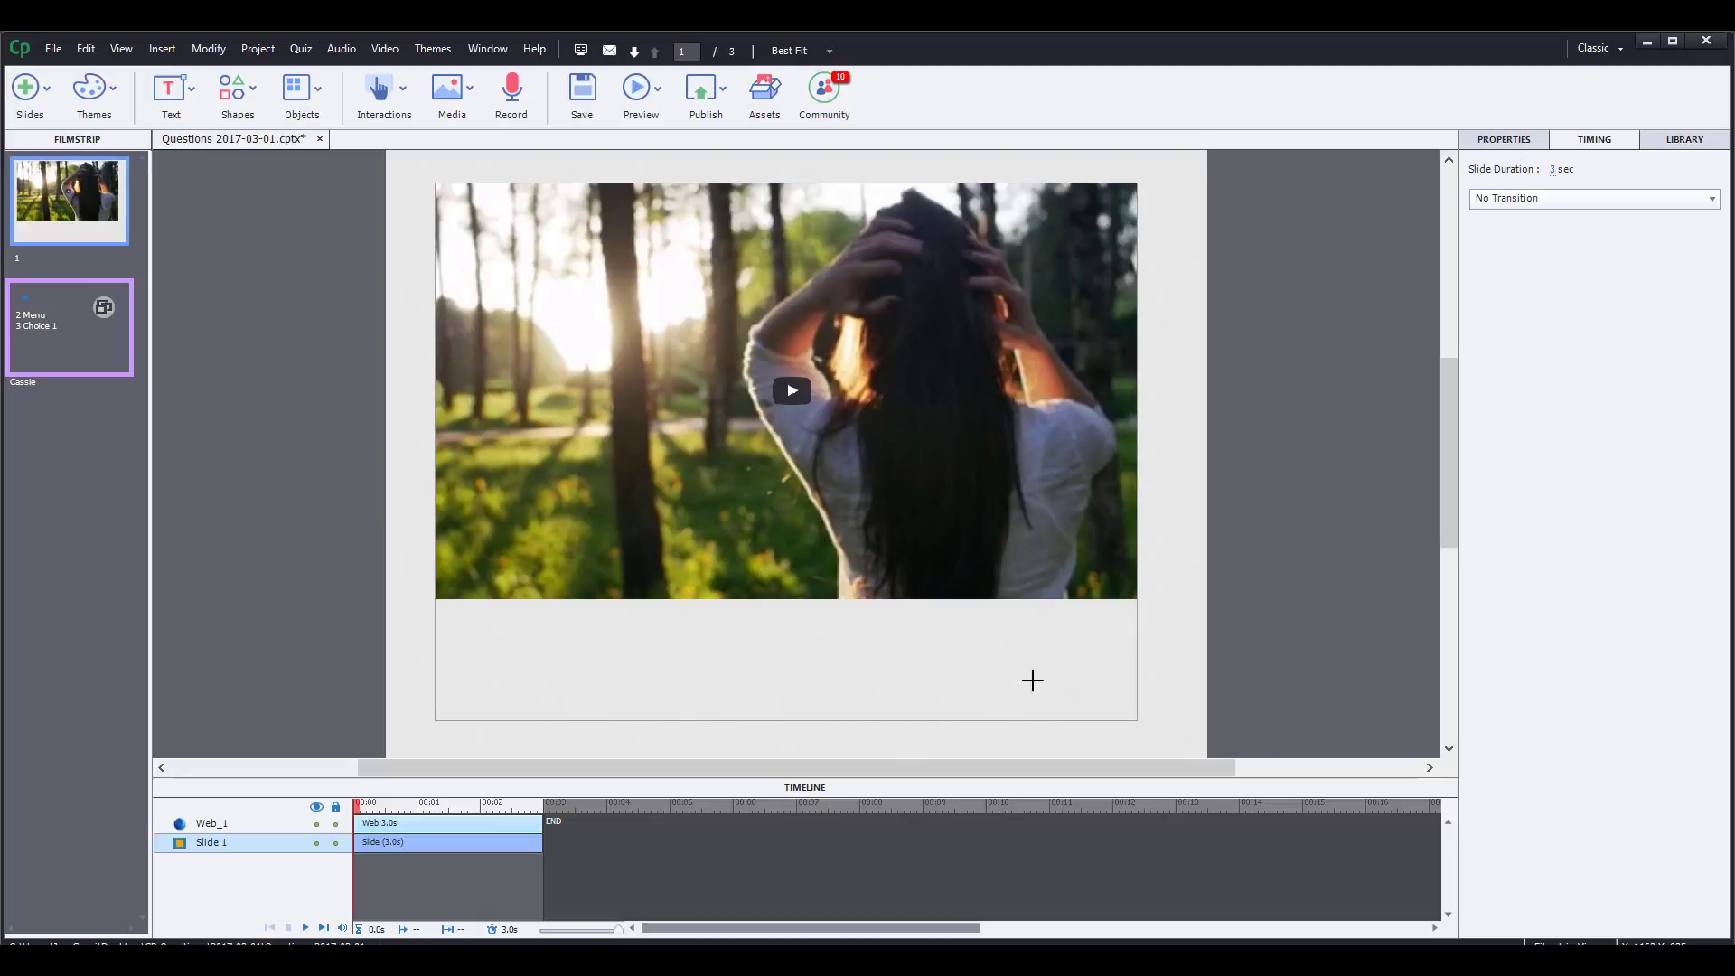
drag(1012, 677, 1131, 716)
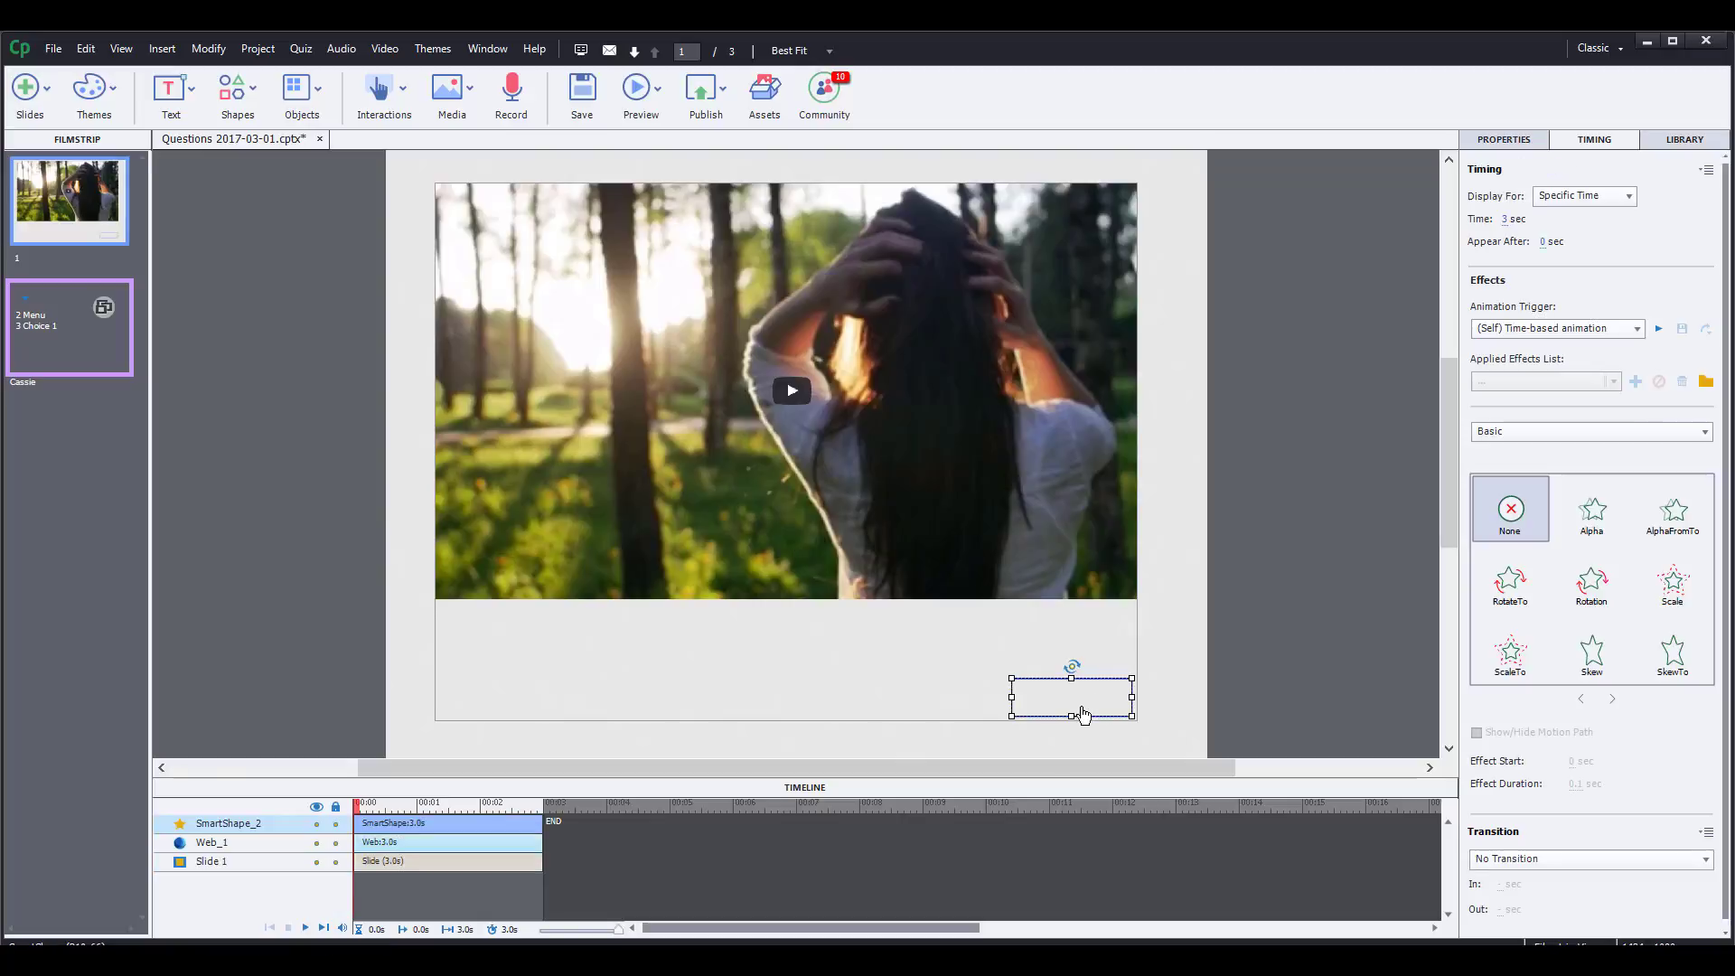
double_click(1084, 716)
text(N)
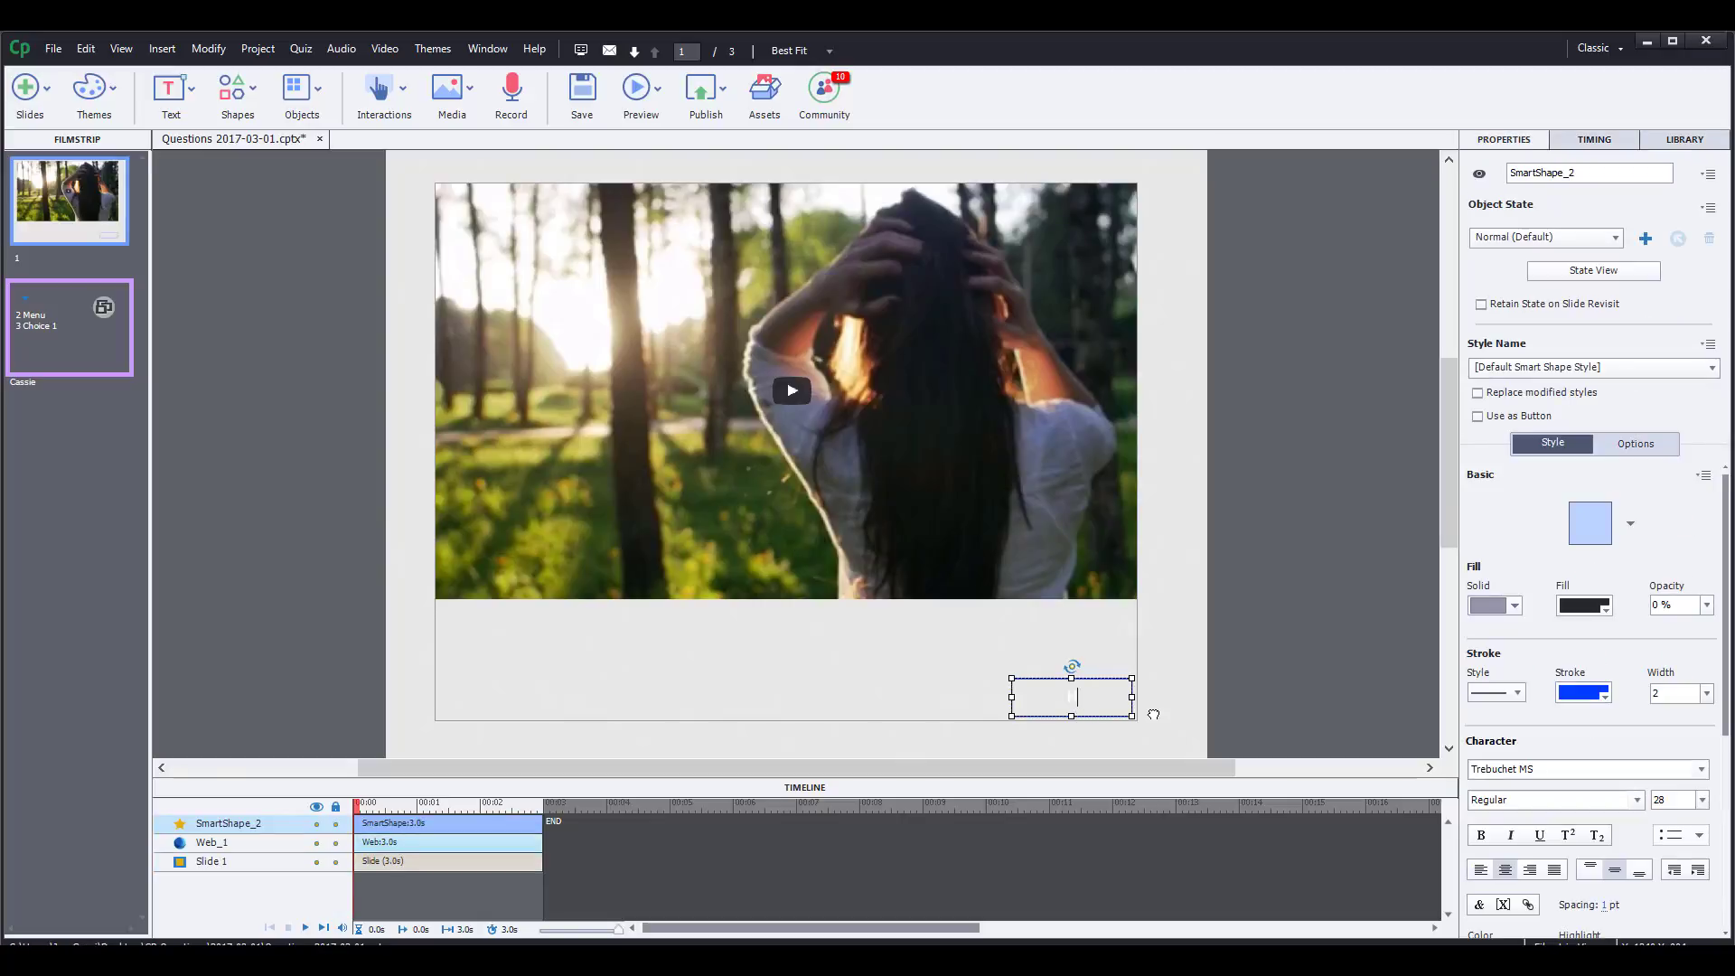
text(ext)
- Set the fill opacity of the Next rectangle to 70%
click(1707, 605)
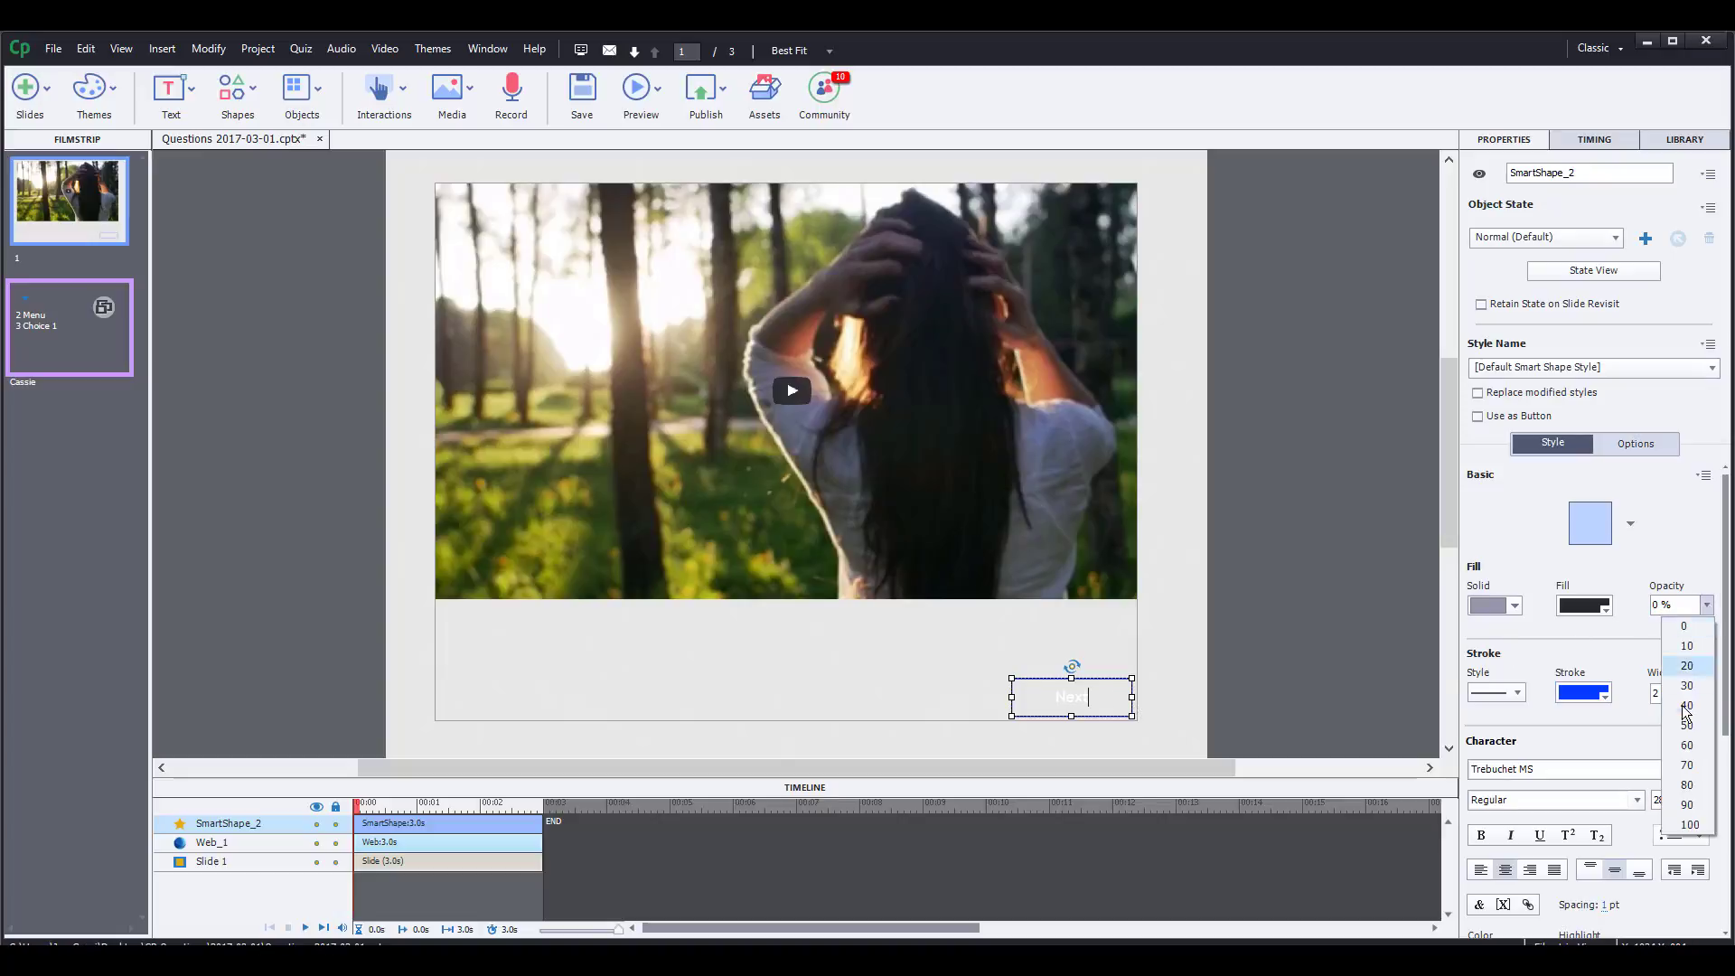
click(1682, 759)
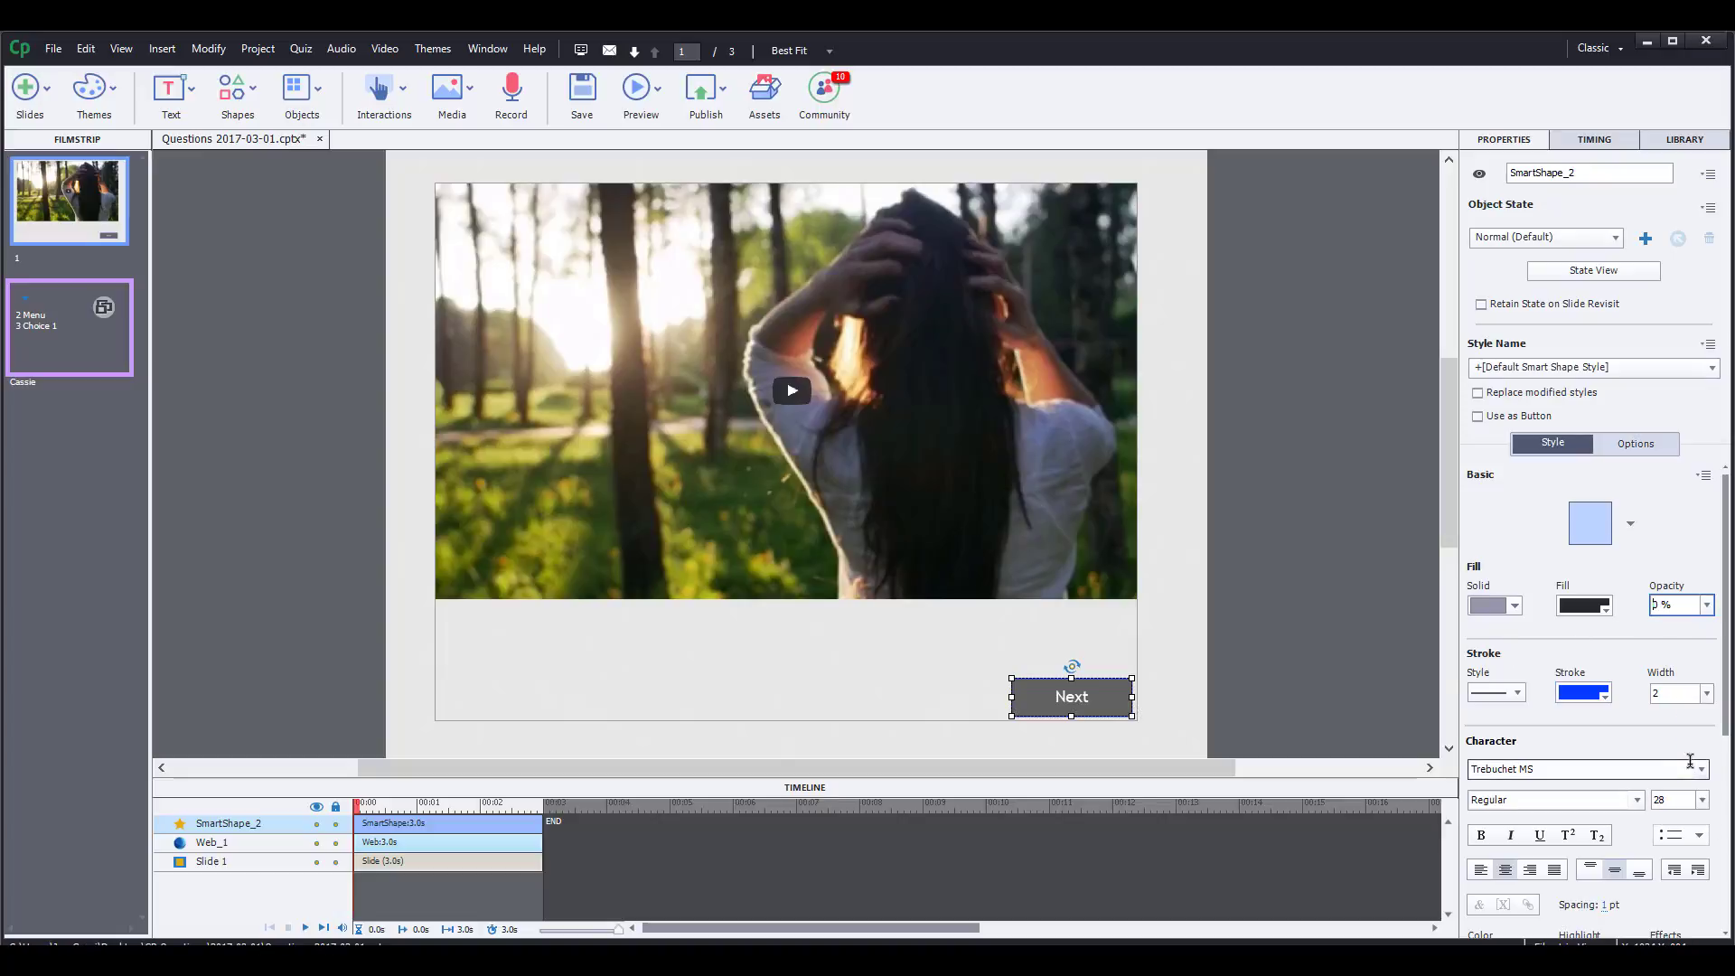
click(1707, 693)
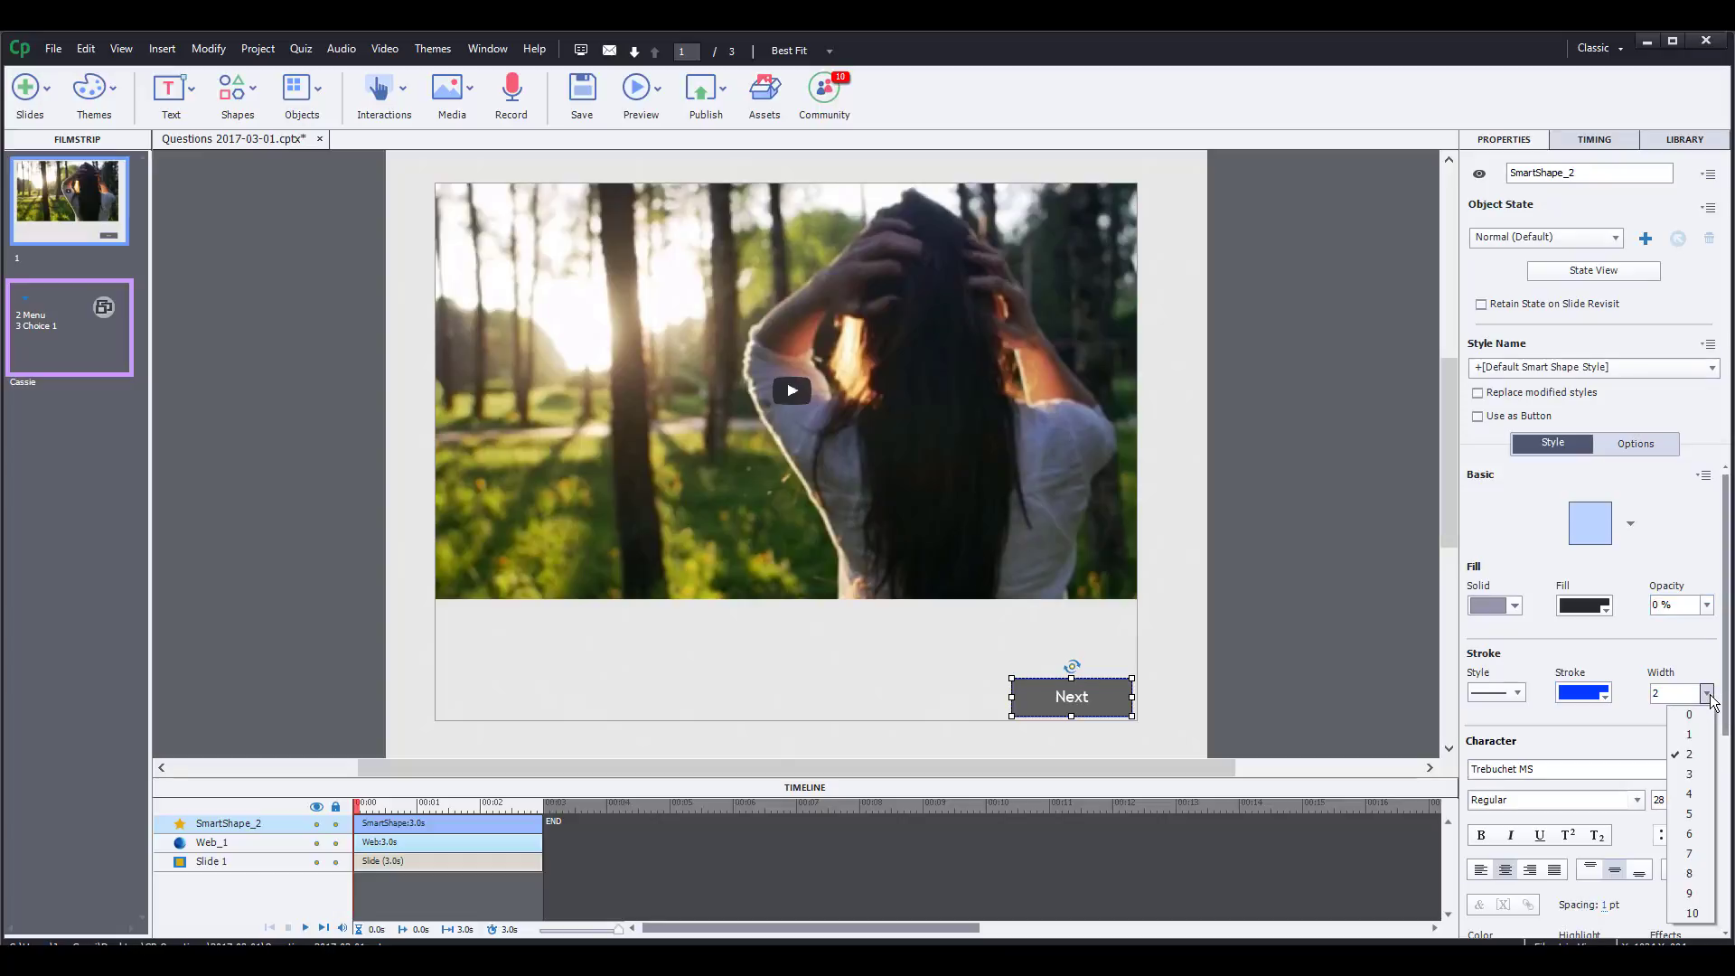
click(1504, 545)
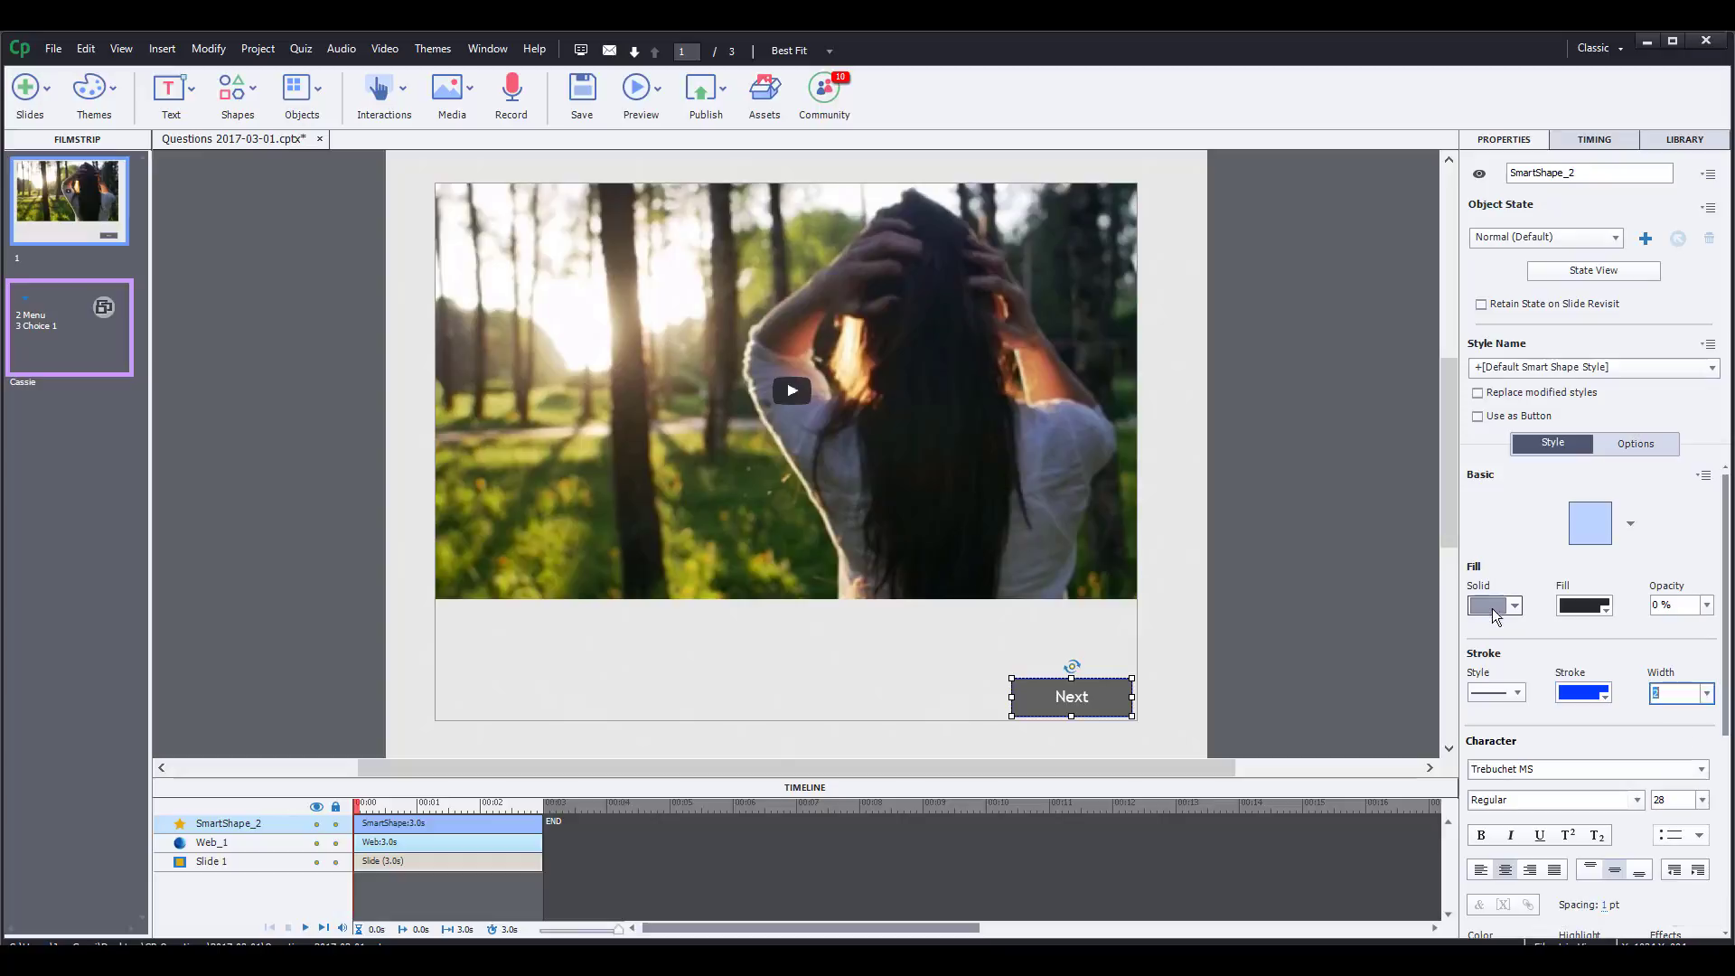
- Change the Next rectangle's fill to a gradient and apply the custom gradient with multicoloured horizontal stripes
click(1505, 606)
click(1504, 668)
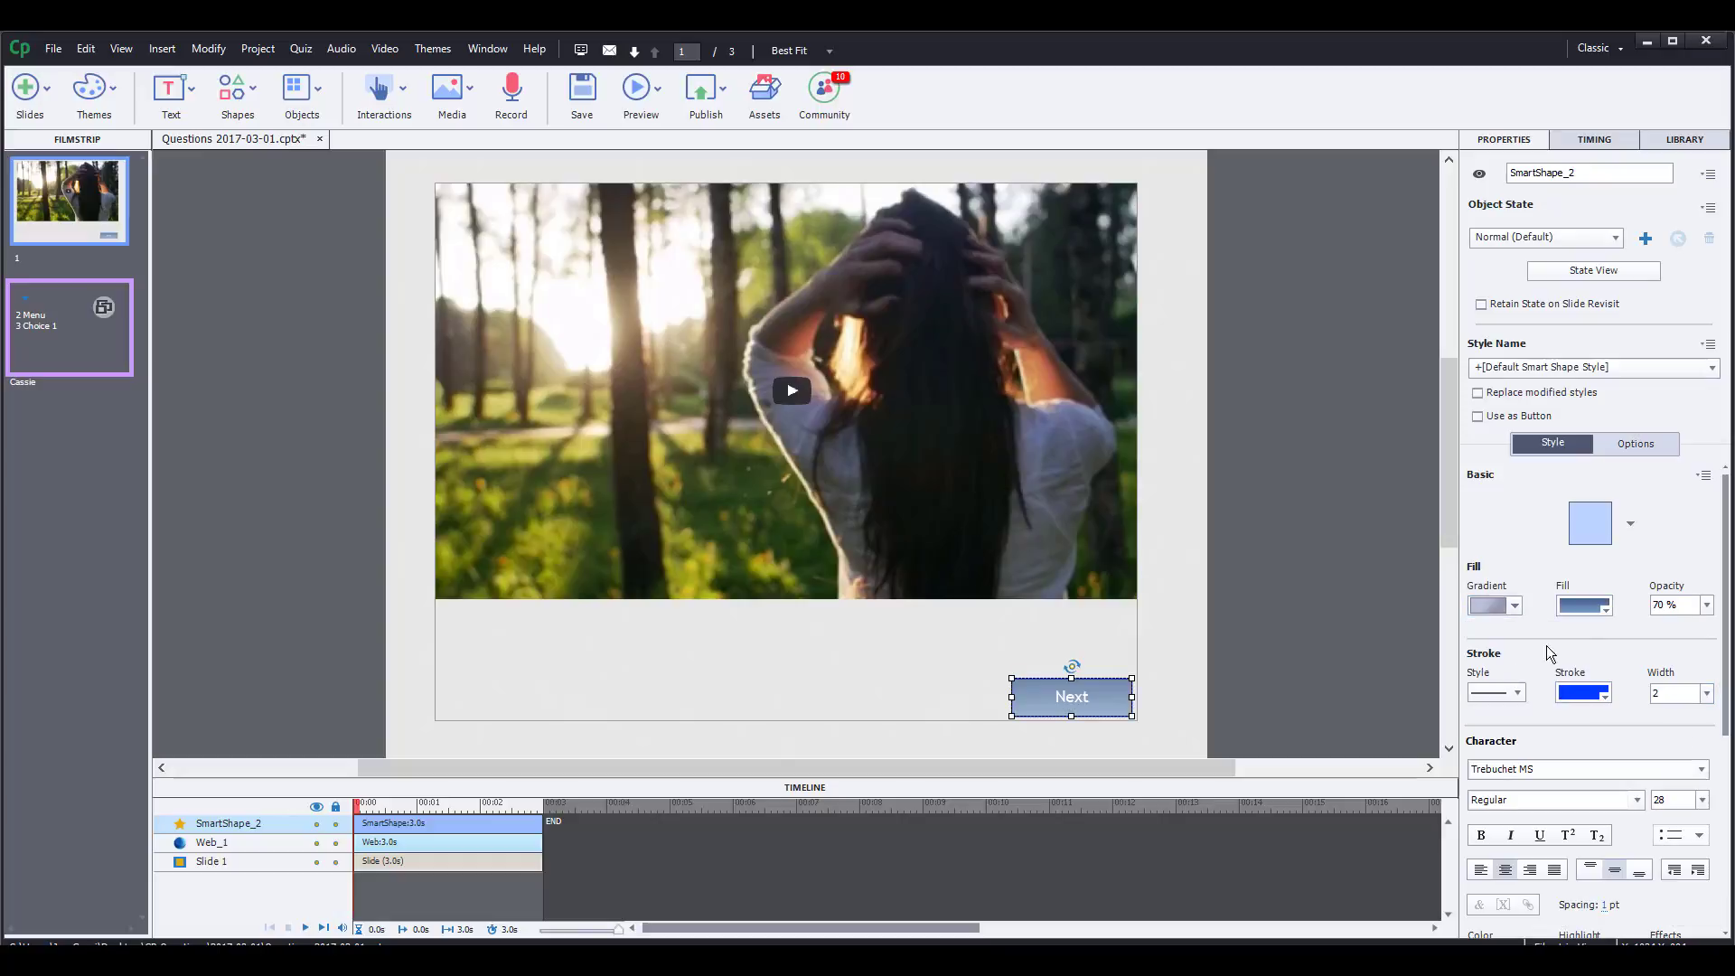
click(1606, 609)
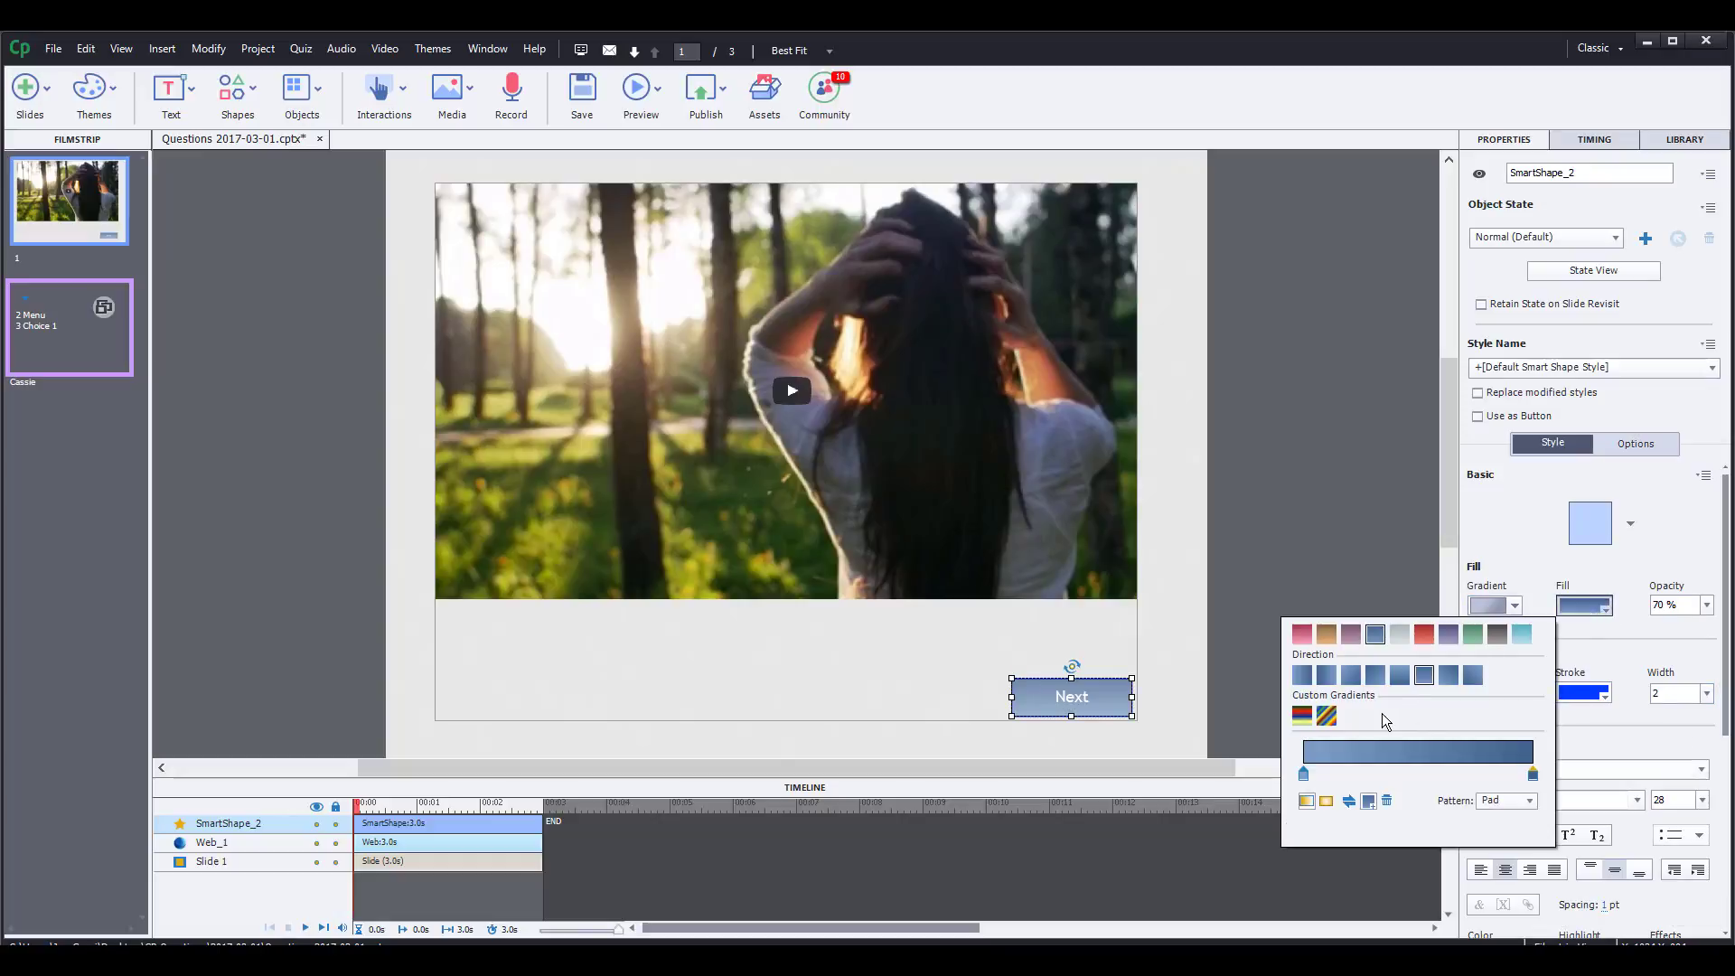
click(1423, 634)
click(1301, 716)
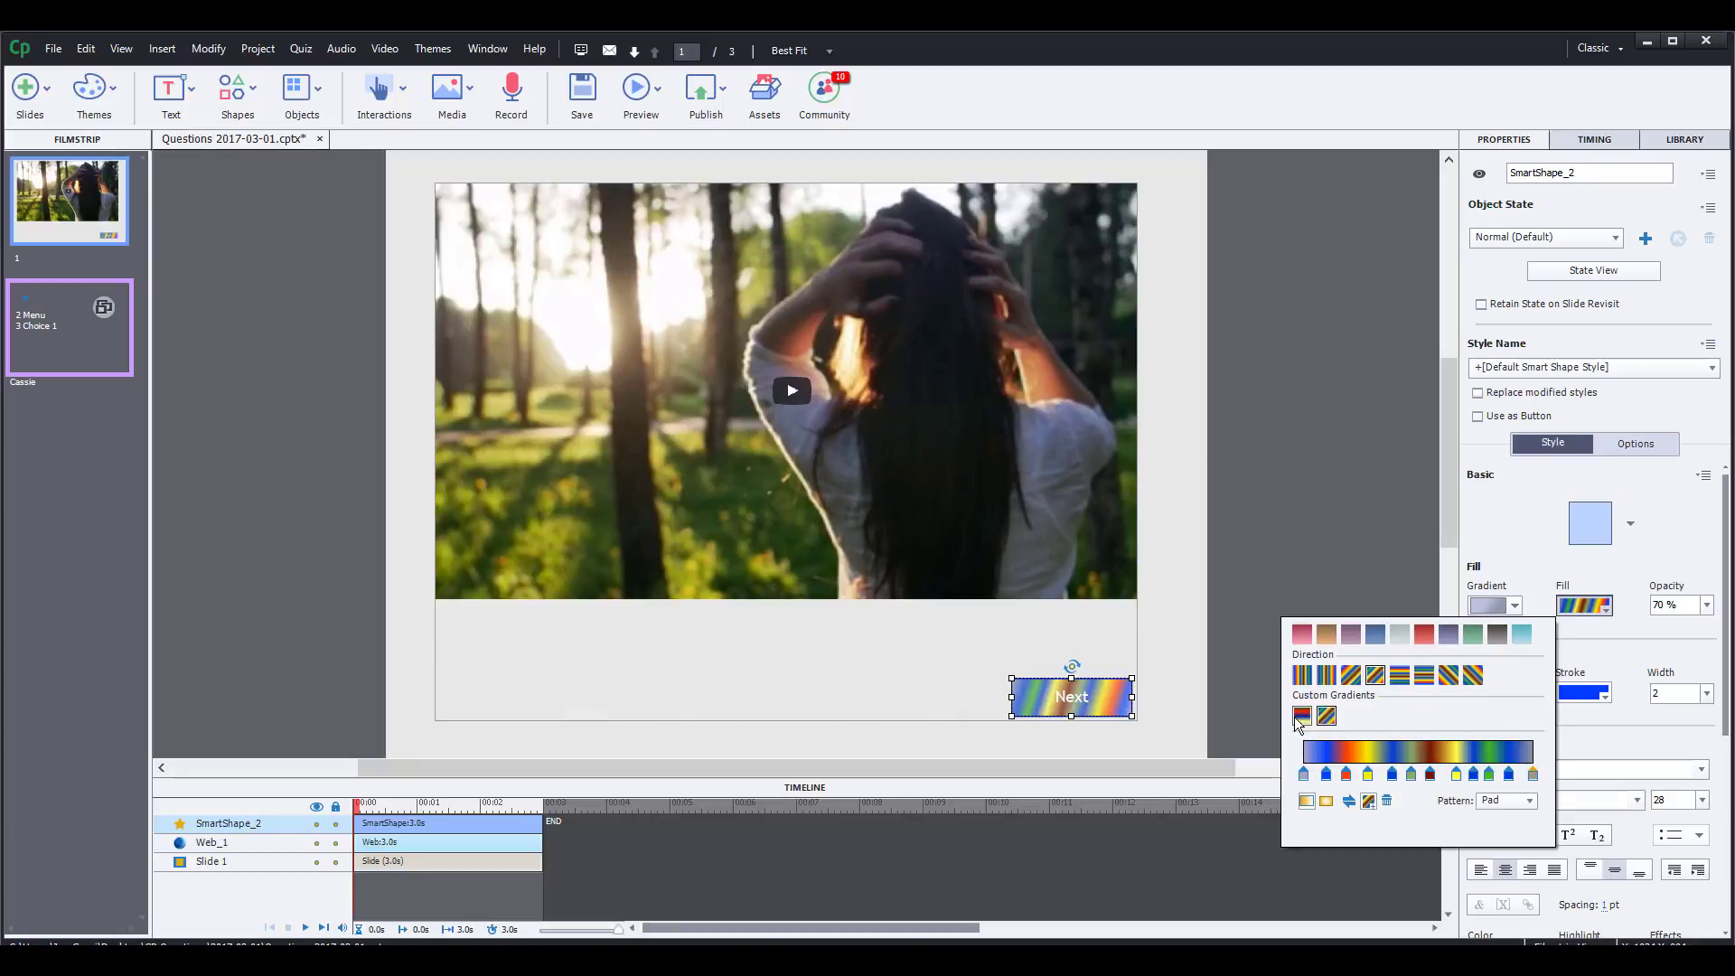
click(1294, 718)
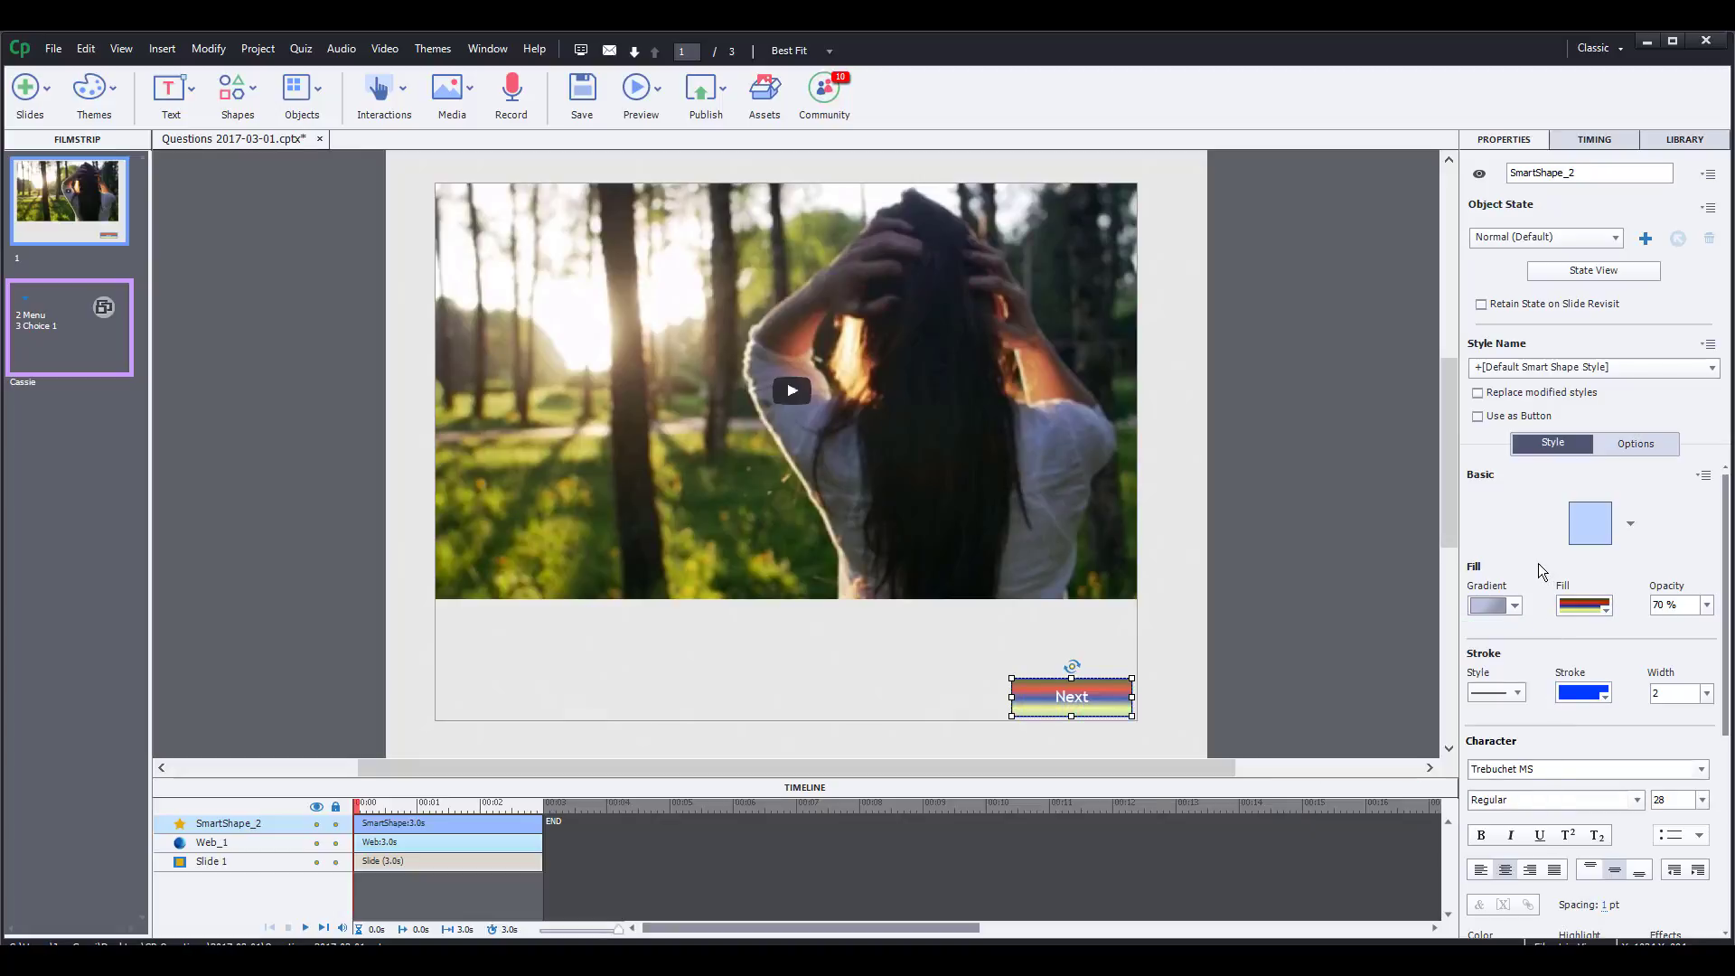
click(1516, 605)
click(1491, 698)
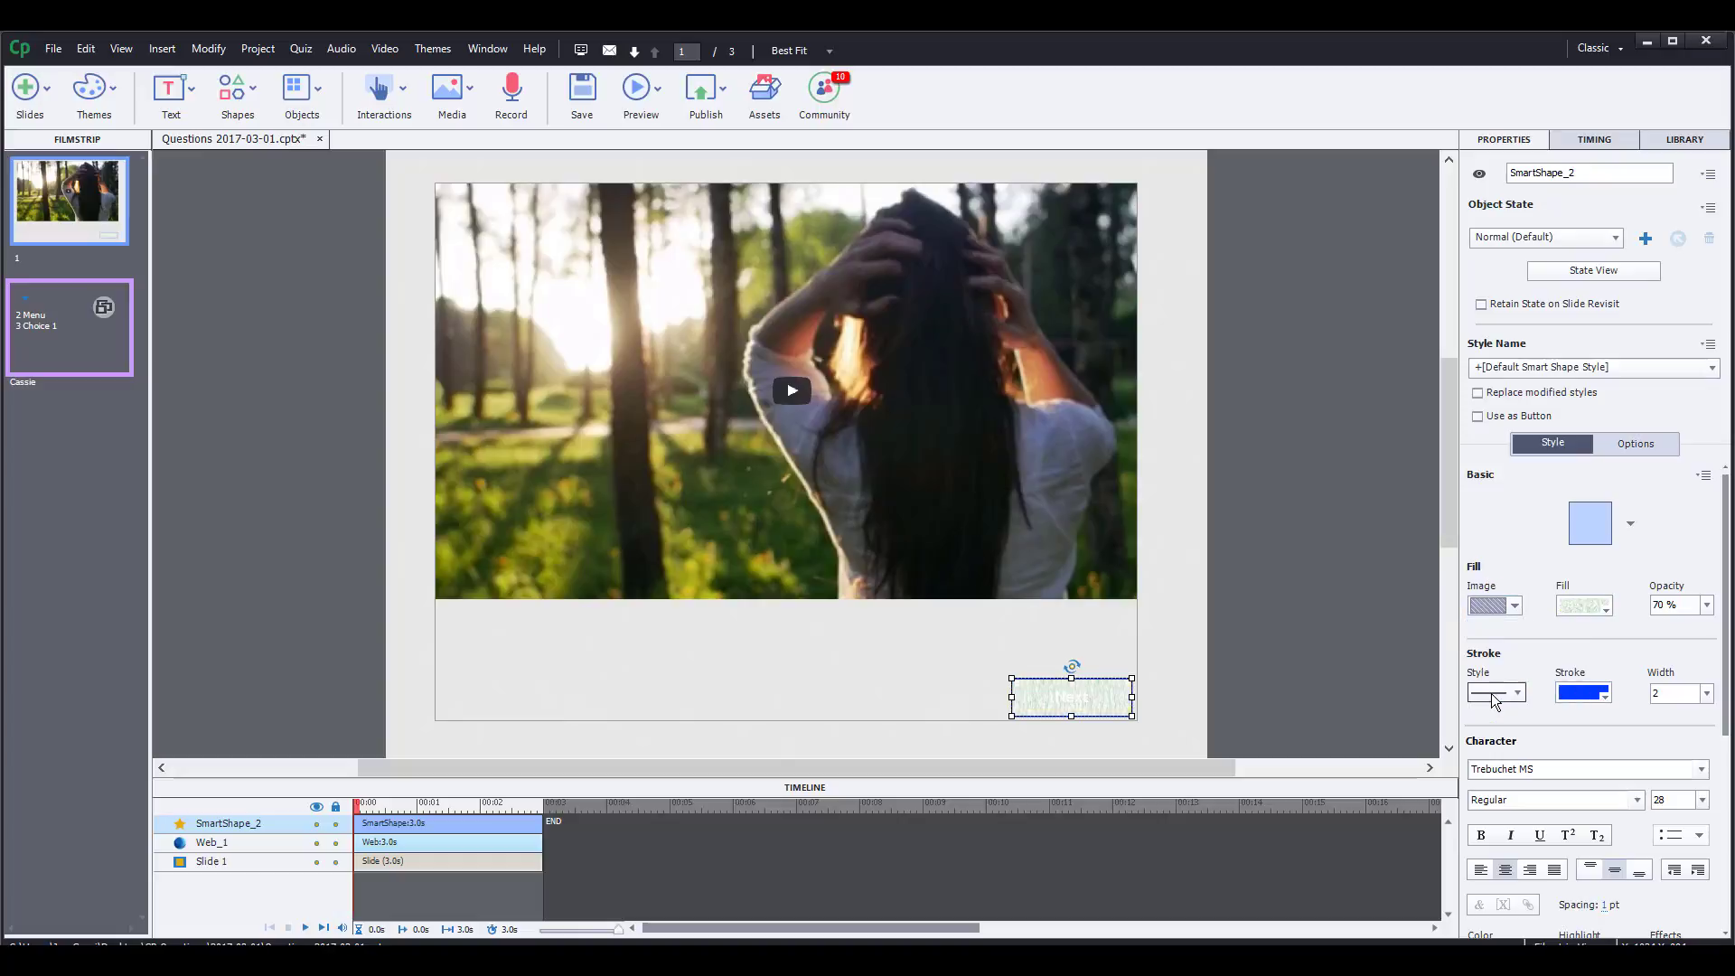
click(1606, 611)
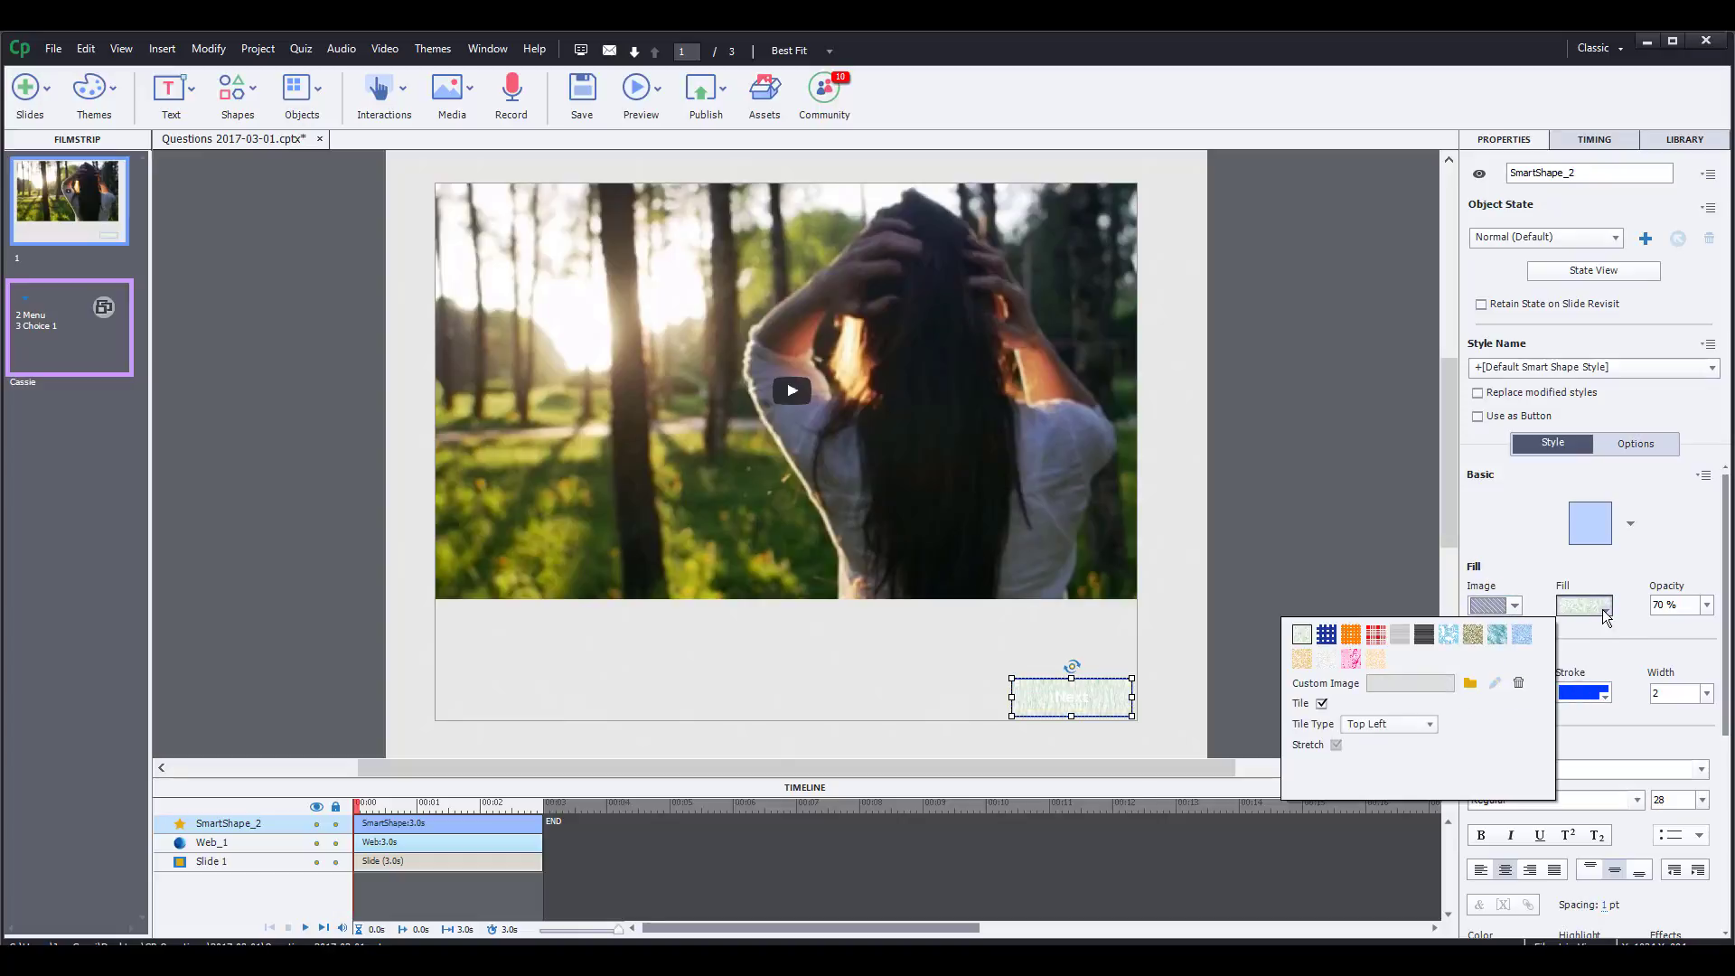
click(1471, 683)
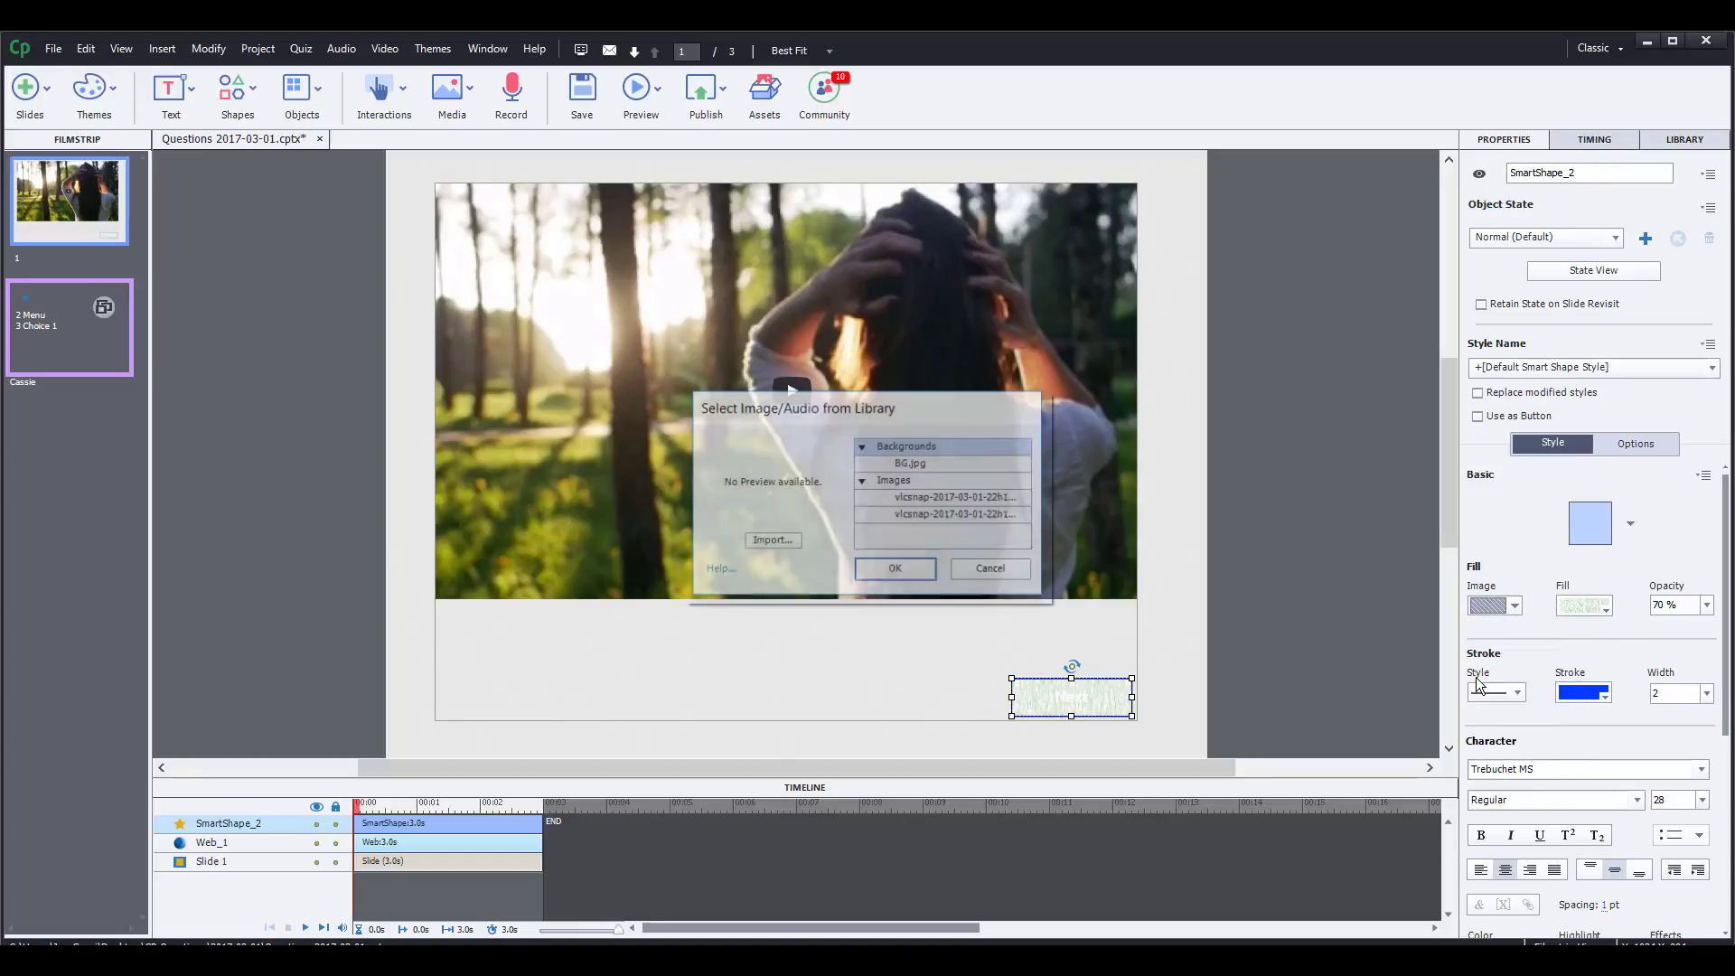
click(905, 501)
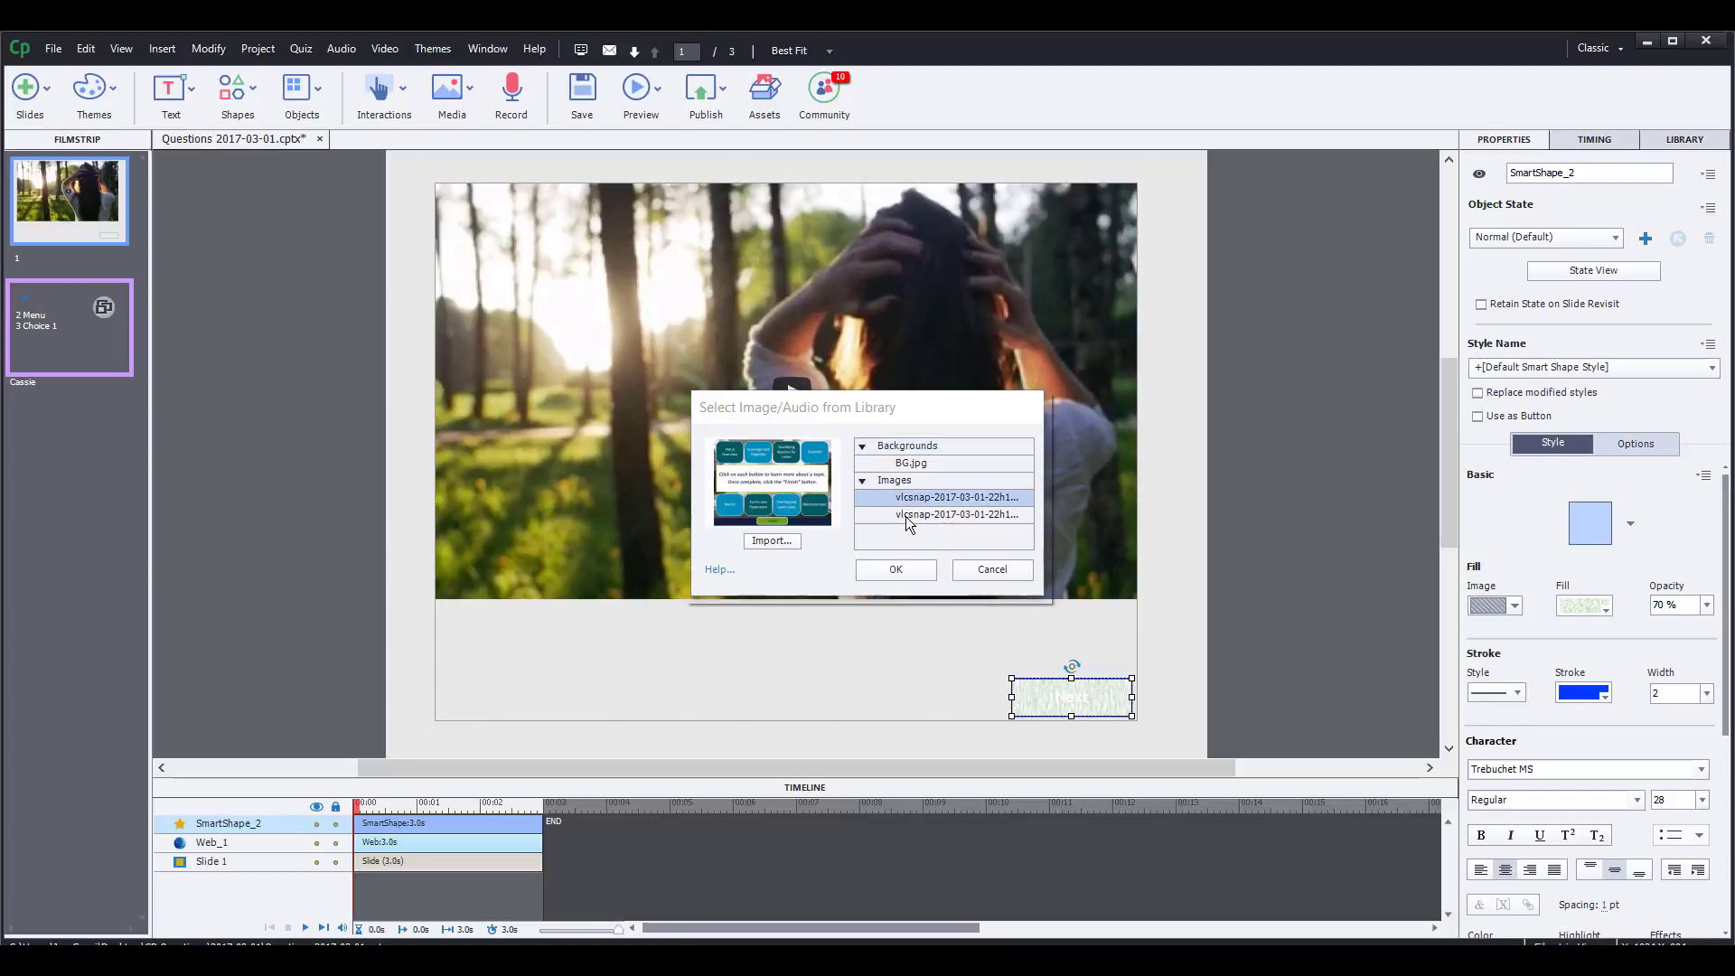
click(899, 570)
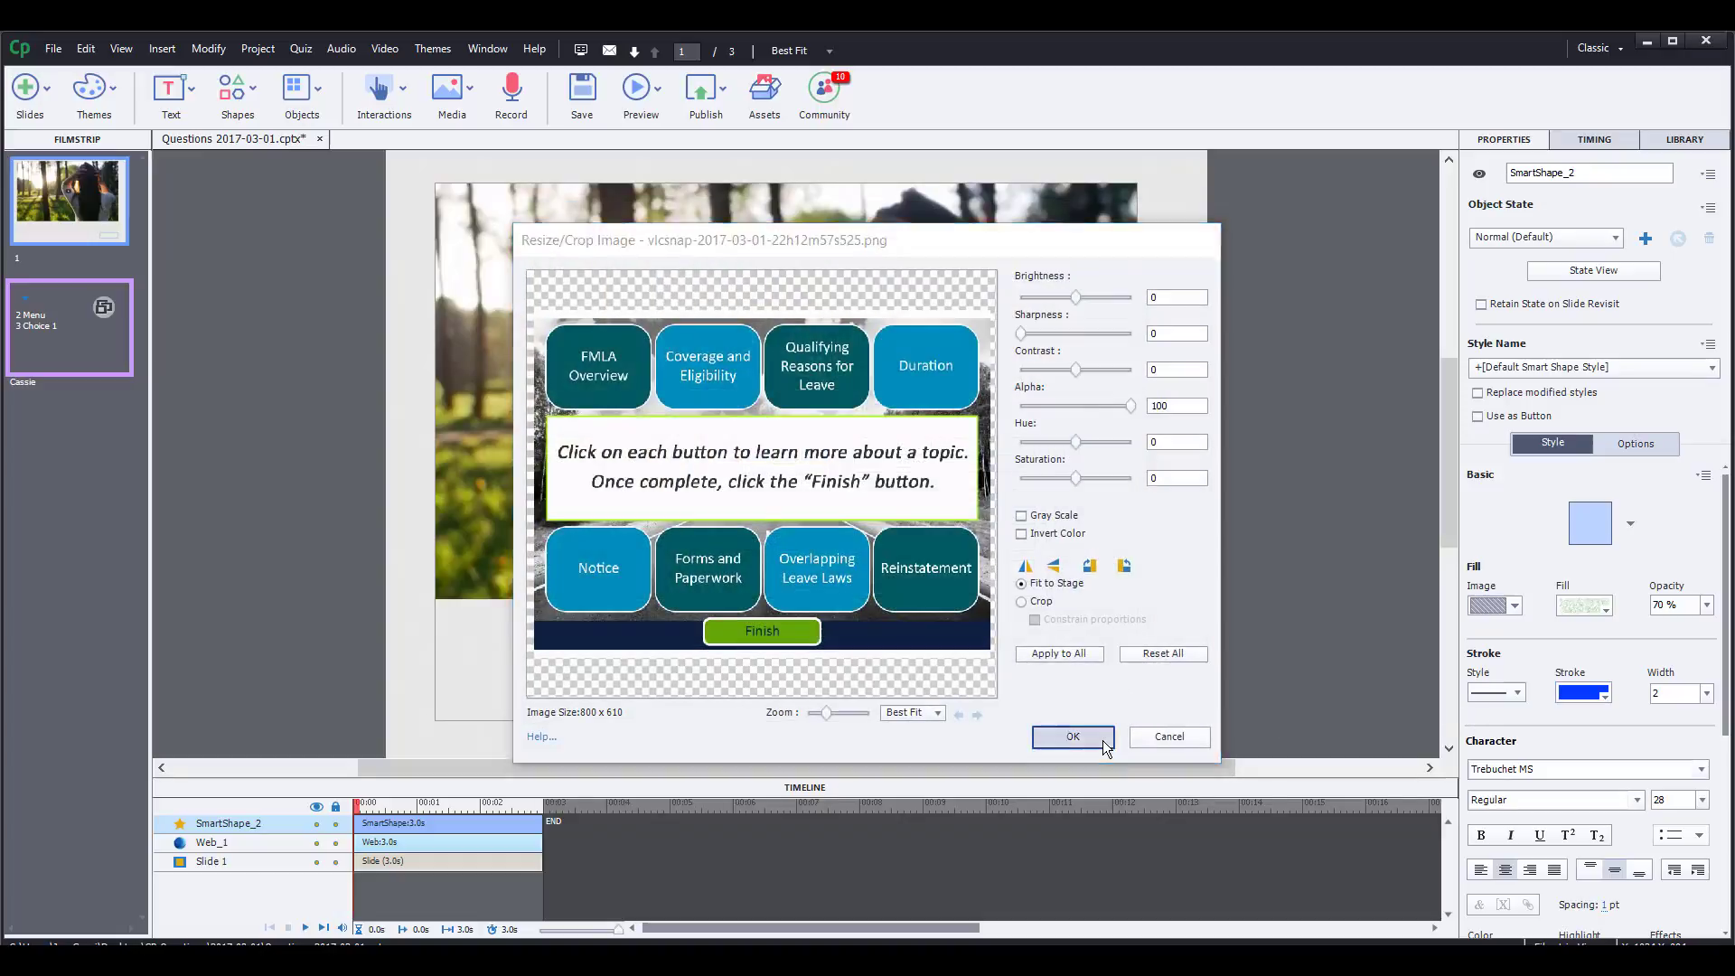
click(1103, 738)
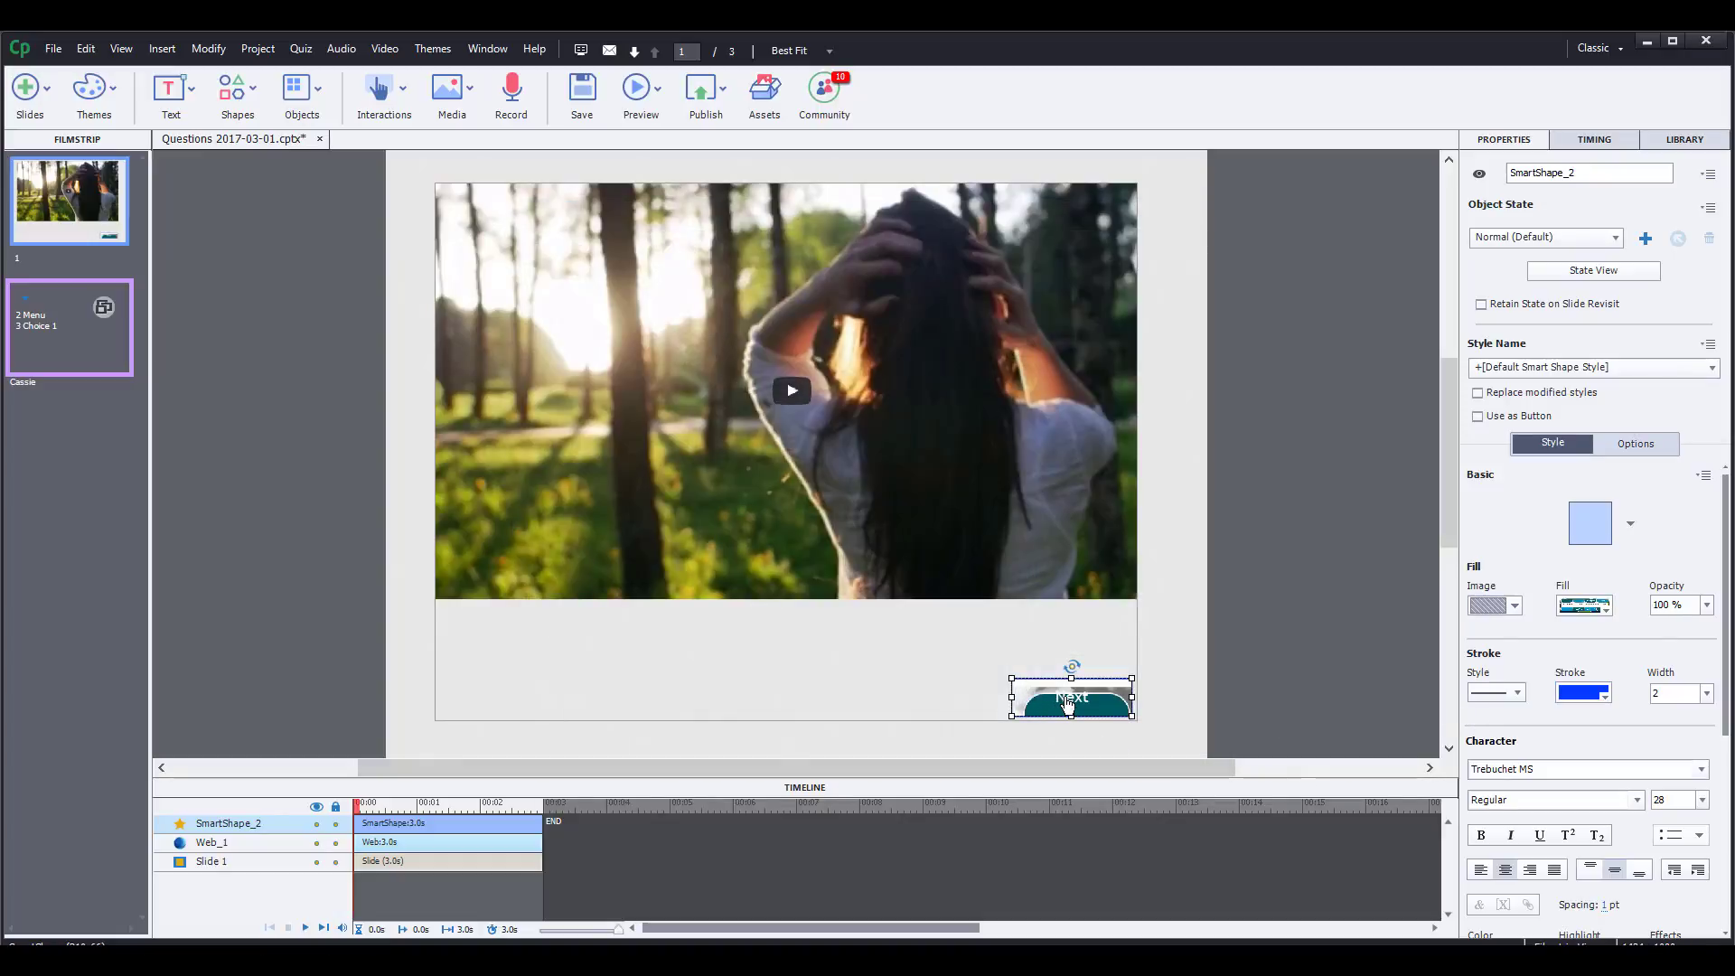
- Turn off the Tile and Stretch options for the Next rectangle's image fill
click(1595, 607)
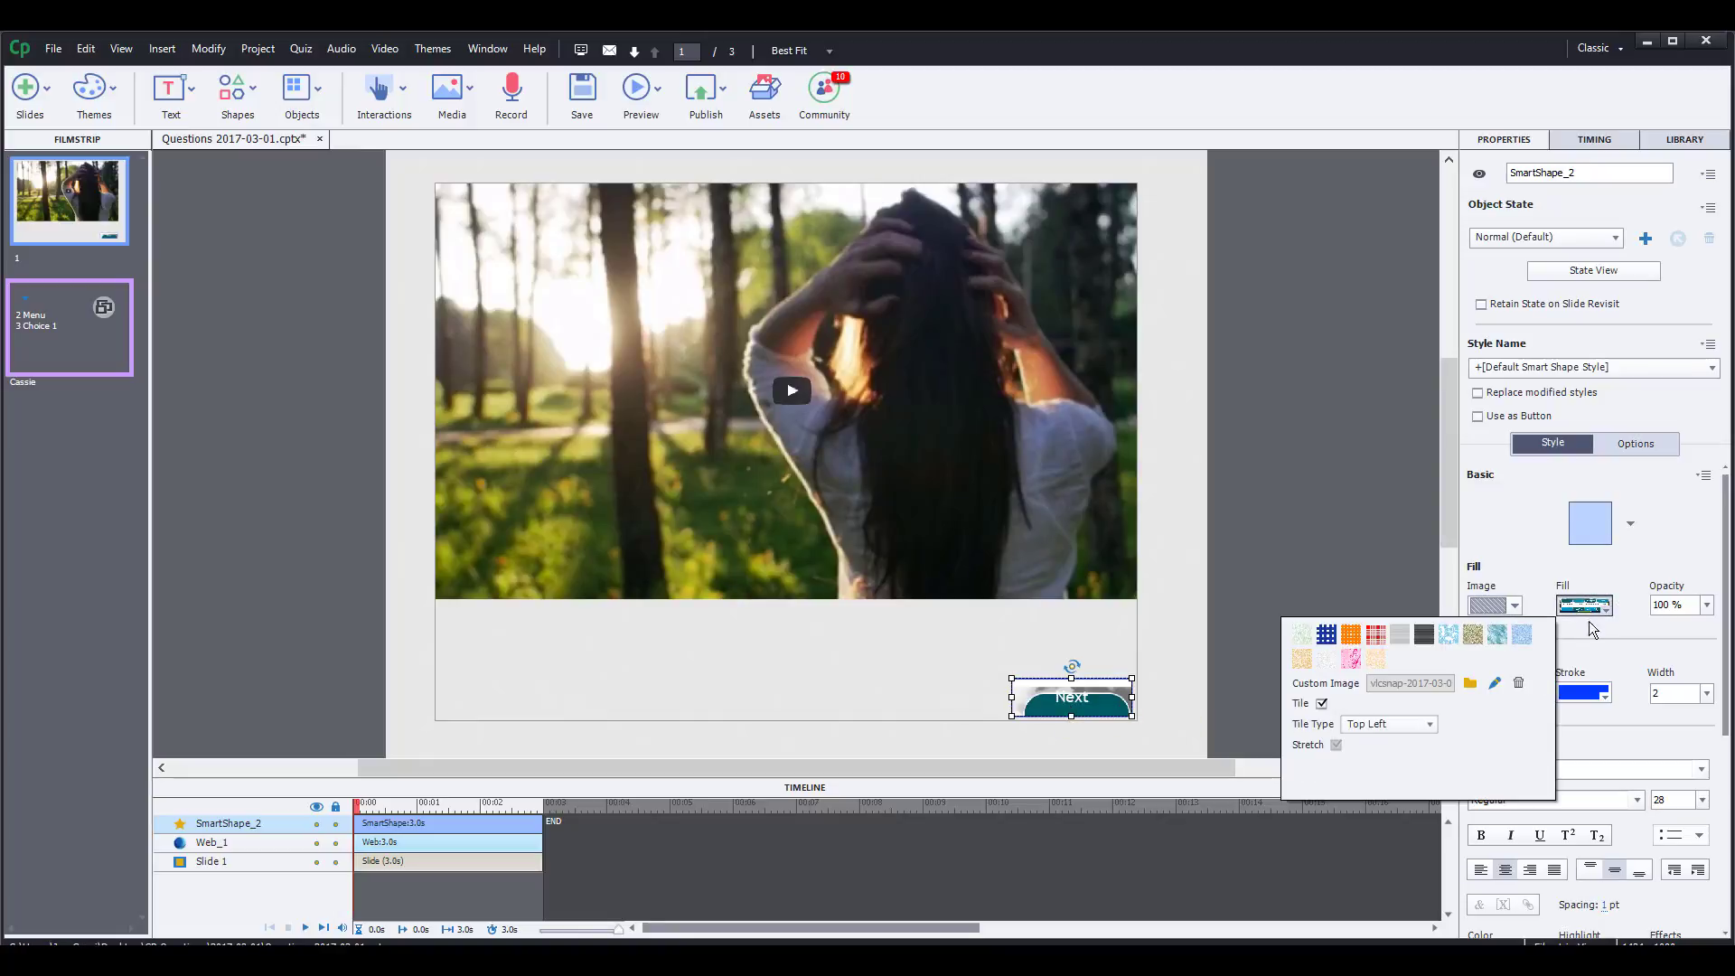
click(1321, 703)
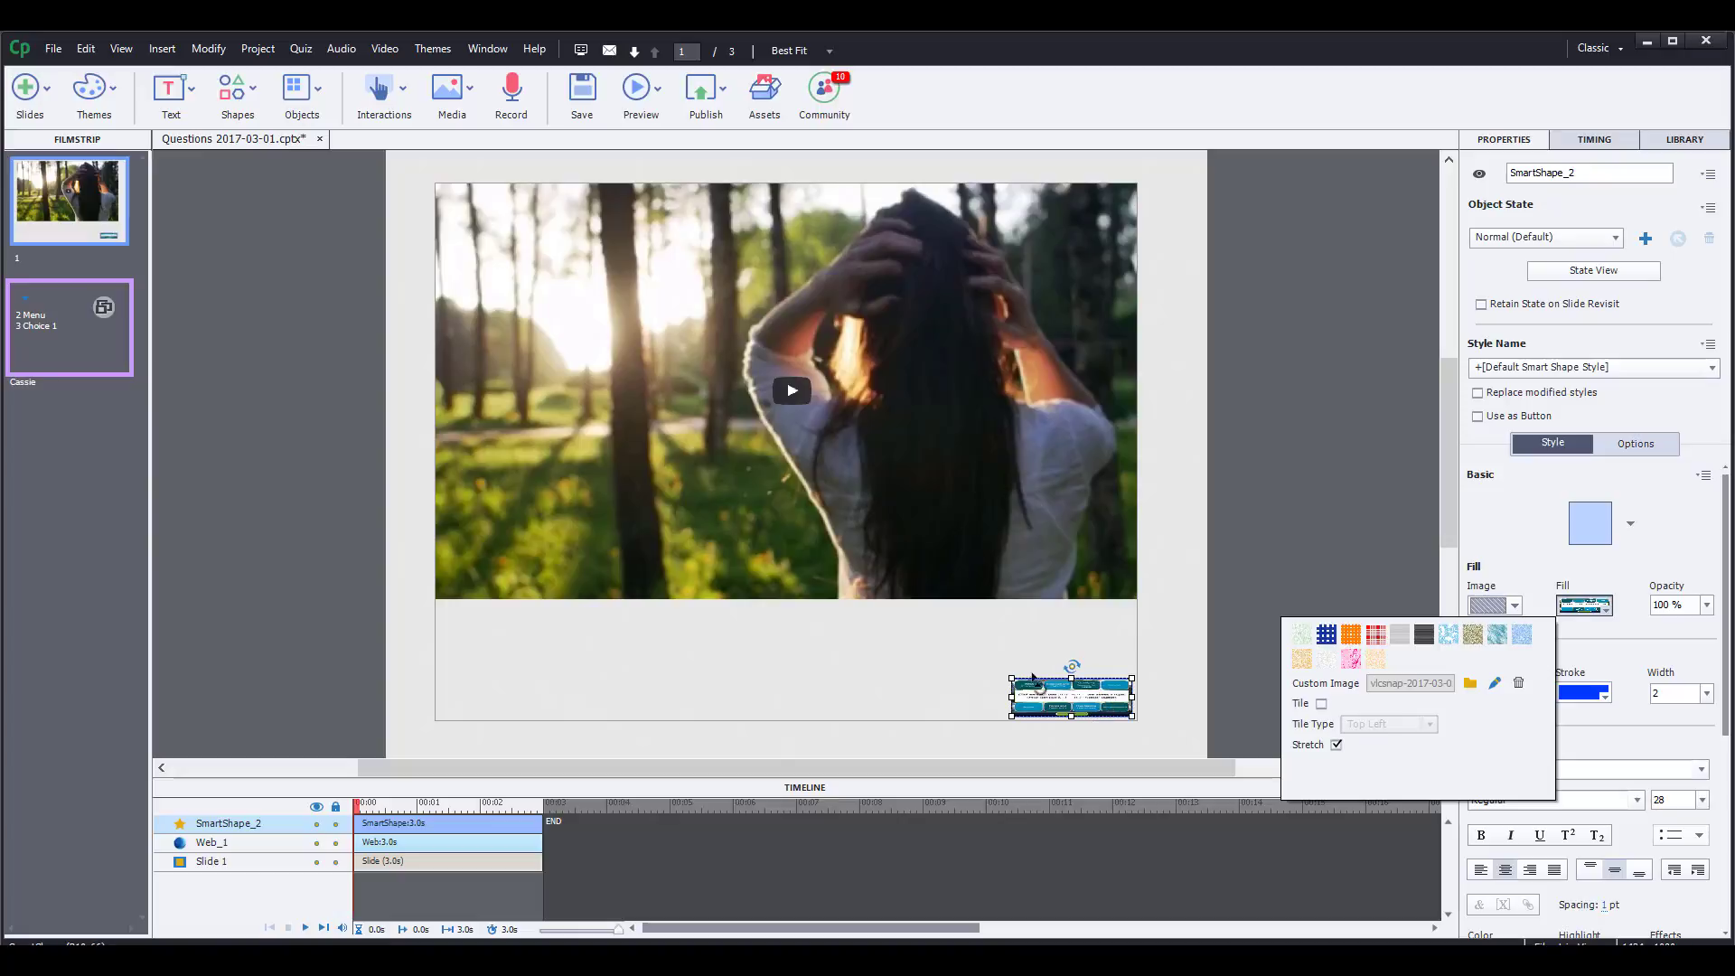
click(1335, 745)
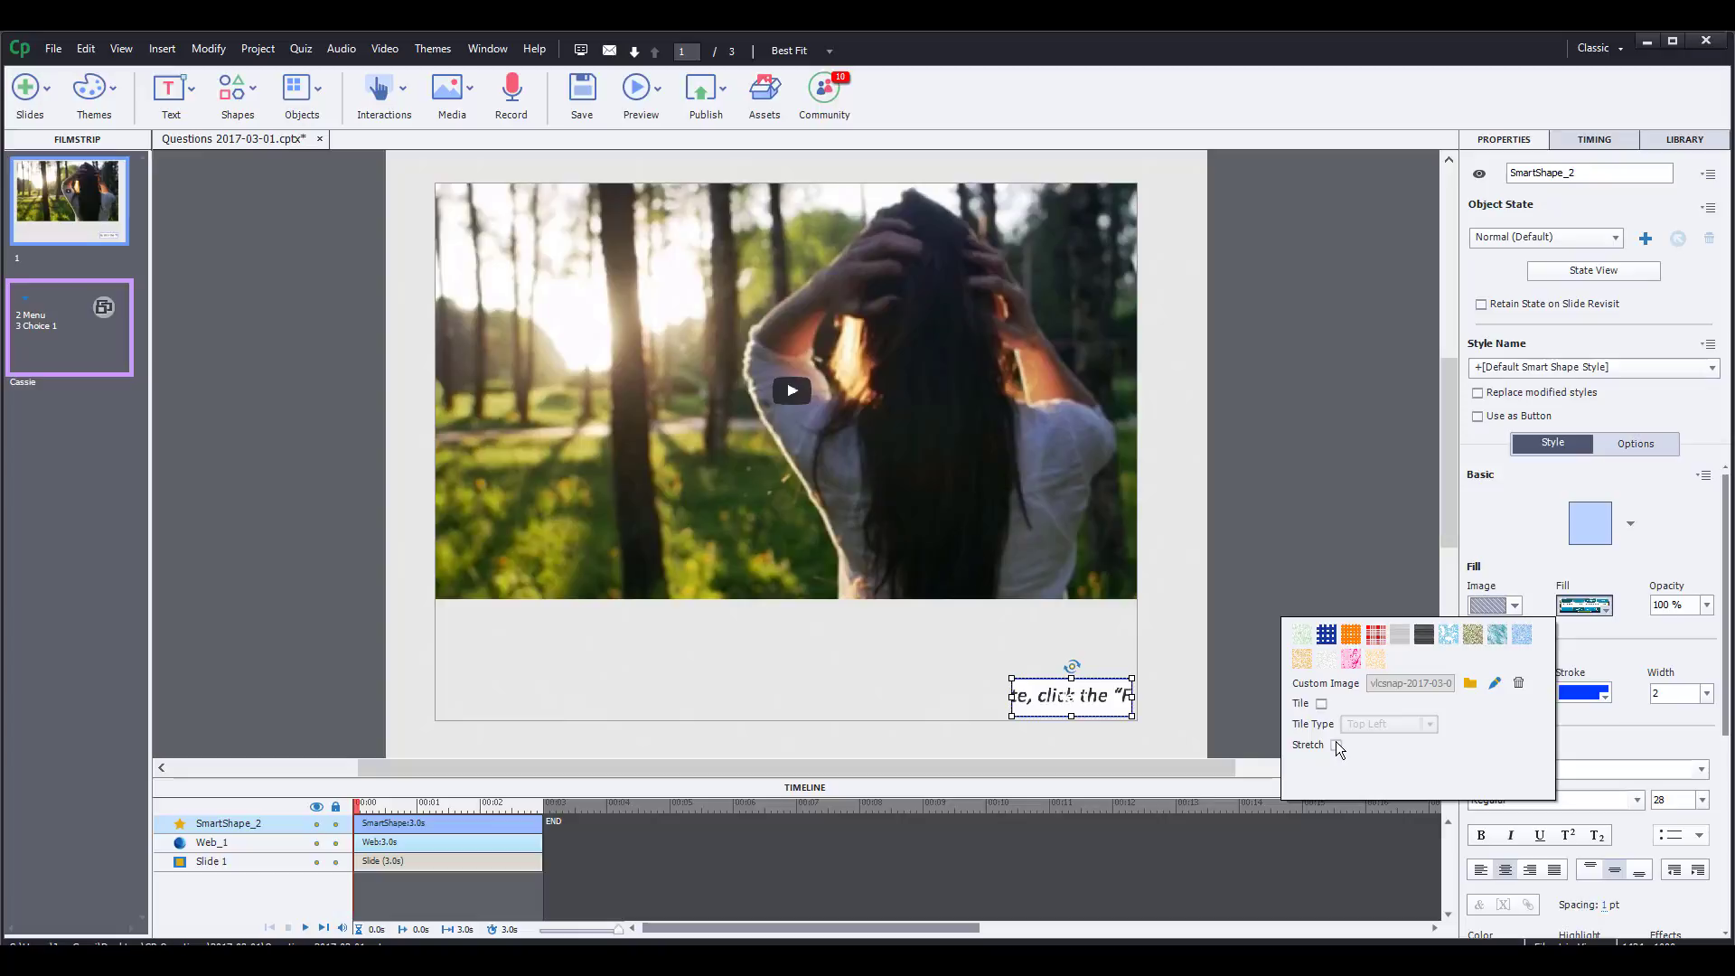
click(1239, 655)
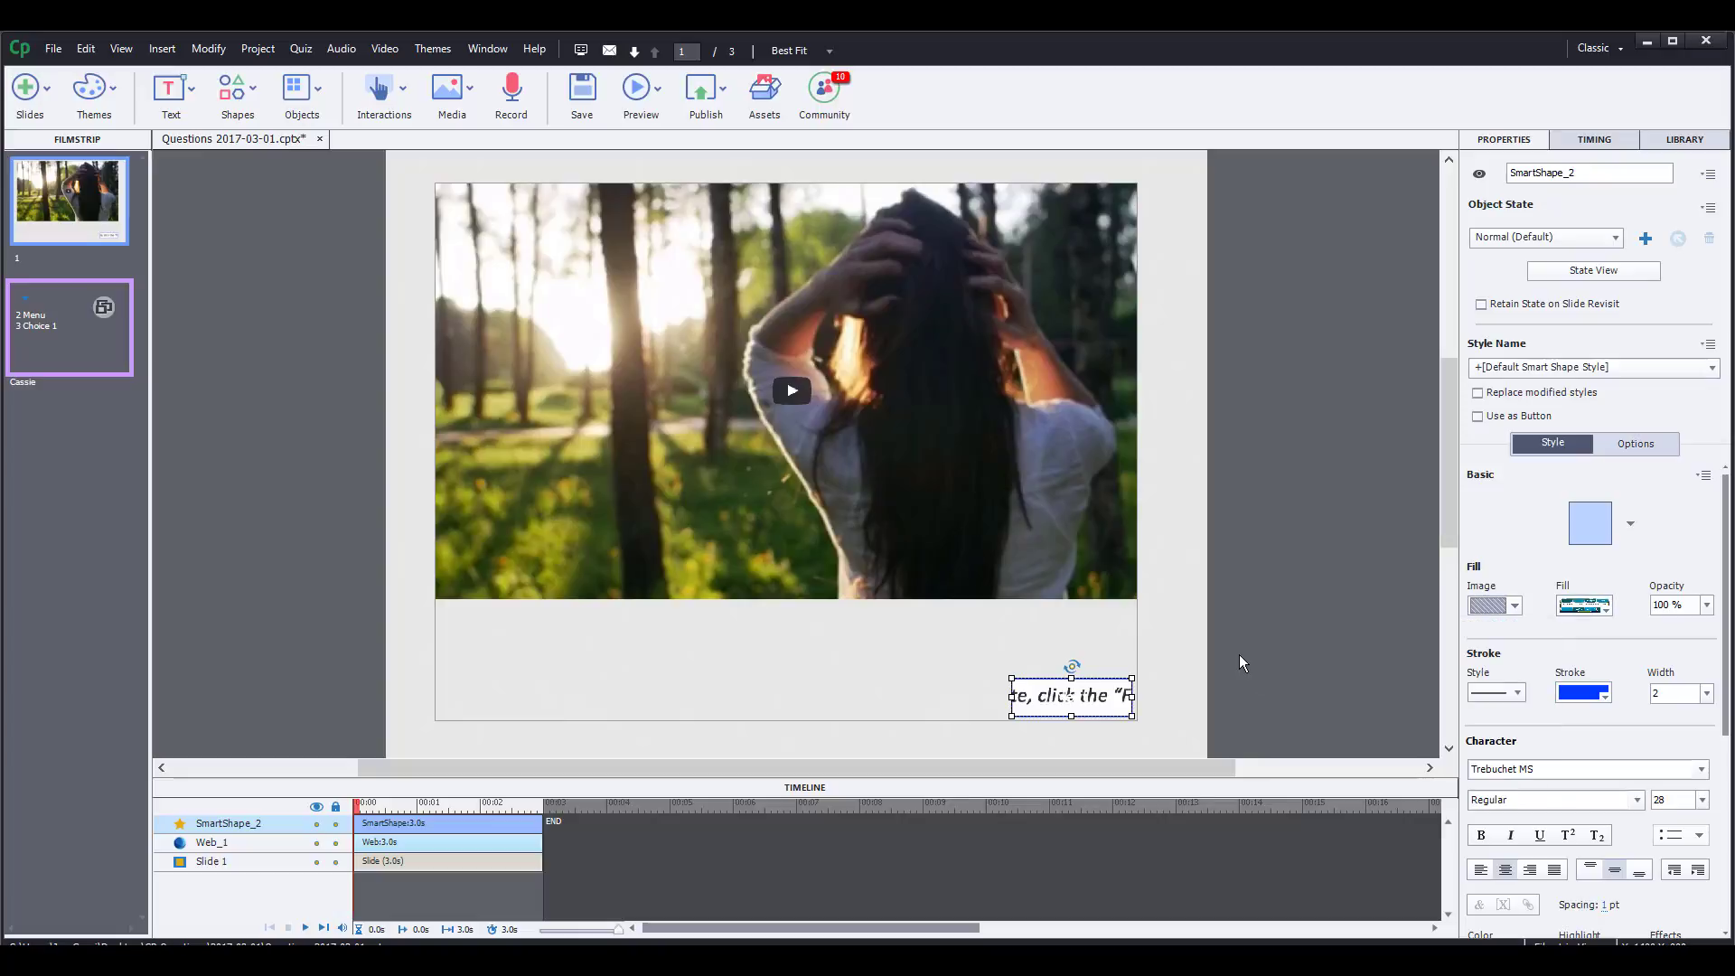
- Change the Next rectangle's fill to a solid fill in bright blue
click(1507, 608)
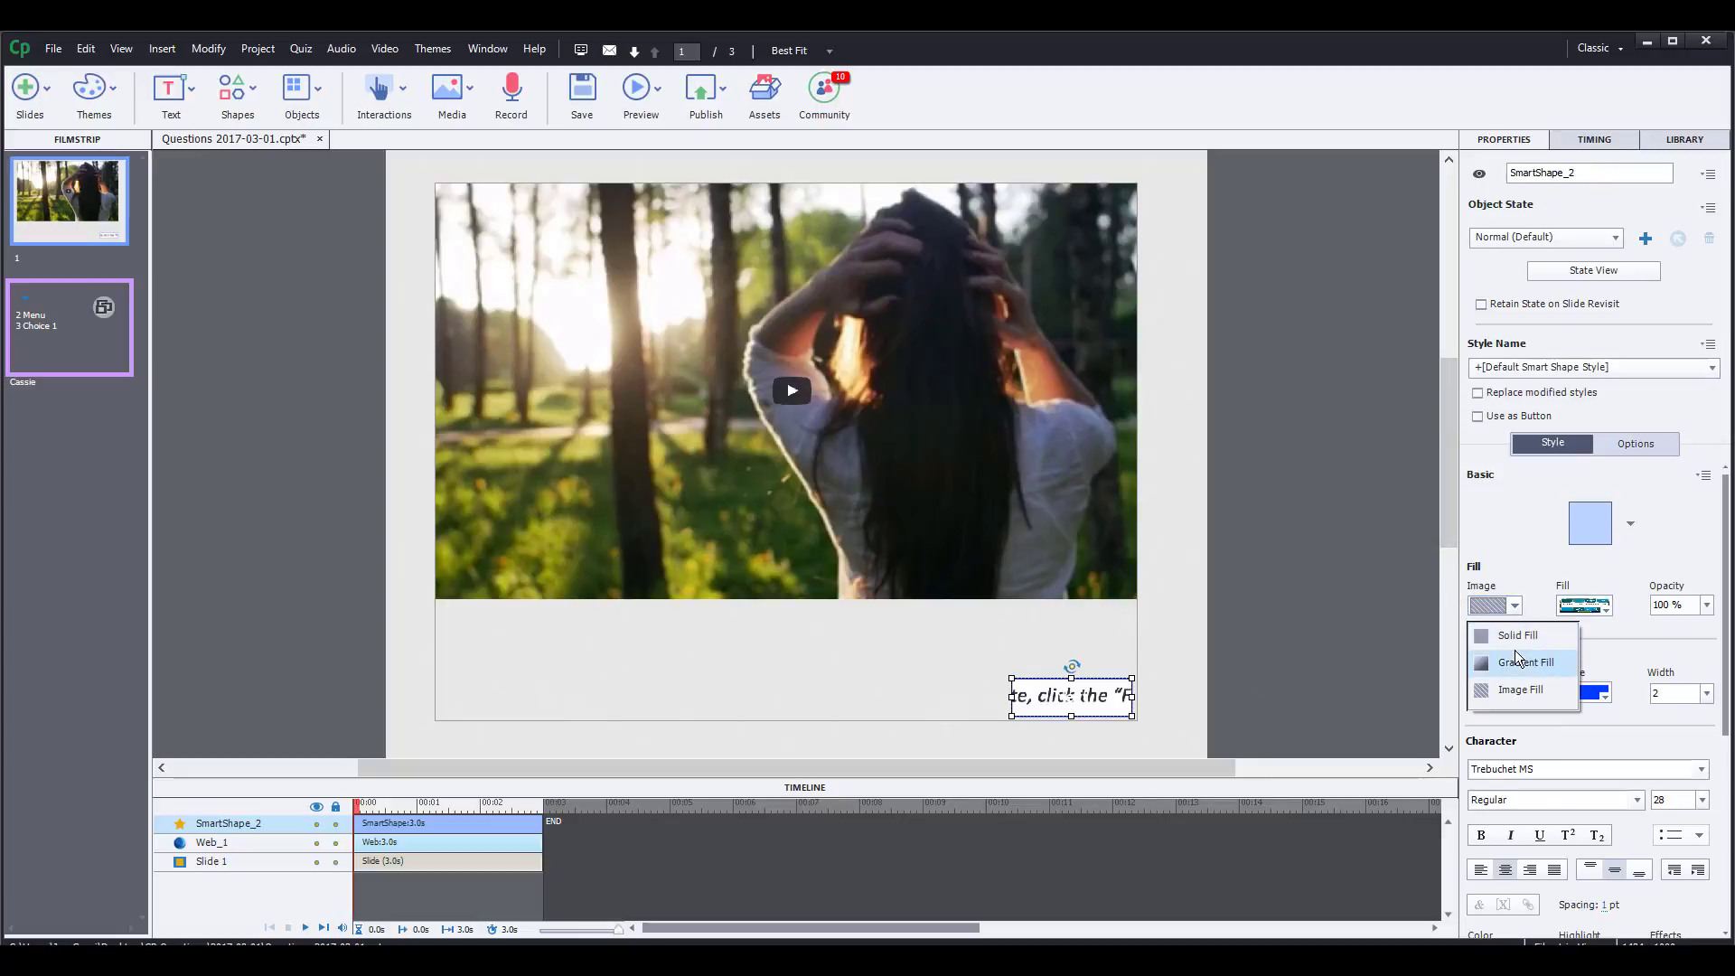
click(1514, 649)
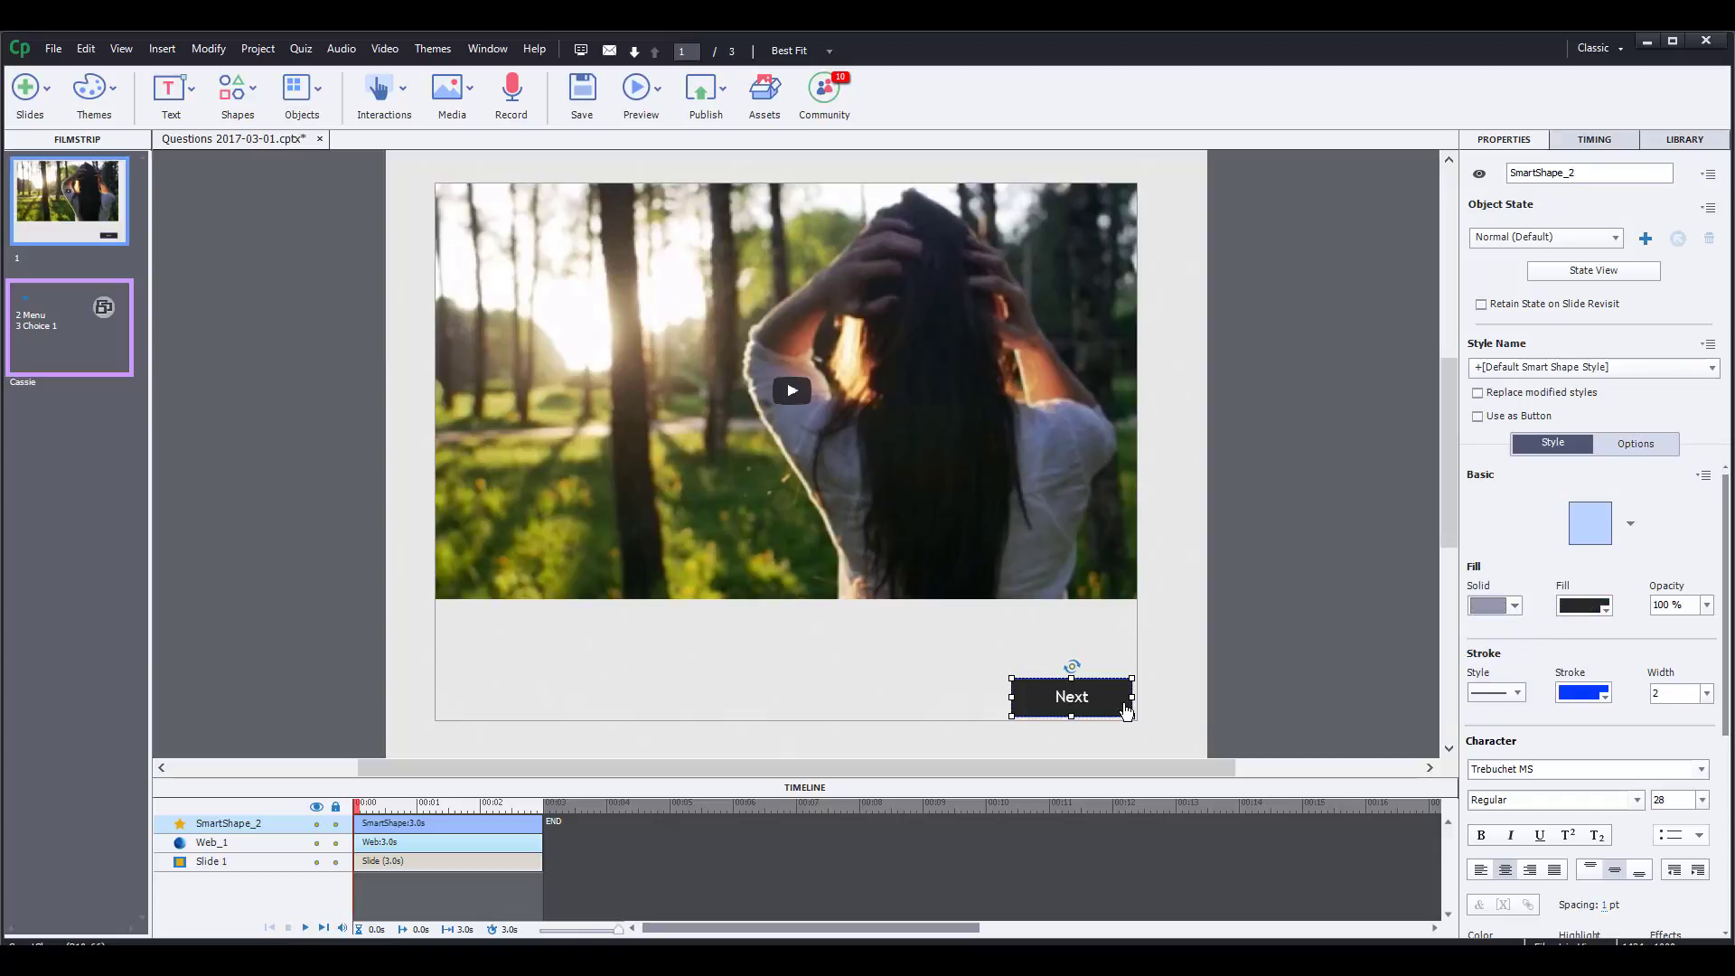
click(1605, 617)
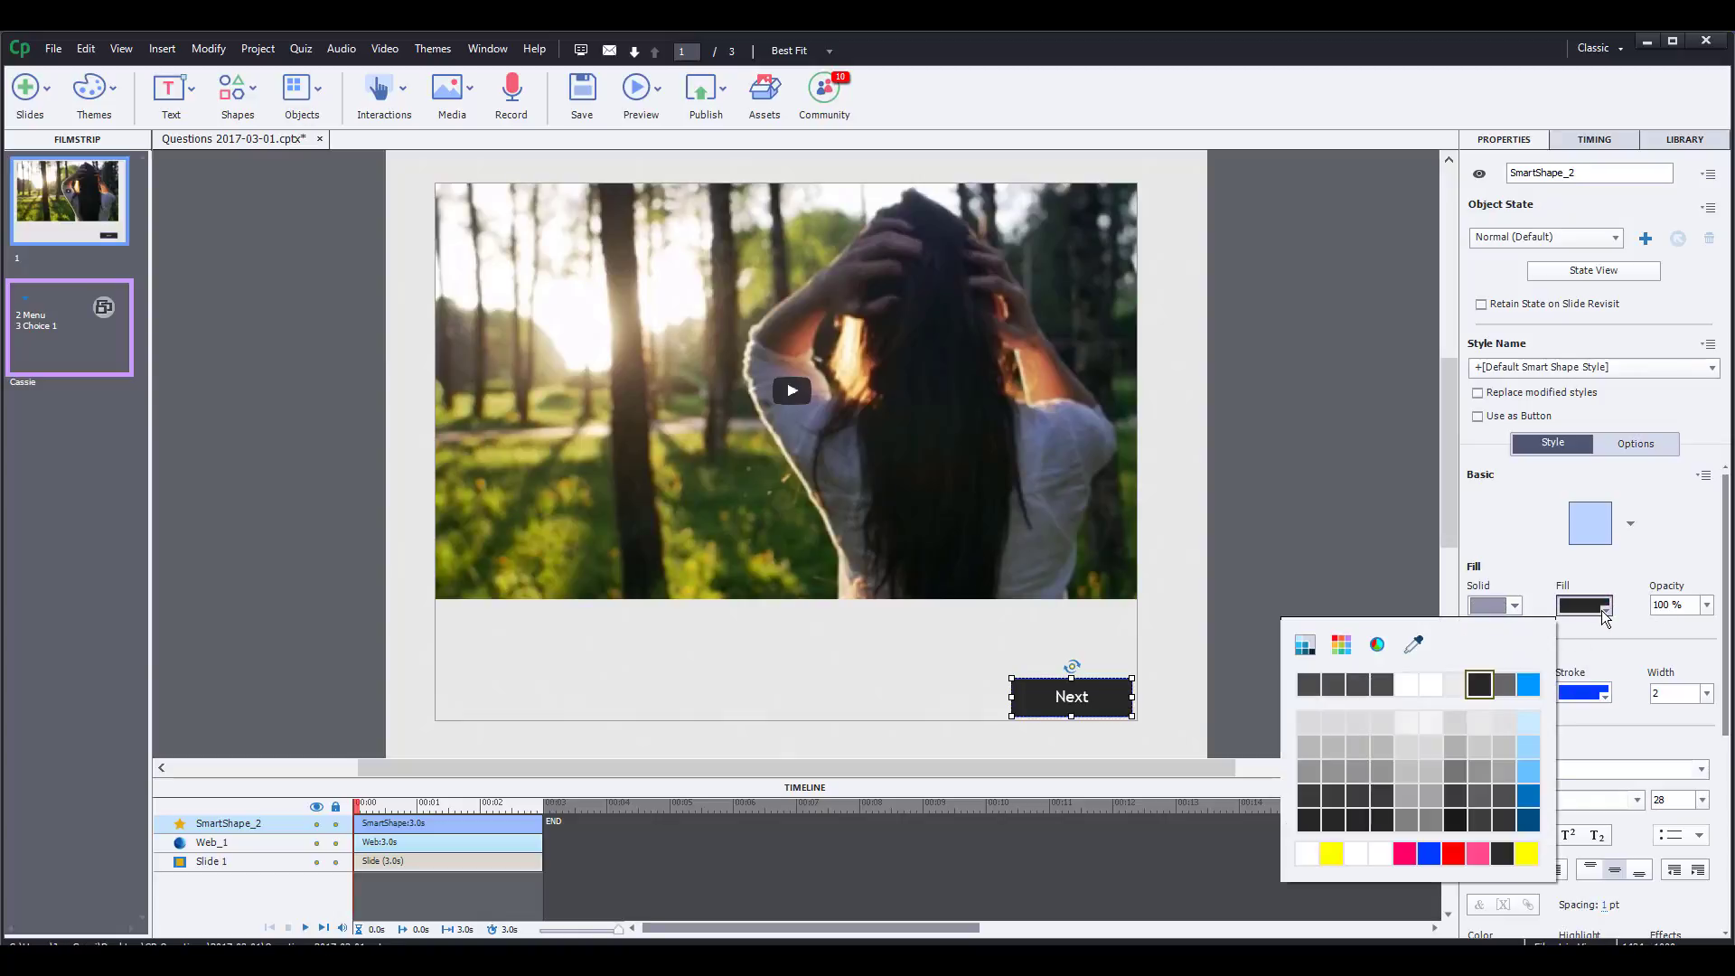
click(1533, 687)
click(1278, 672)
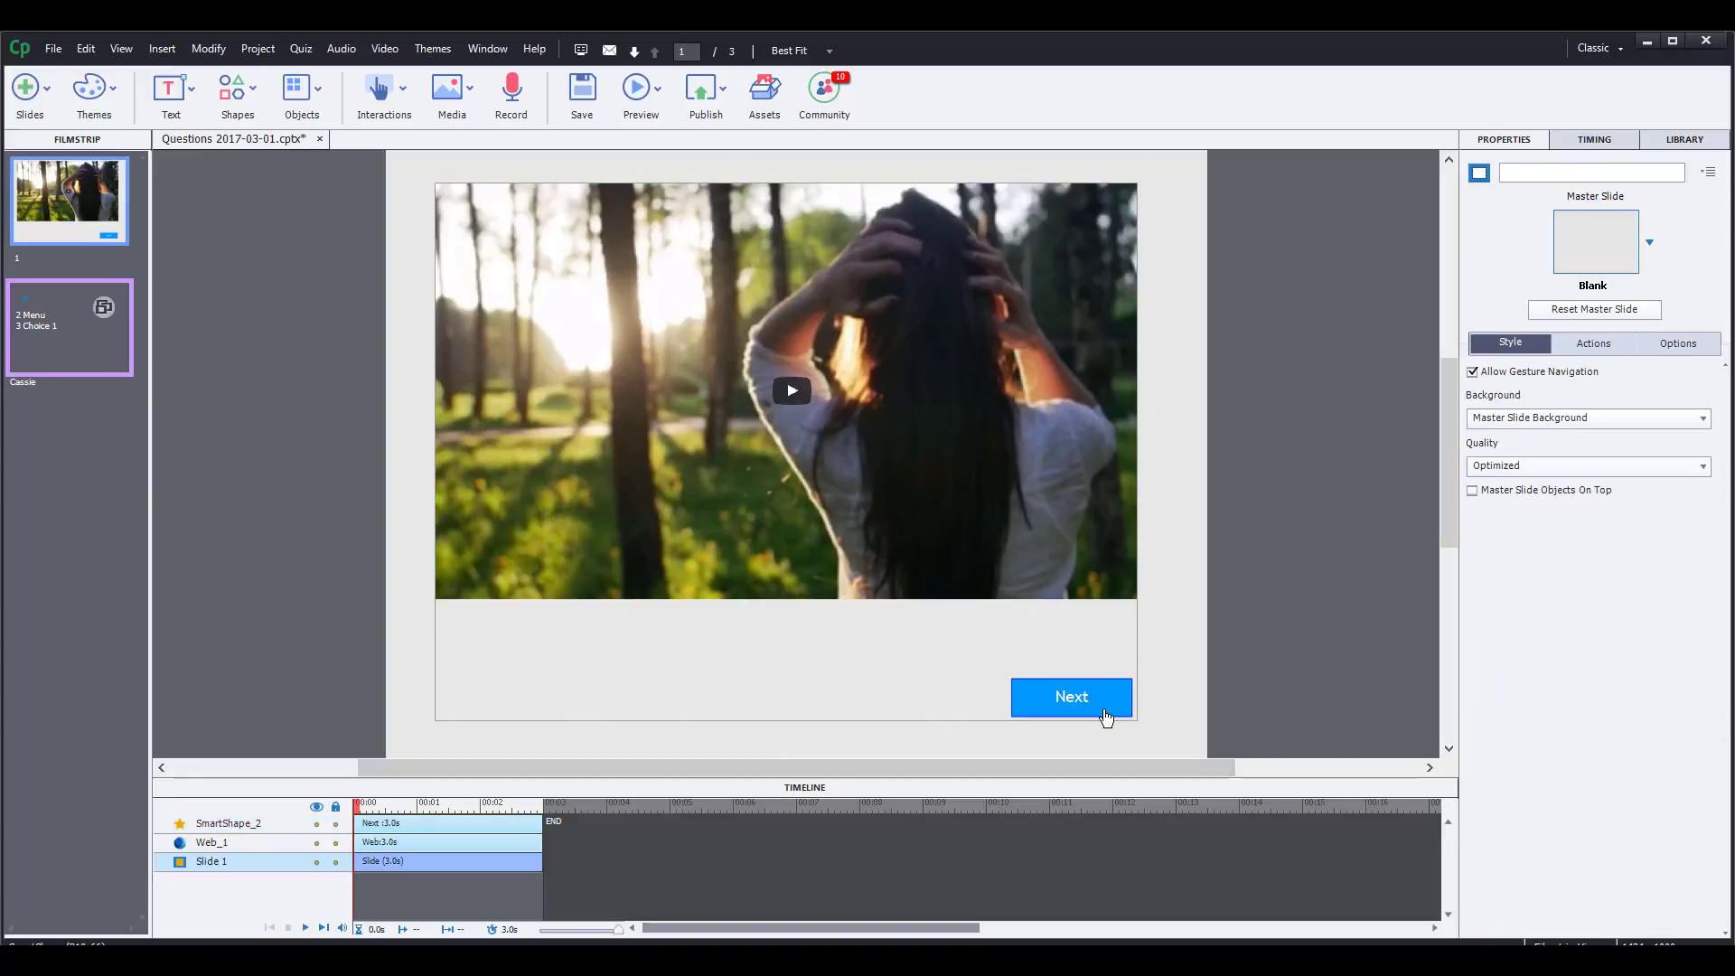
- Make the Next rectangle work as a button by enabling Use as Button
click(1104, 712)
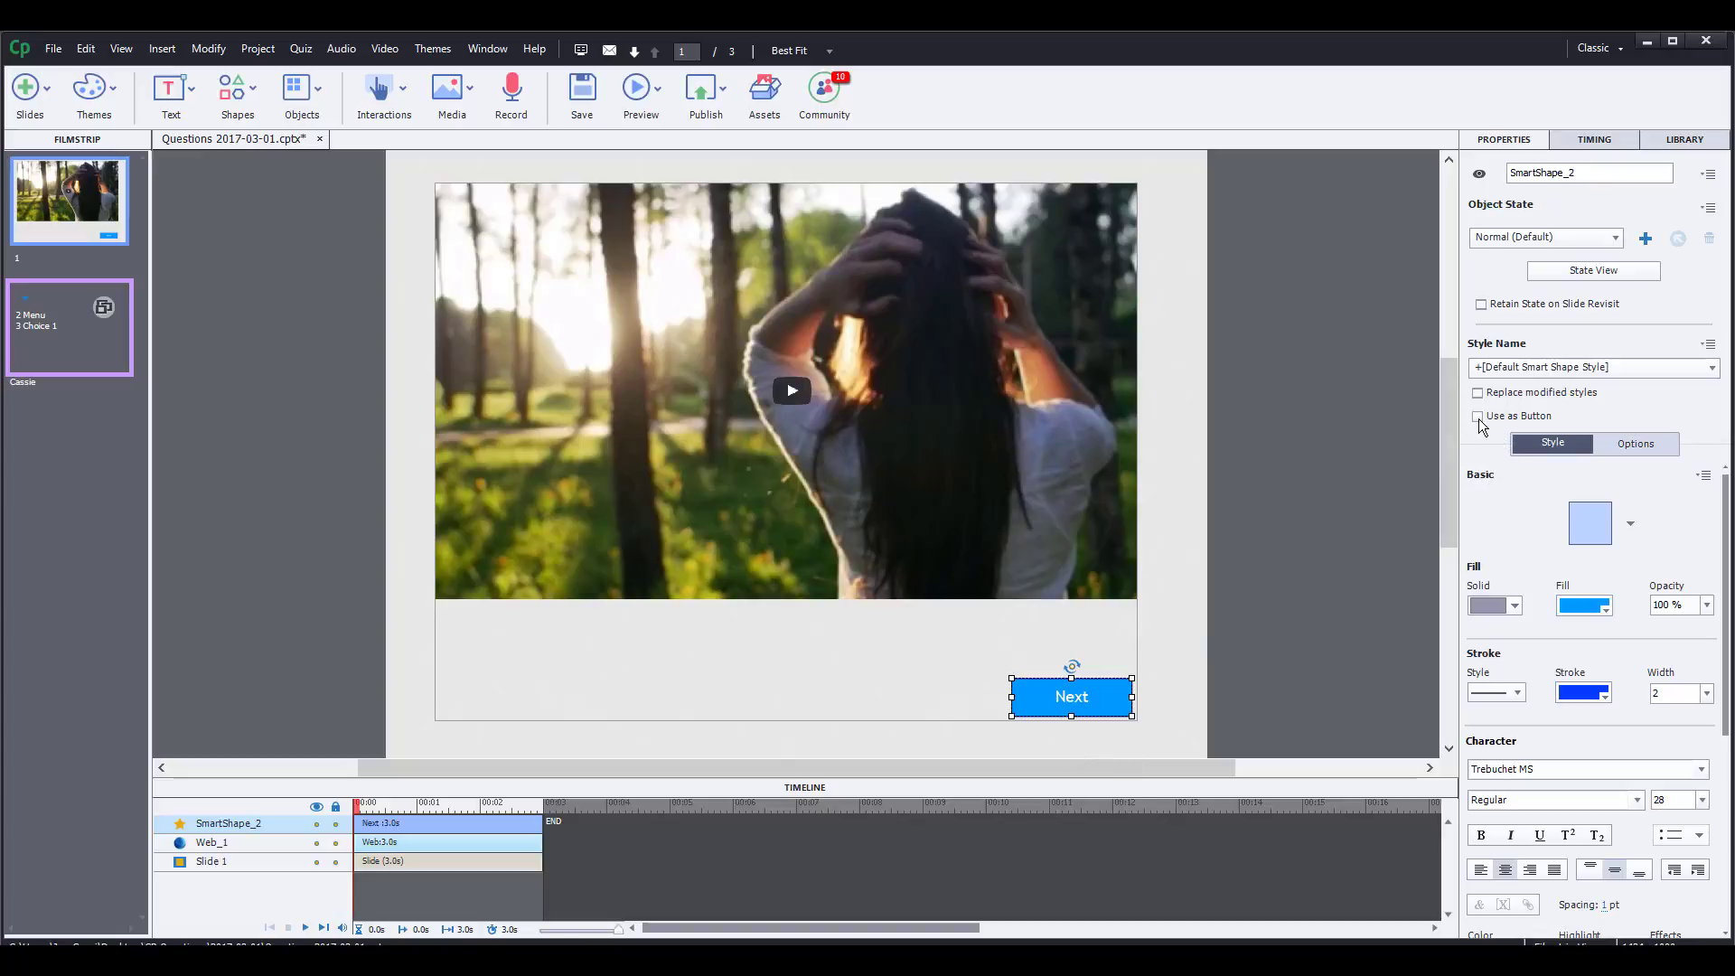
click(233, 90)
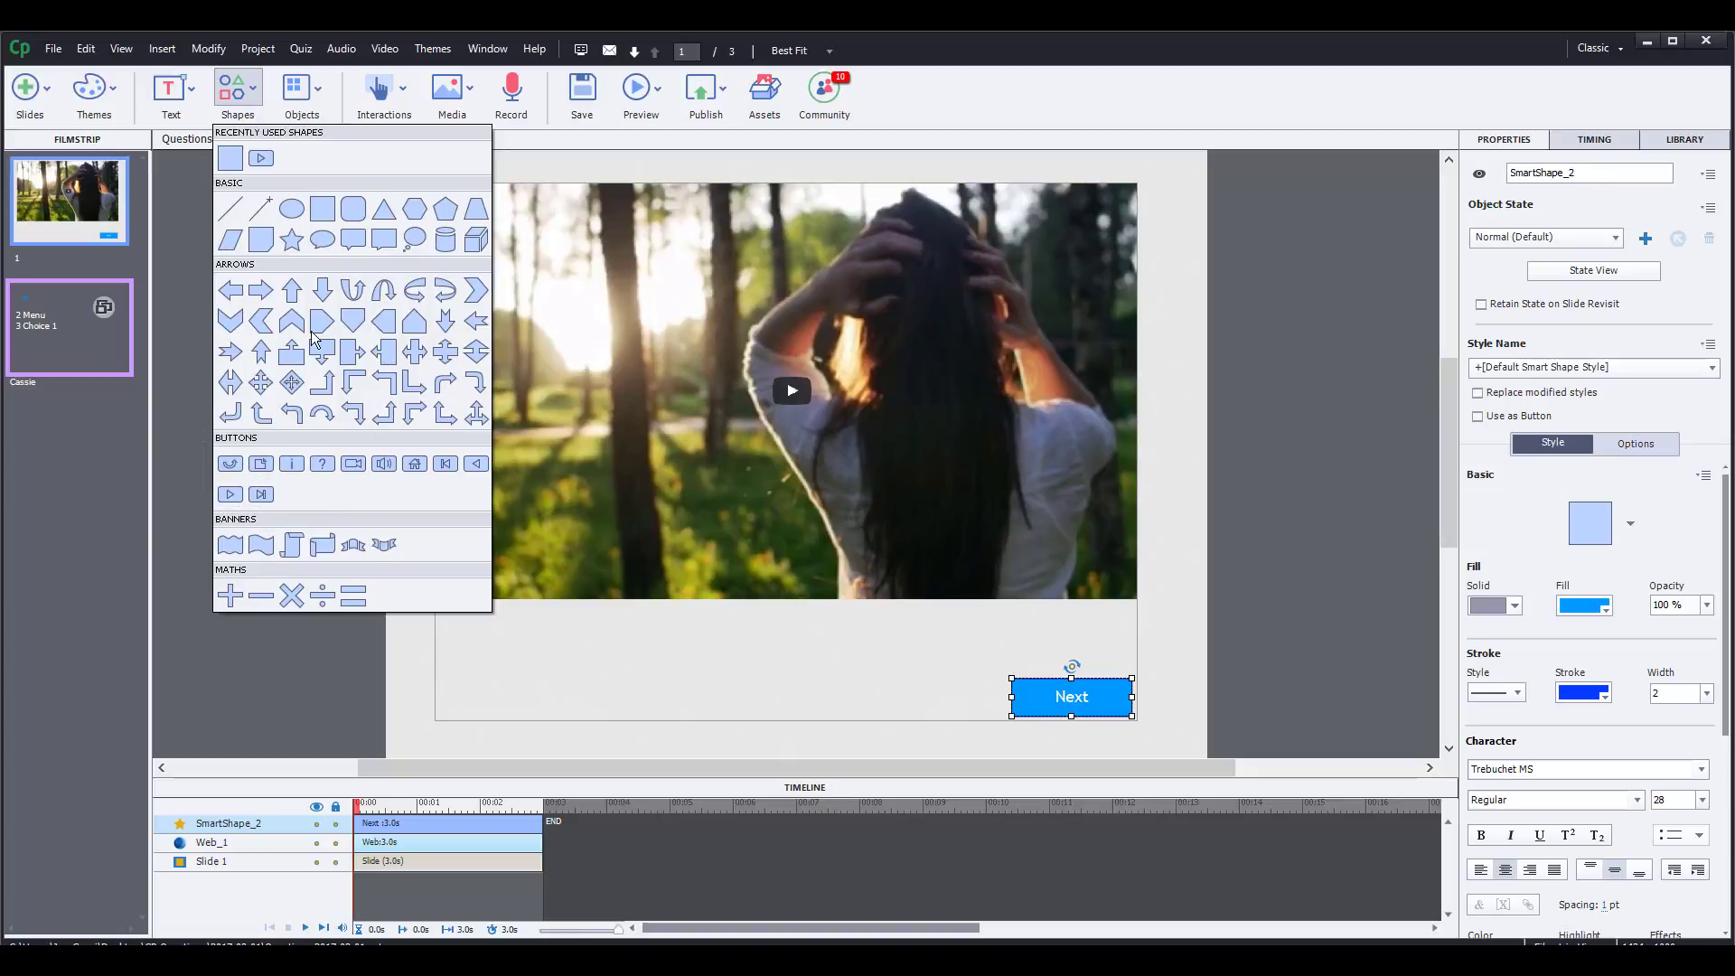
click(1479, 418)
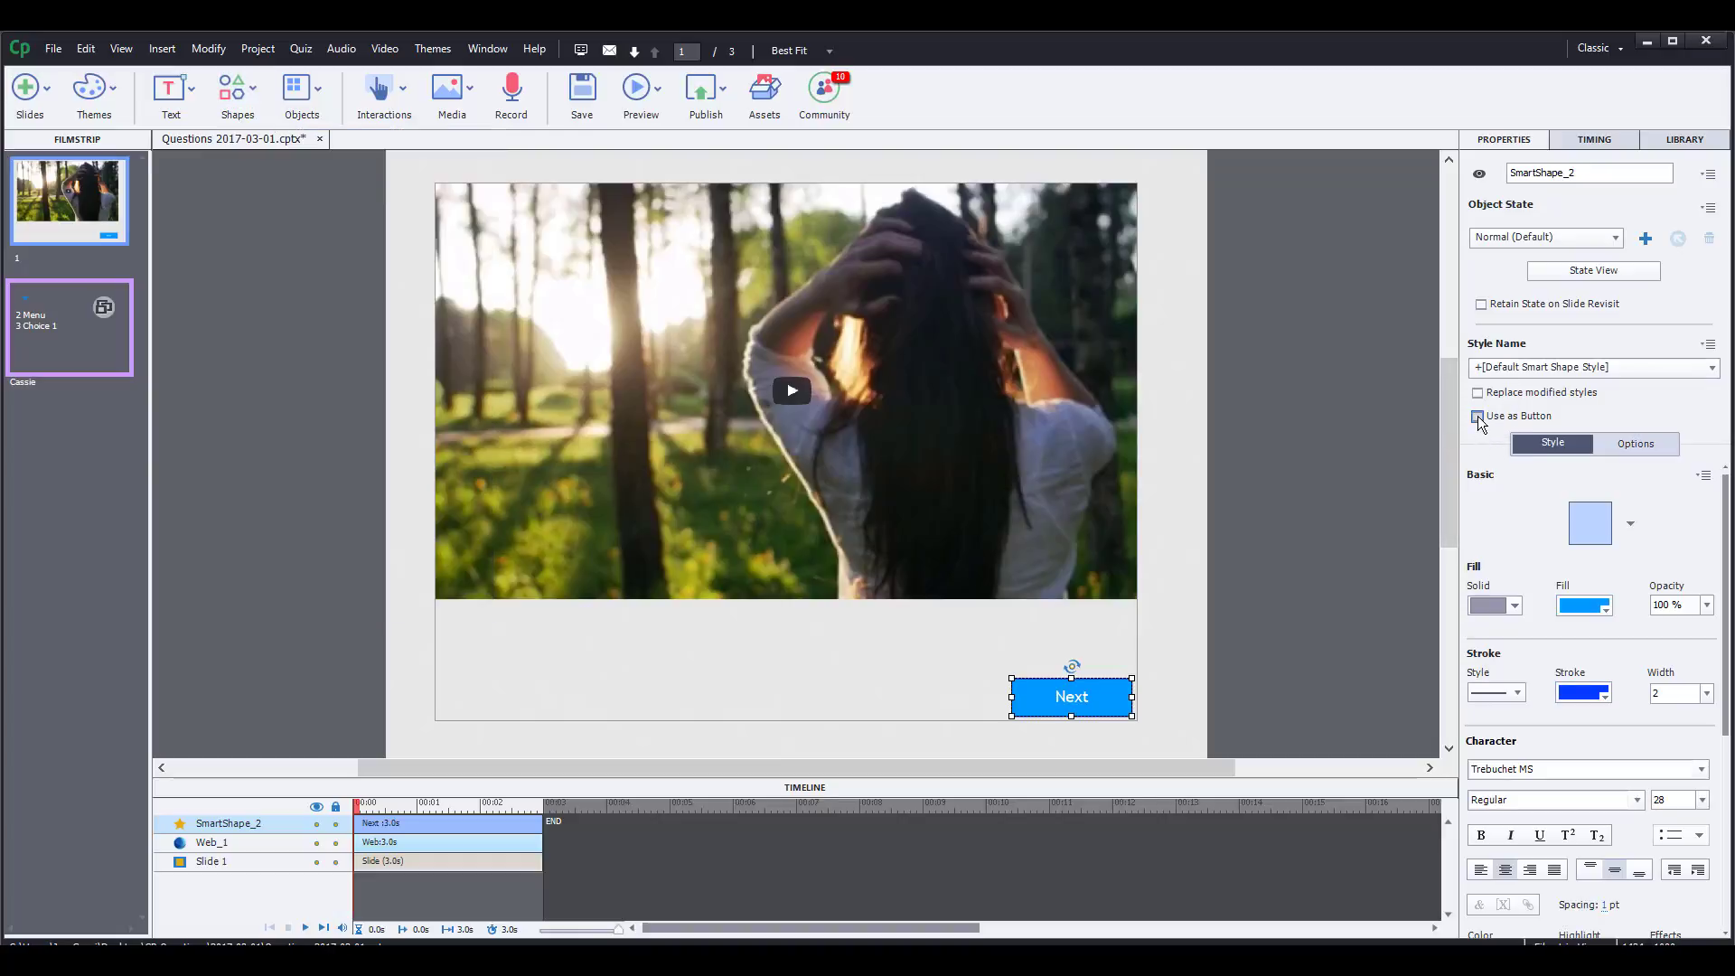
click(1545, 415)
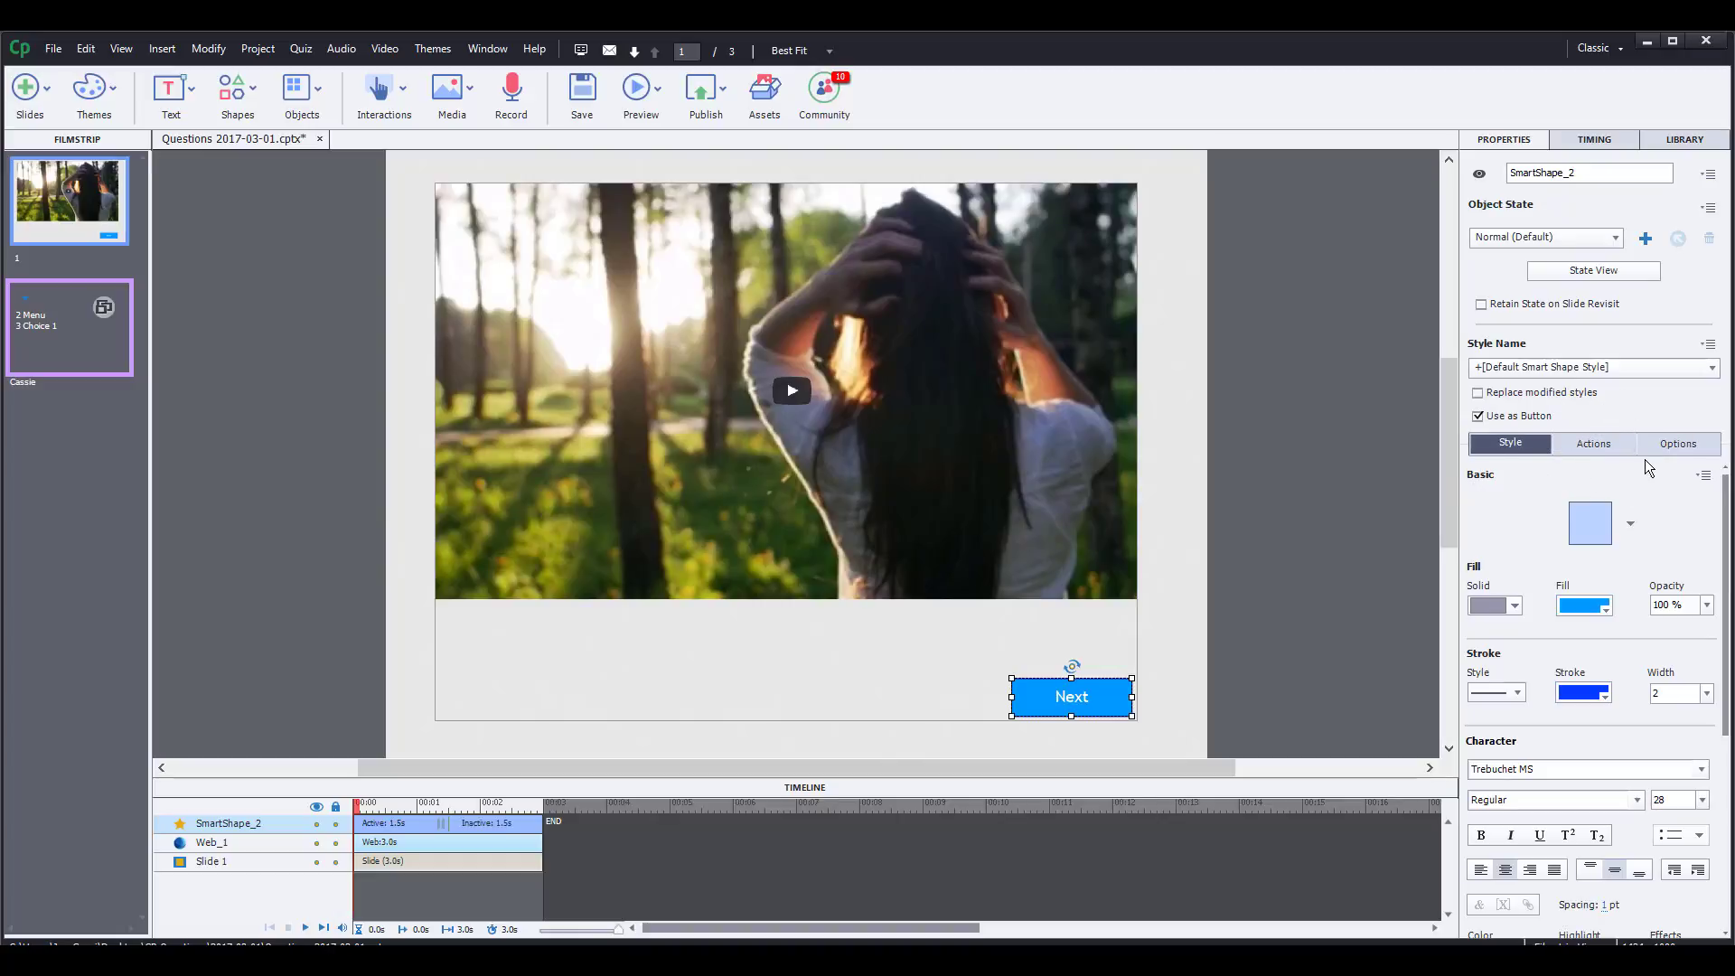
click(1478, 417)
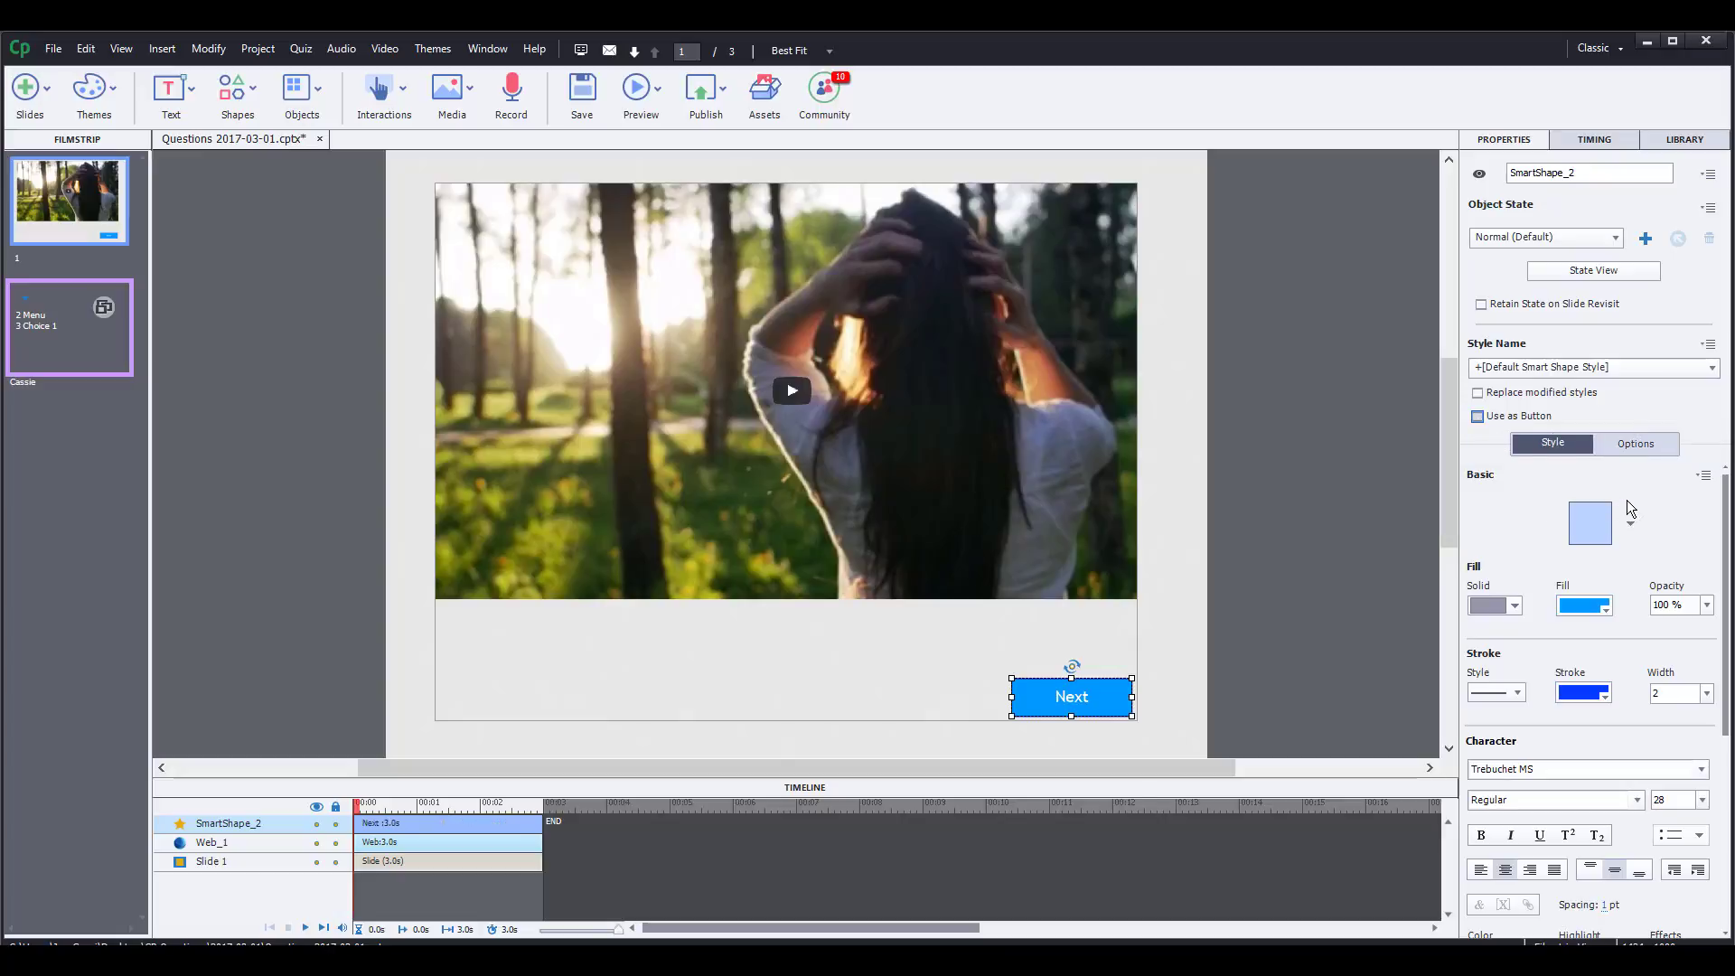
key(ctrl+z)
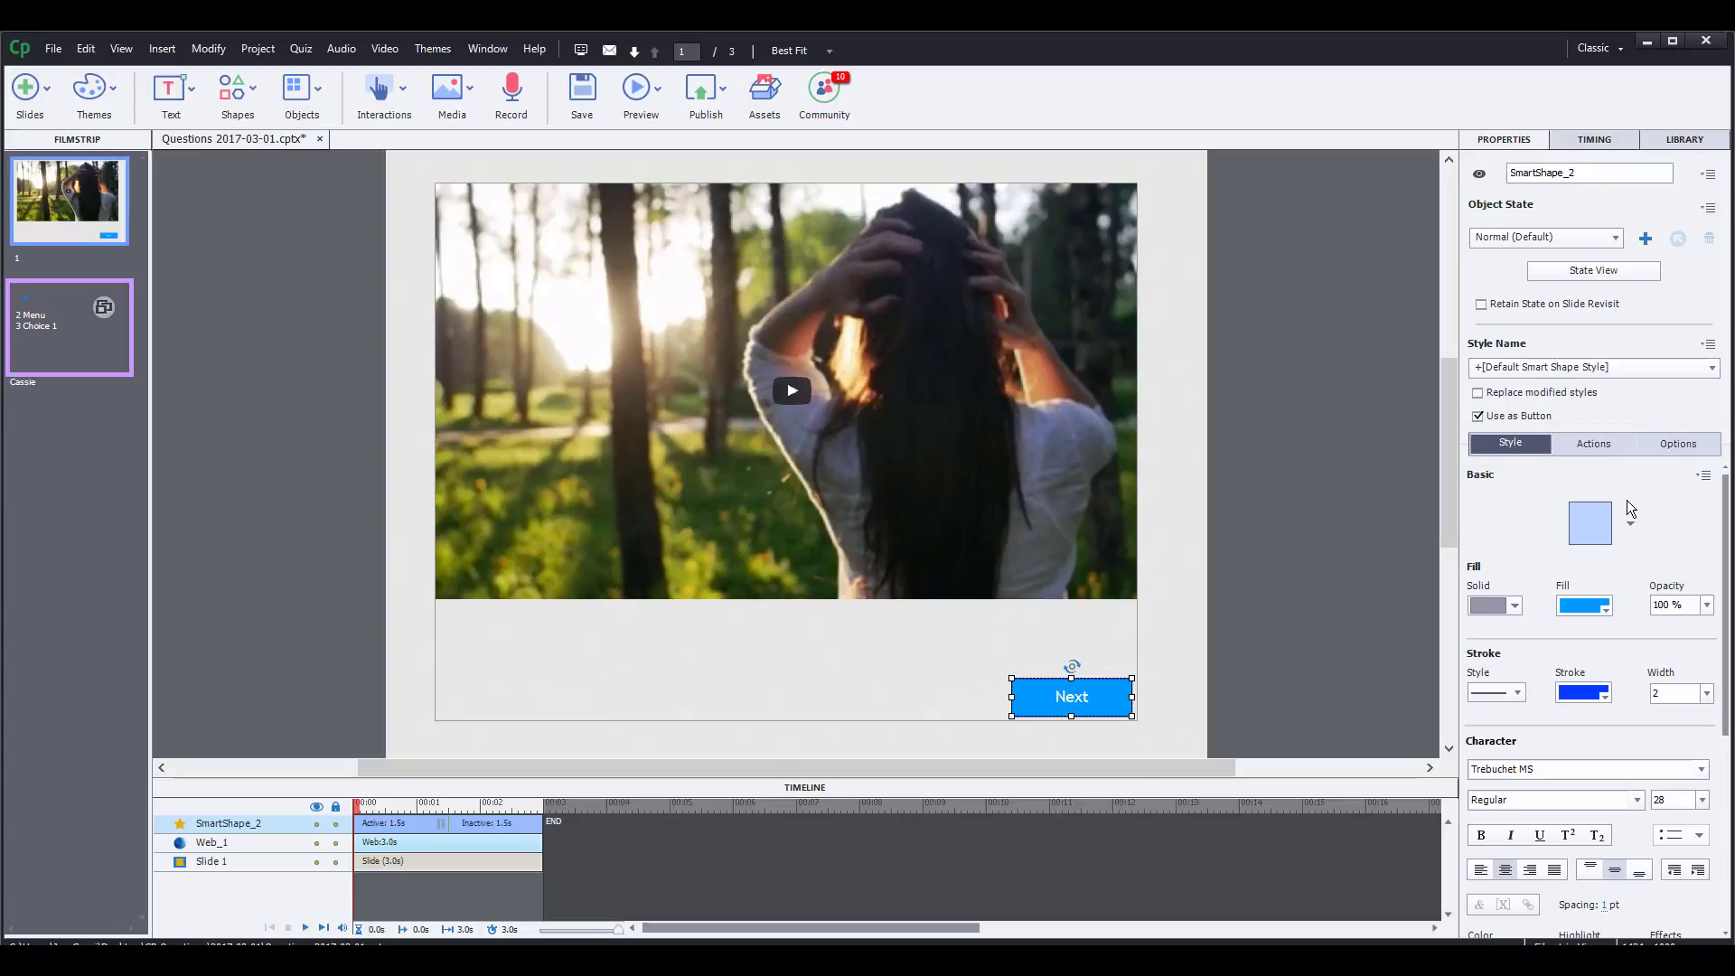
- Review the success actions available for the Next button, keeping Go to the next slide
click(1596, 448)
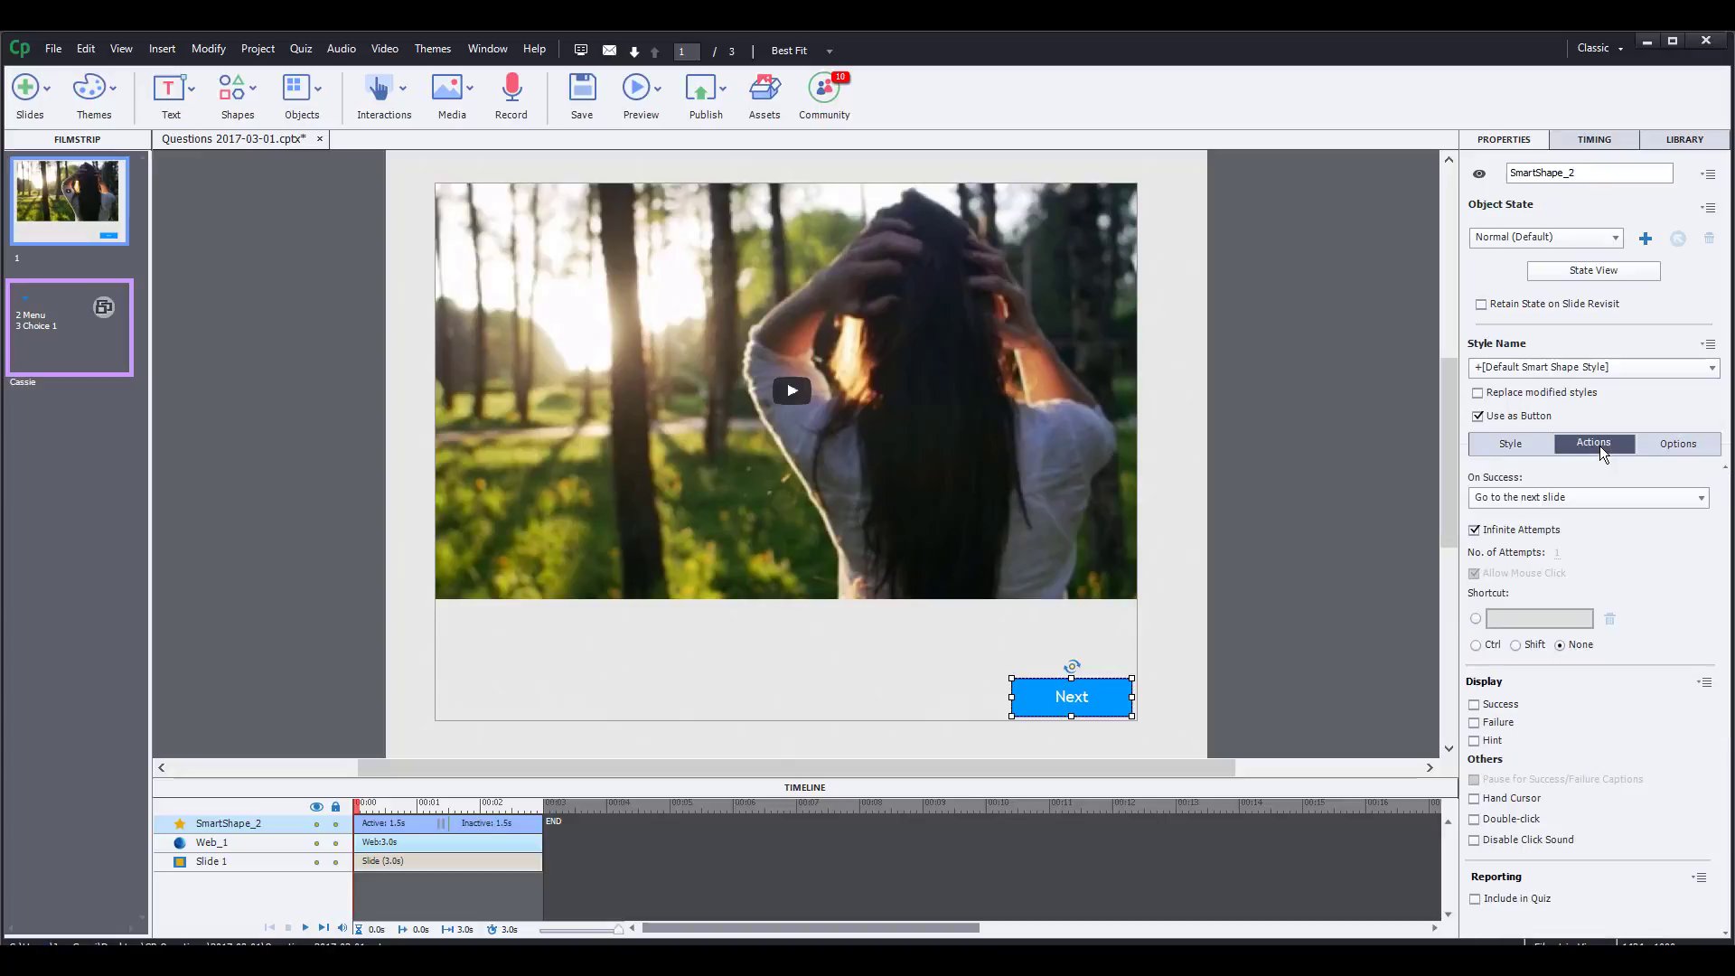
click(1607, 509)
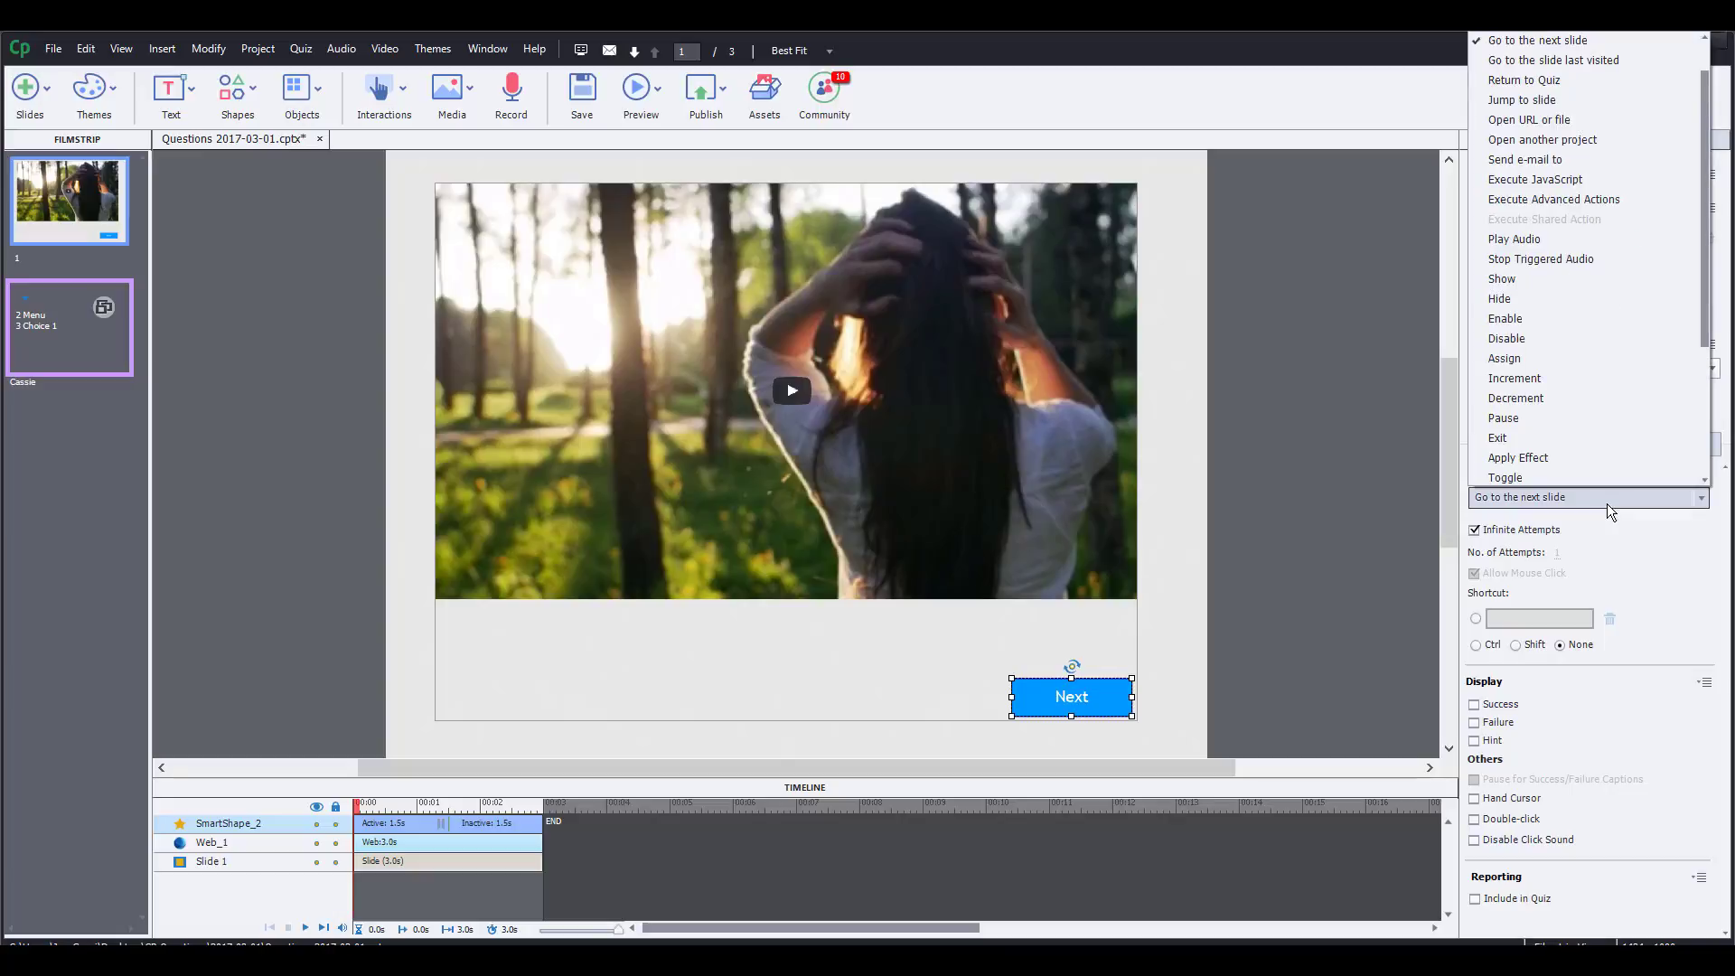
scroll(1594, 297, up, 1)
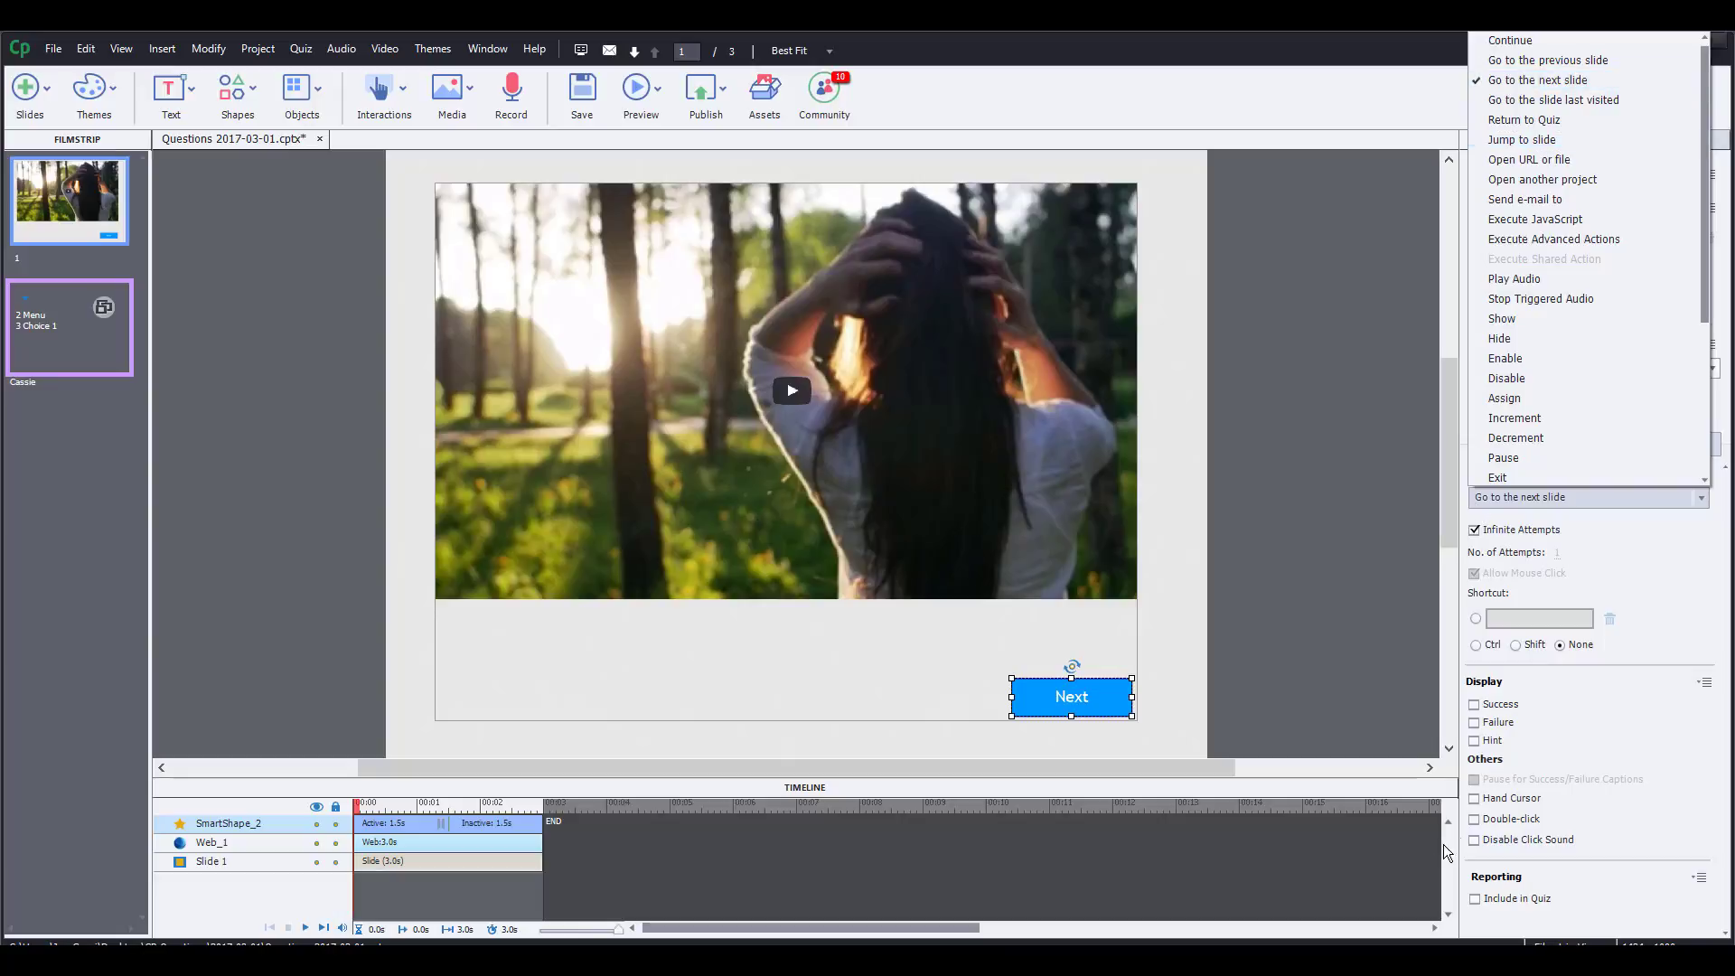
click(1118, 719)
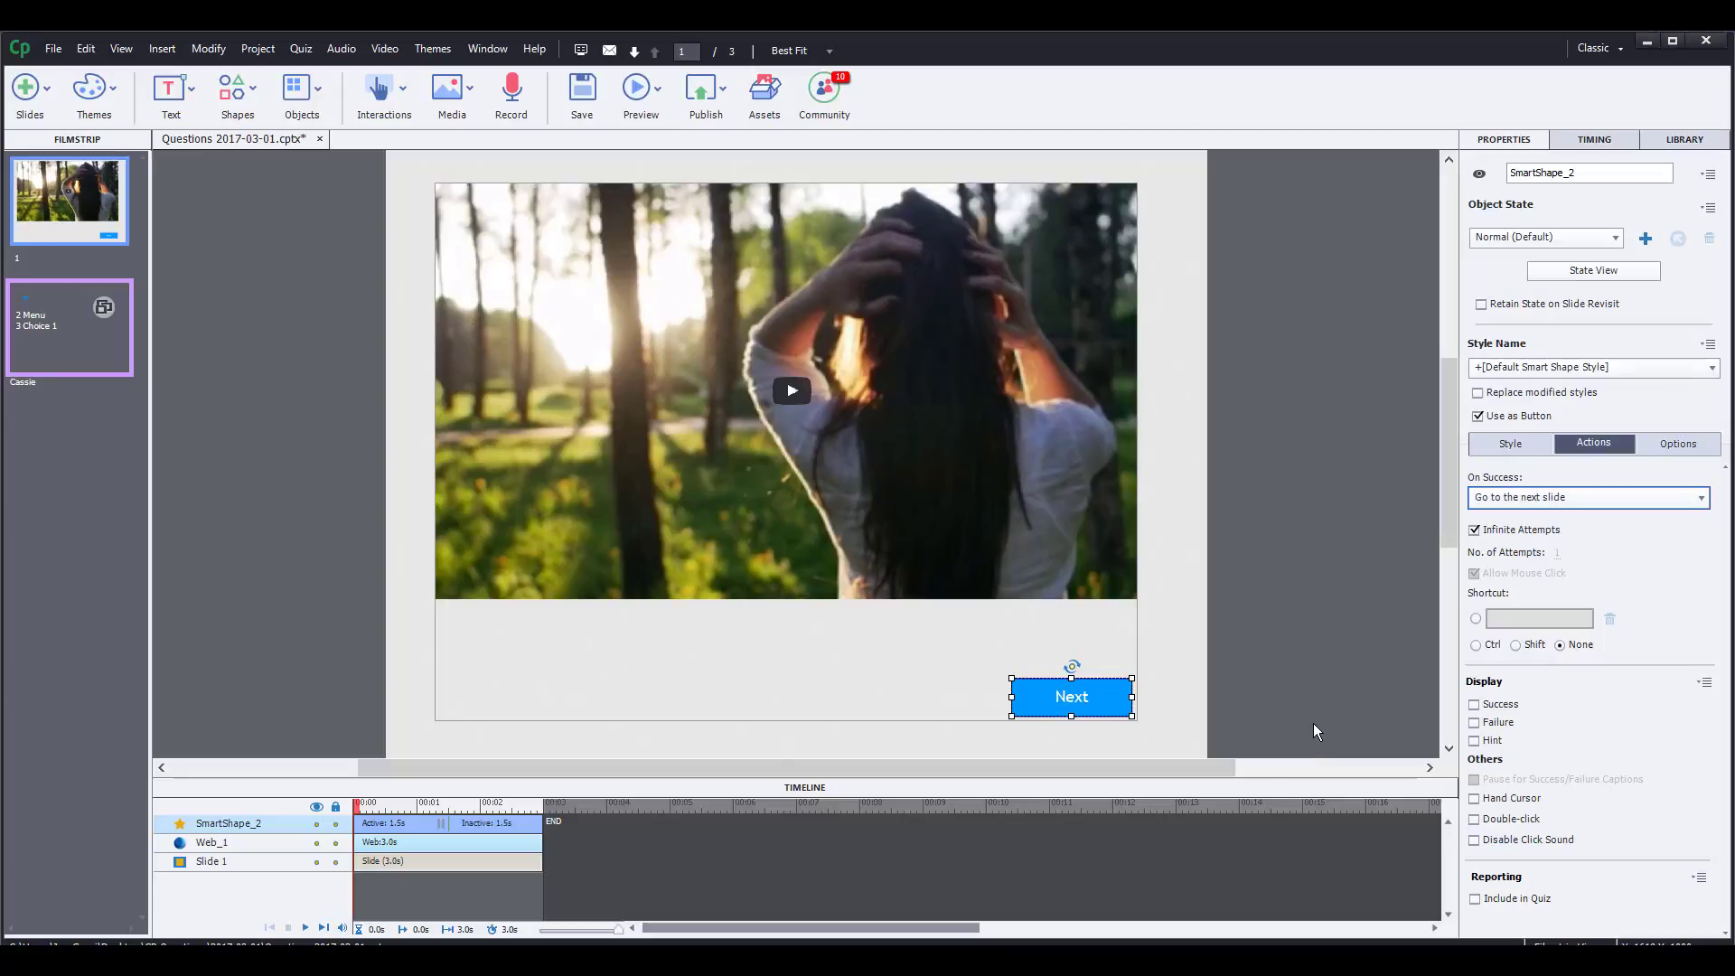
- Preview the project as HTML5 in the browser, test the Next button, and close the preview
click(1074, 698)
click(640, 99)
click(674, 289)
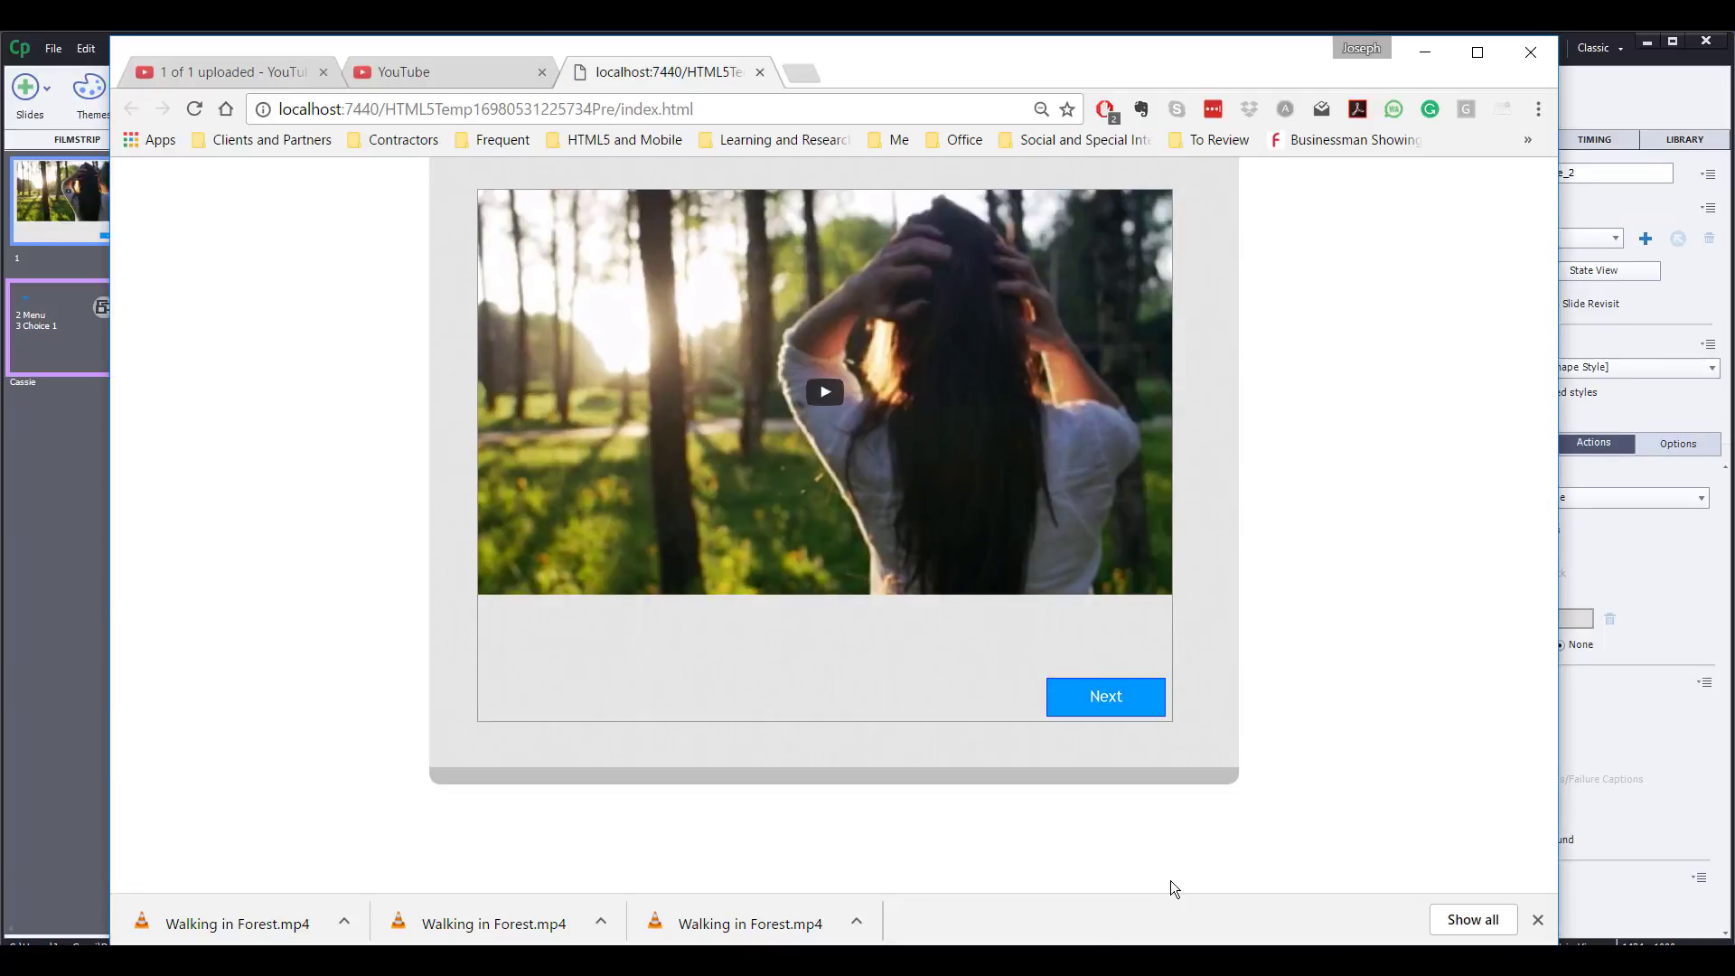
click(1126, 703)
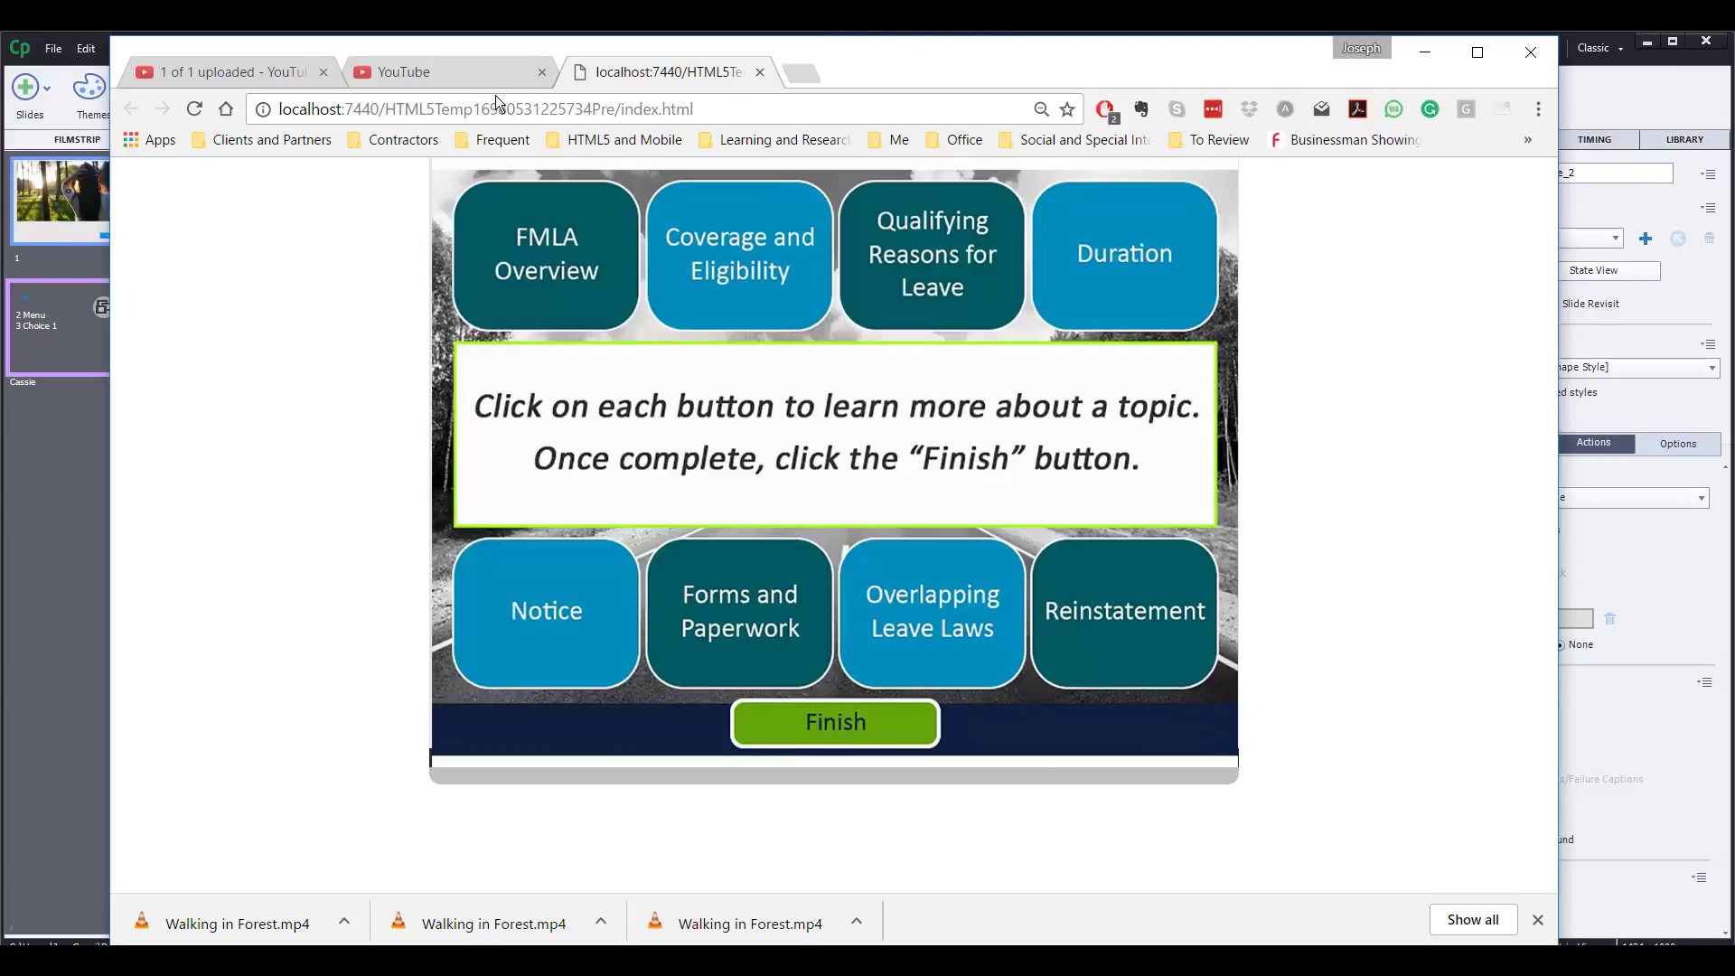
click(759, 75)
click(65, 437)
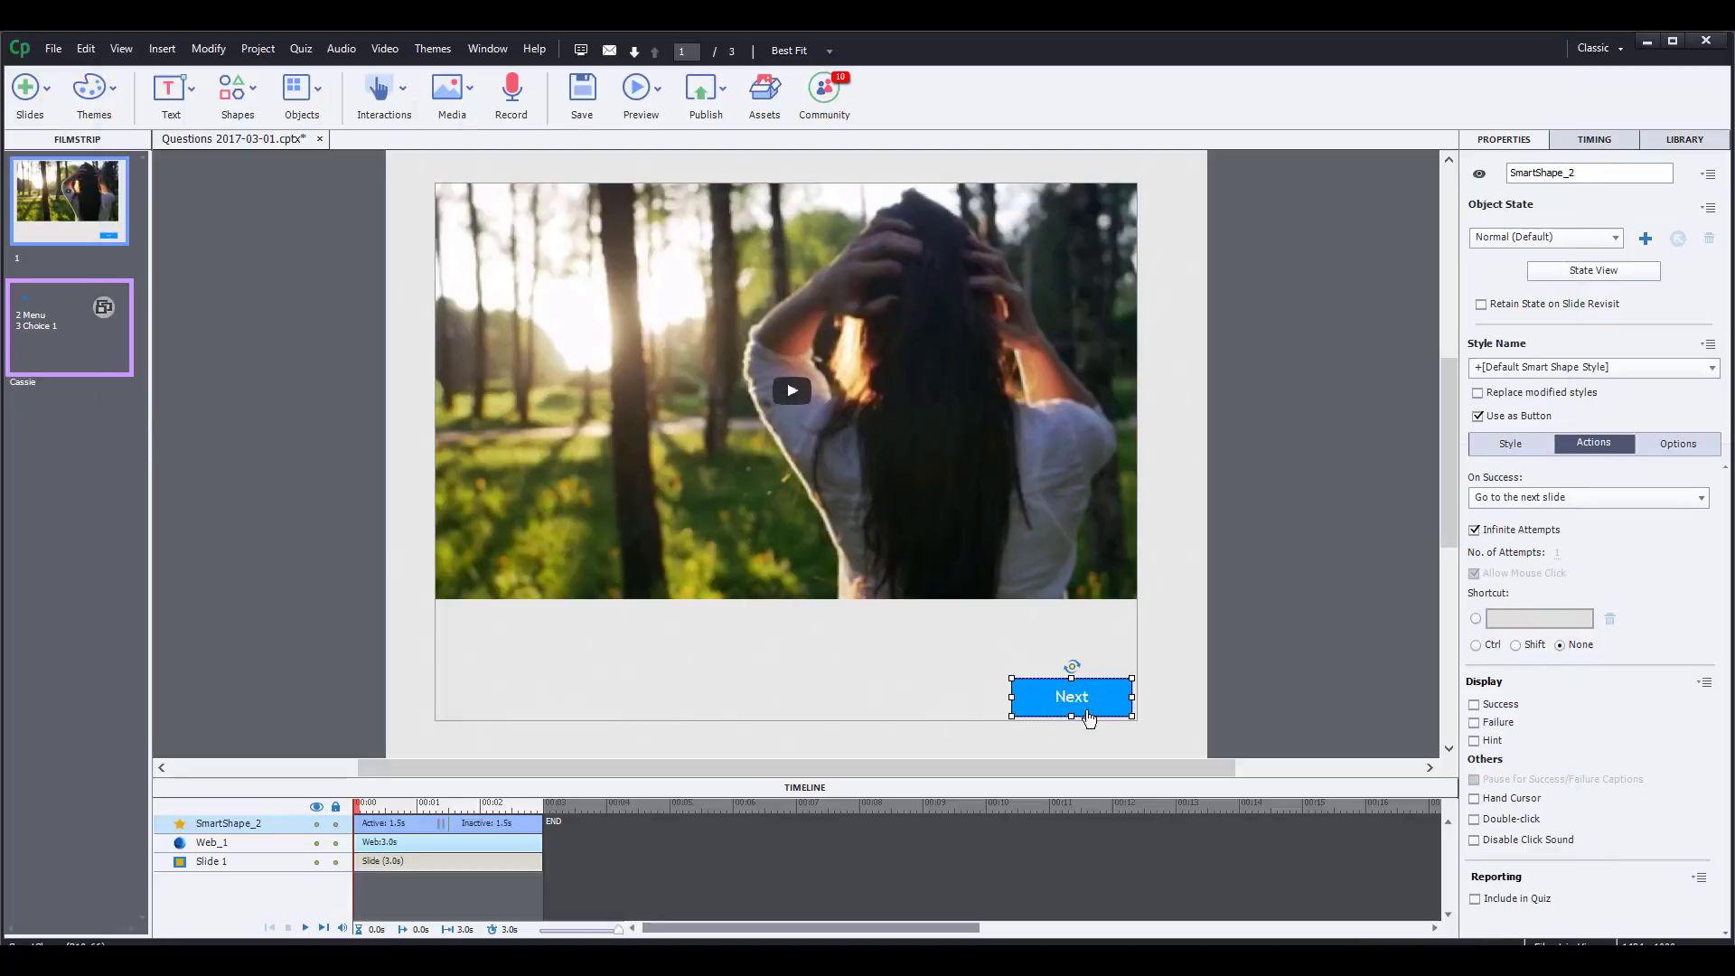
- Disable the click sound and enable the hand cursor for the Next button
click(1480, 841)
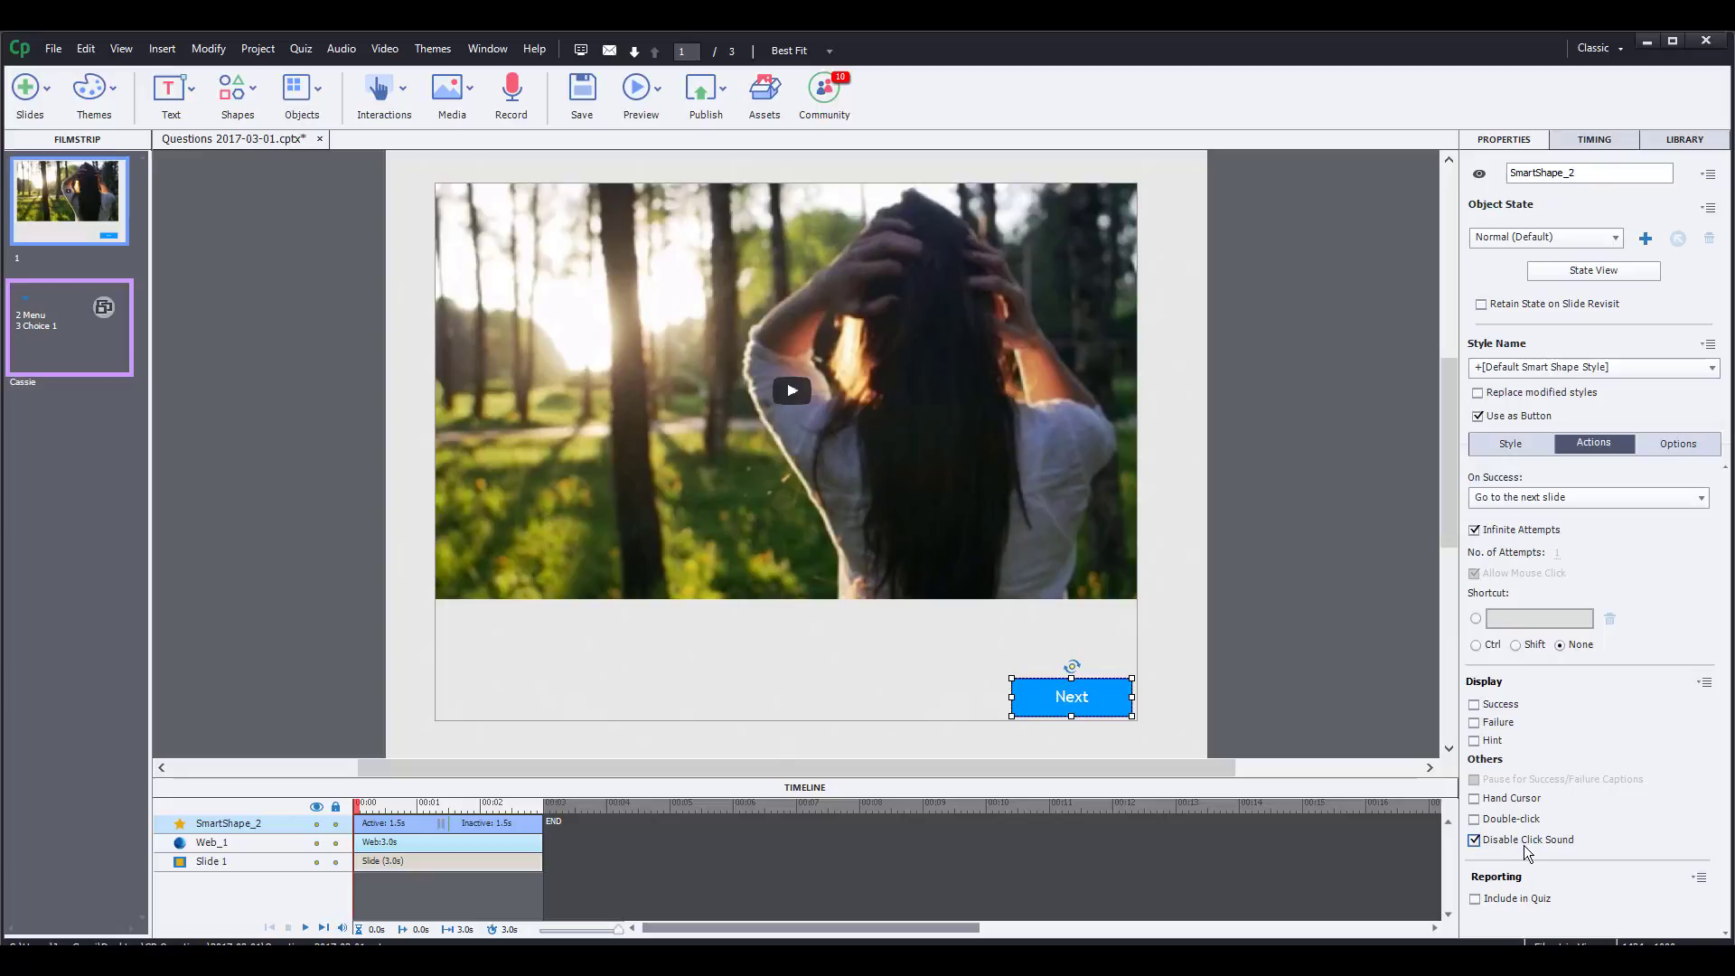
click(1476, 799)
- Expand the slide group and paste a copy of slide 1's Next button onto the Menu slide
click(81, 333)
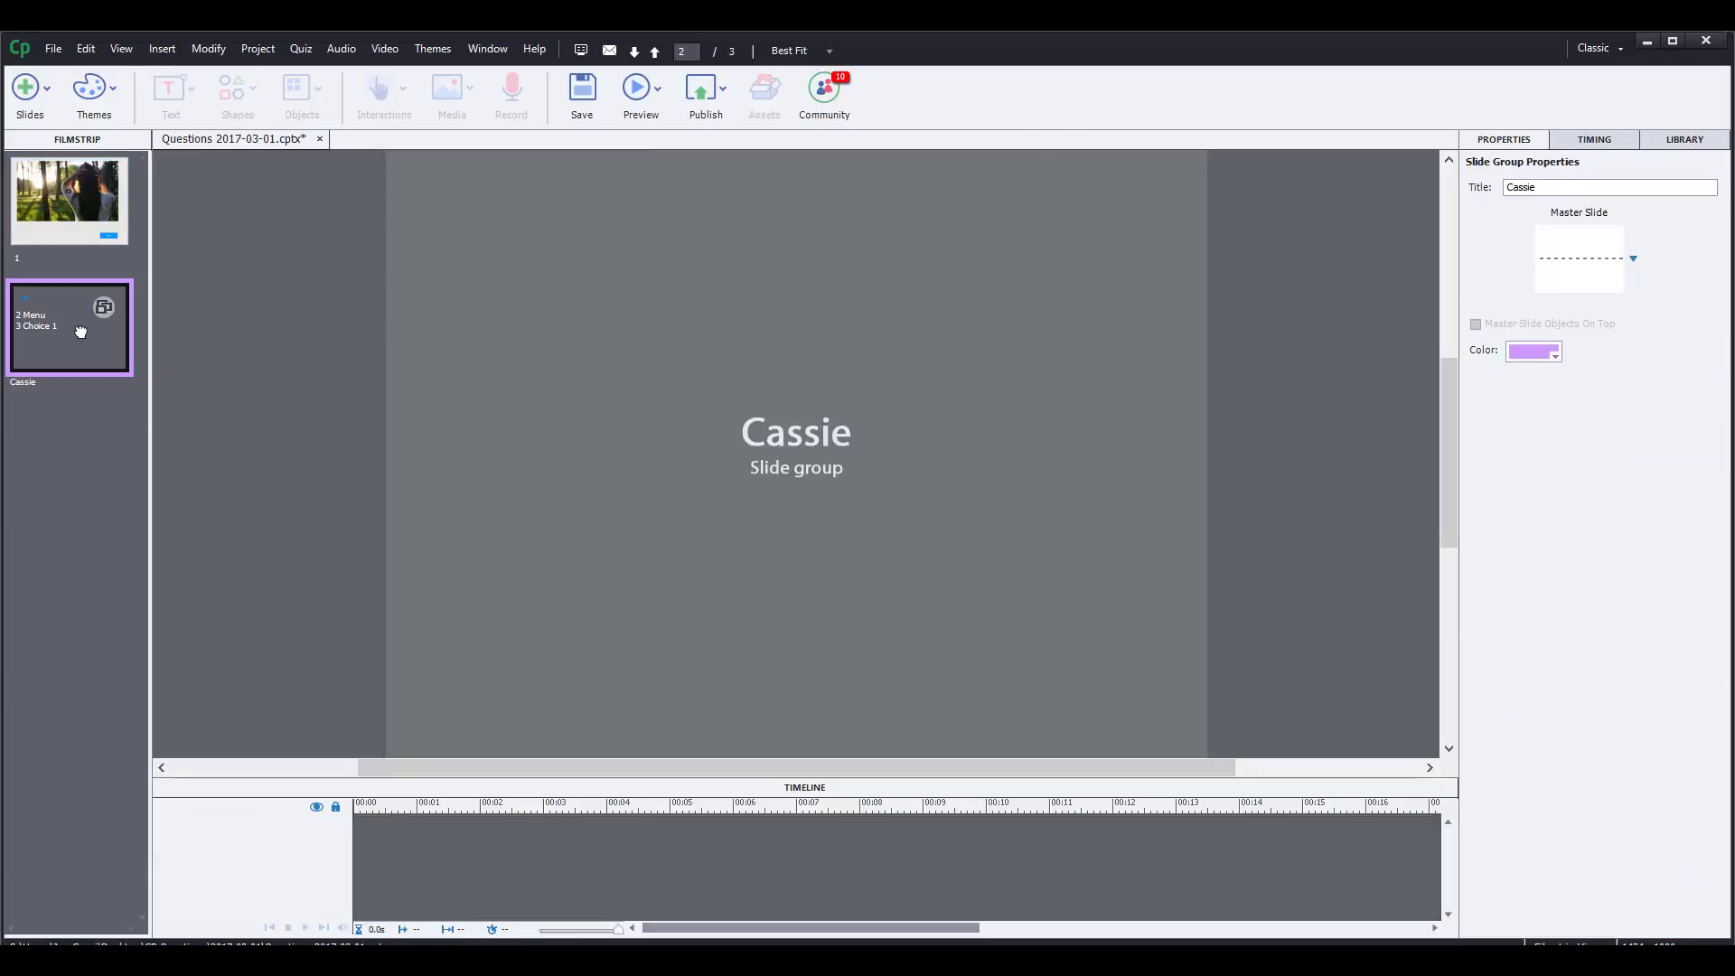
click(23, 297)
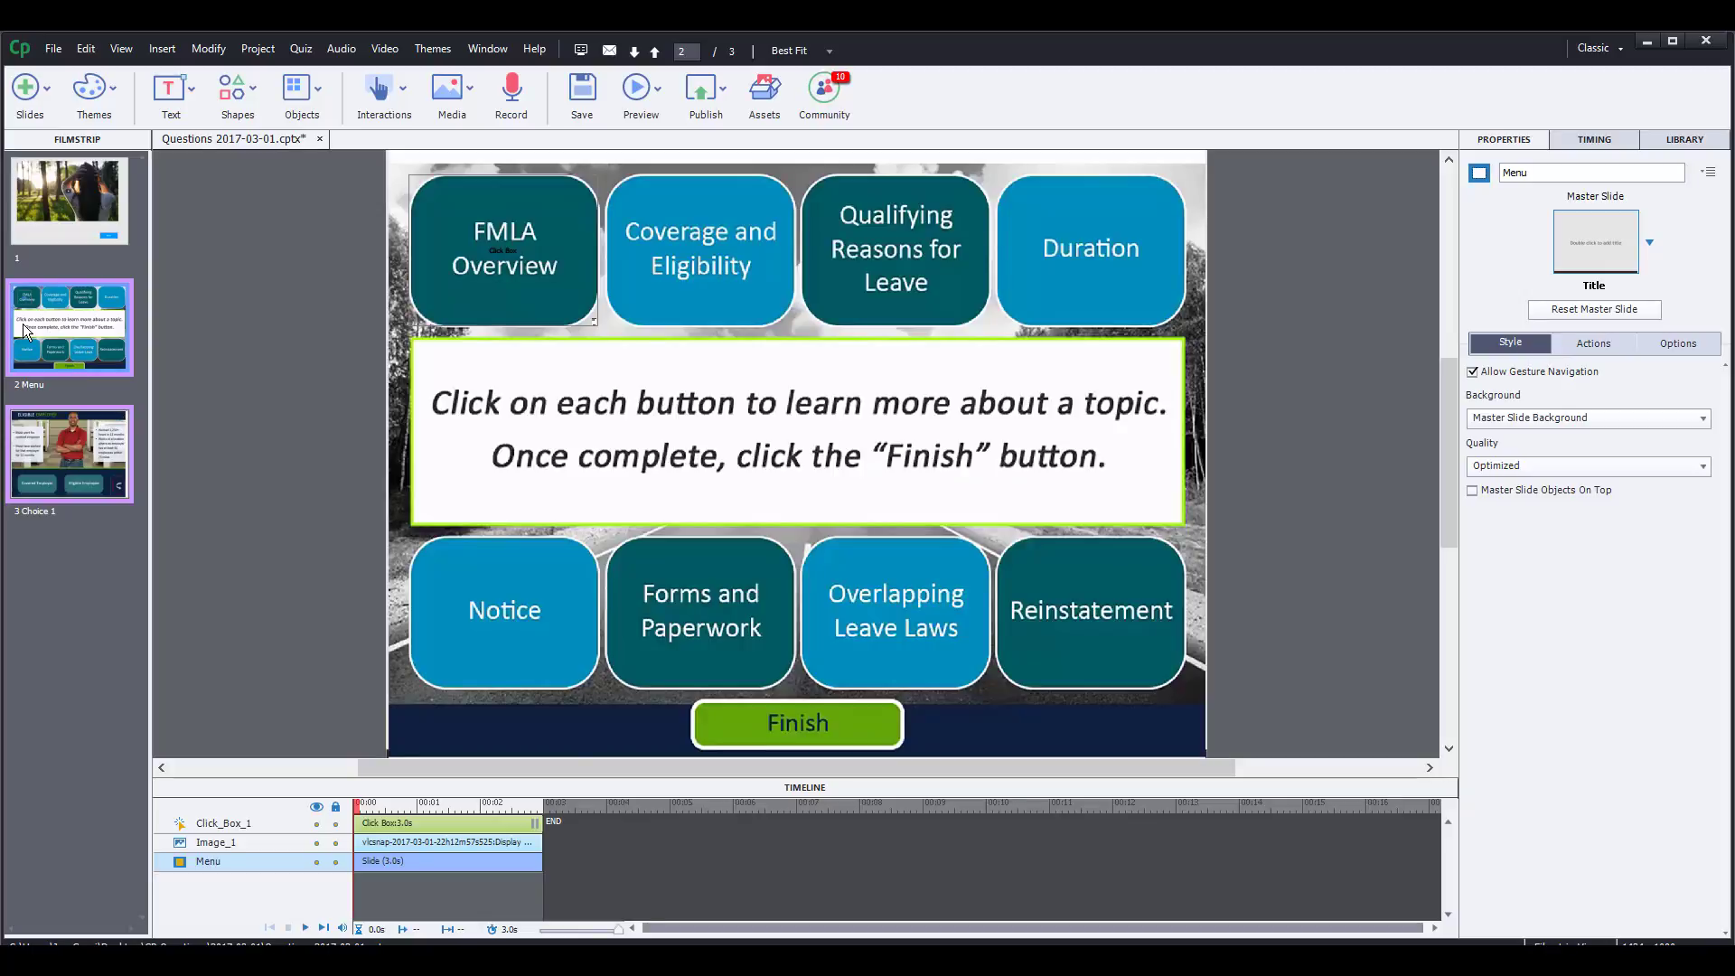
click(66, 225)
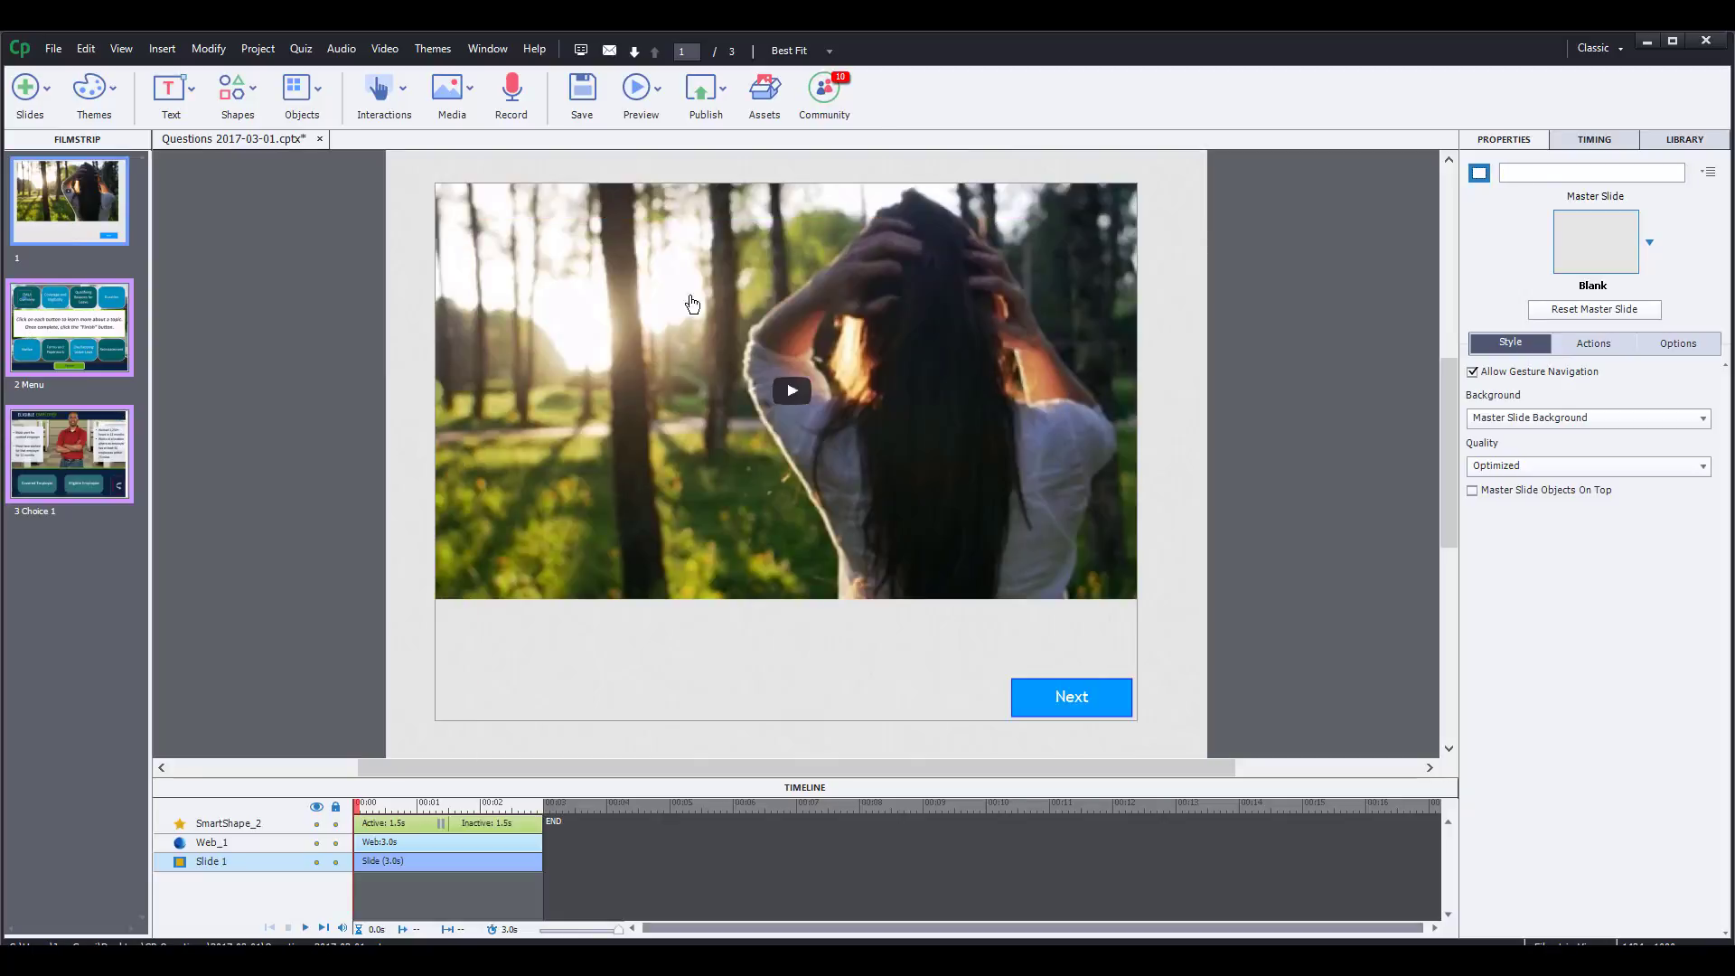
click(1083, 696)
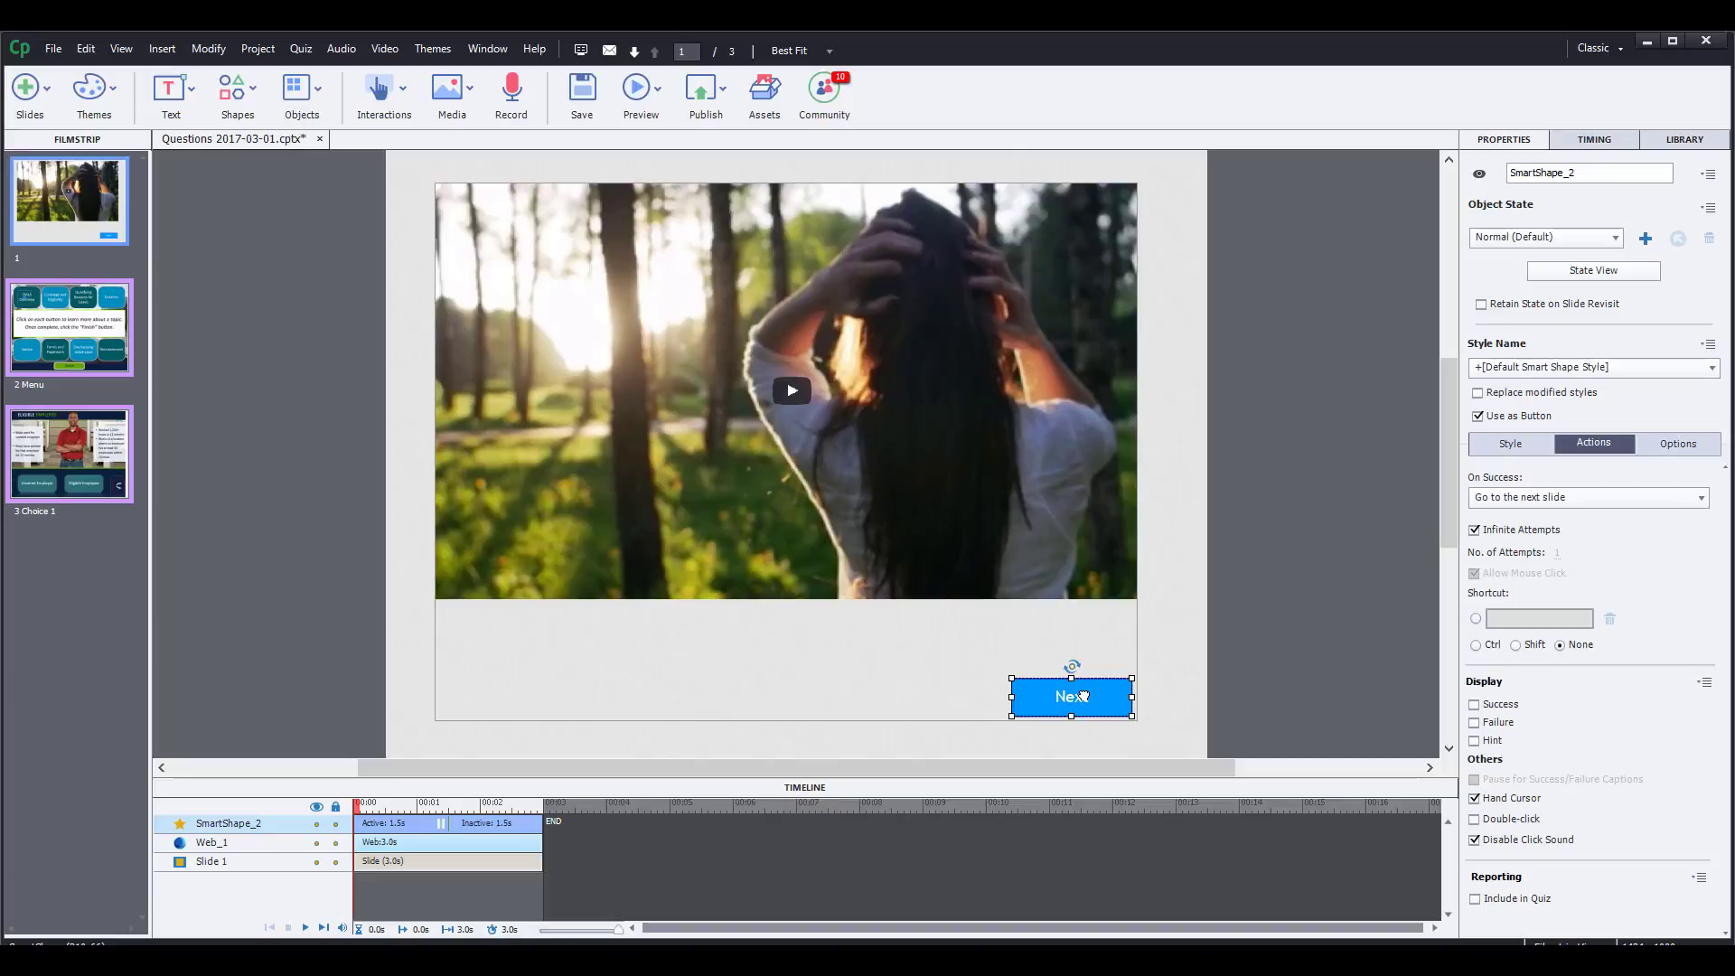
right_click(1083, 696)
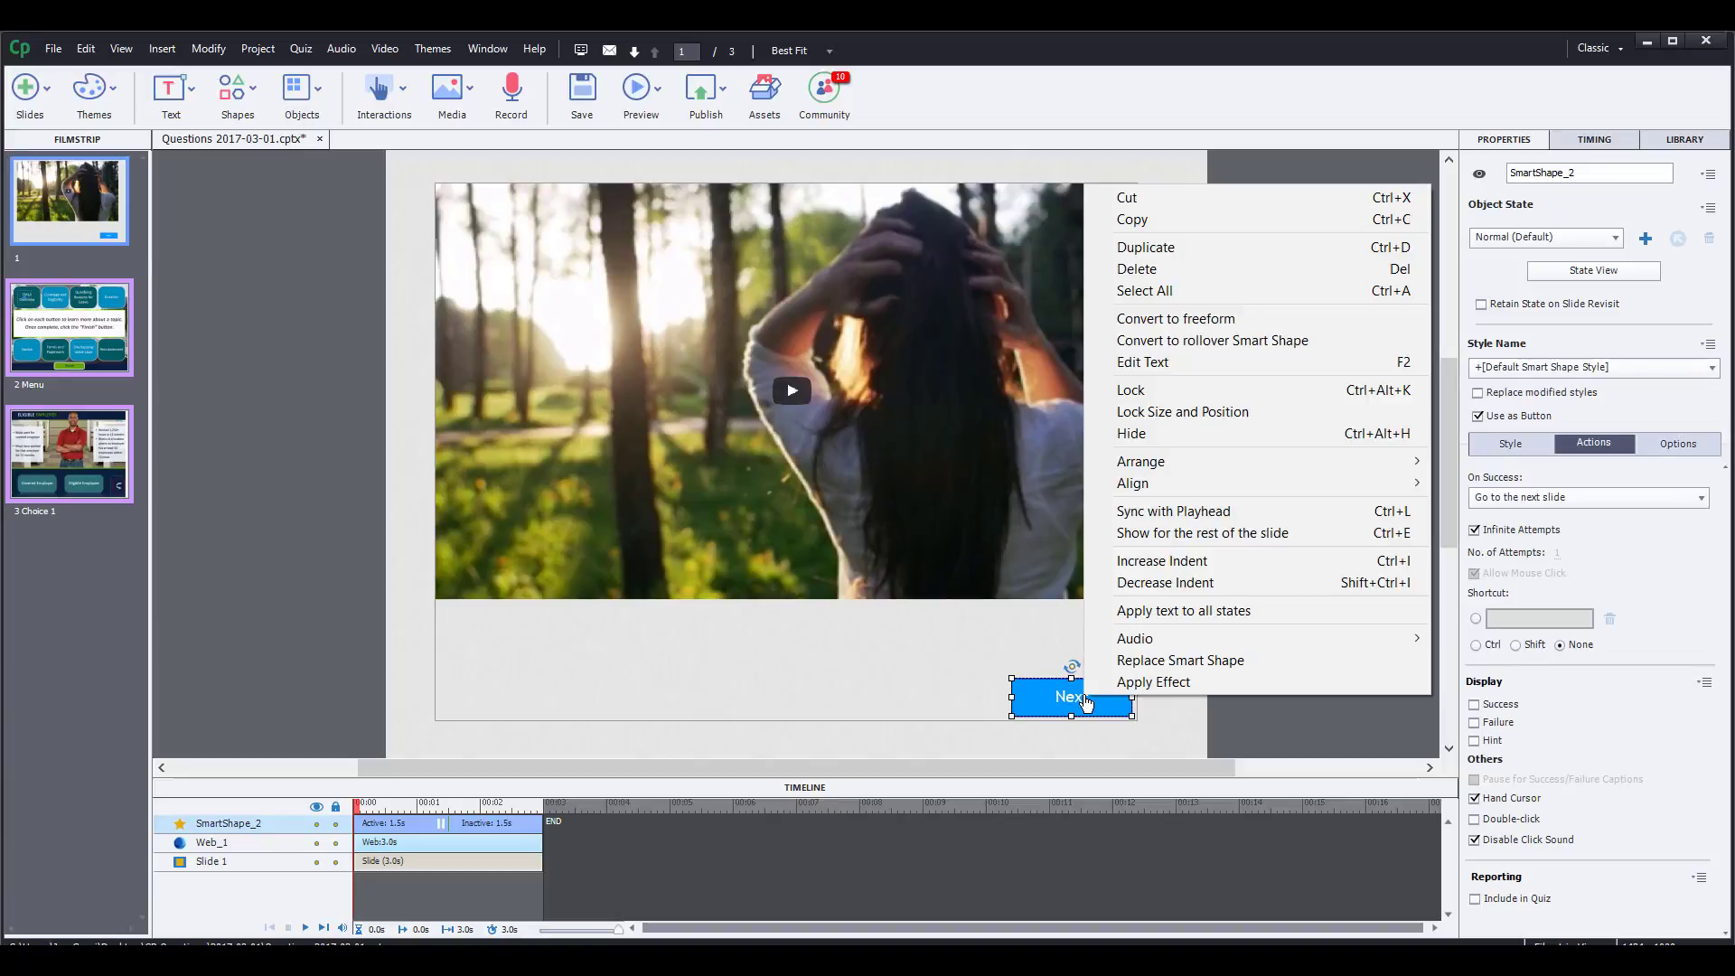
click(1229, 222)
click(73, 323)
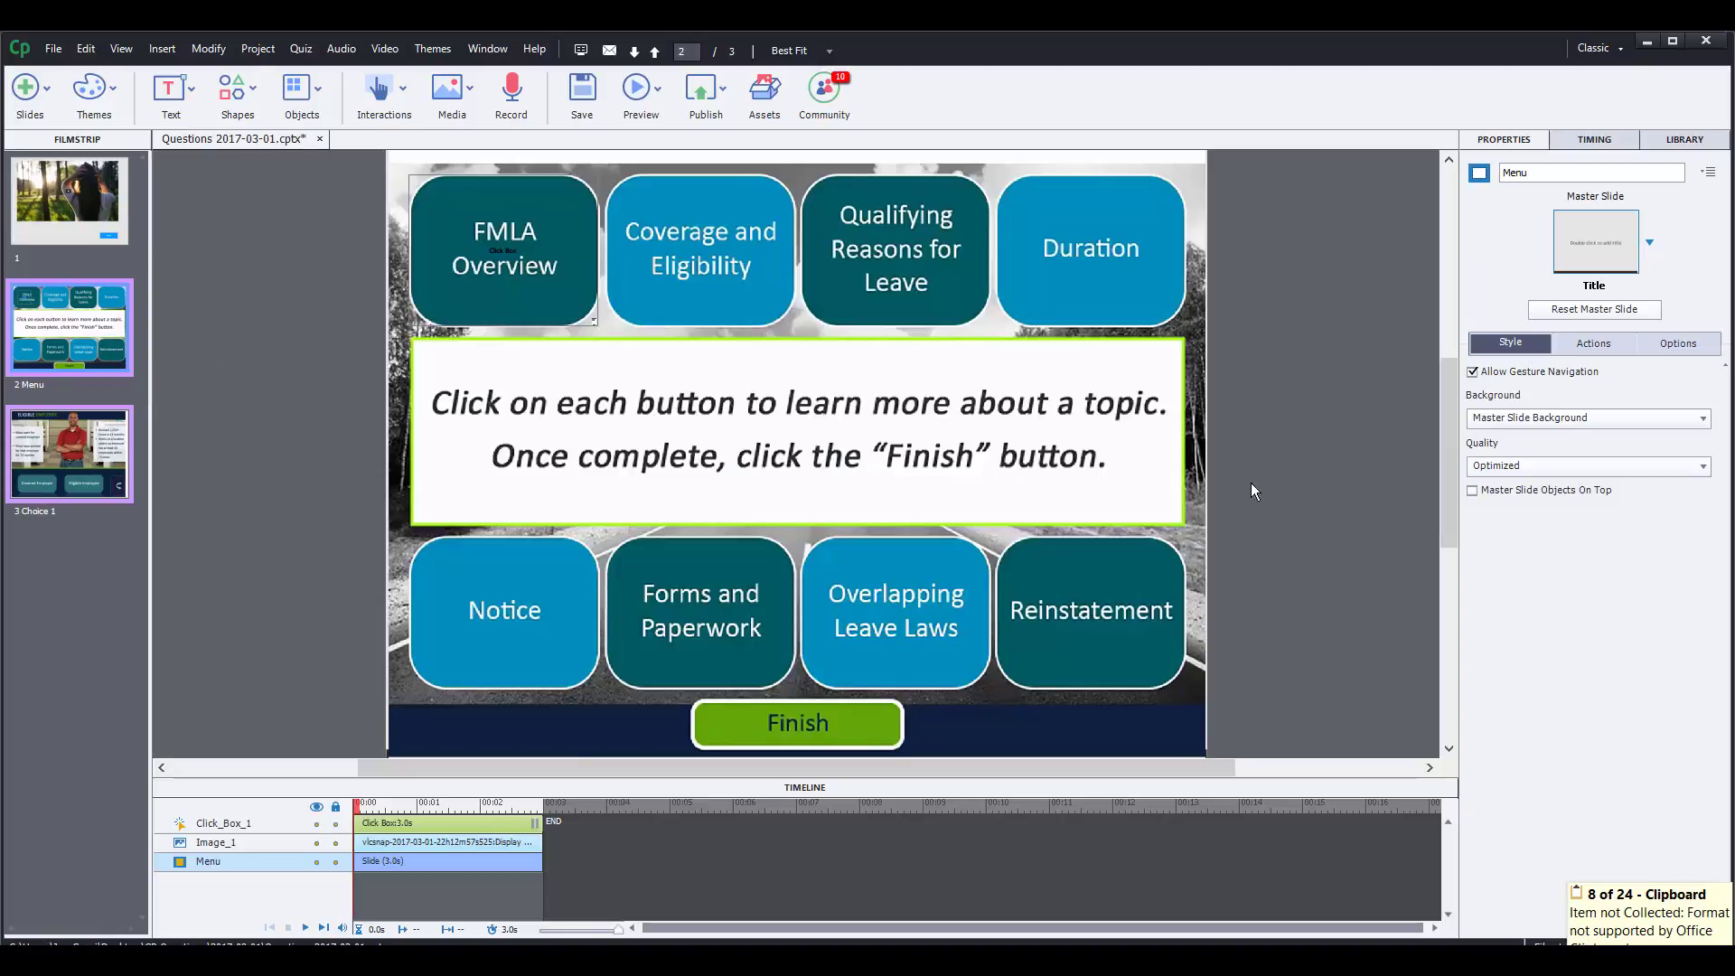
right_click(1075, 703)
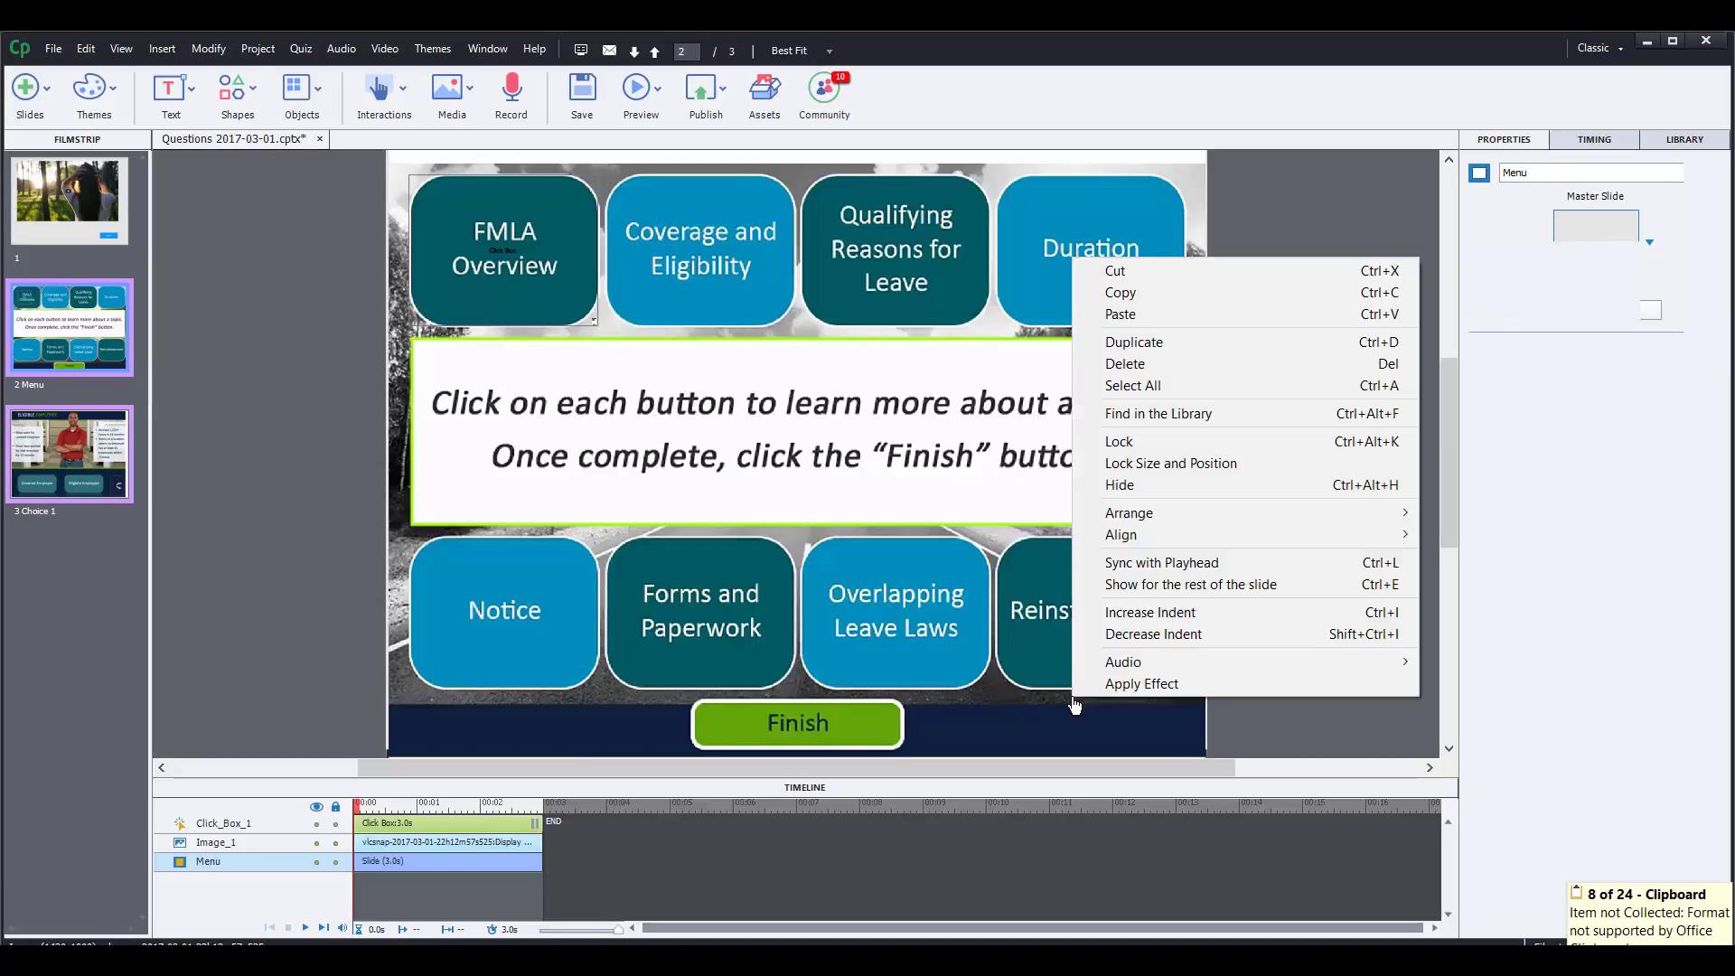
click(1129, 314)
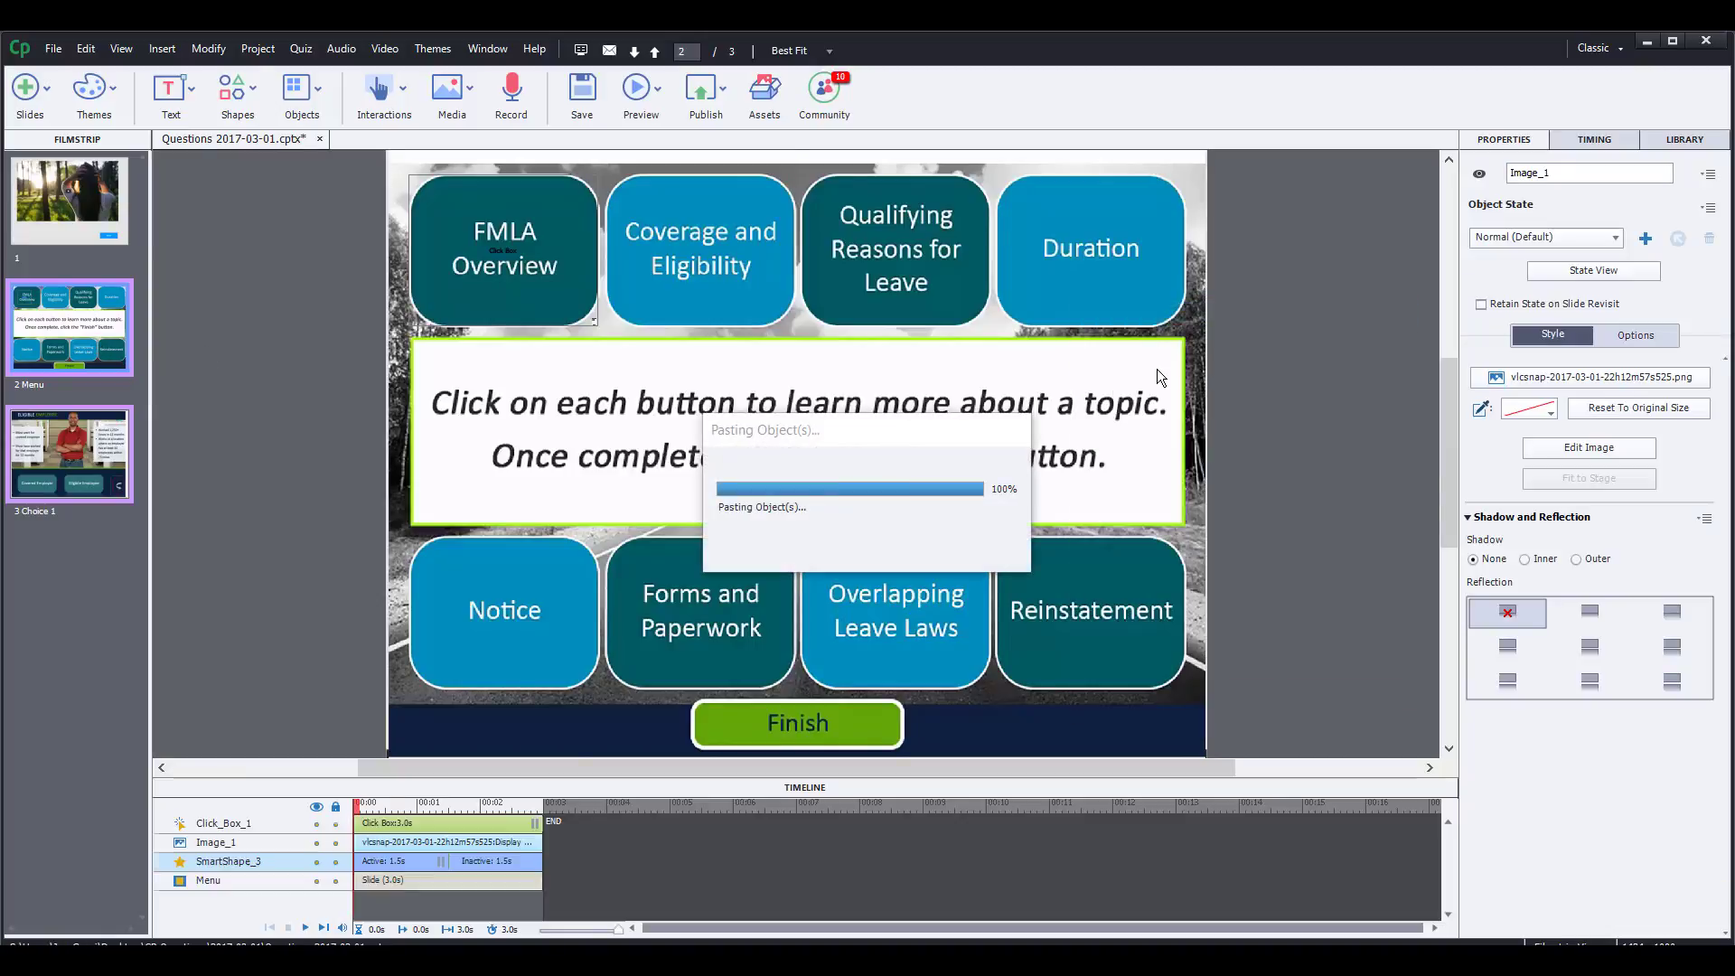
click(1096, 728)
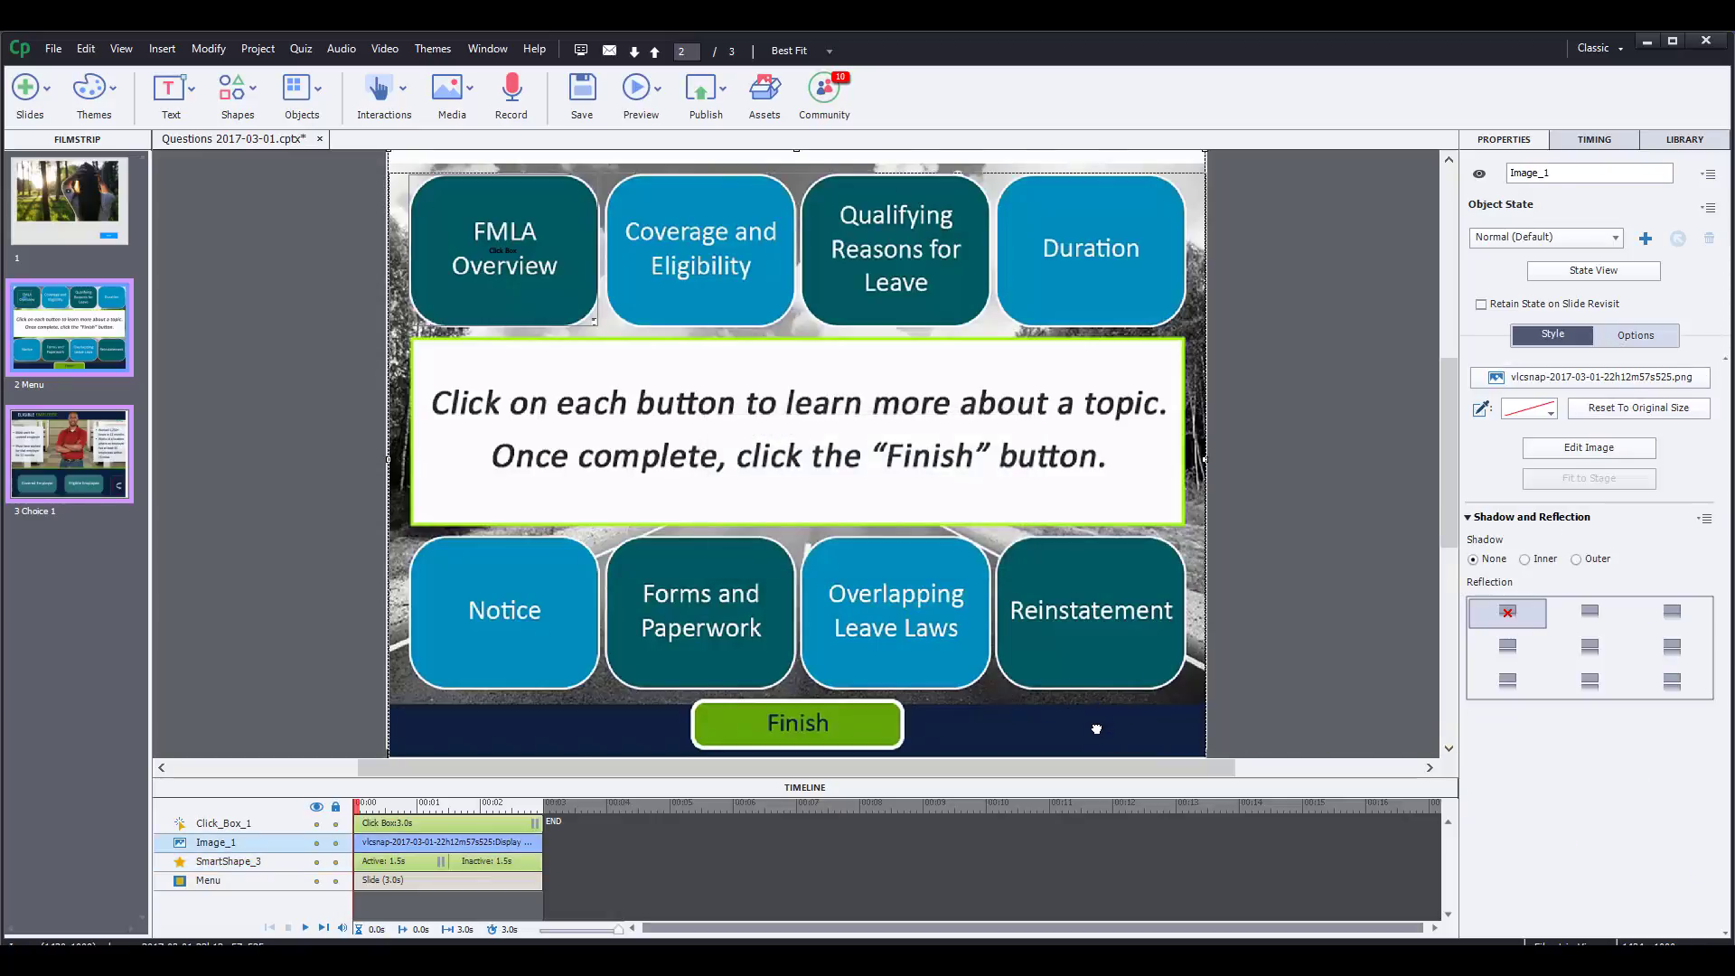
drag(1096, 729, 1098, 728)
key(ctrl+z)
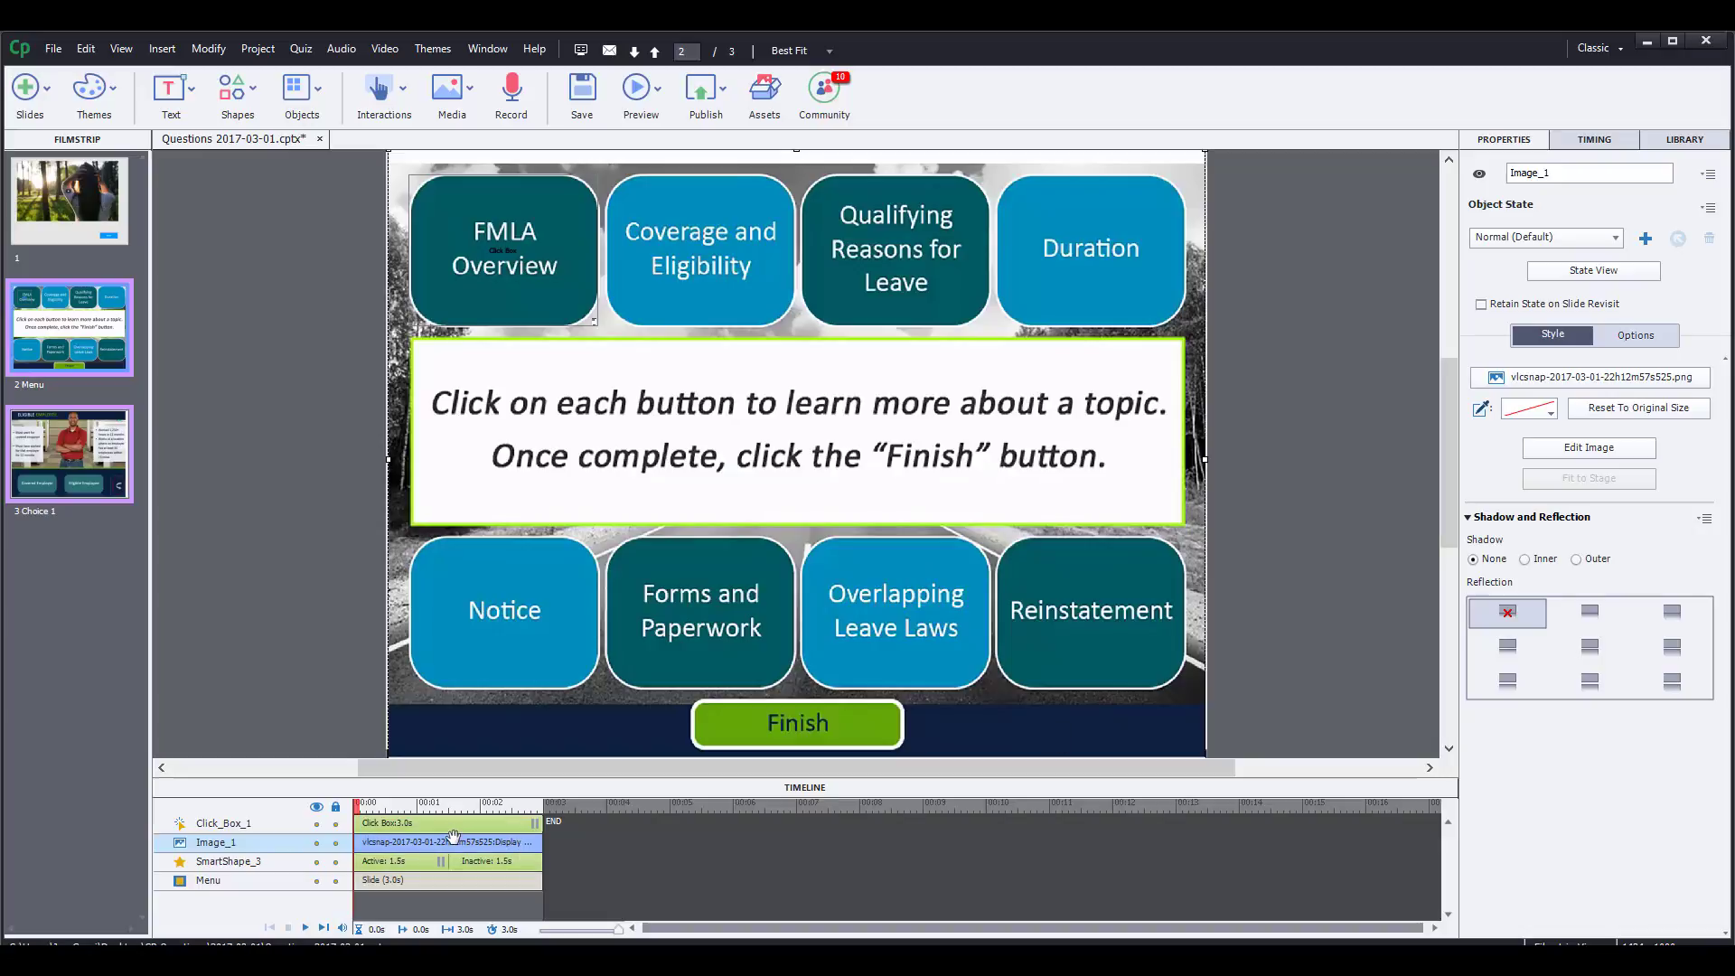
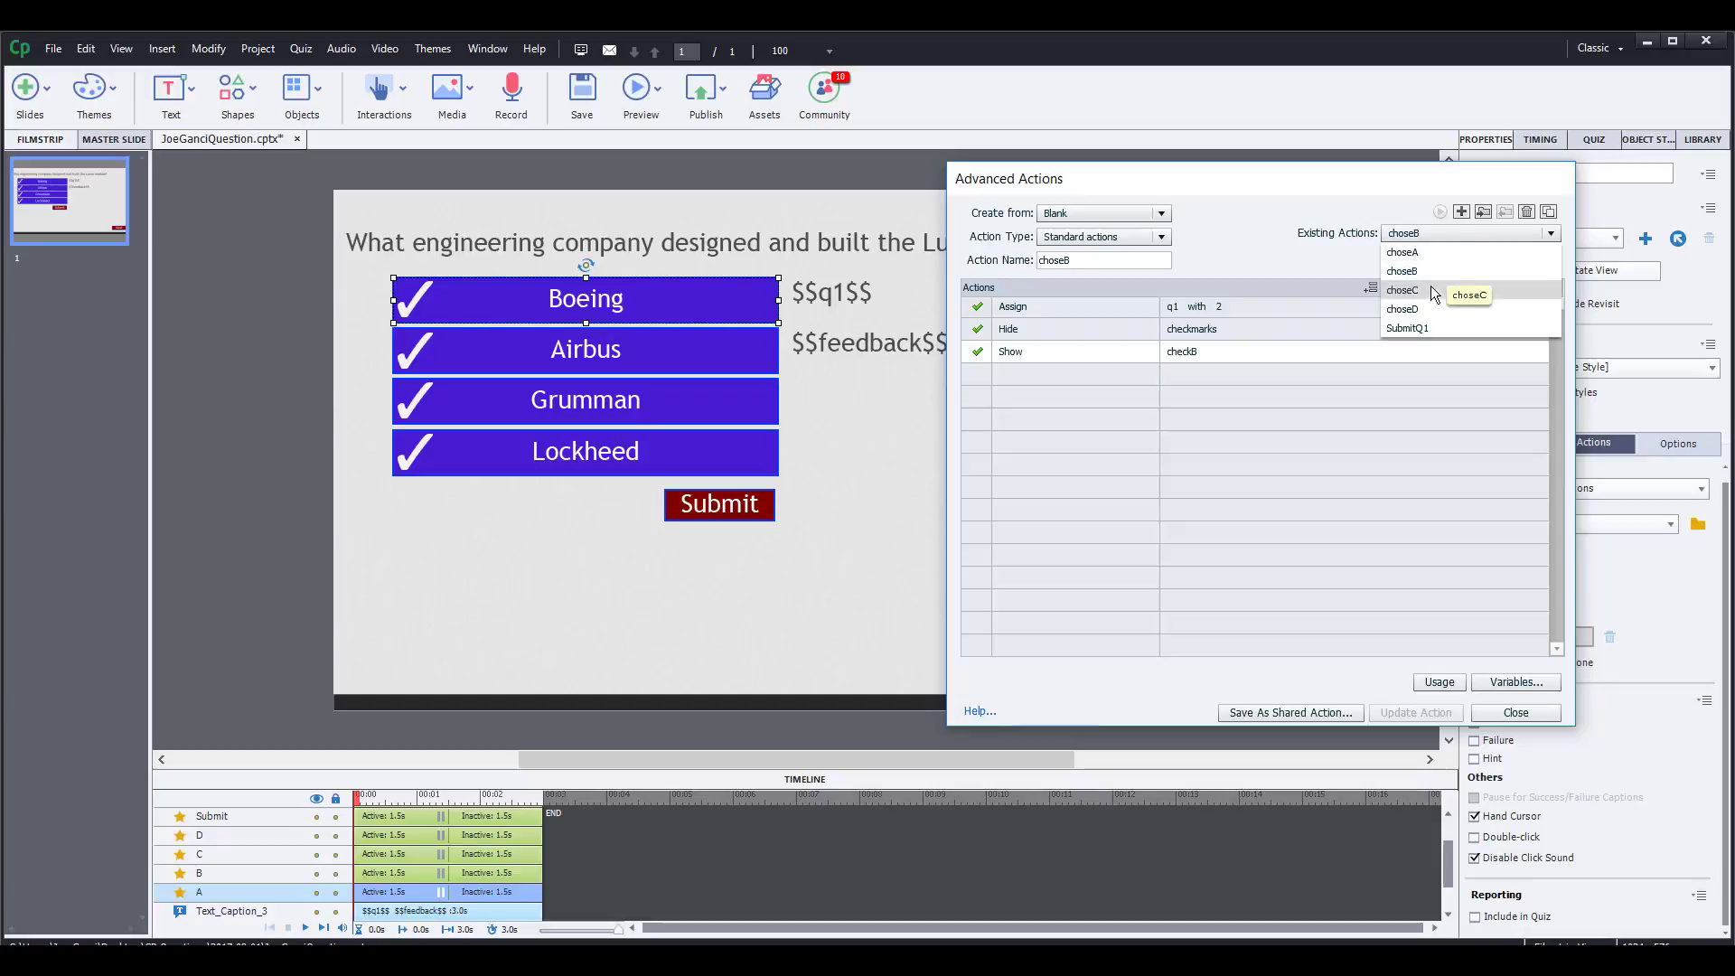
- Examine the commands in the choseC and choseD advanced actions of the JoeGanciQuestion project
click(1429, 285)
click(1425, 235)
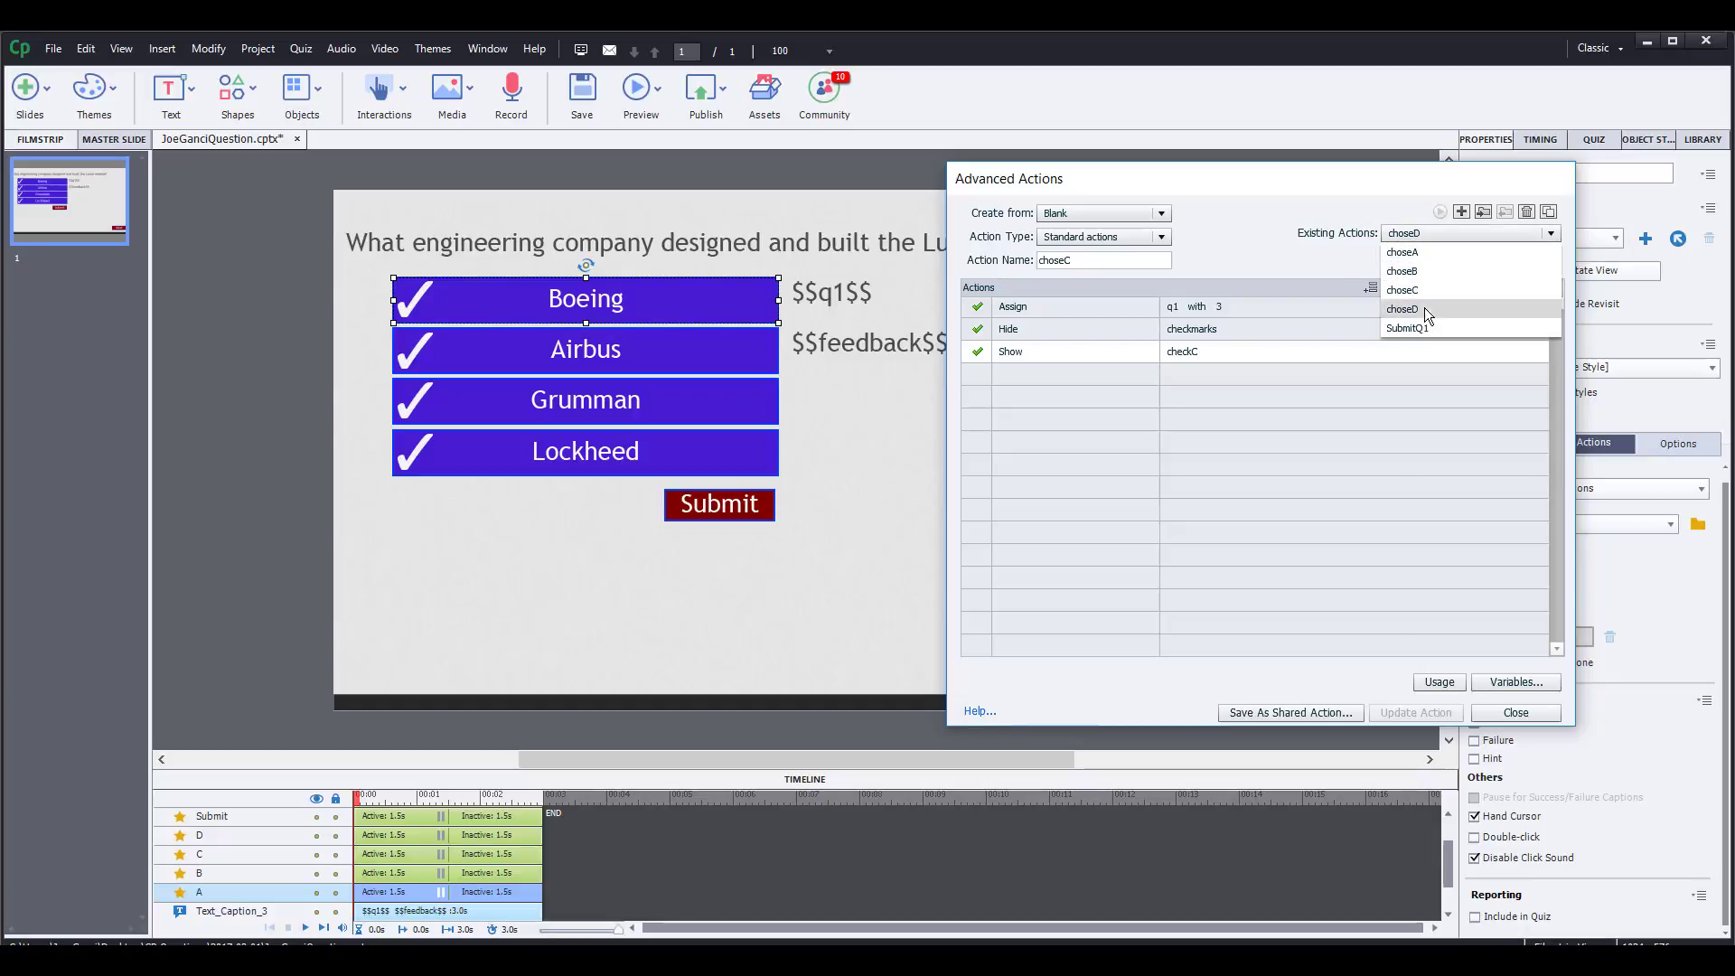
click(1424, 308)
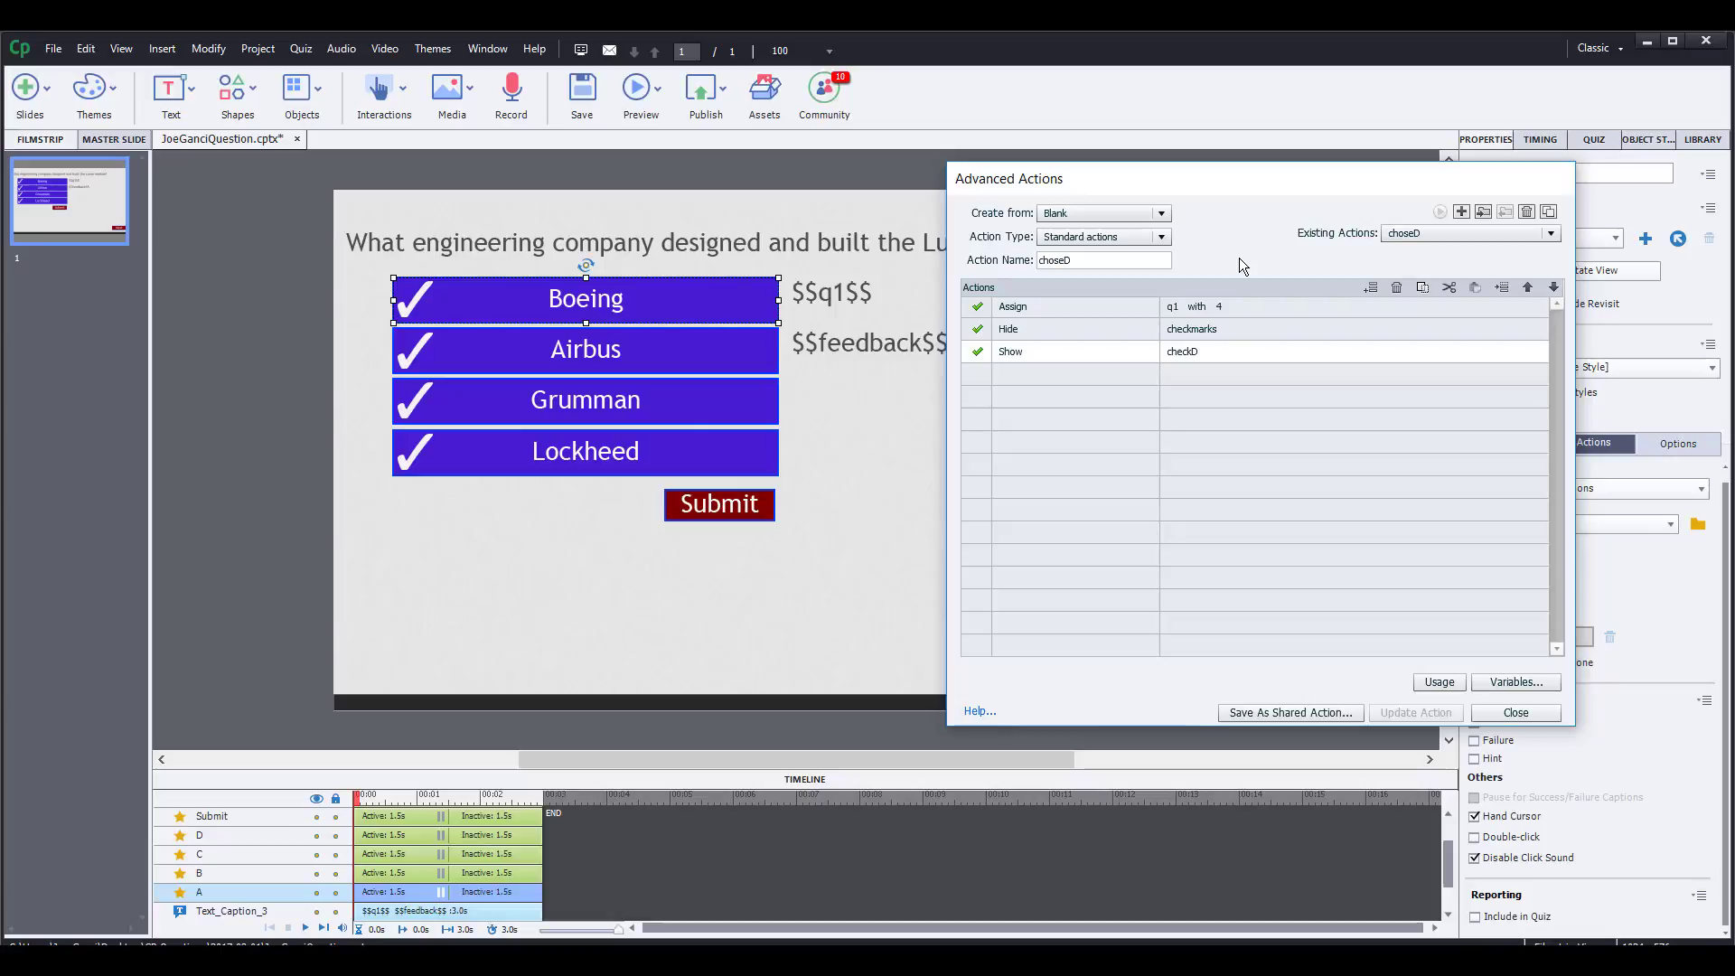
- Check the list of existing advanced actions, then close the Advanced Actions dialog
click(1491, 237)
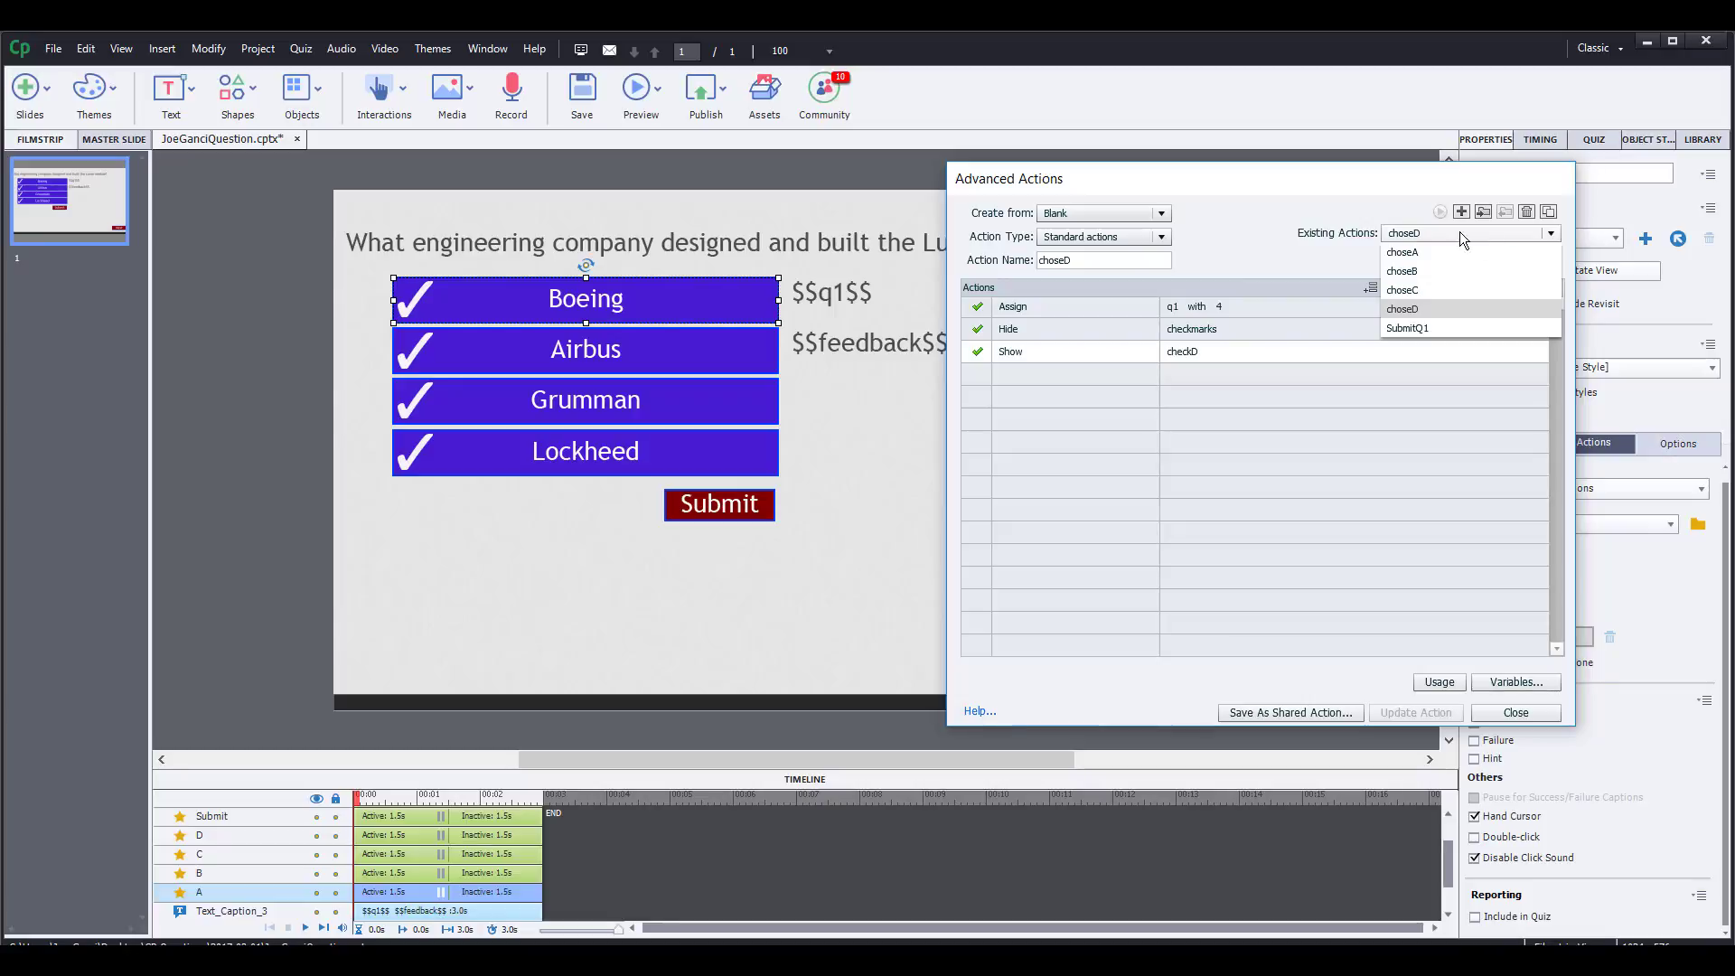
click(1276, 248)
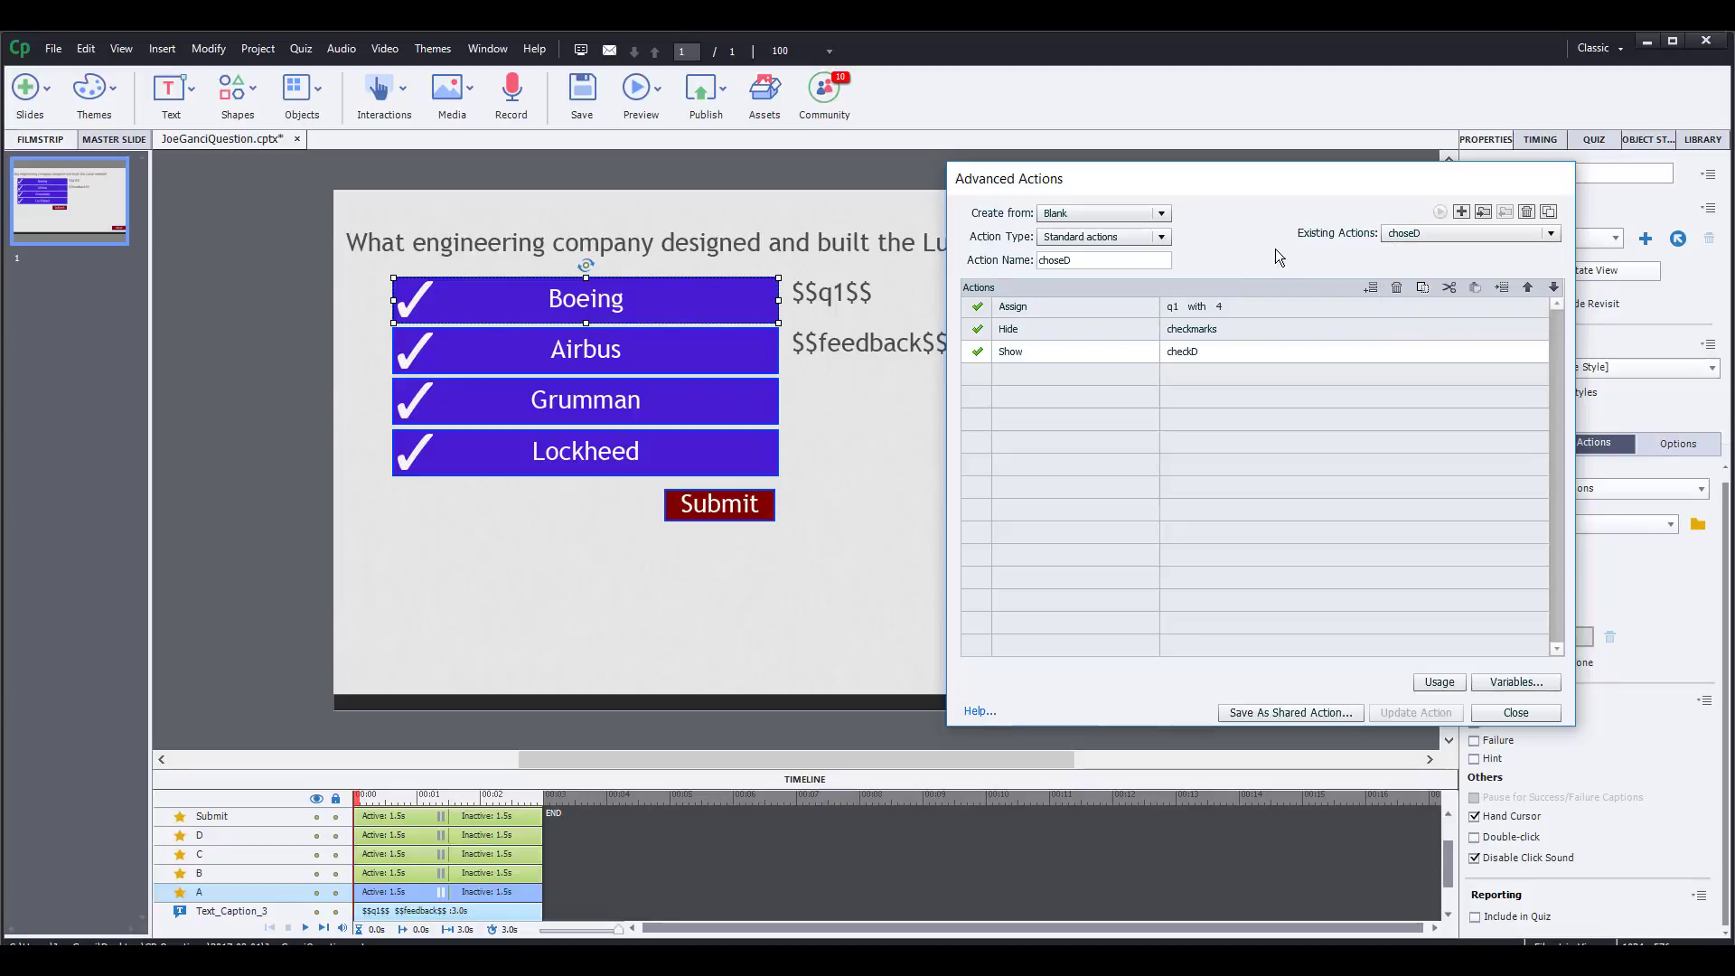
click(1541, 713)
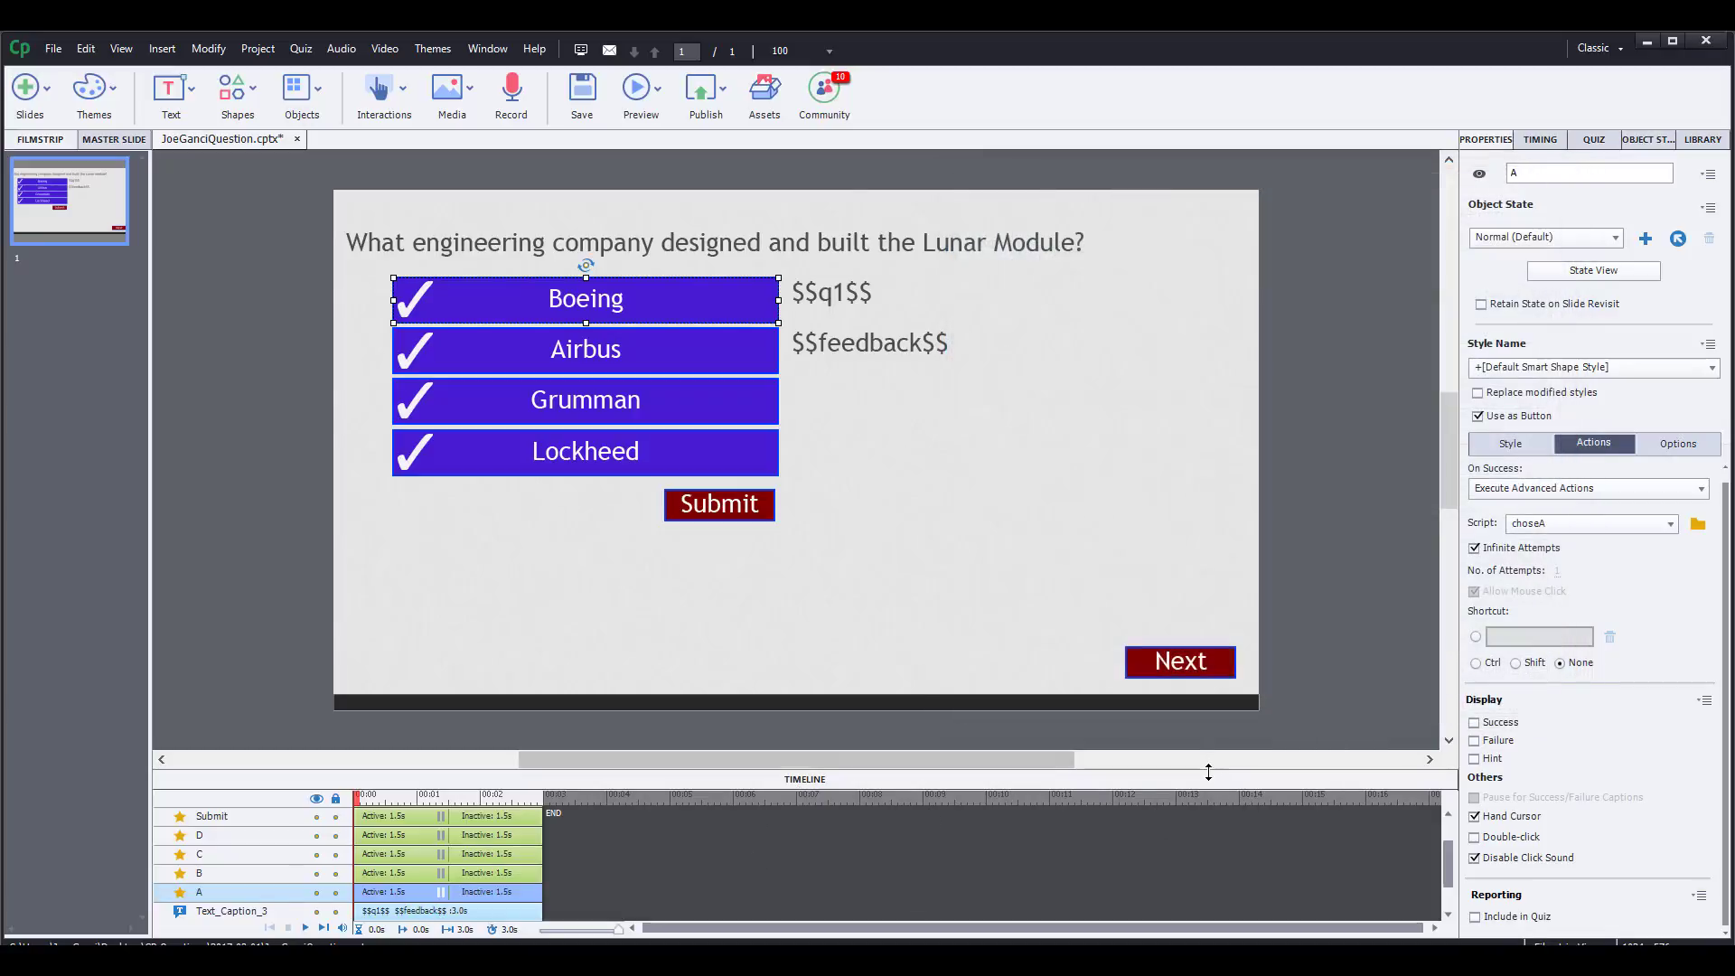
- Expand the checkmarks group in an enlarged timeline and examine the commands of the Boeing button's choseA action against it
drag(1215, 767, 1218, 713)
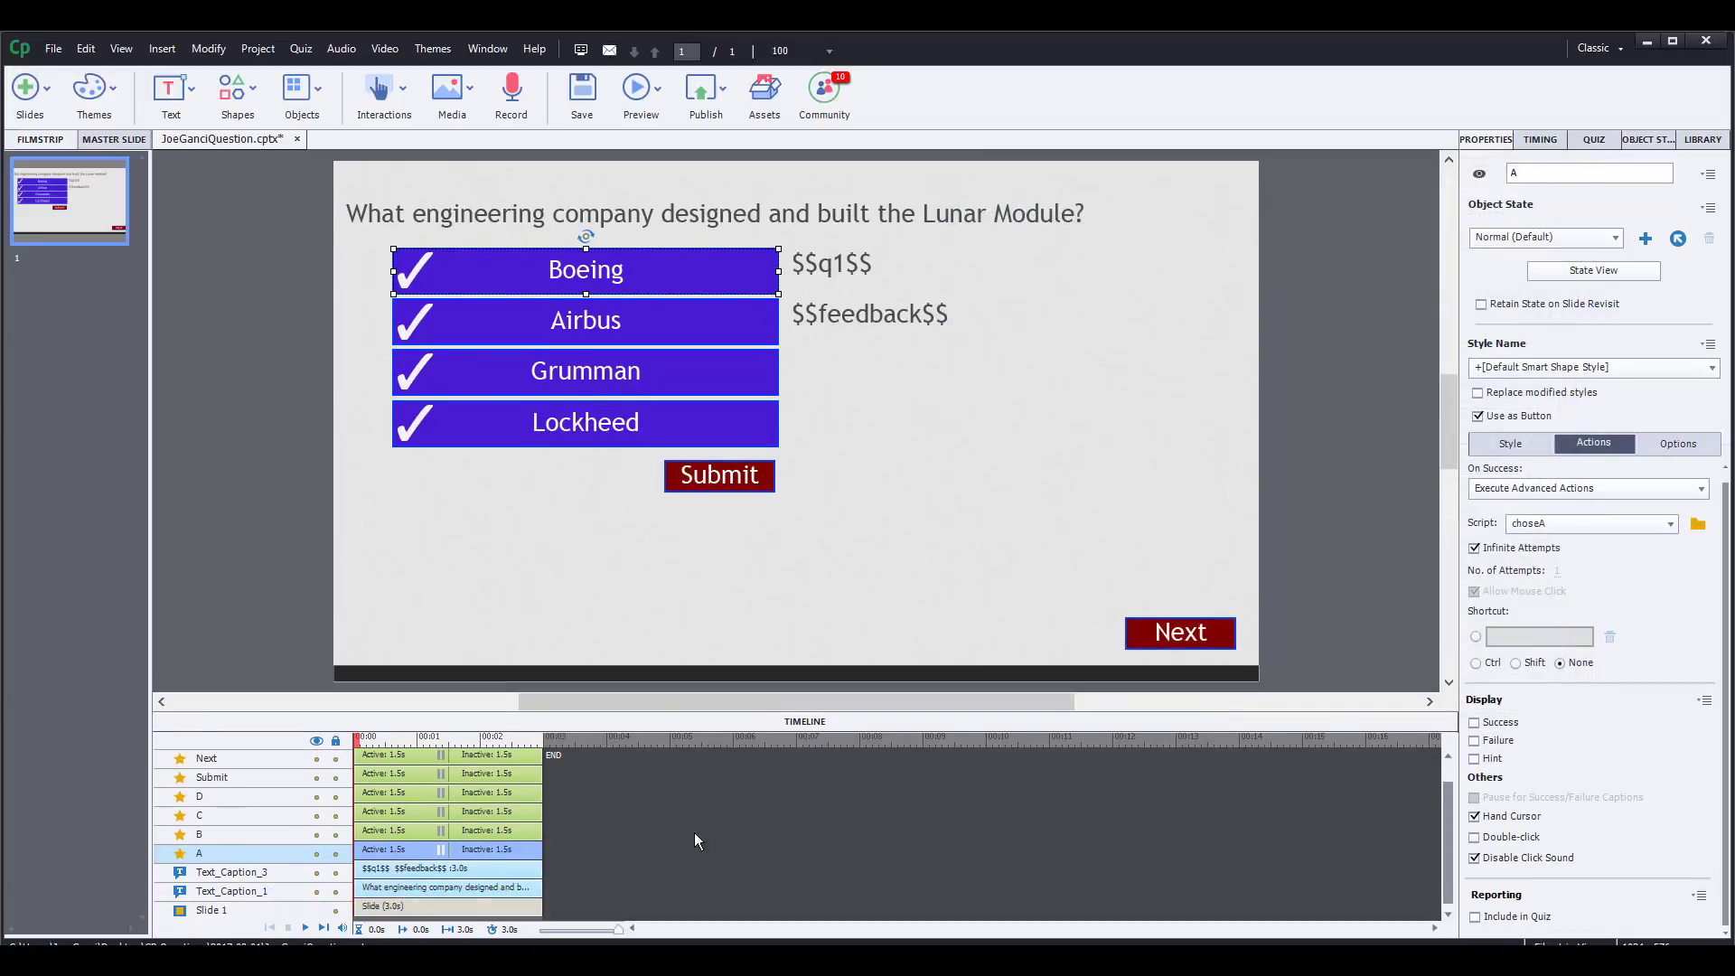
scroll(782, 815, up, 1)
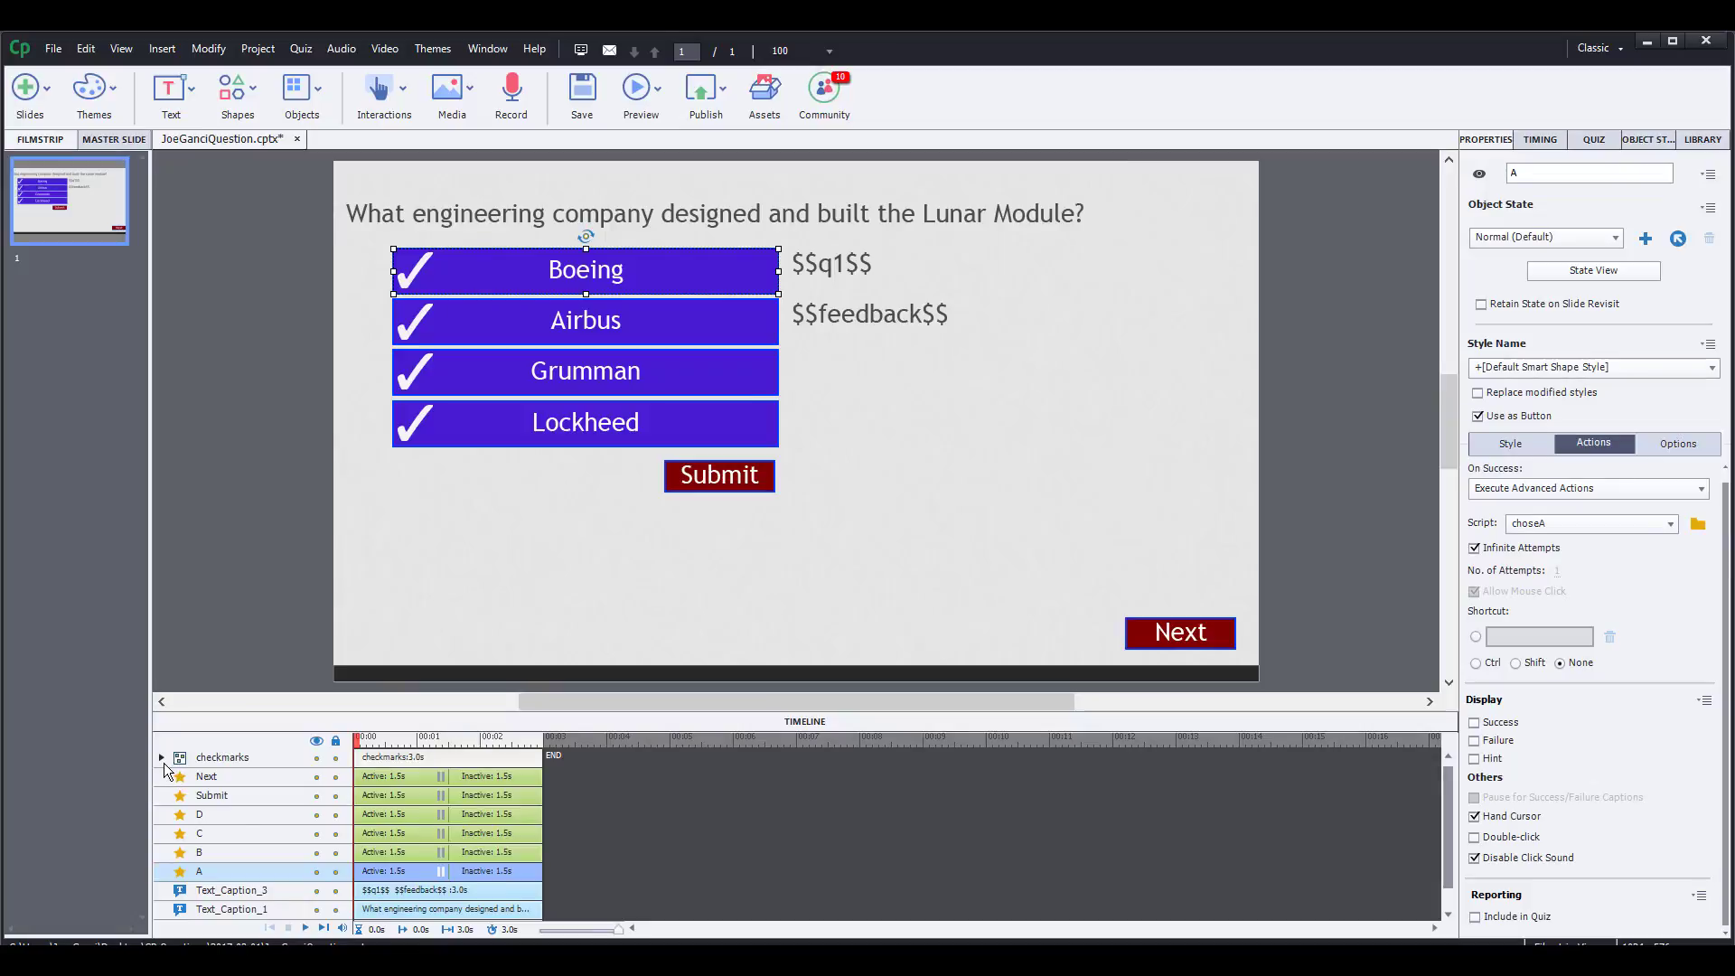
click(162, 758)
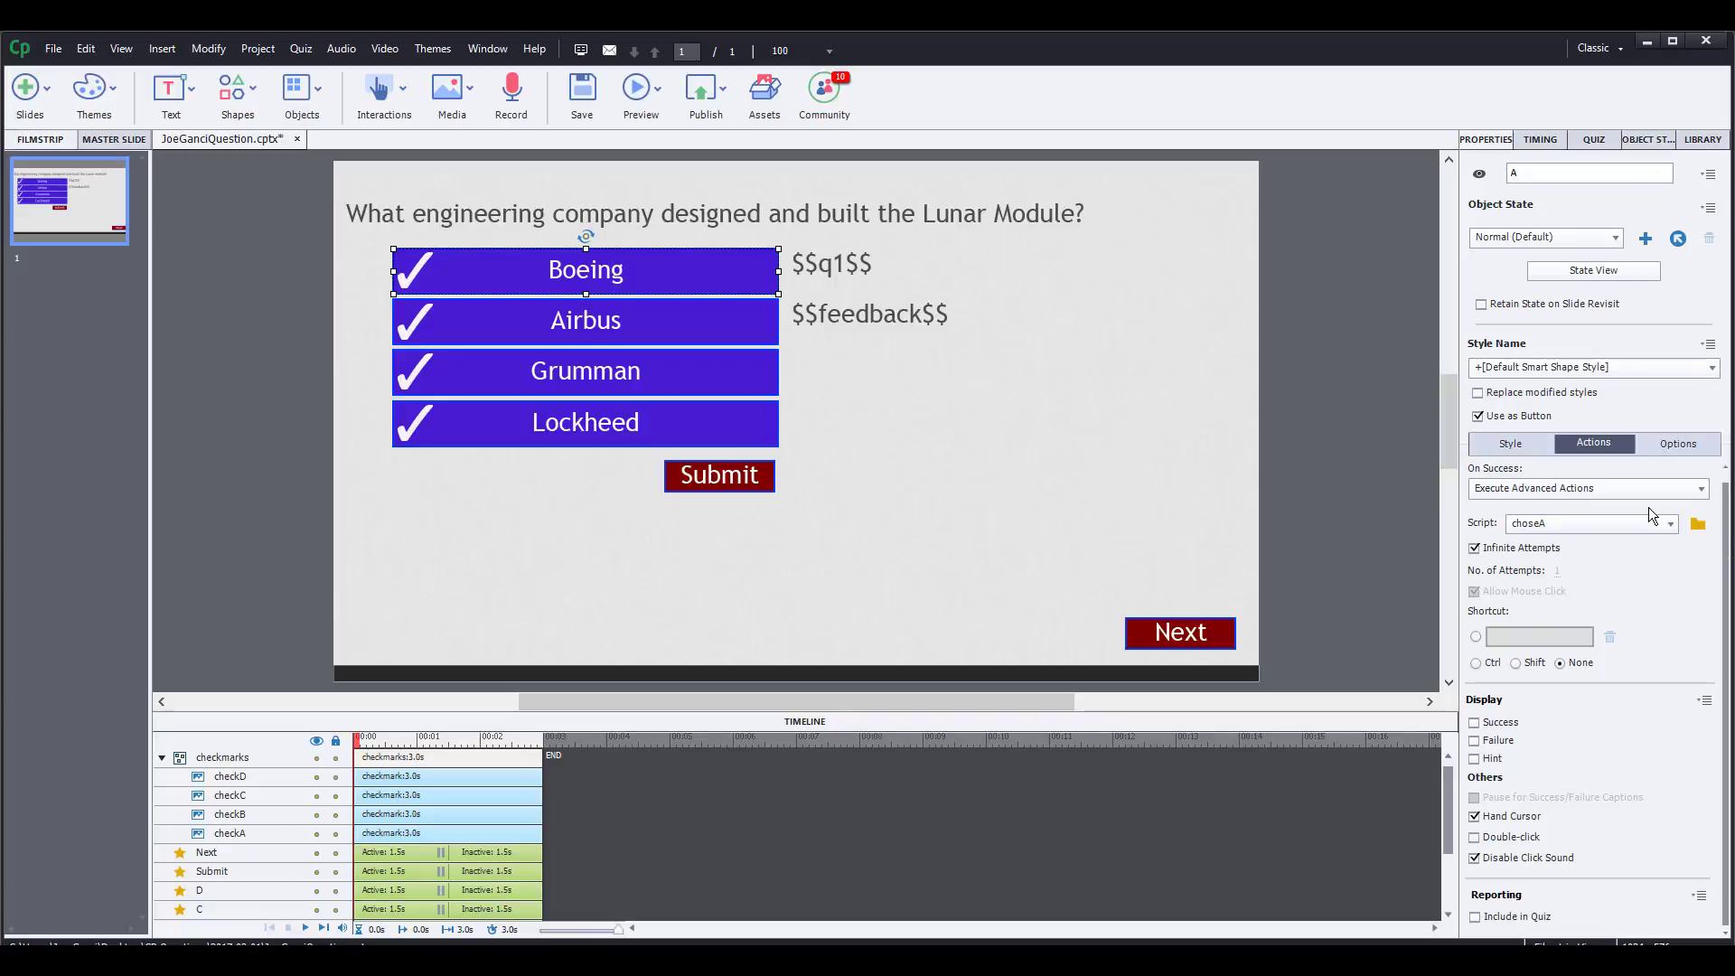
click(1698, 525)
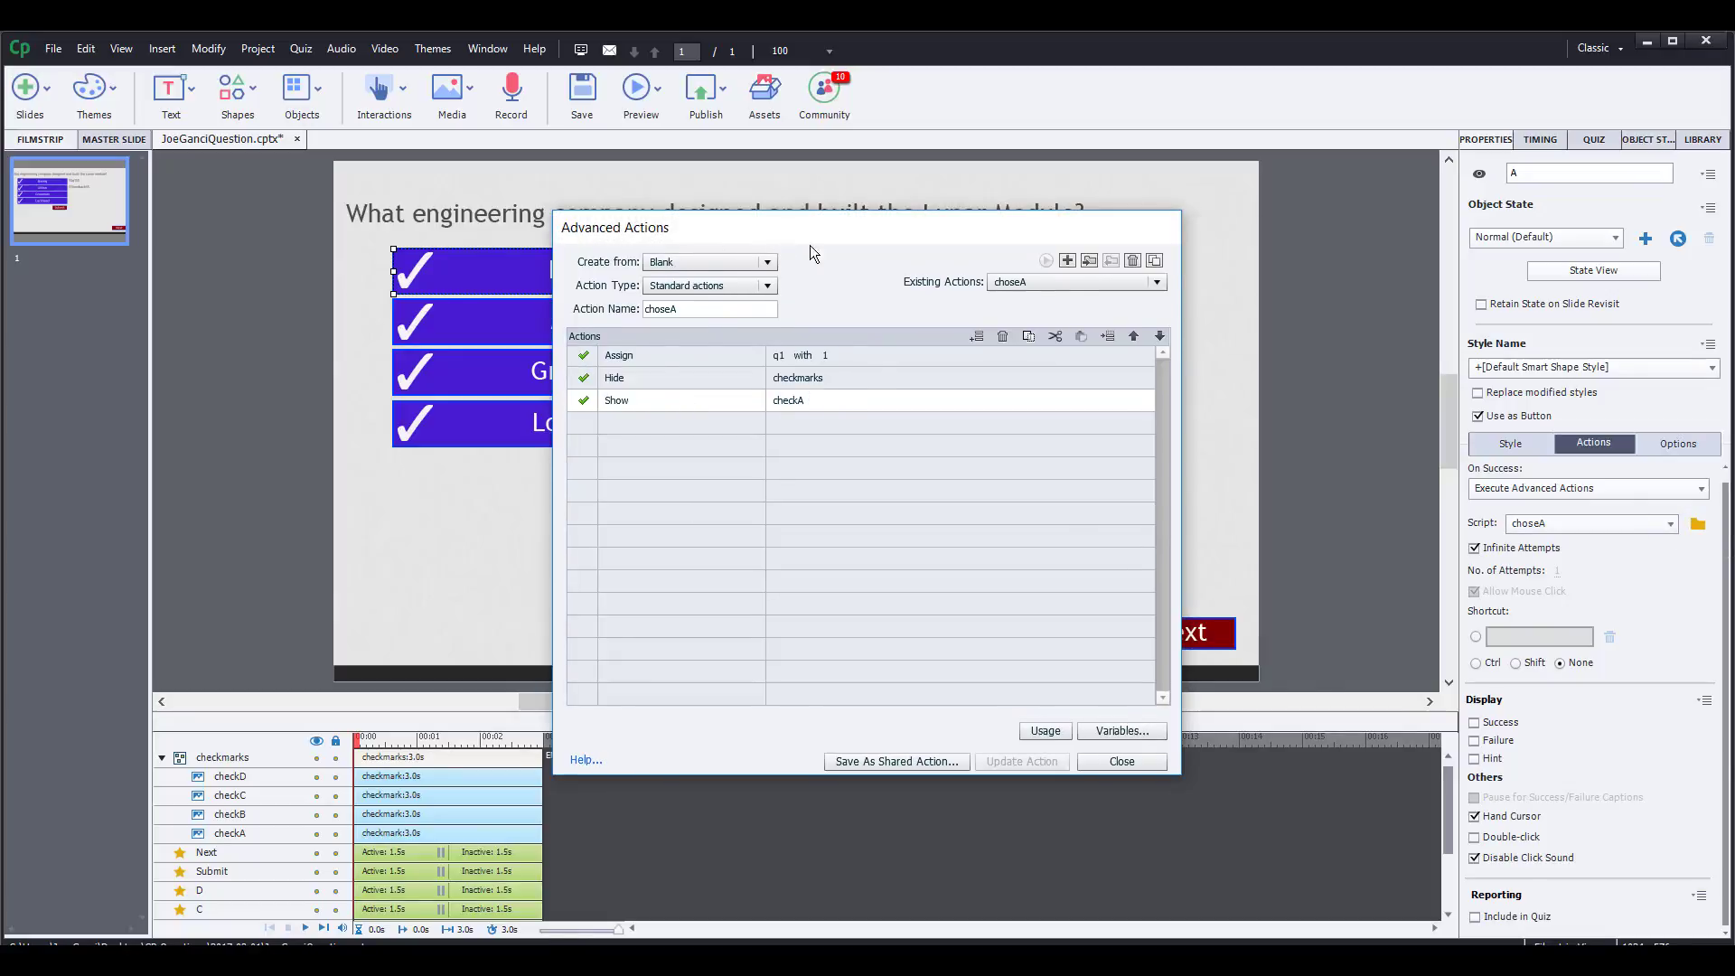
drag(810, 245, 944, 265)
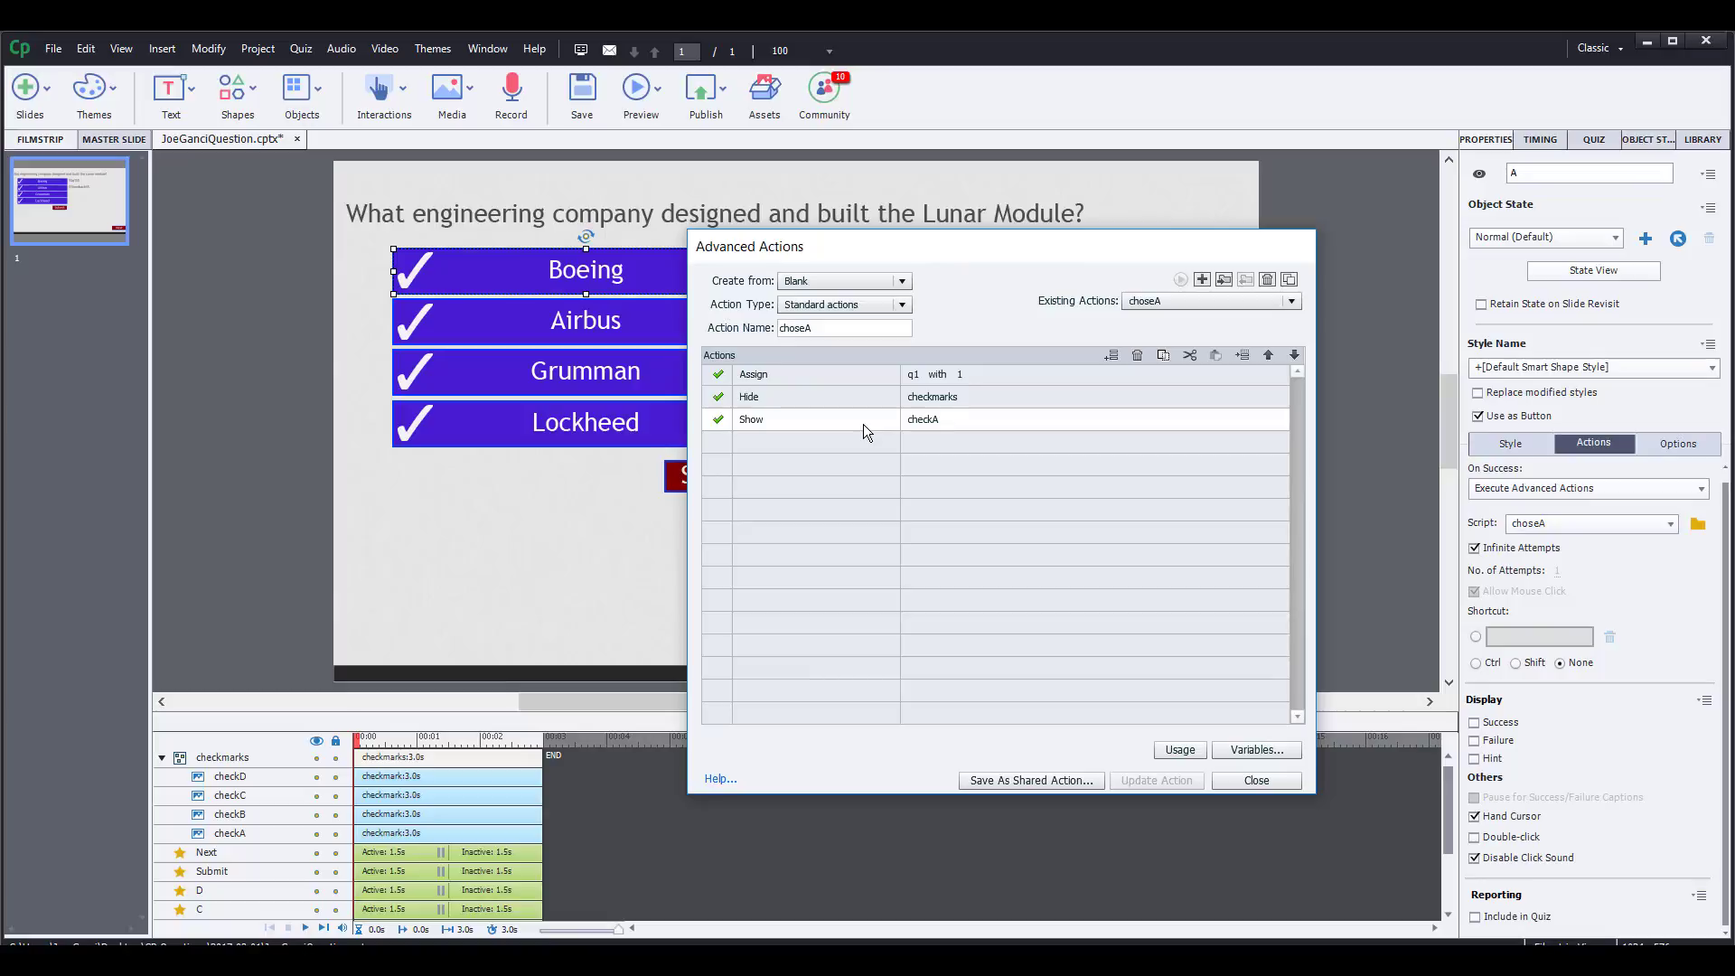
click(1266, 780)
- Examine the set up check, A and check decisions in the Submit button's SubmitQ1 advanced action
click(699, 480)
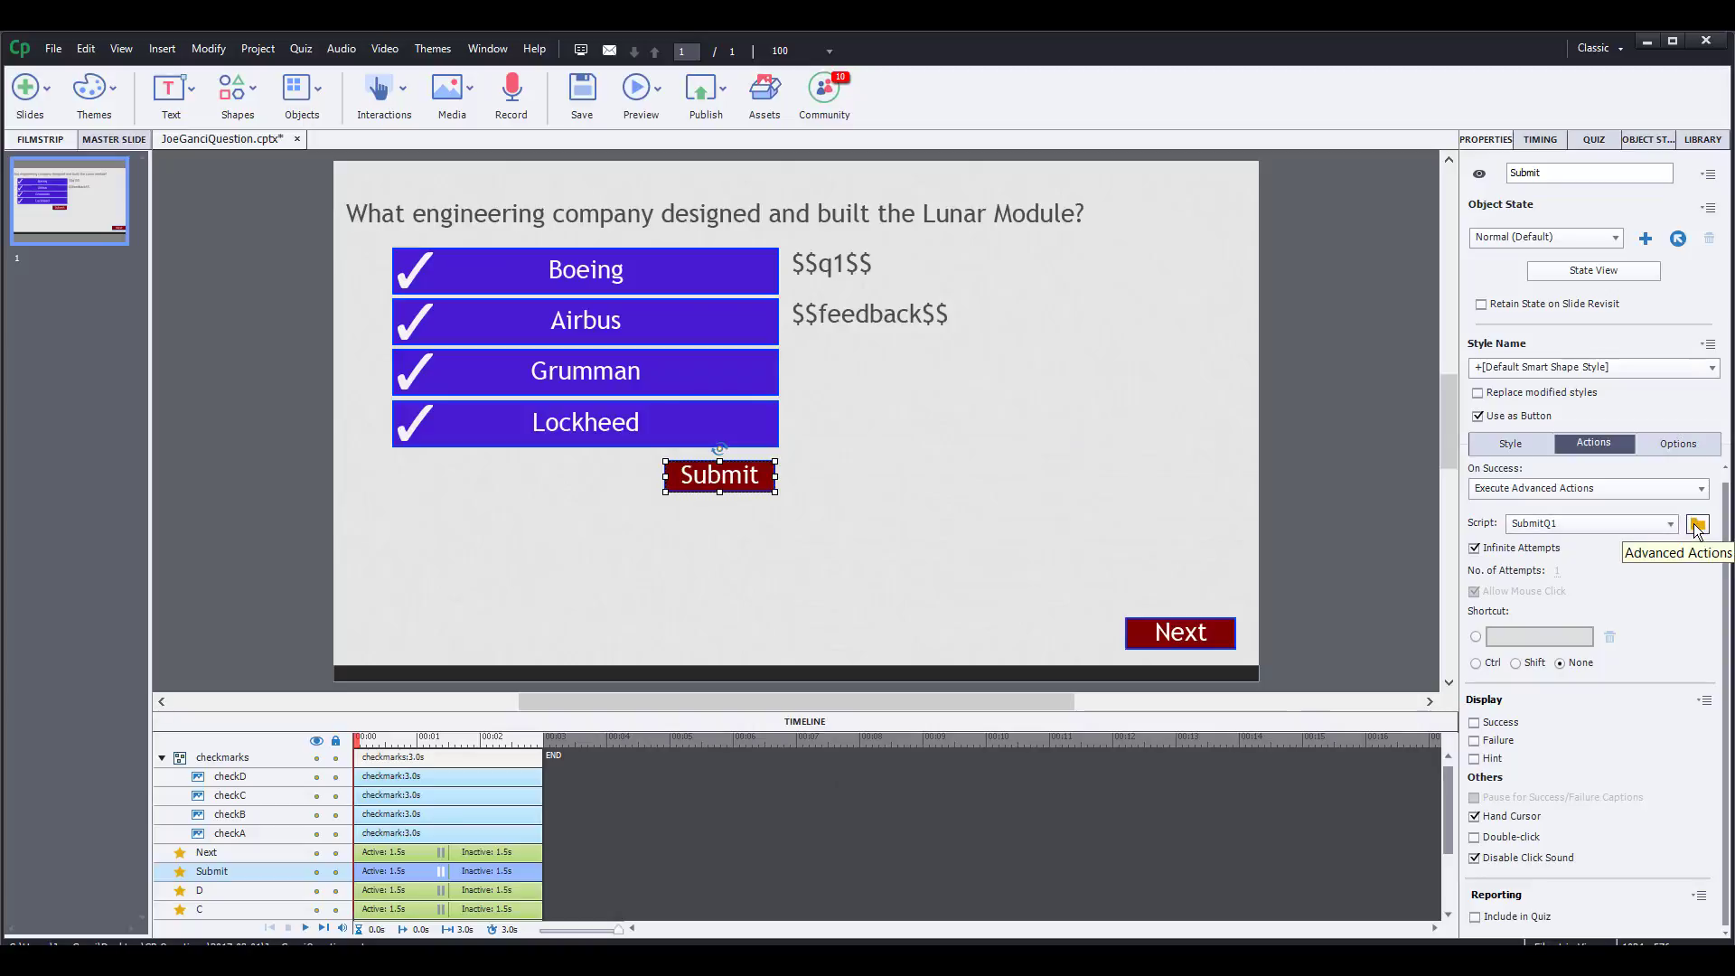
click(1697, 526)
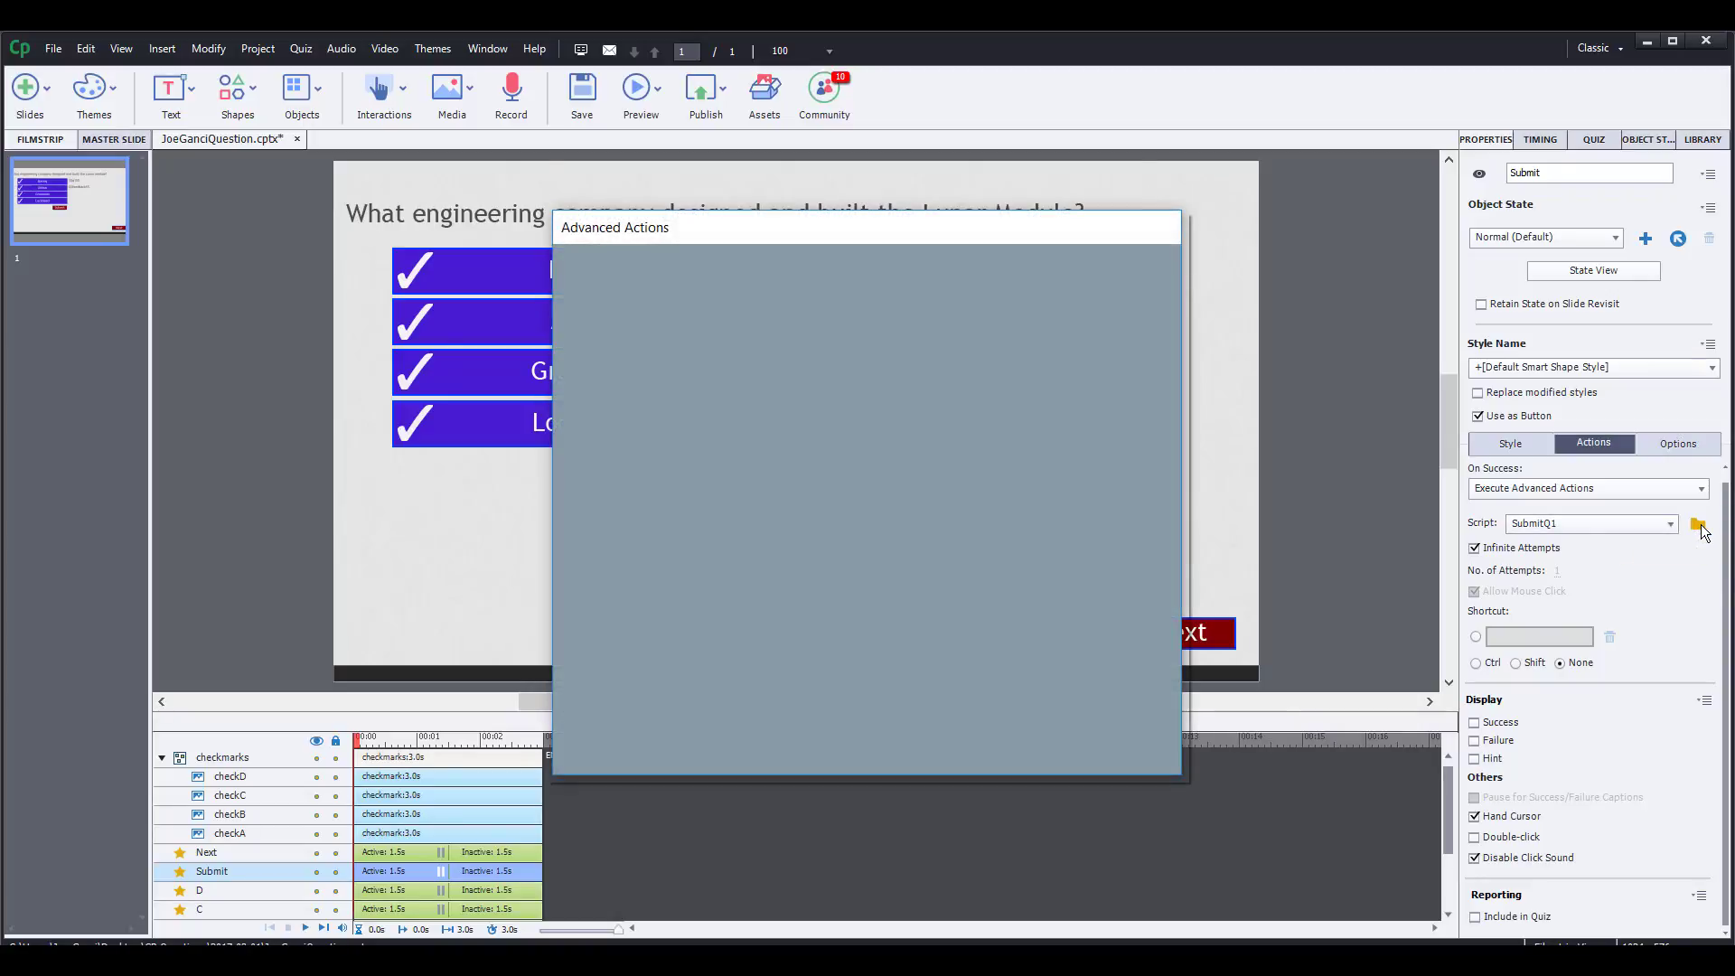
drag(833, 231, 1035, 199)
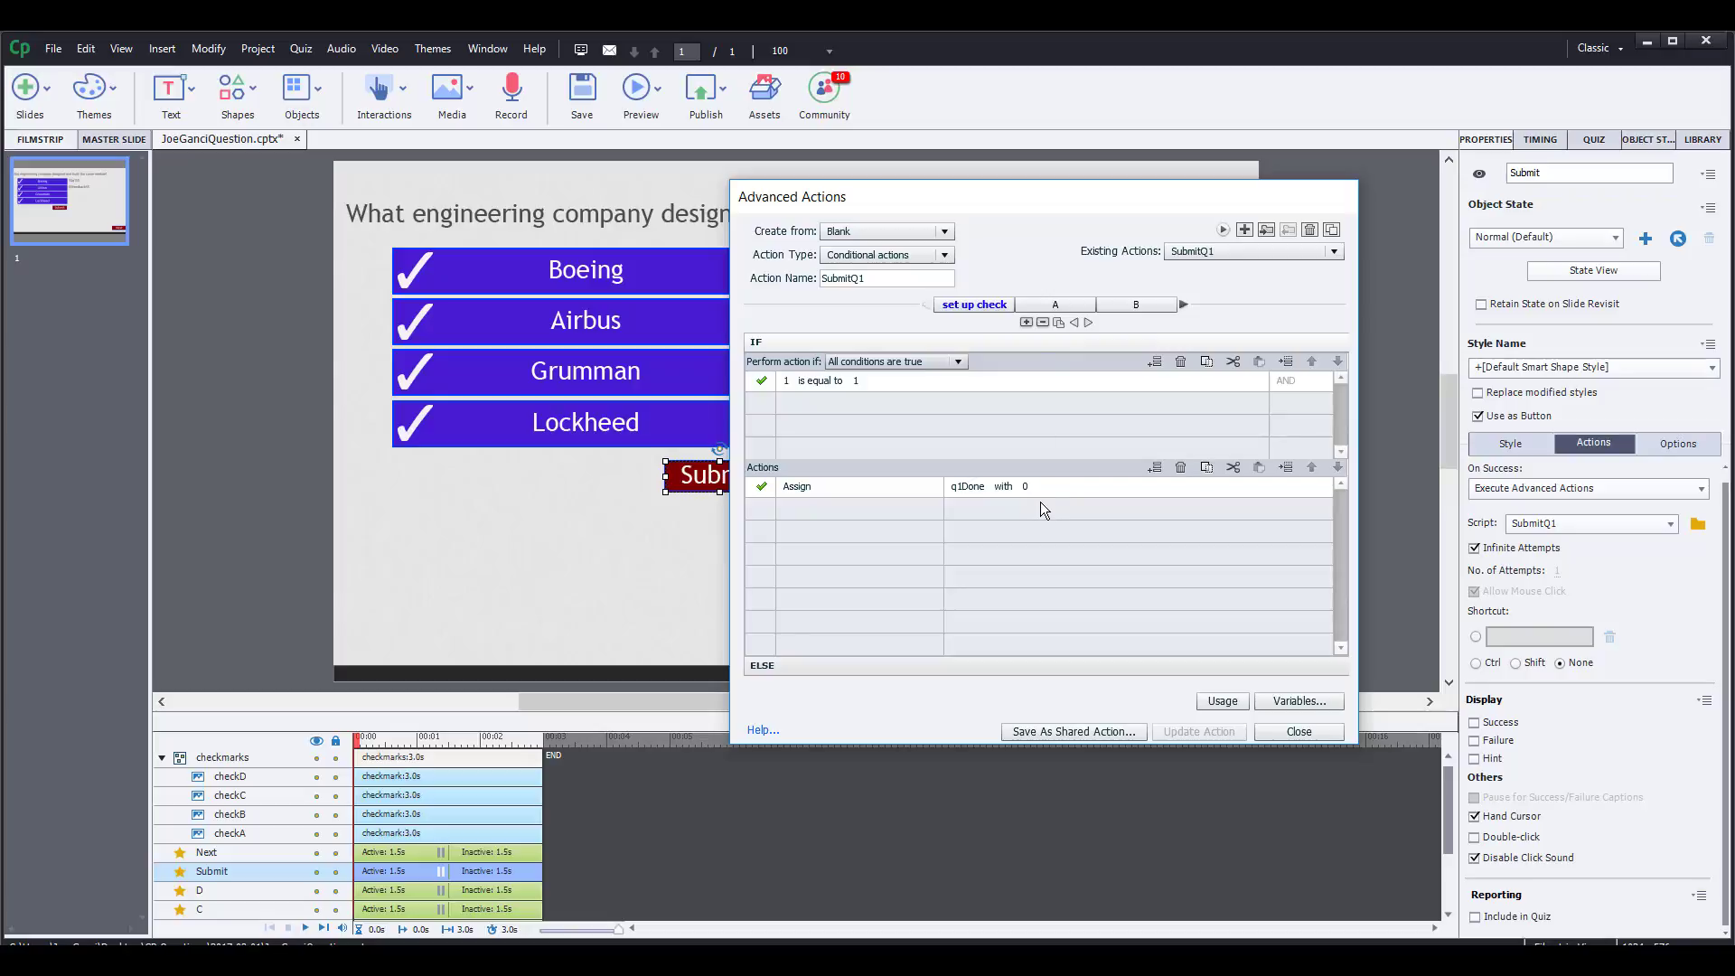
click(1072, 306)
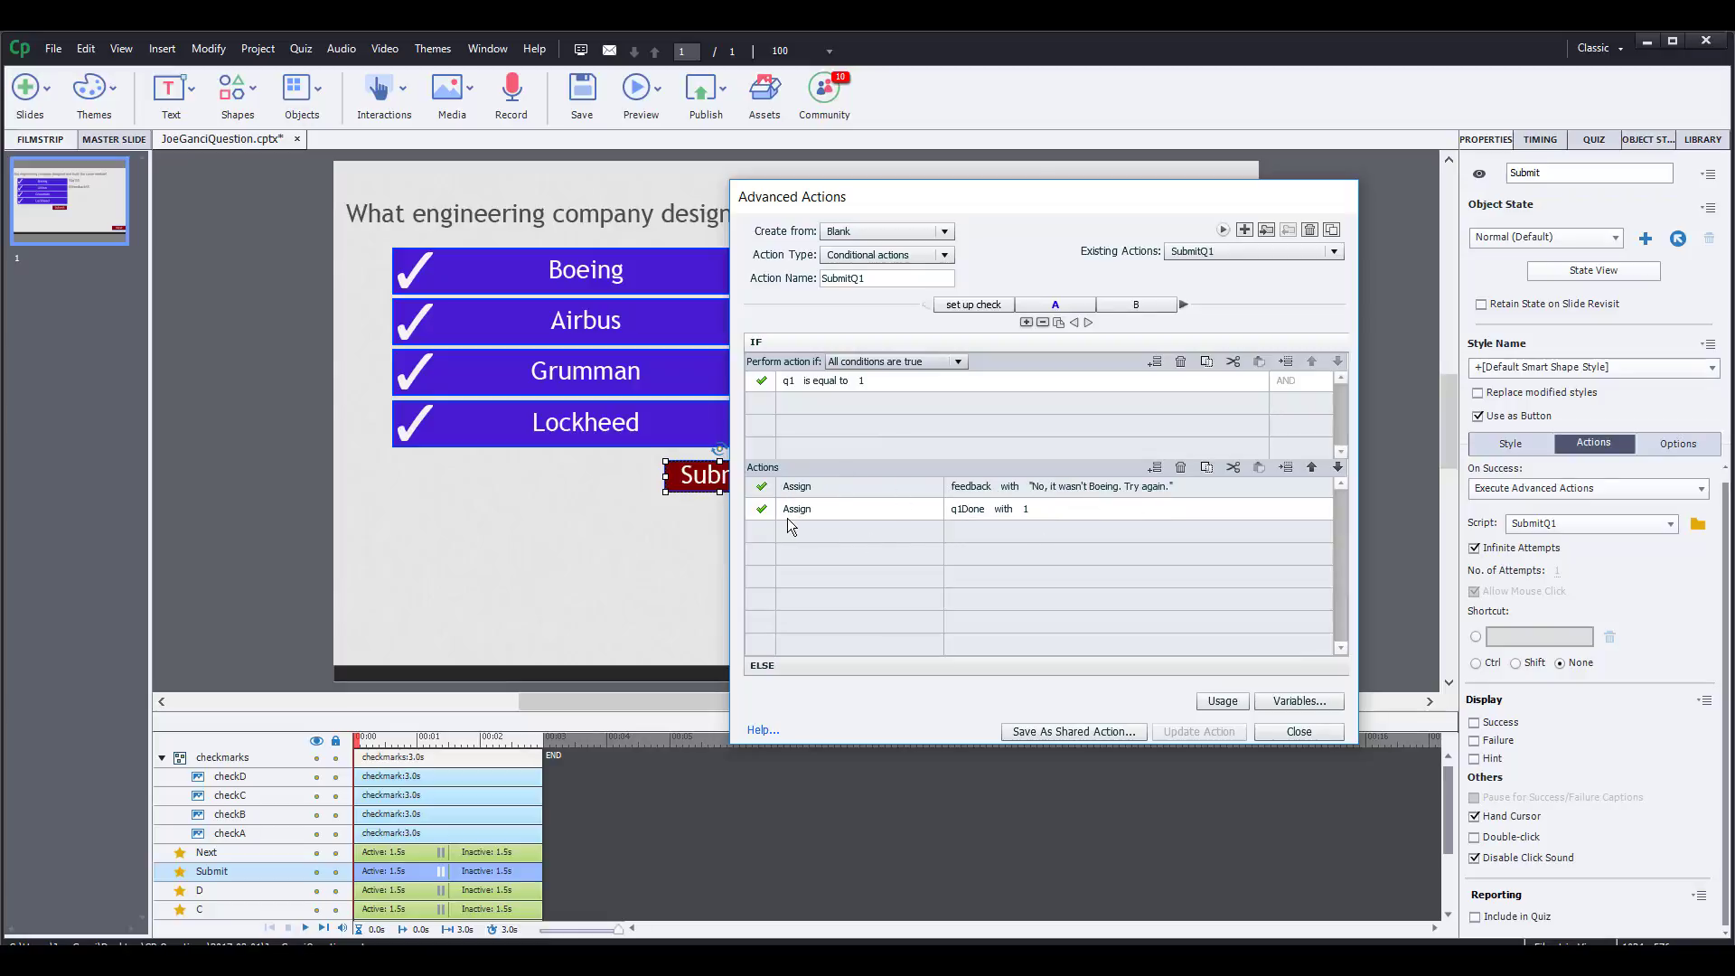
click(985, 306)
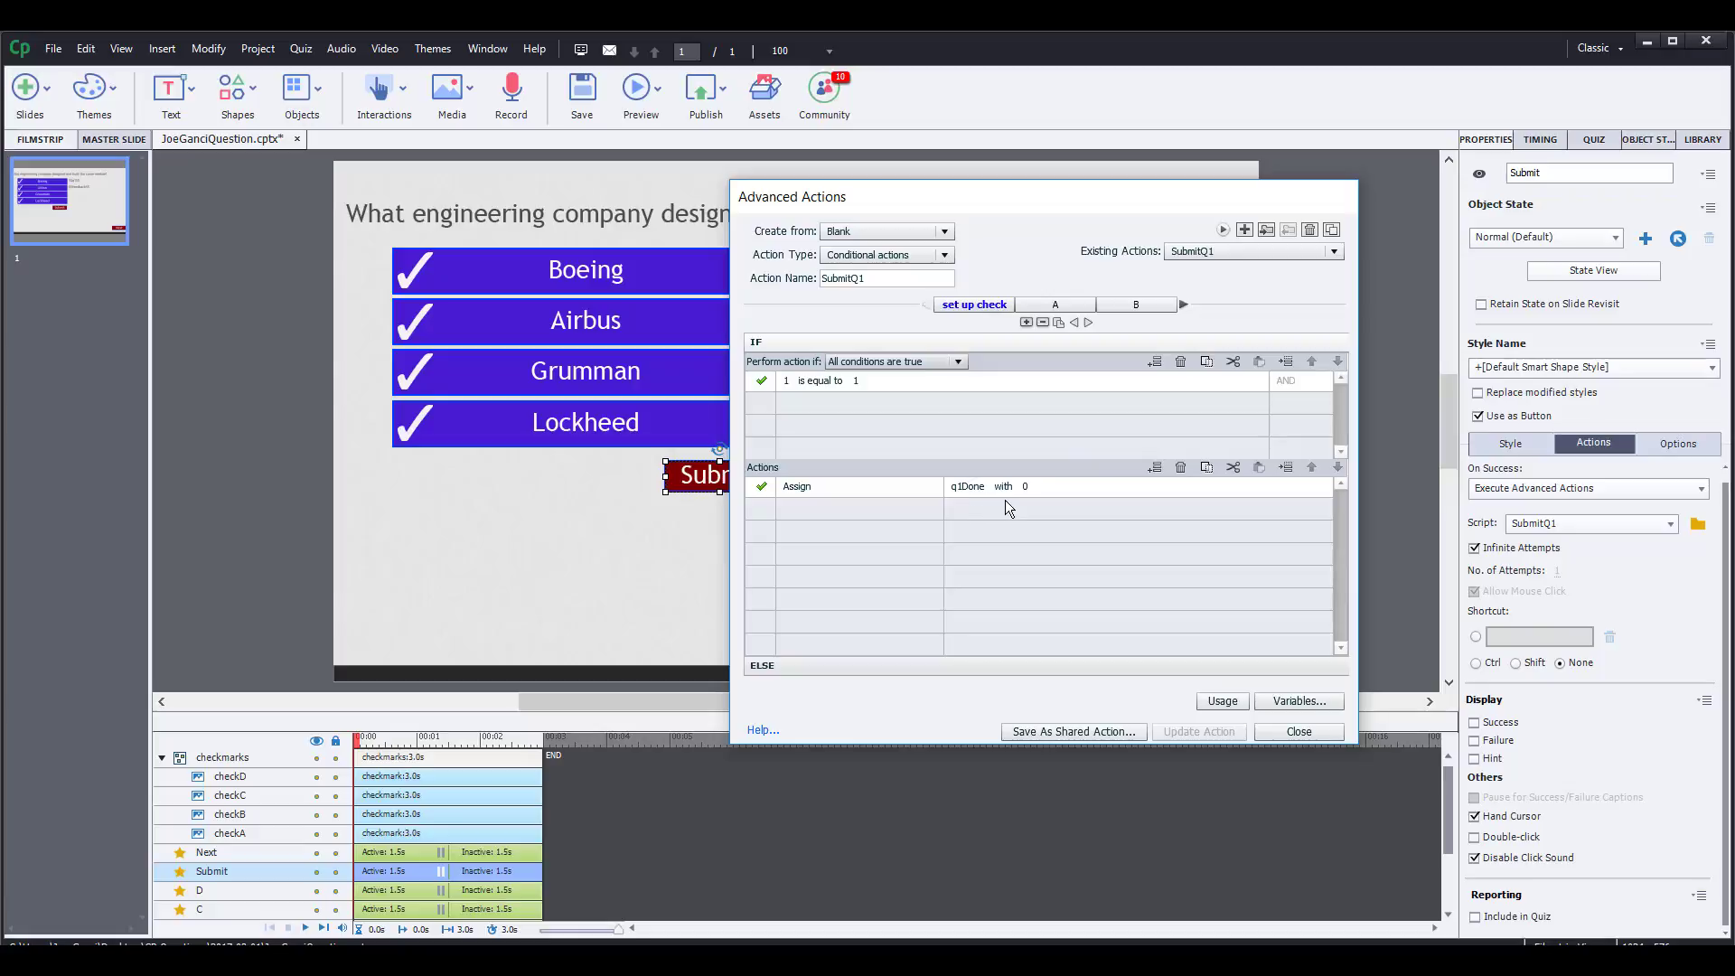
click(1068, 306)
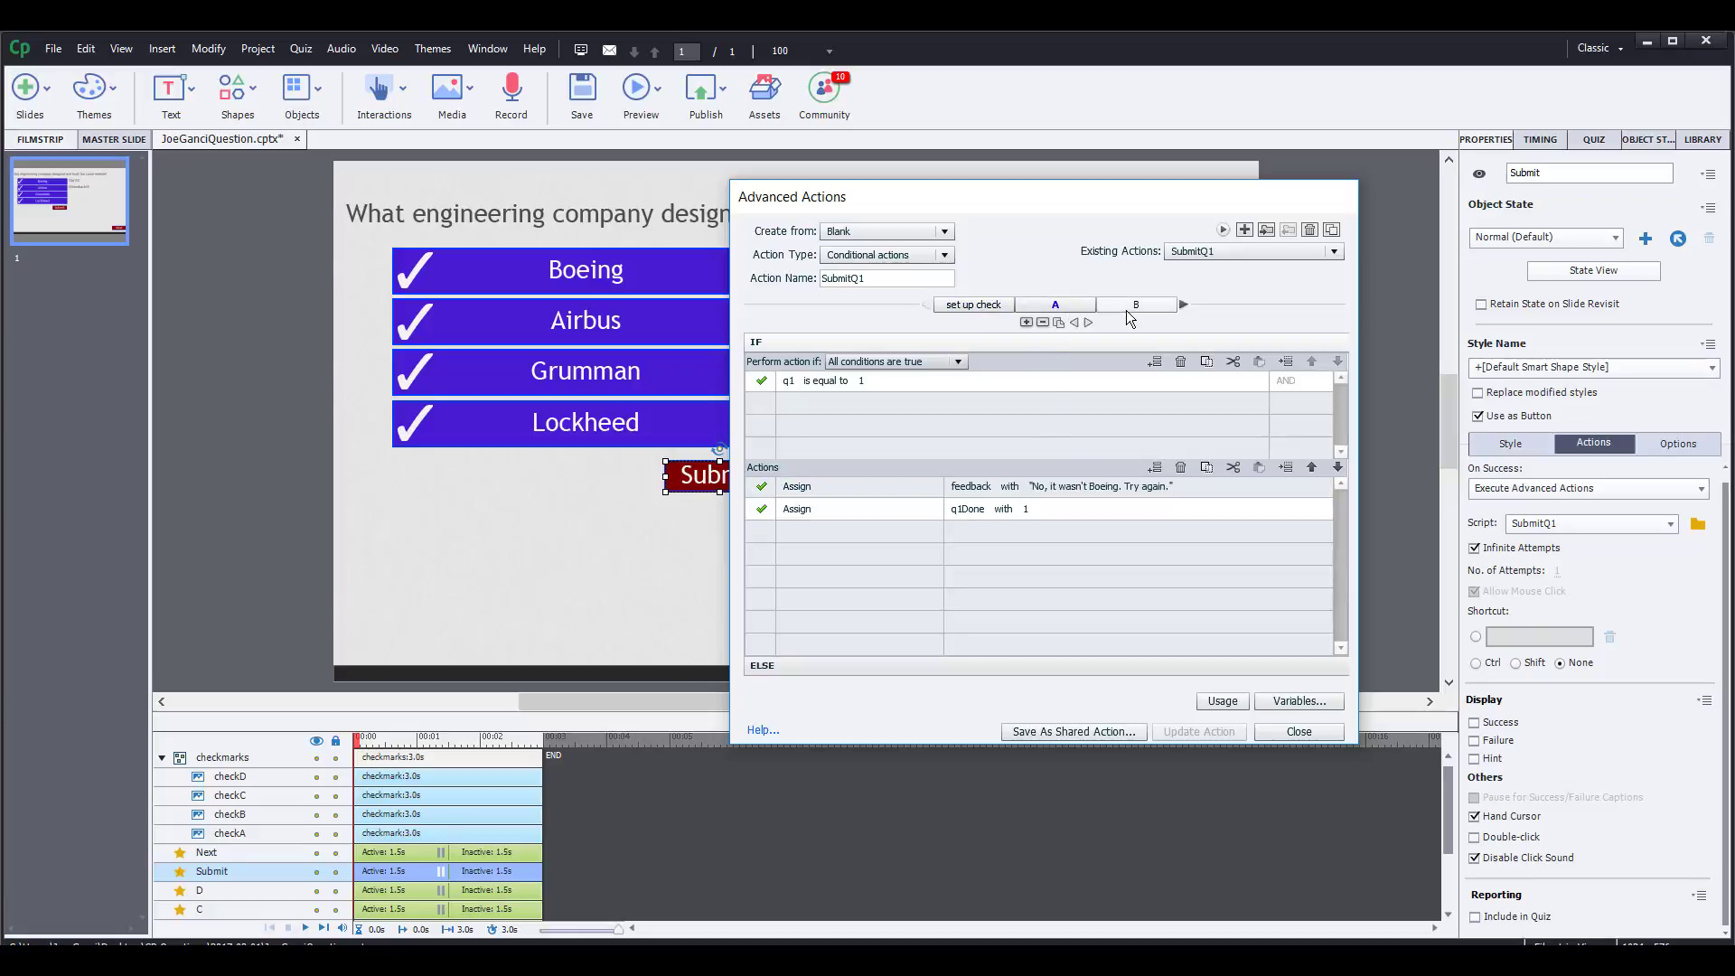
click(1183, 305)
click(1140, 305)
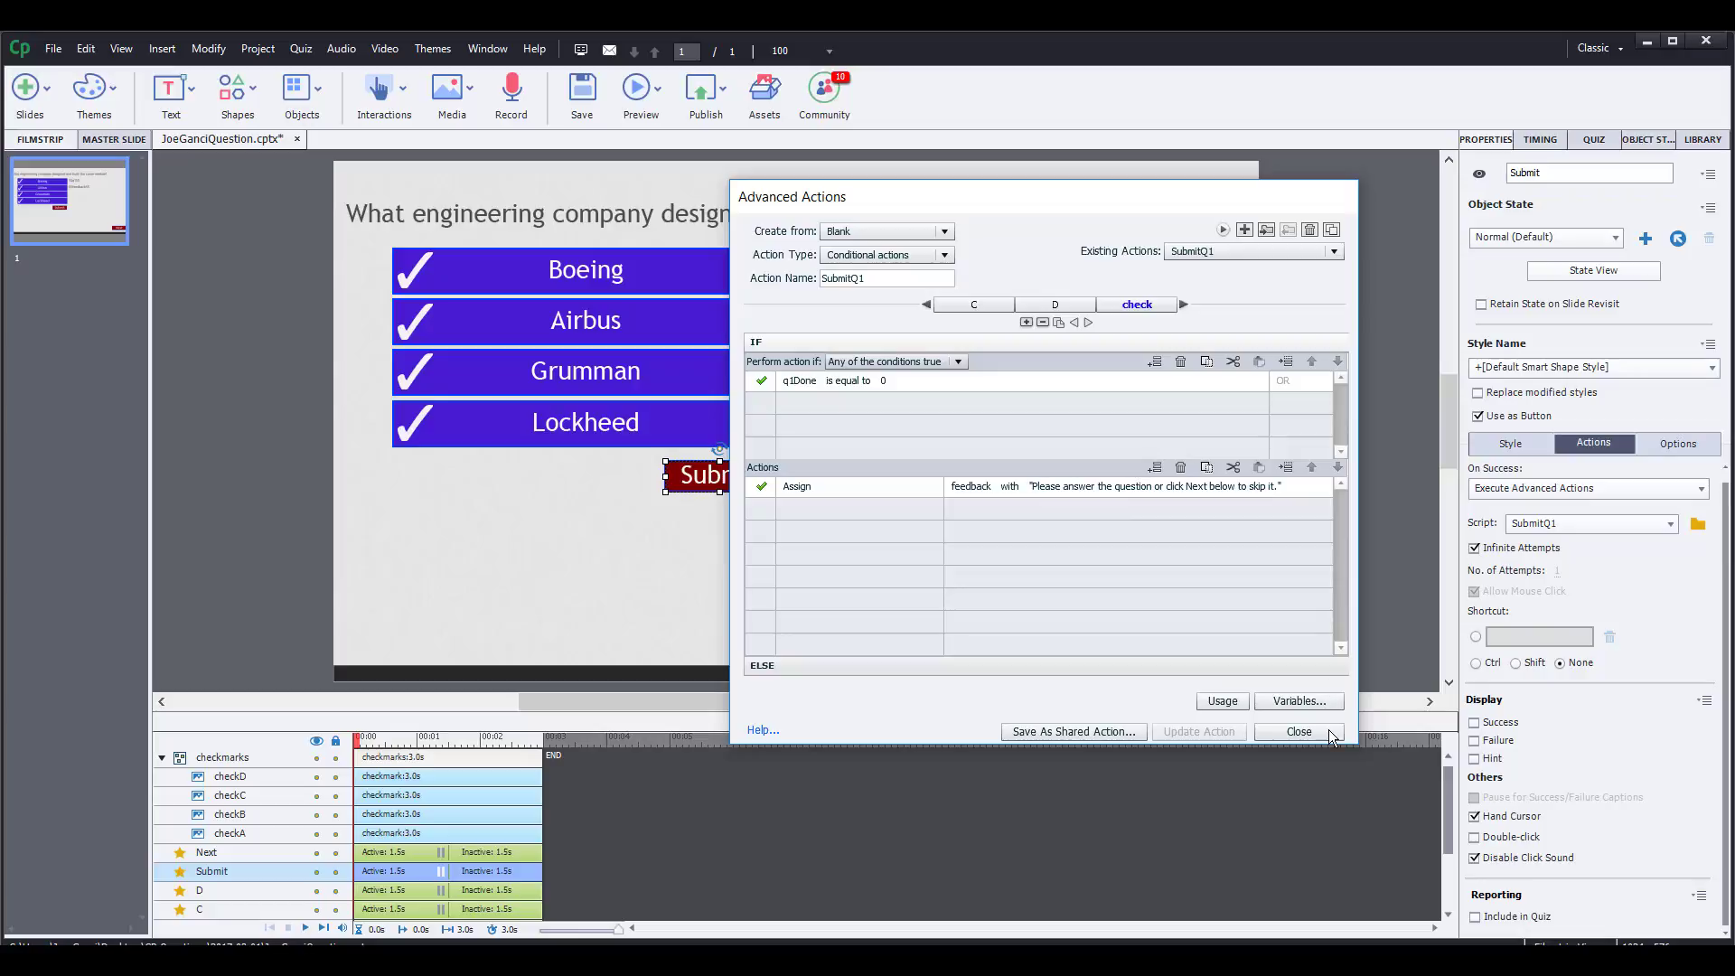
click(1298, 731)
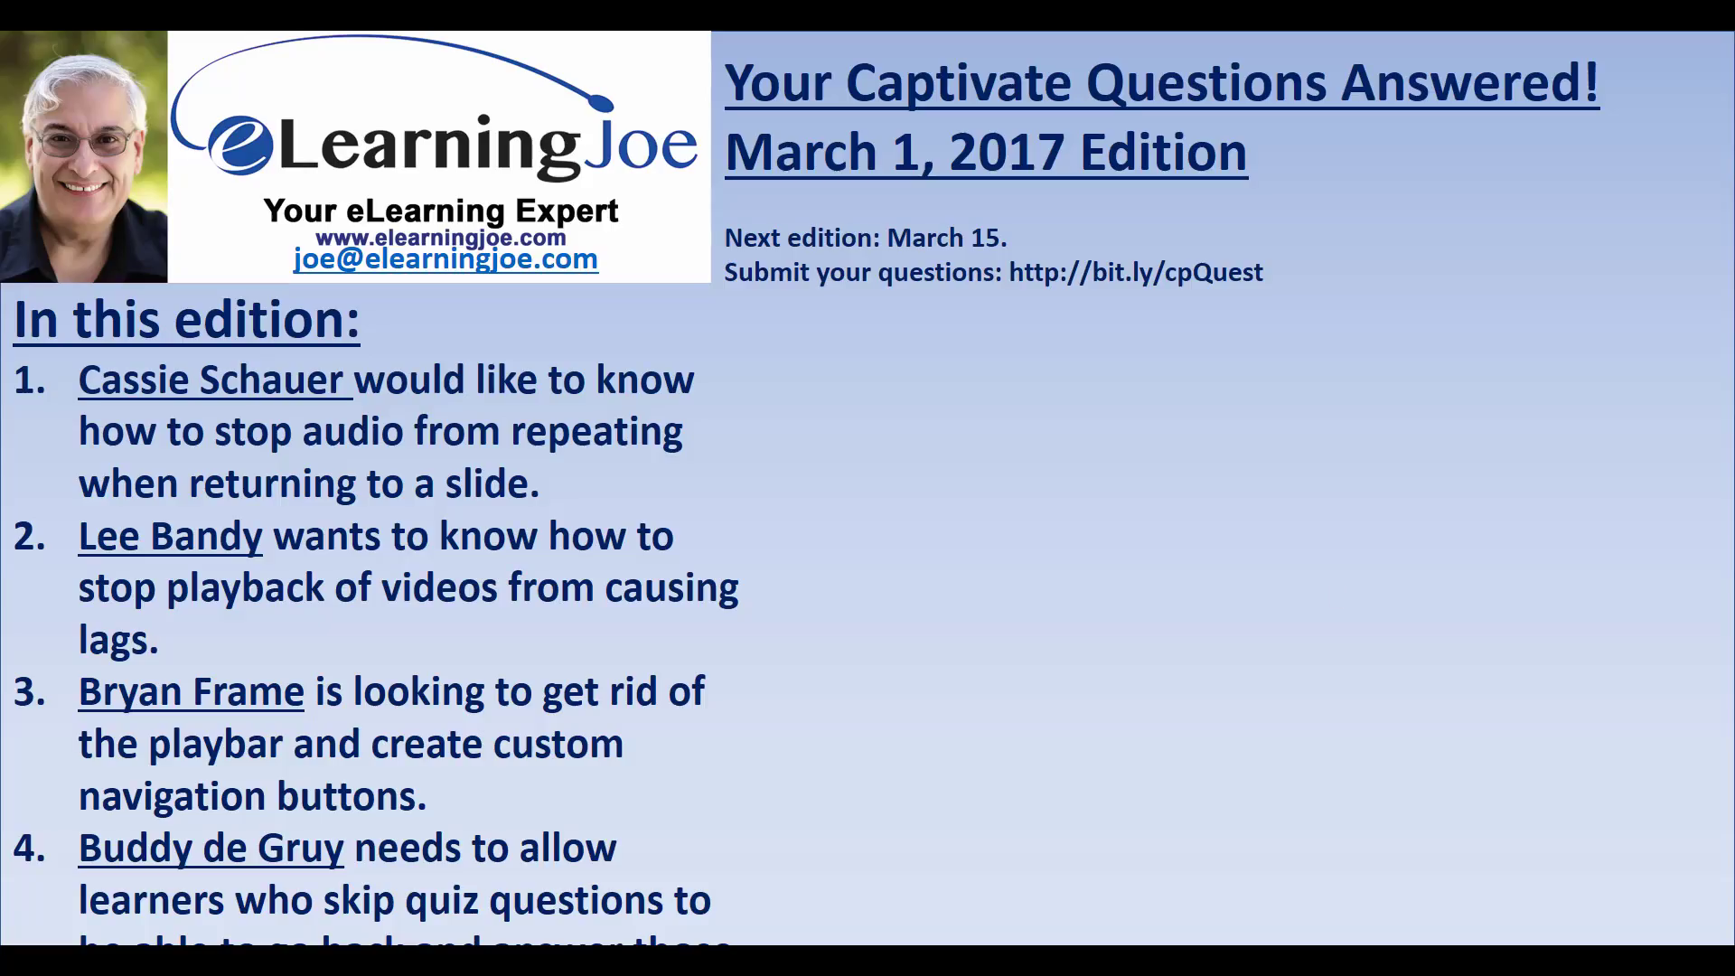
click(1229, 584)
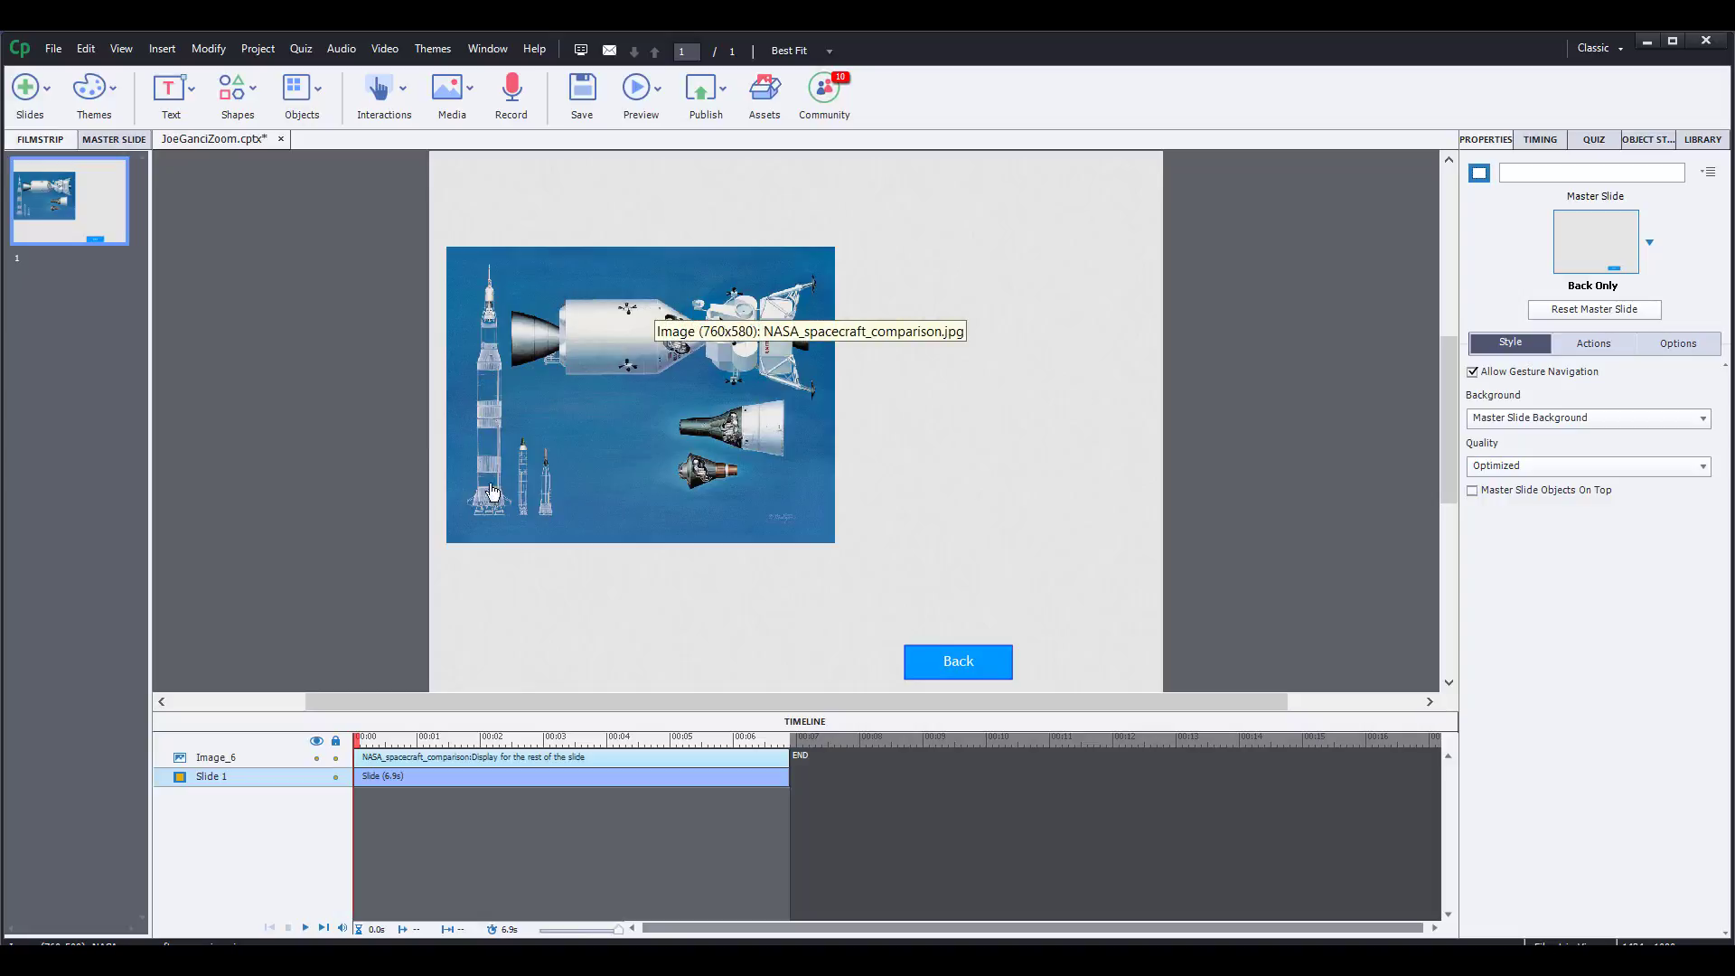
- Browse the CP Questions > 2017-03-01 subfolder that holds the spacecraft comparison picture and its separate part images
click(446, 88)
click(483, 180)
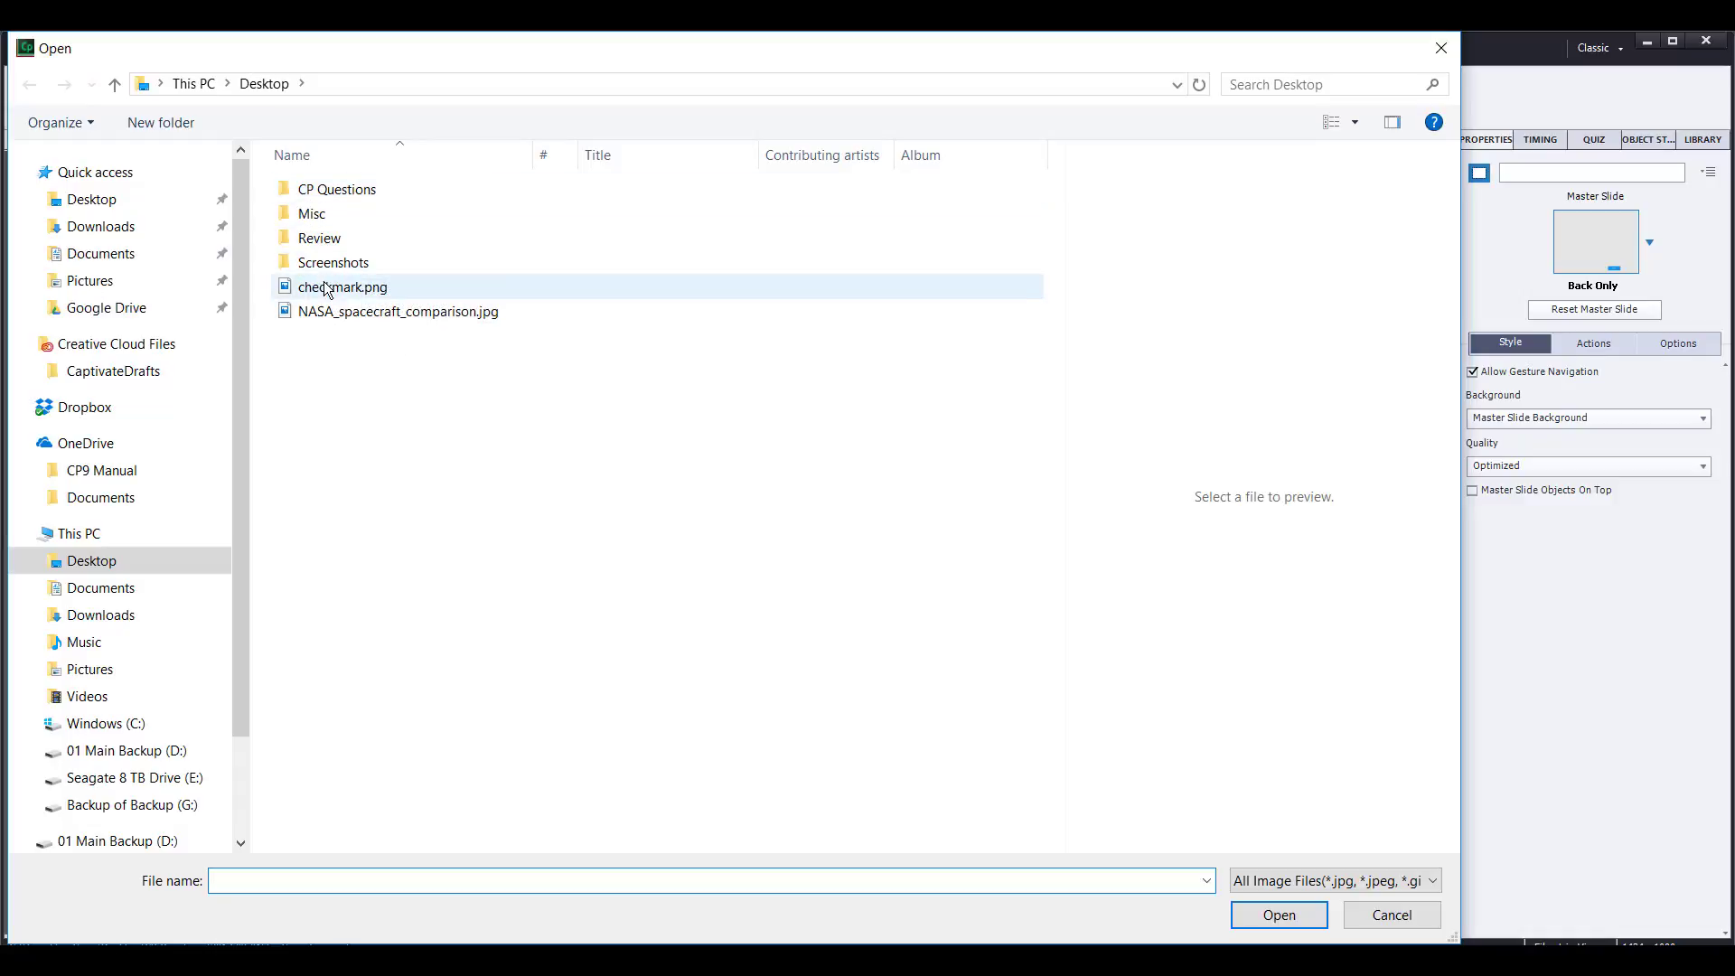
double_click(395, 192)
double_click(394, 194)
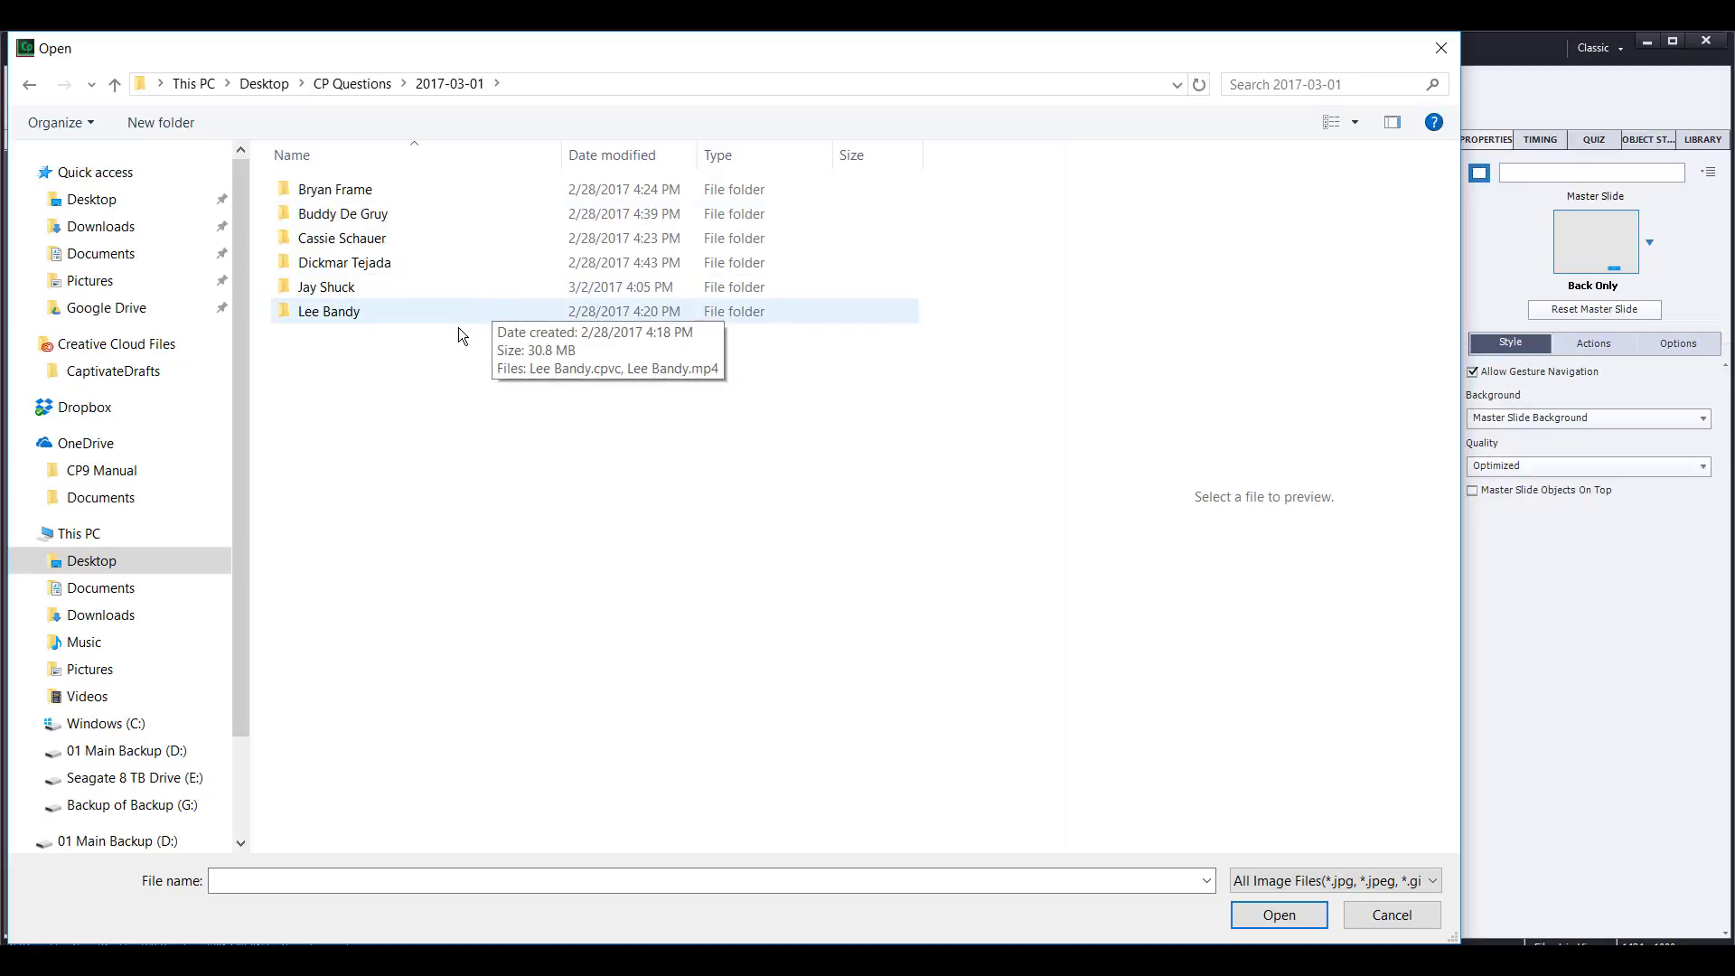
double_click(403, 286)
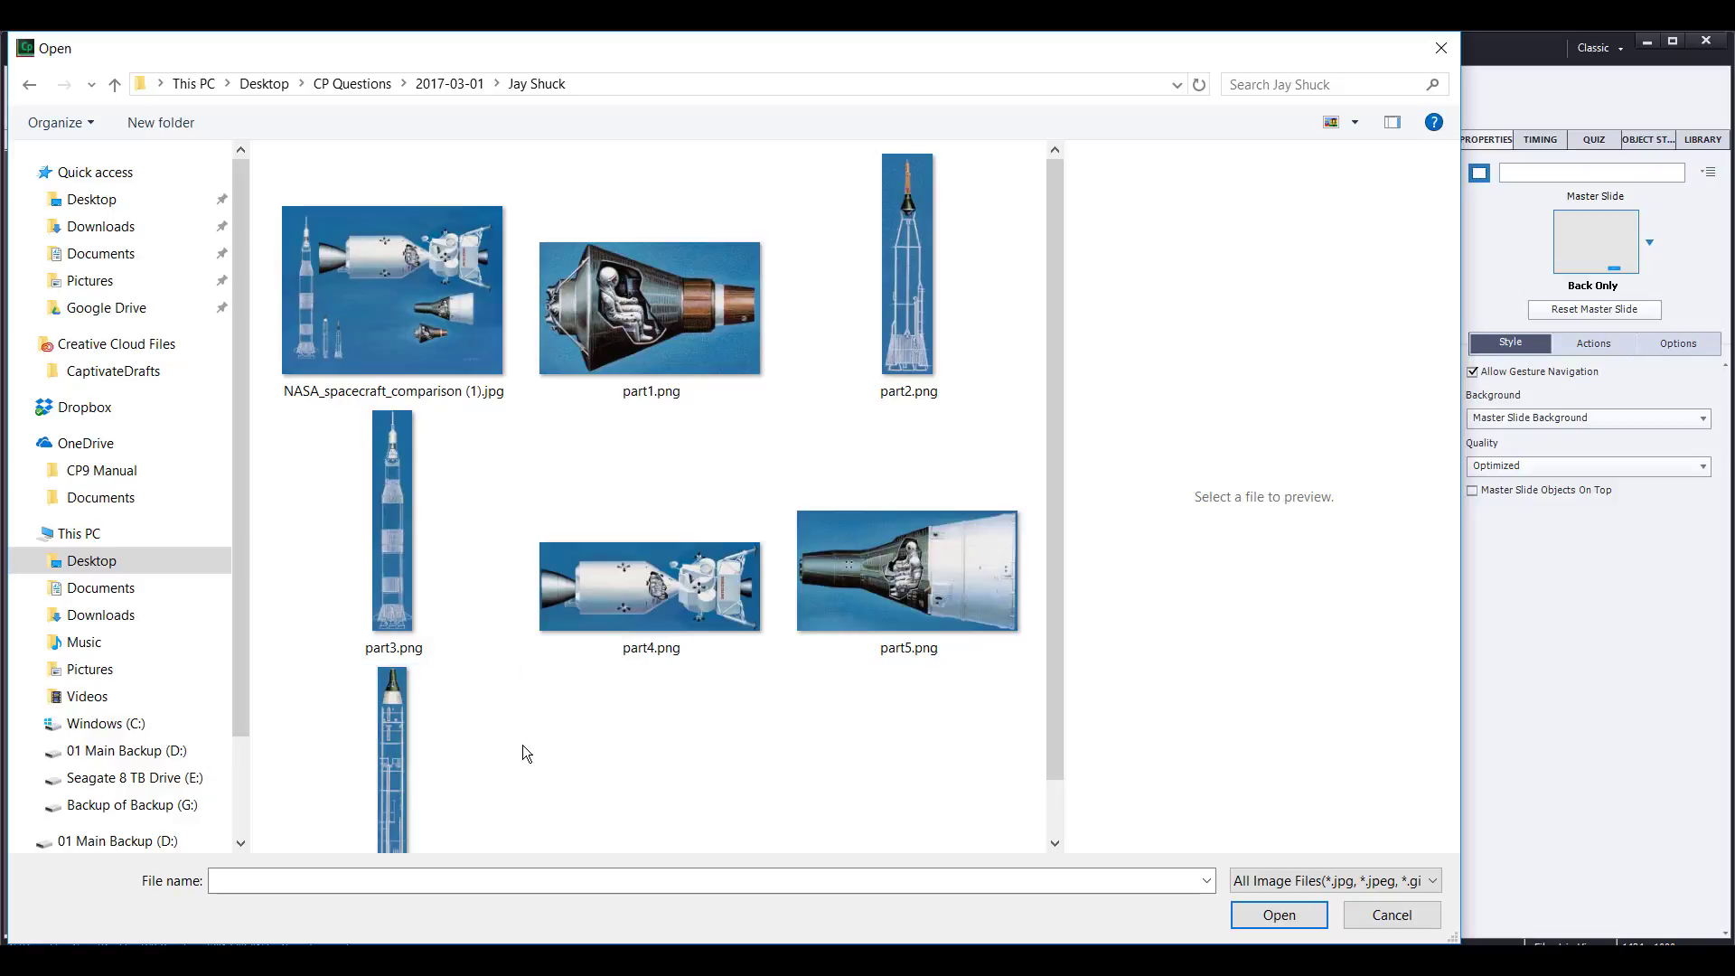
double_click(423, 346)
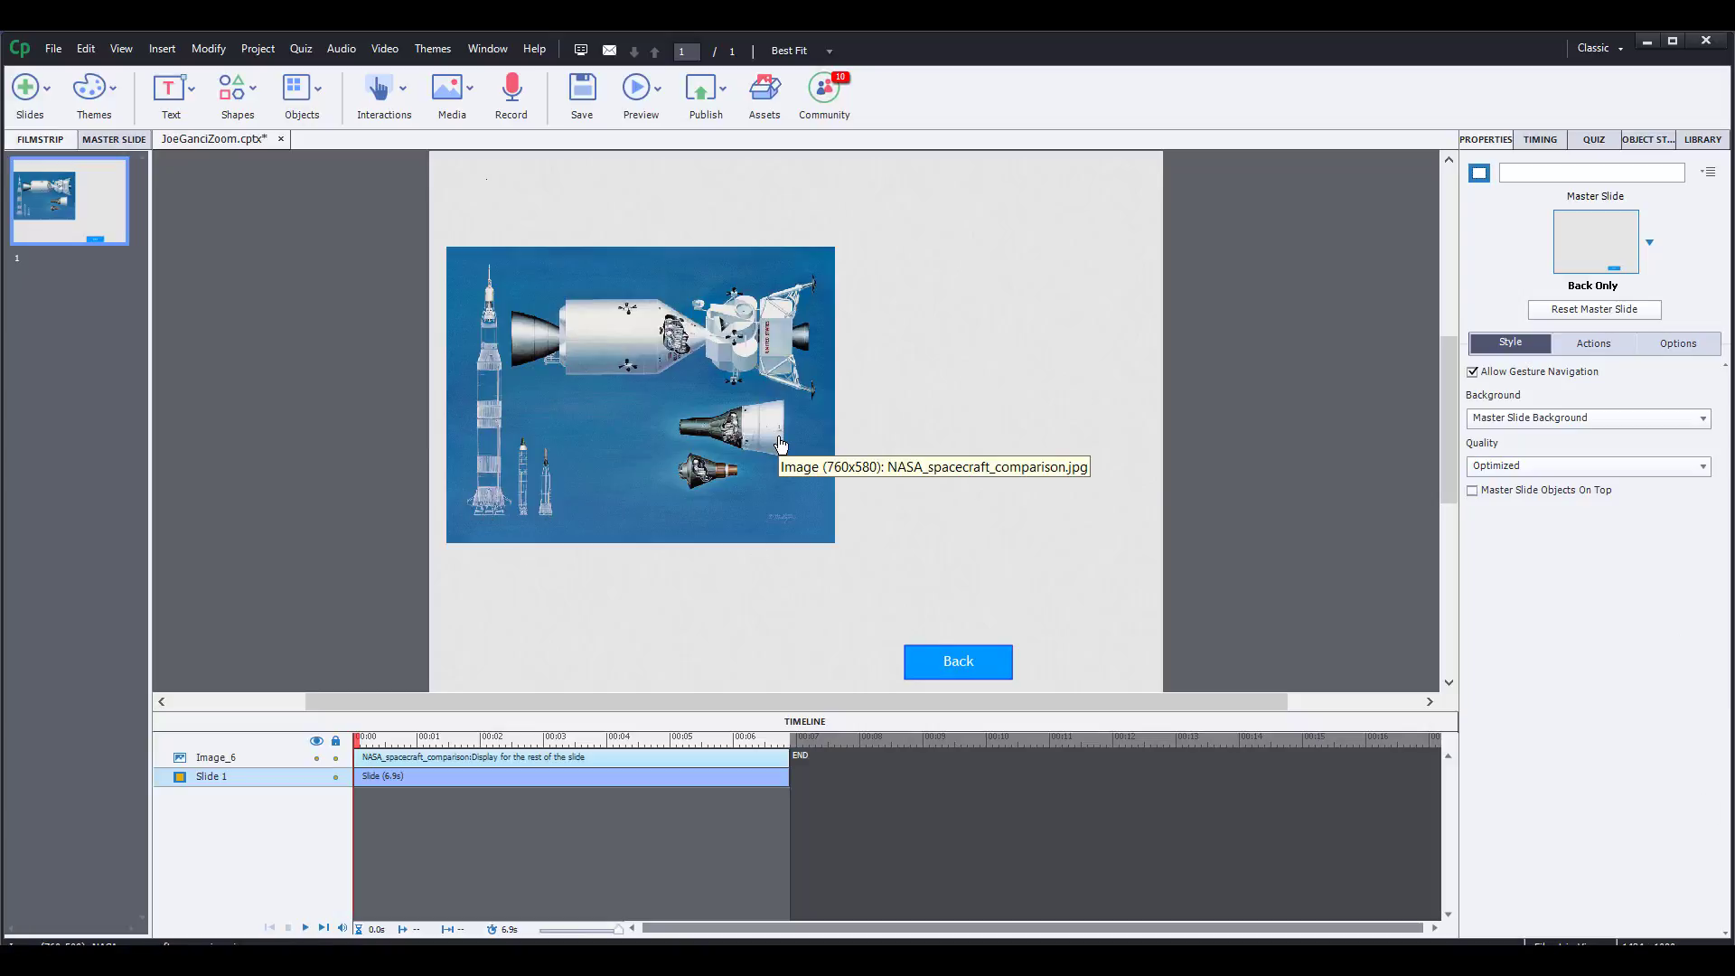
- Insert a zoom area on the slide and move its zoom destination into the empty space beside the spacecraft picture
click(313, 94)
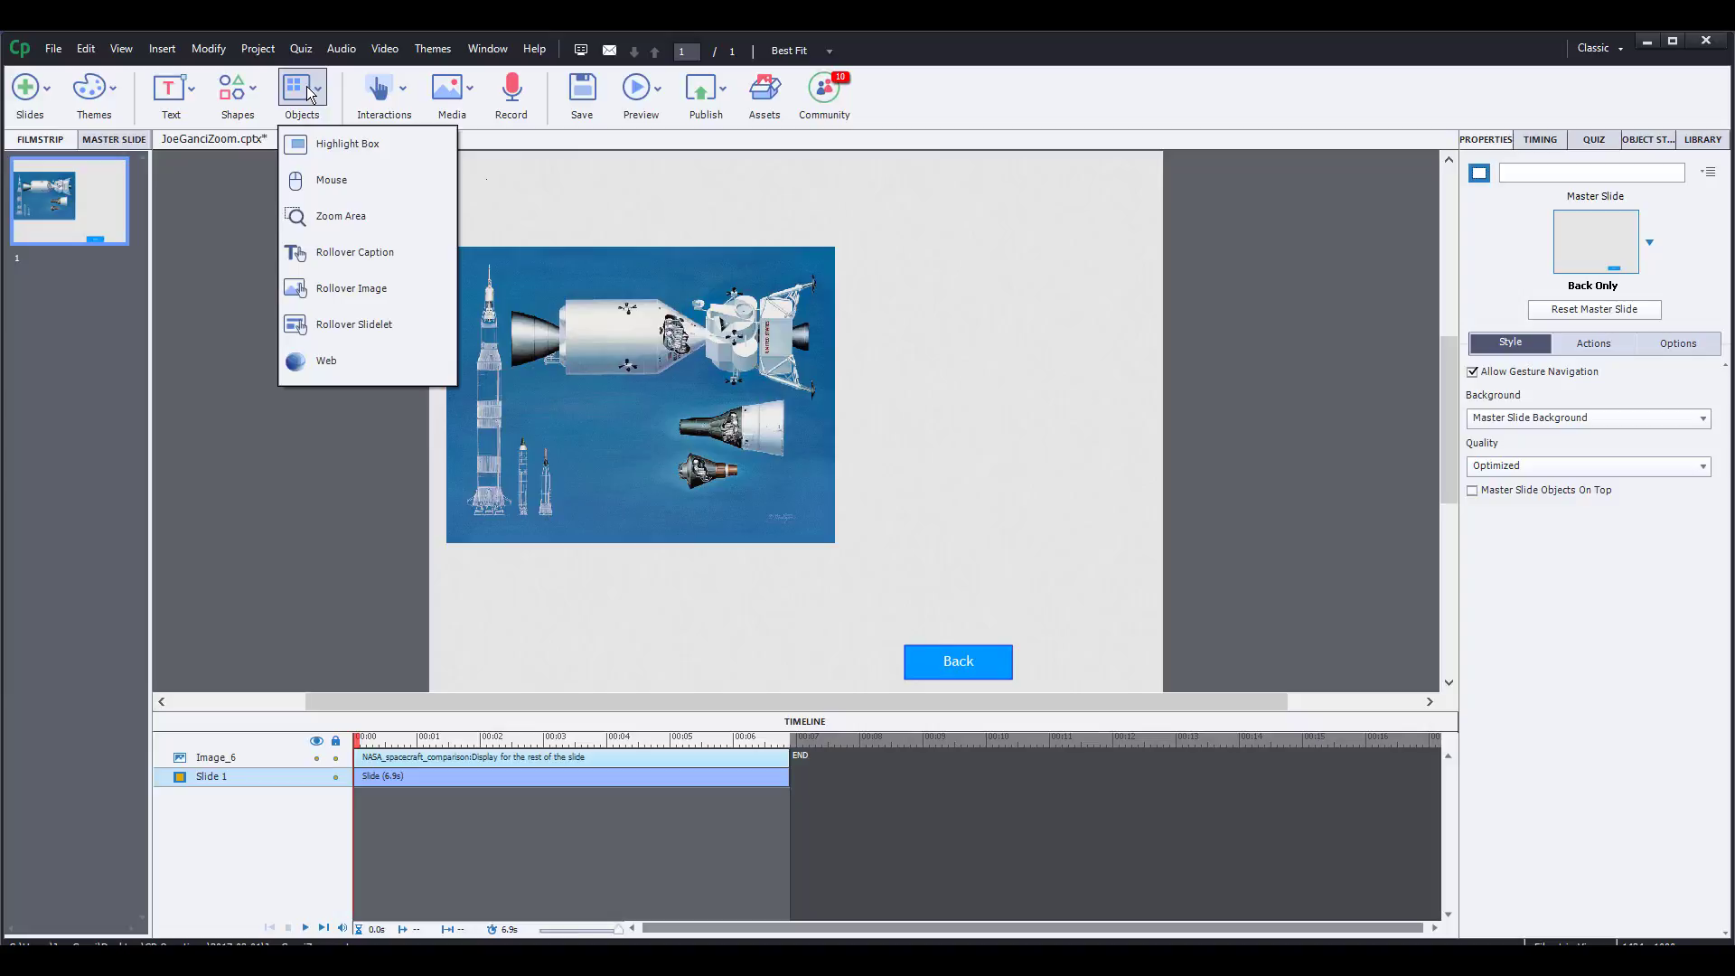
click(317, 220)
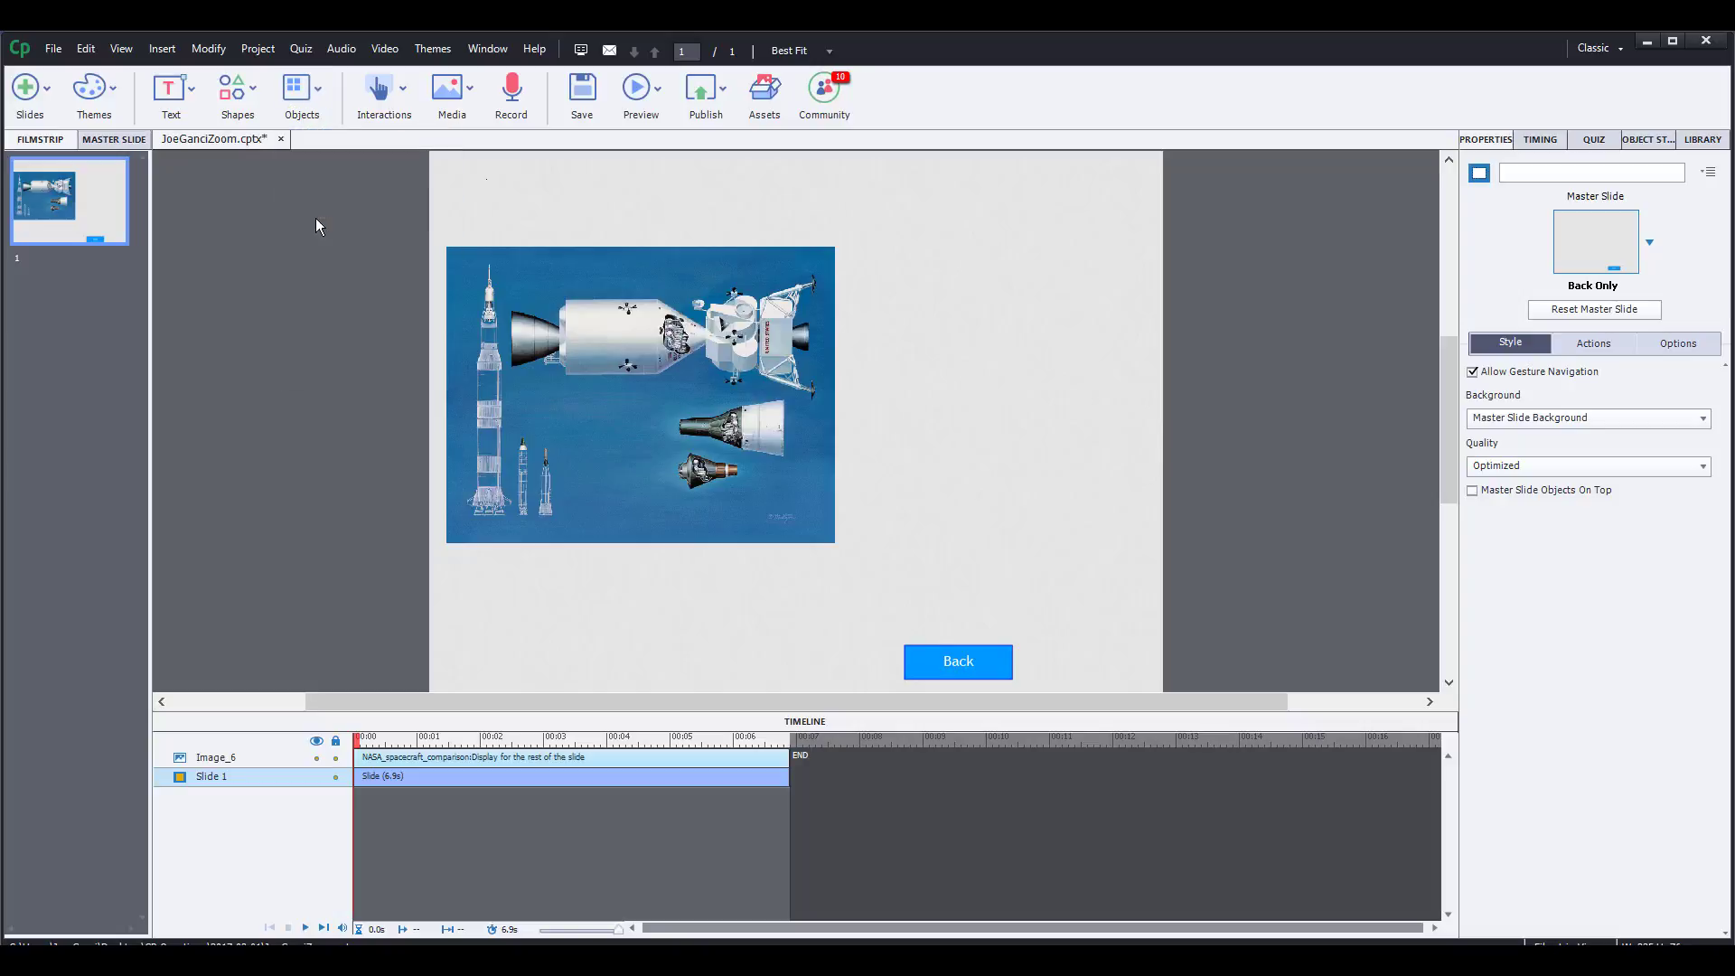
click(948, 479)
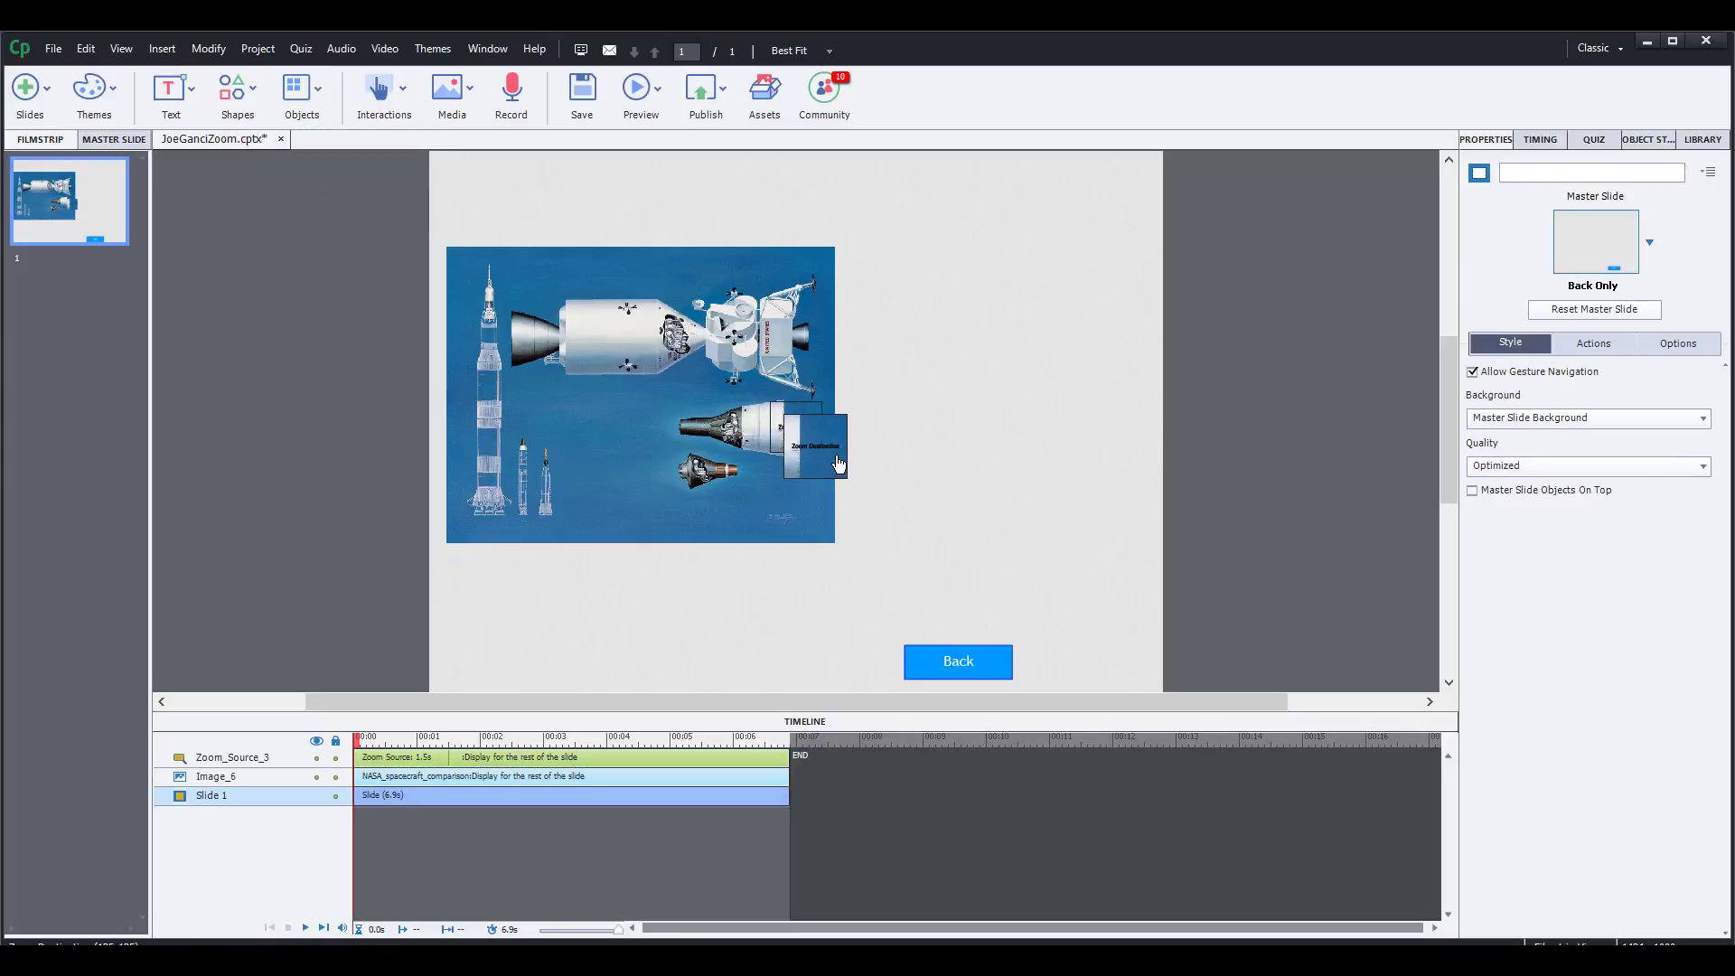
drag(838, 463, 1002, 432)
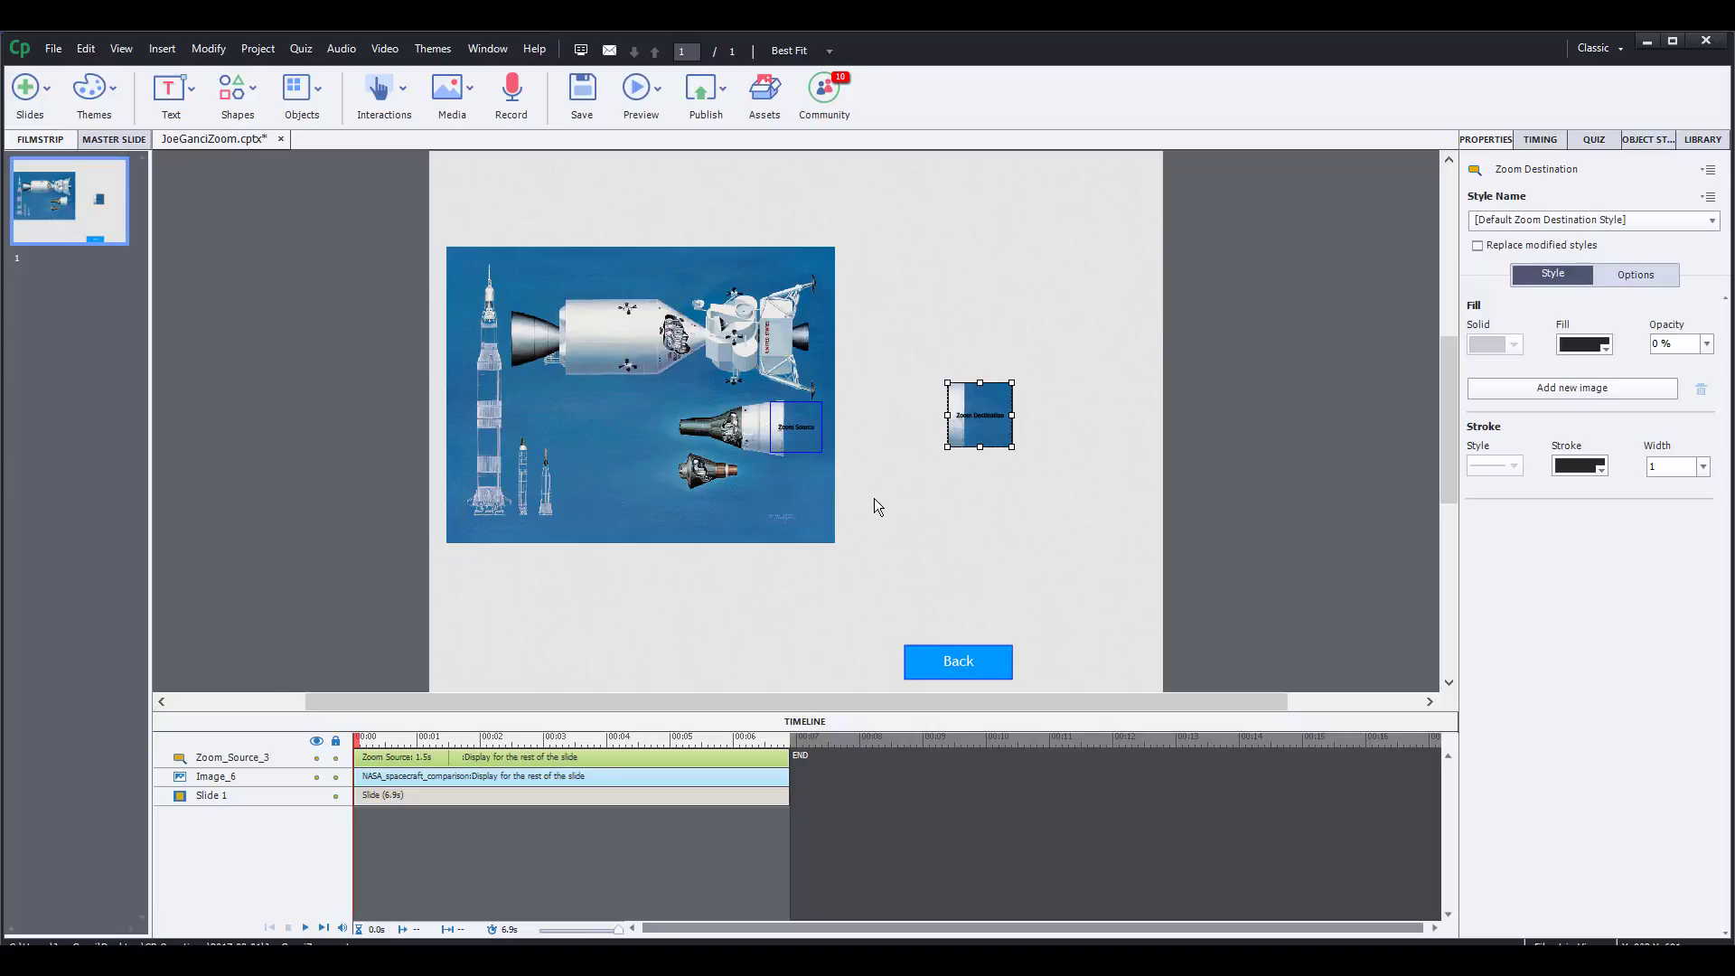
click(961, 477)
- Fit the zoom source around the upper of the two small capsules and enlarge the zoom destination to fill the space beside the picture
drag(803, 442, 907, 513)
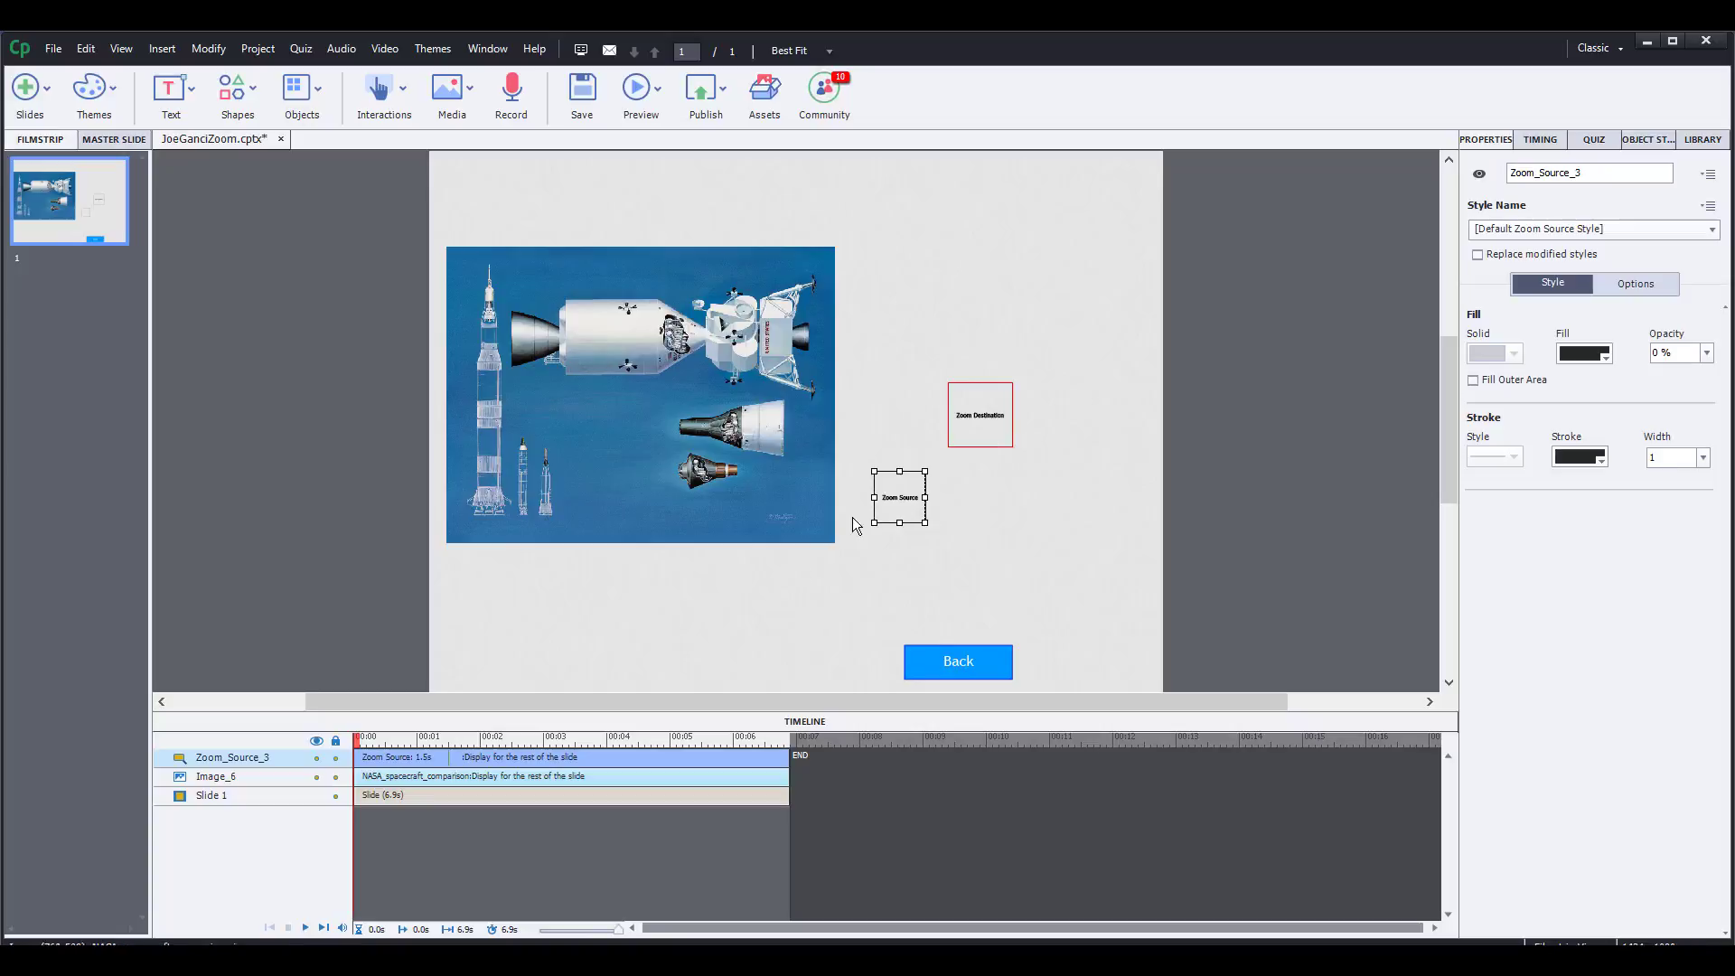
drag(899, 499, 802, 458)
click(949, 416)
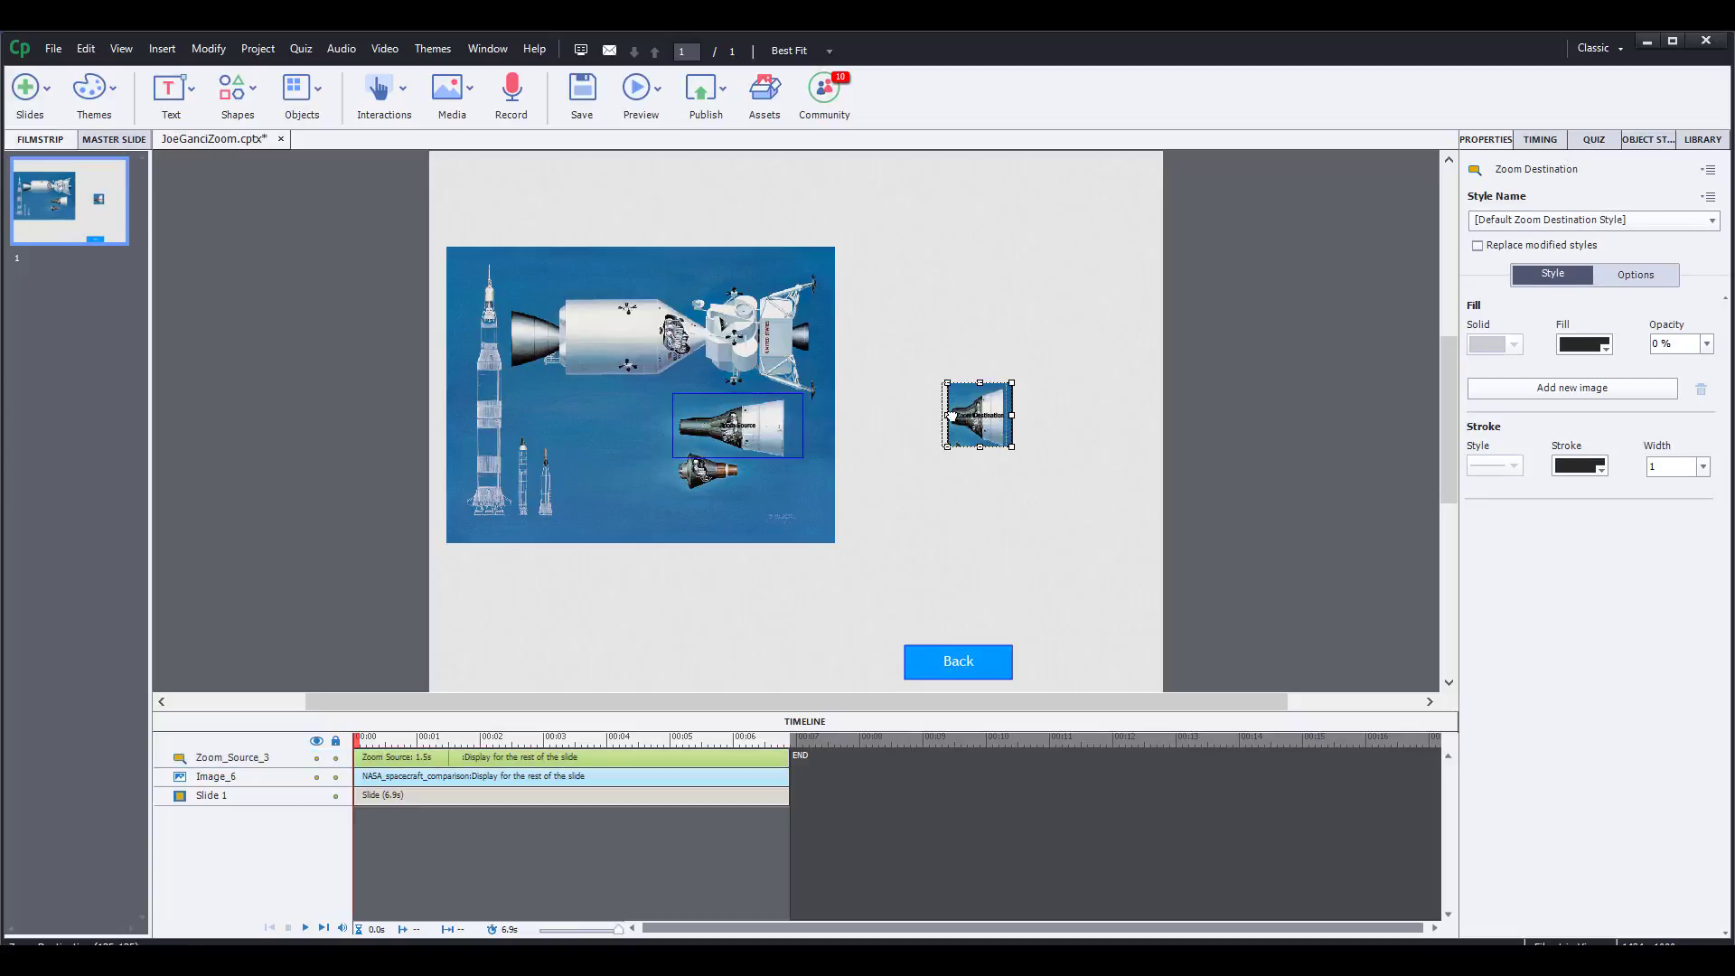
drag(949, 415, 1135, 503)
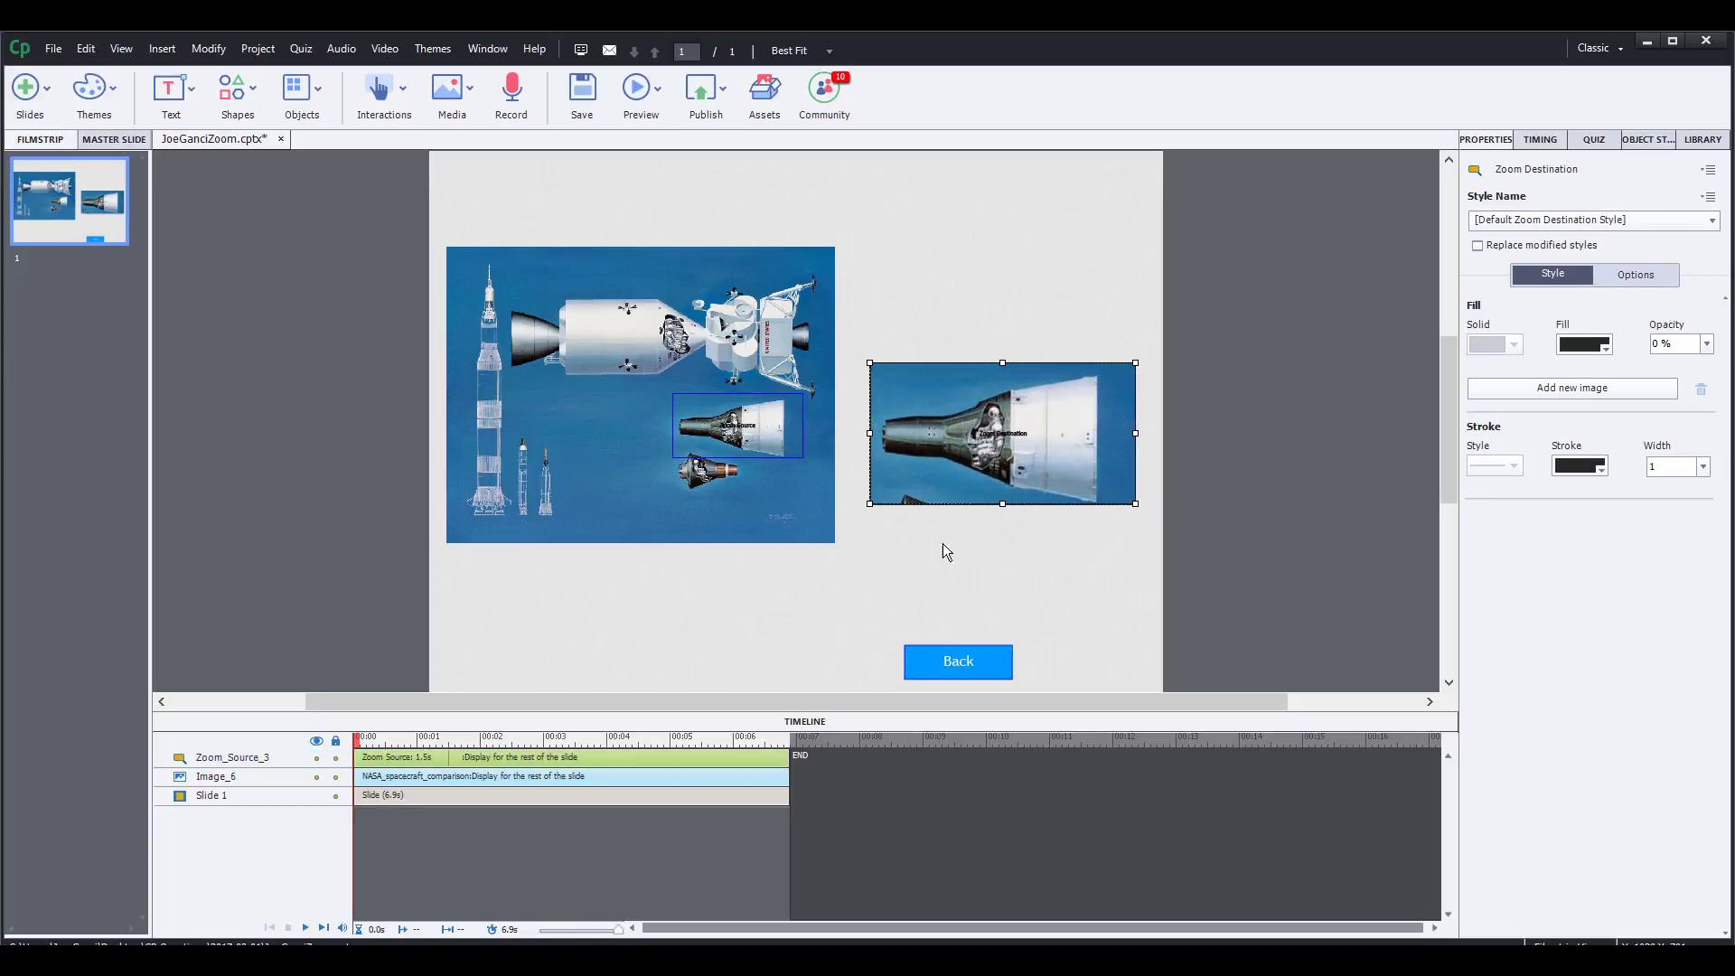
drag(866, 507, 837, 510)
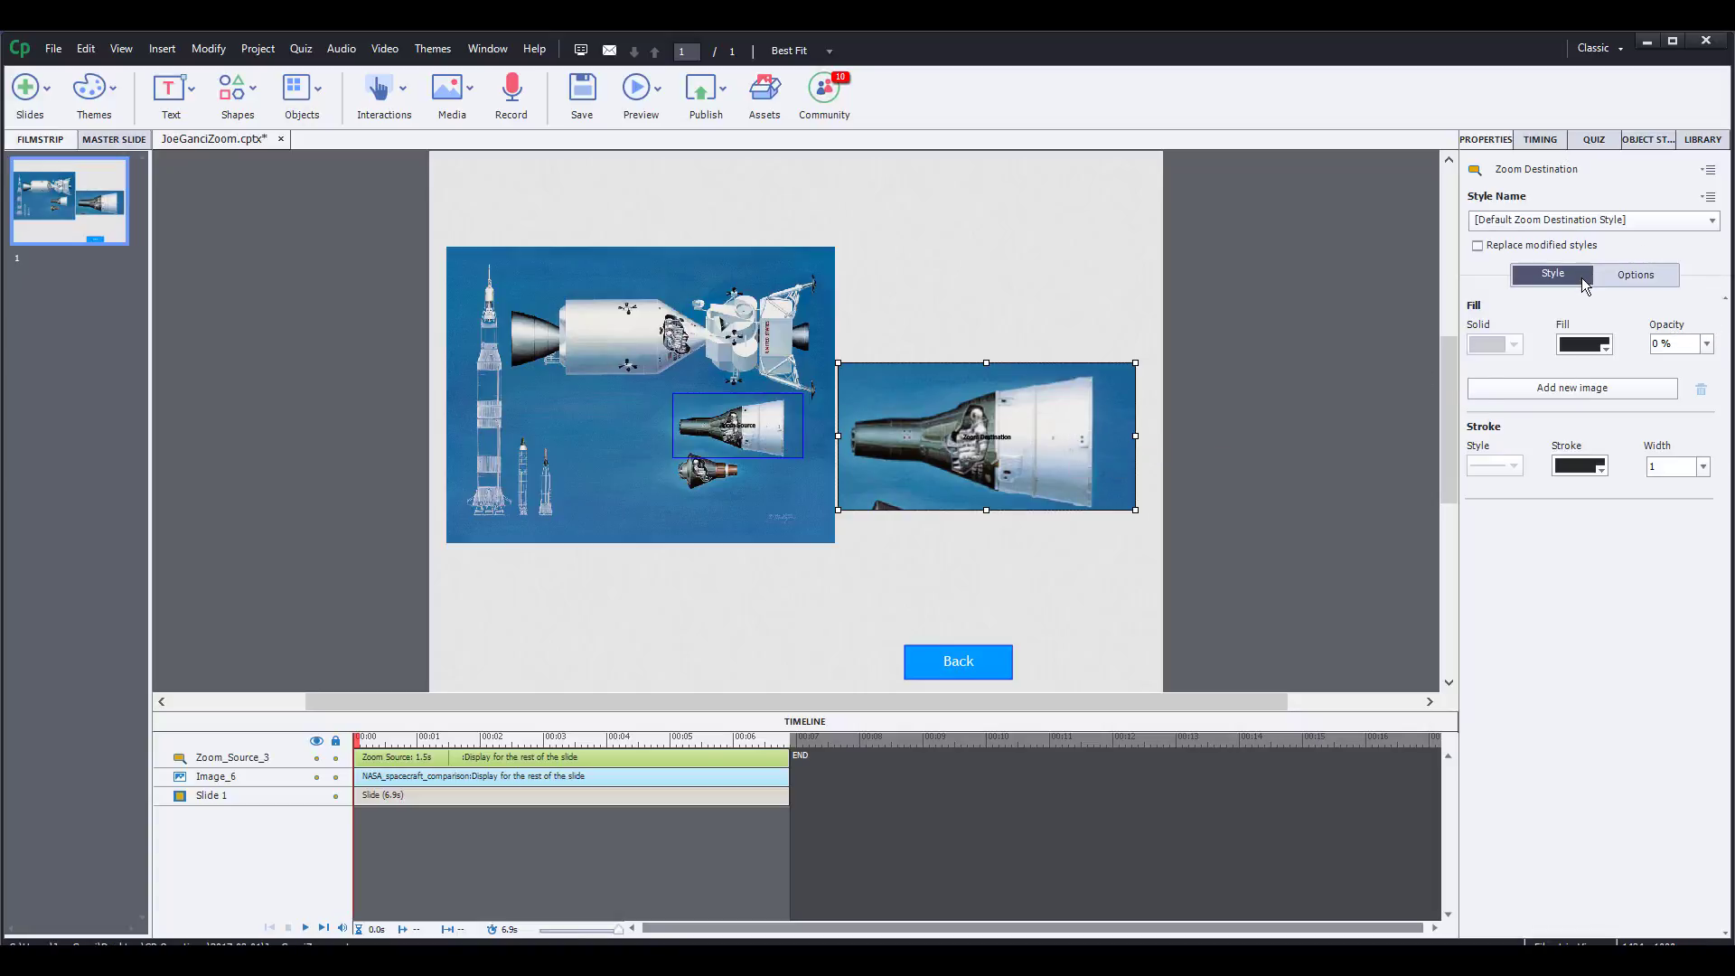
- Import part5.png as the fill image of the zoom destination
click(1591, 394)
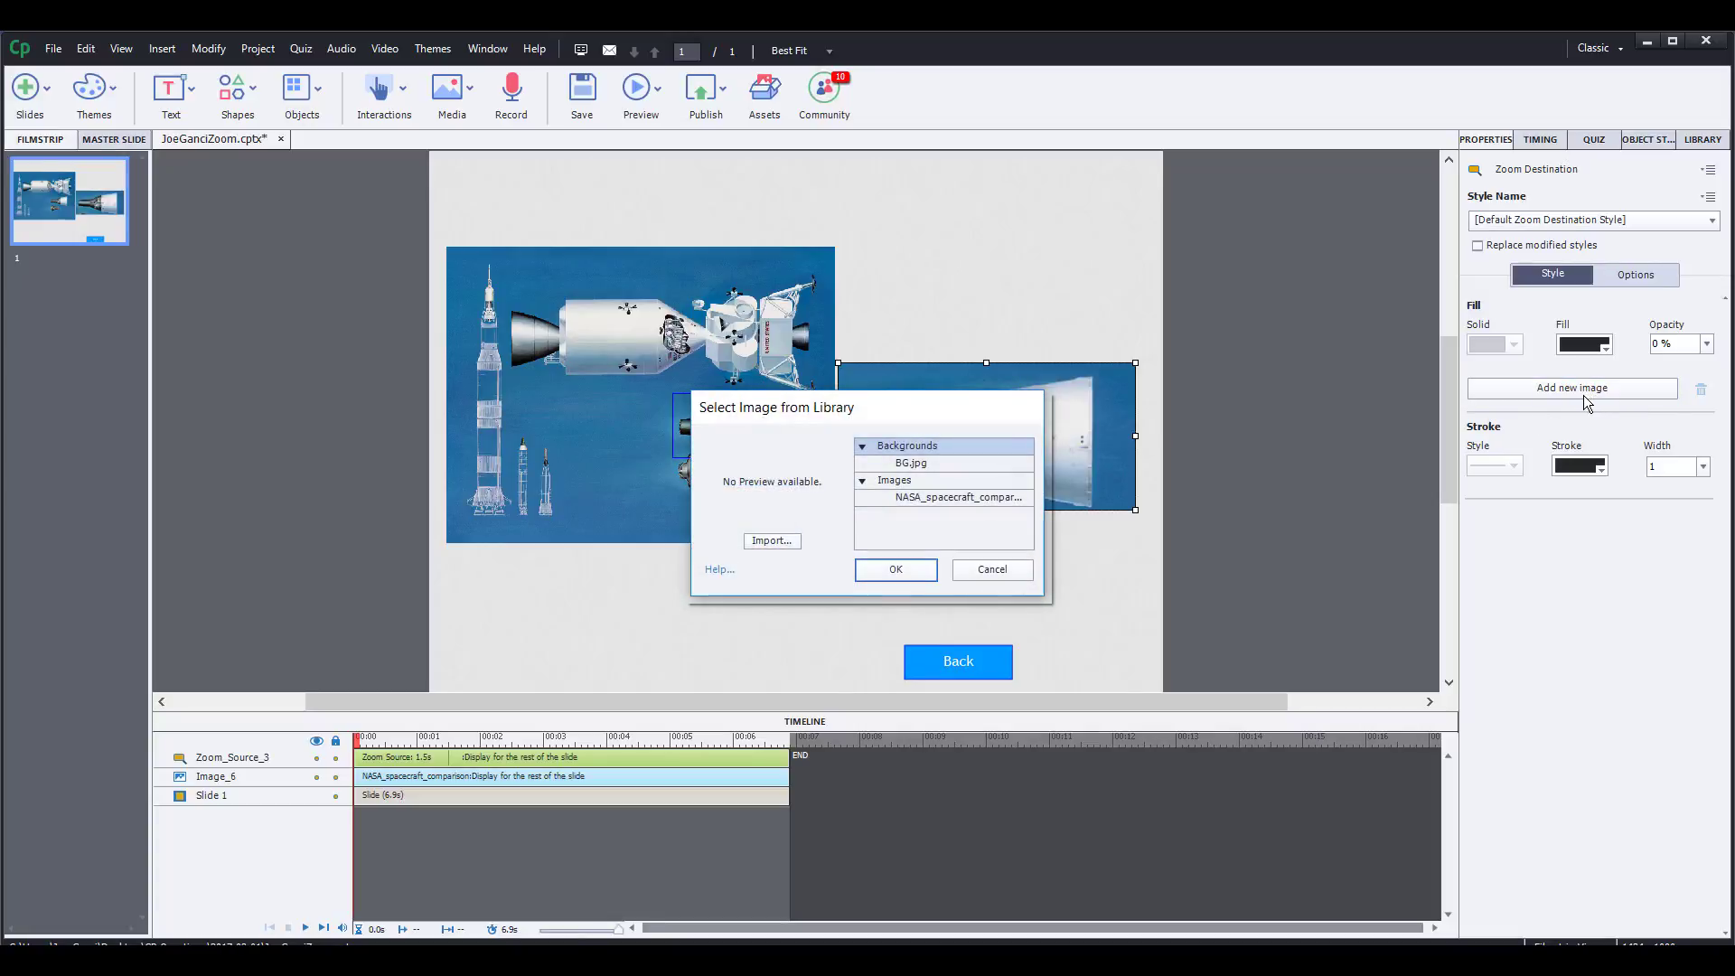
click(775, 542)
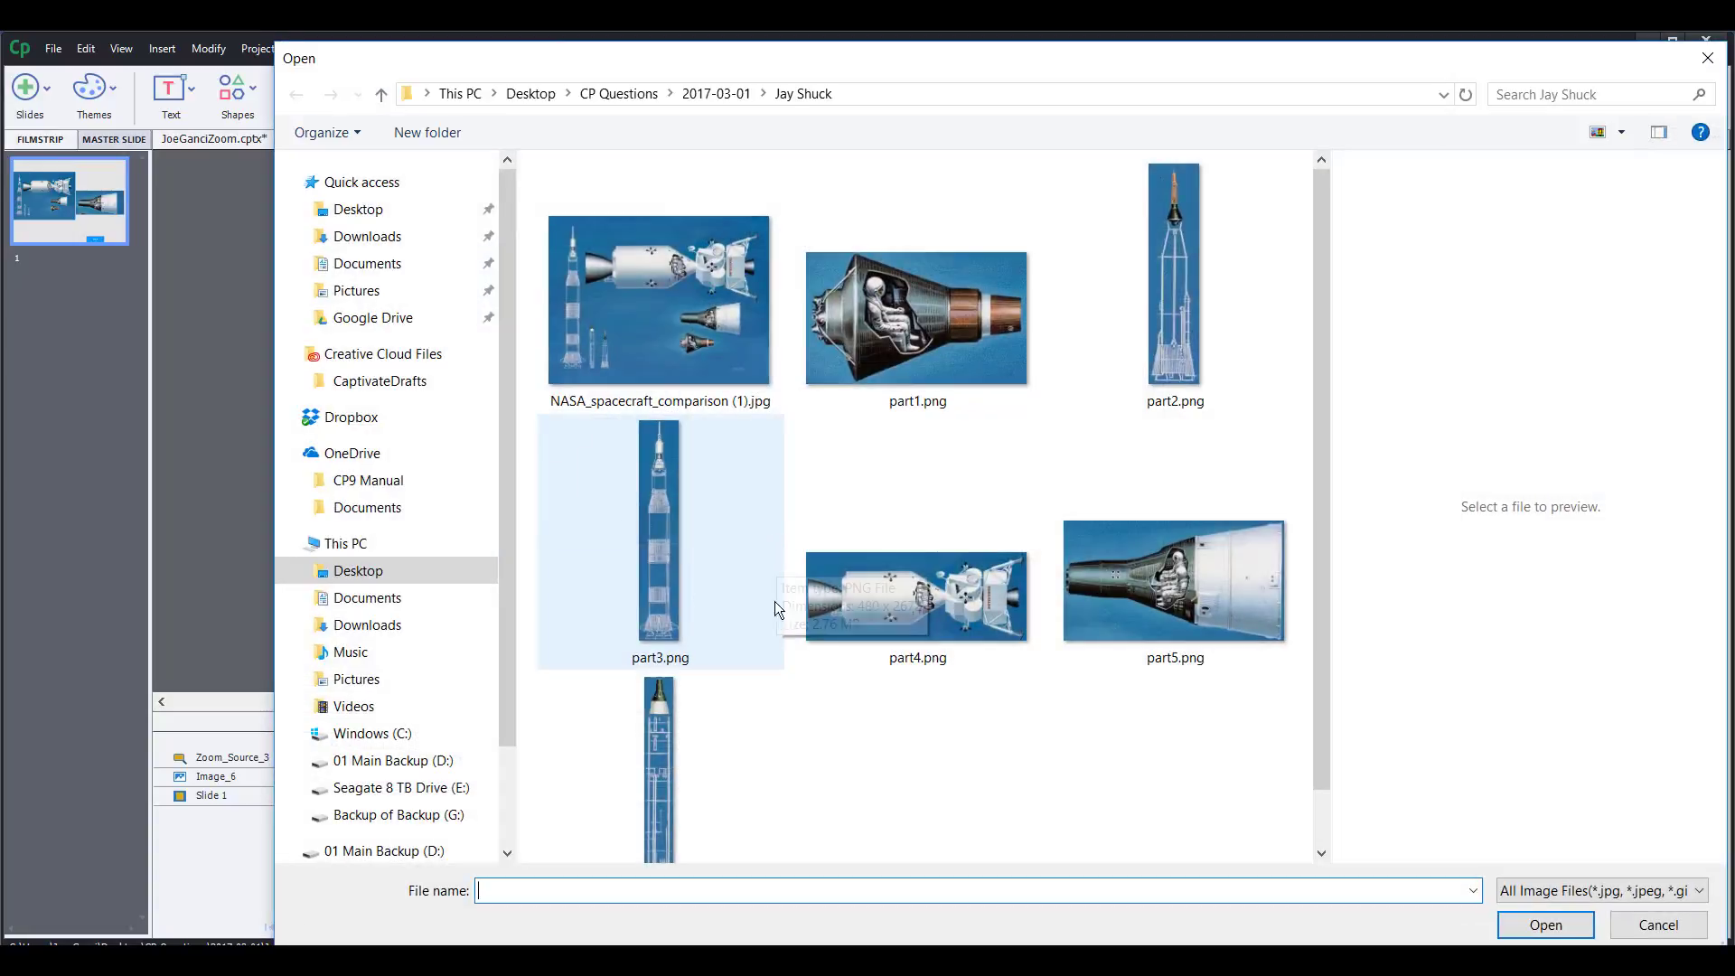
click(1173, 551)
click(1566, 928)
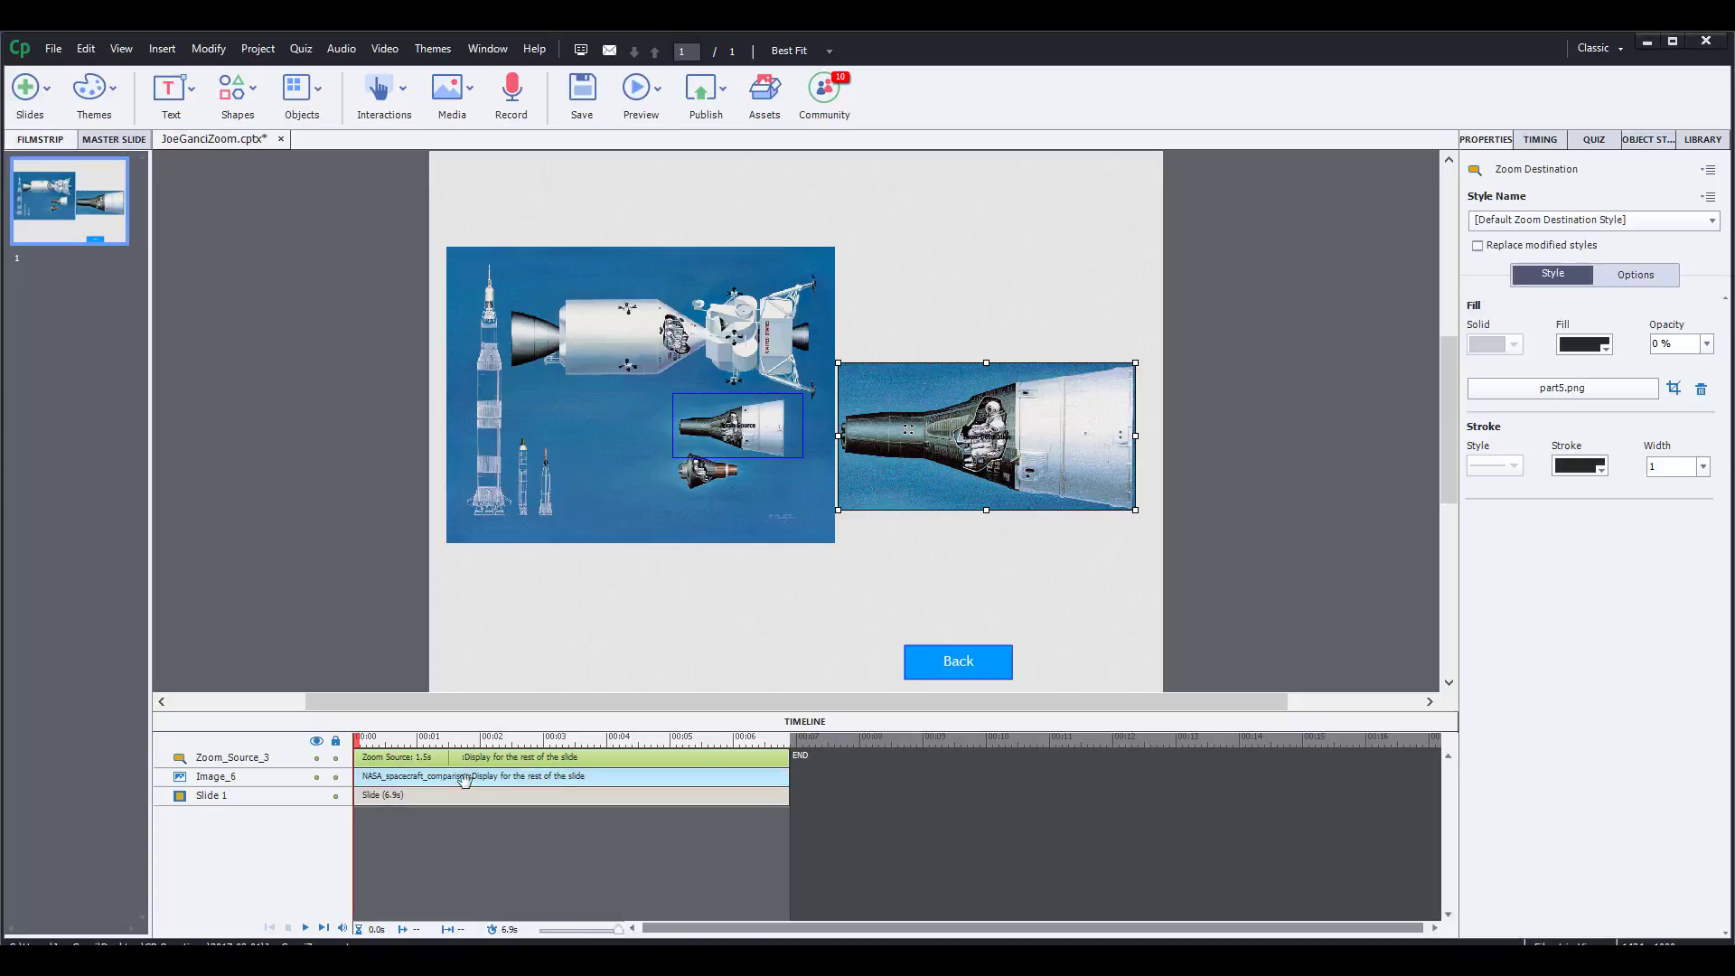
- Delay the zoom source to start at 2.8 s on the timeline and attach Mercury.mp3 to it as object audio
click(403, 757)
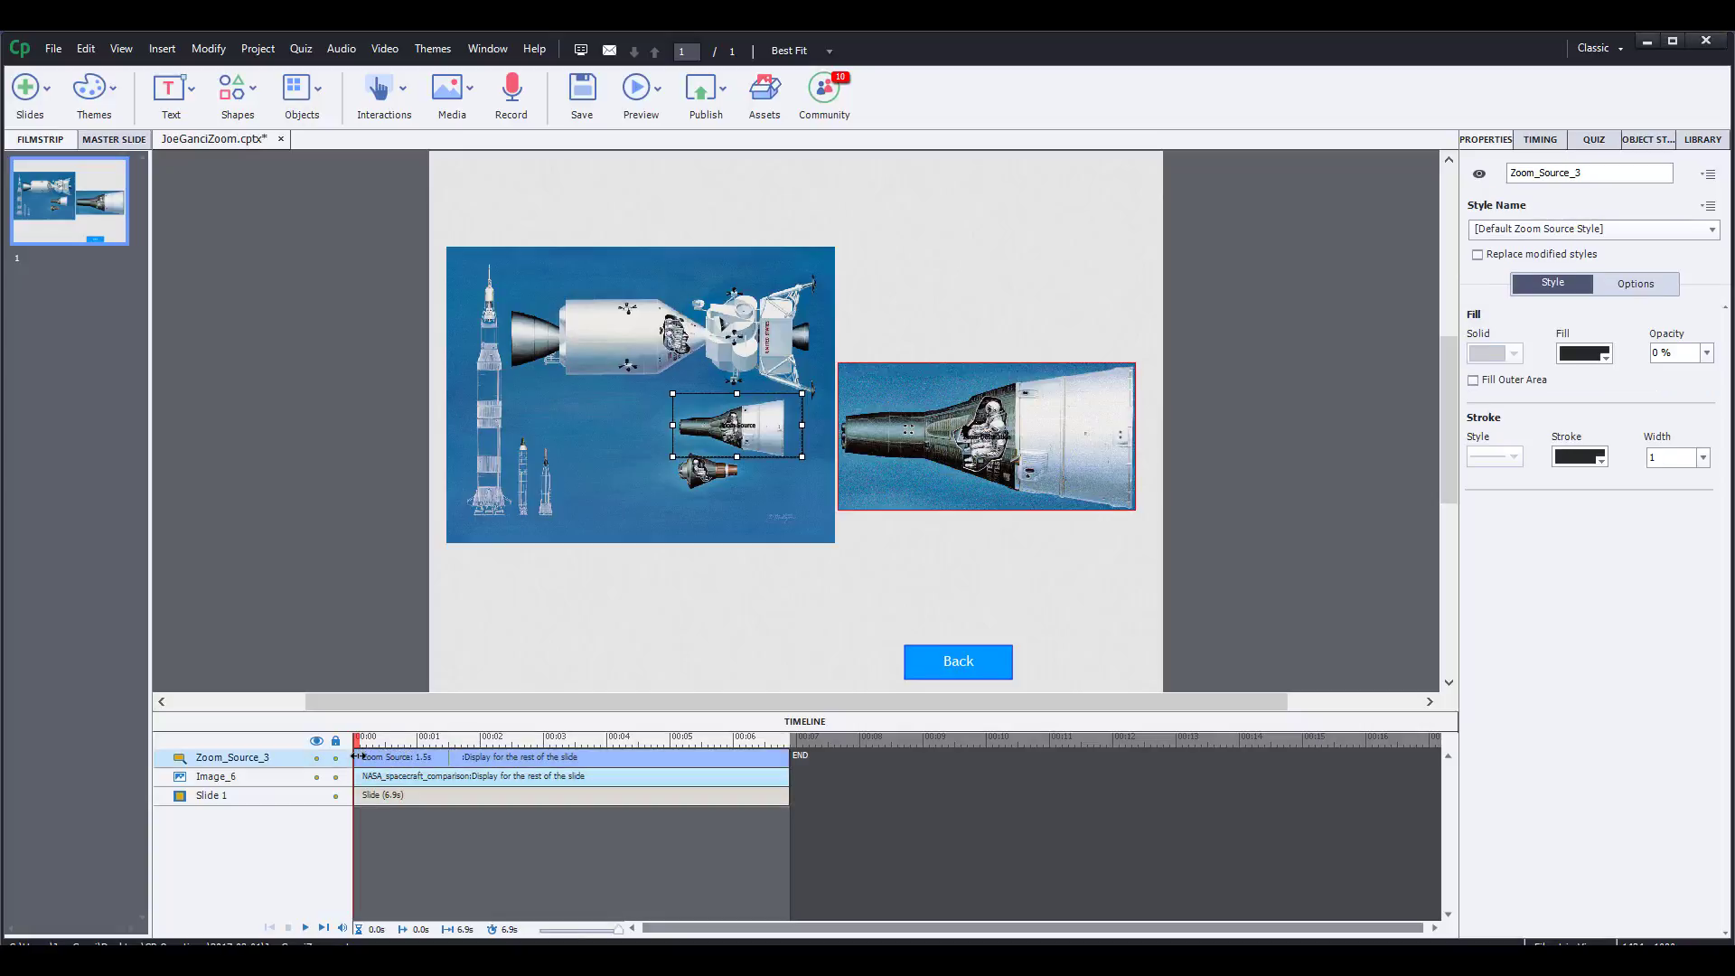
drag(367, 757, 544, 757)
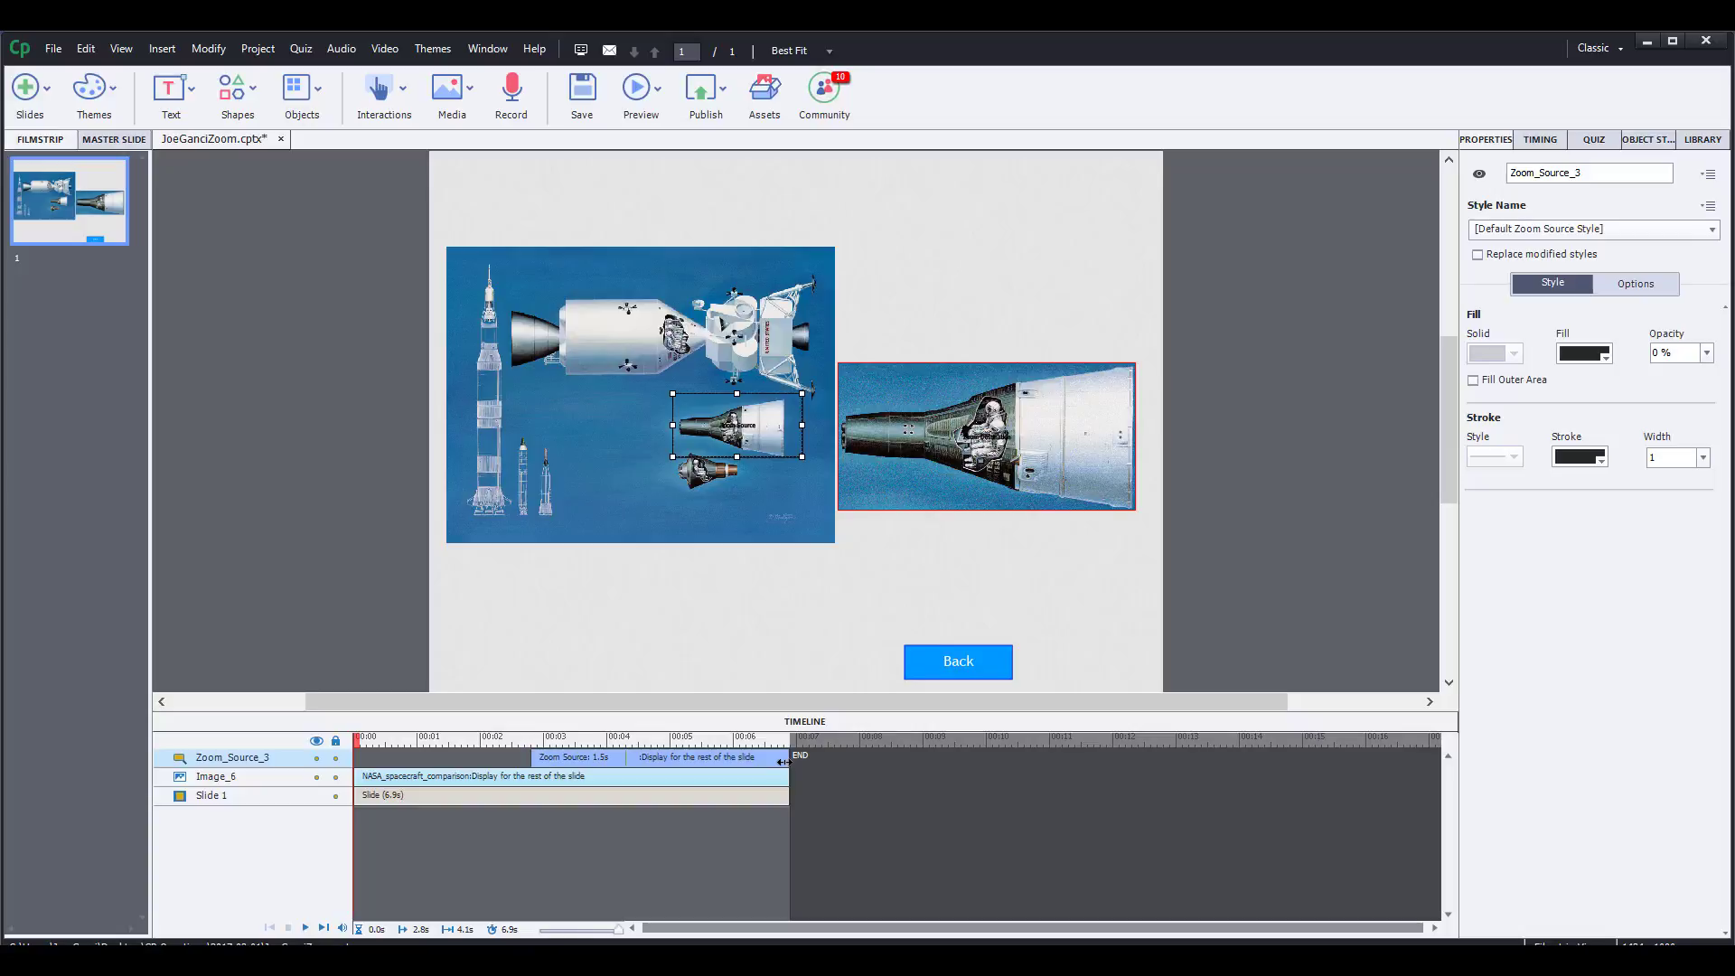
right_click(637, 760)
mouse_move(700, 744)
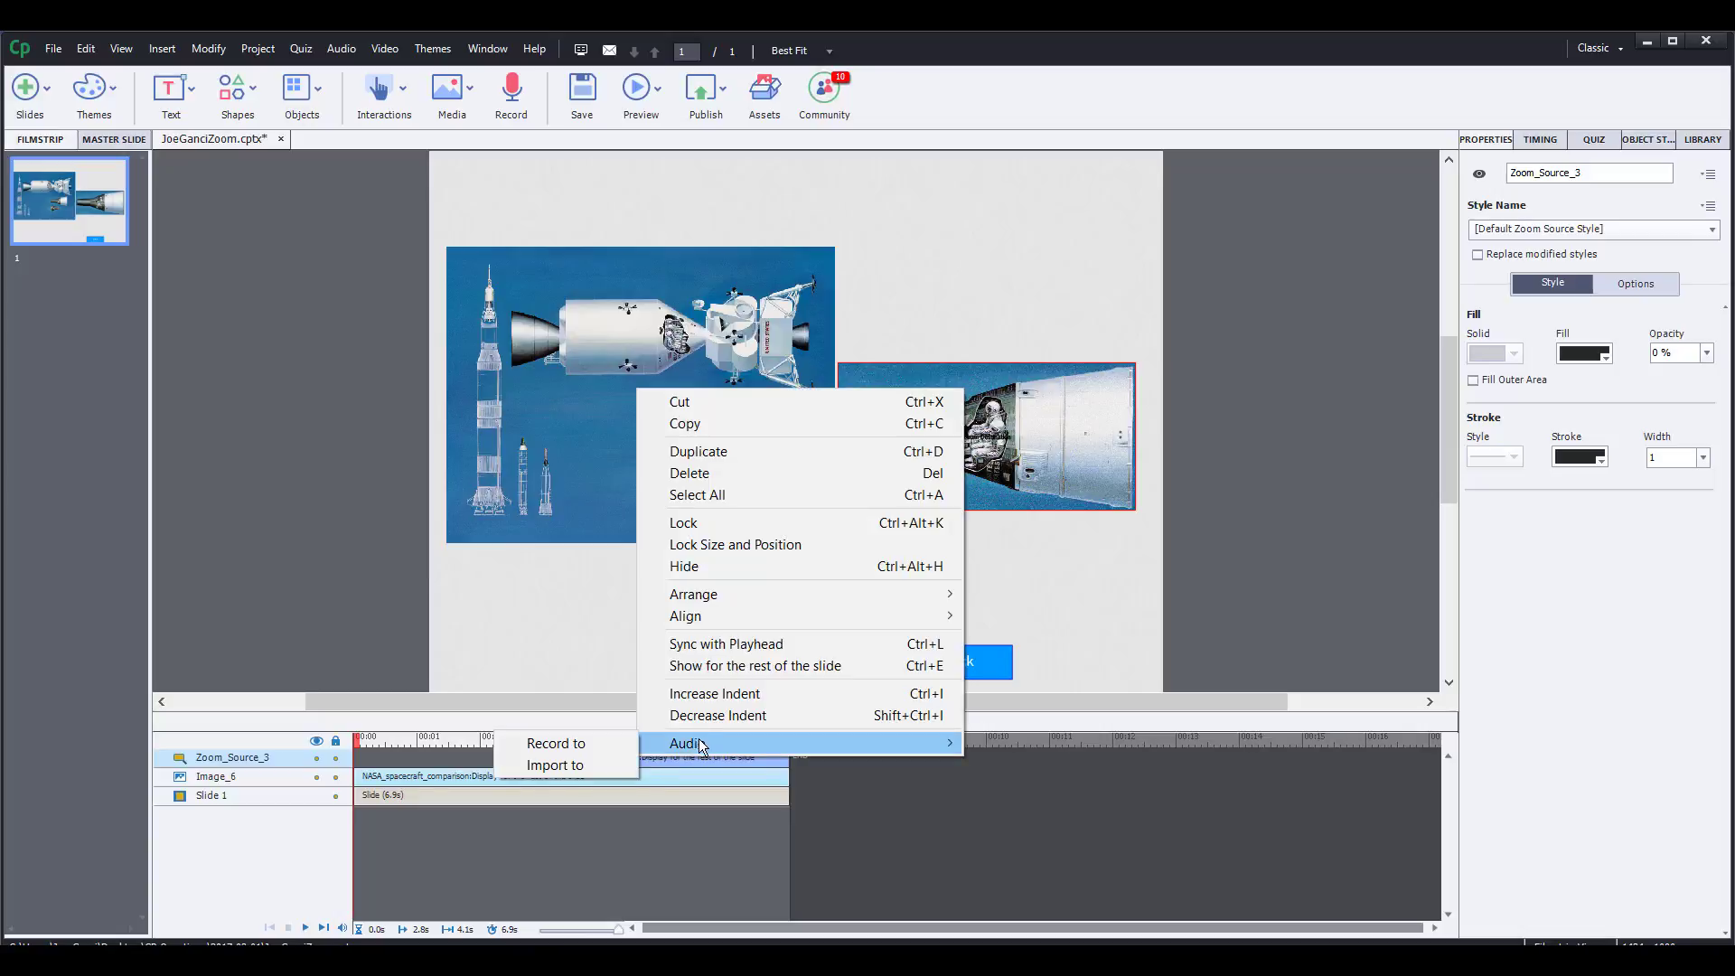
click(610, 761)
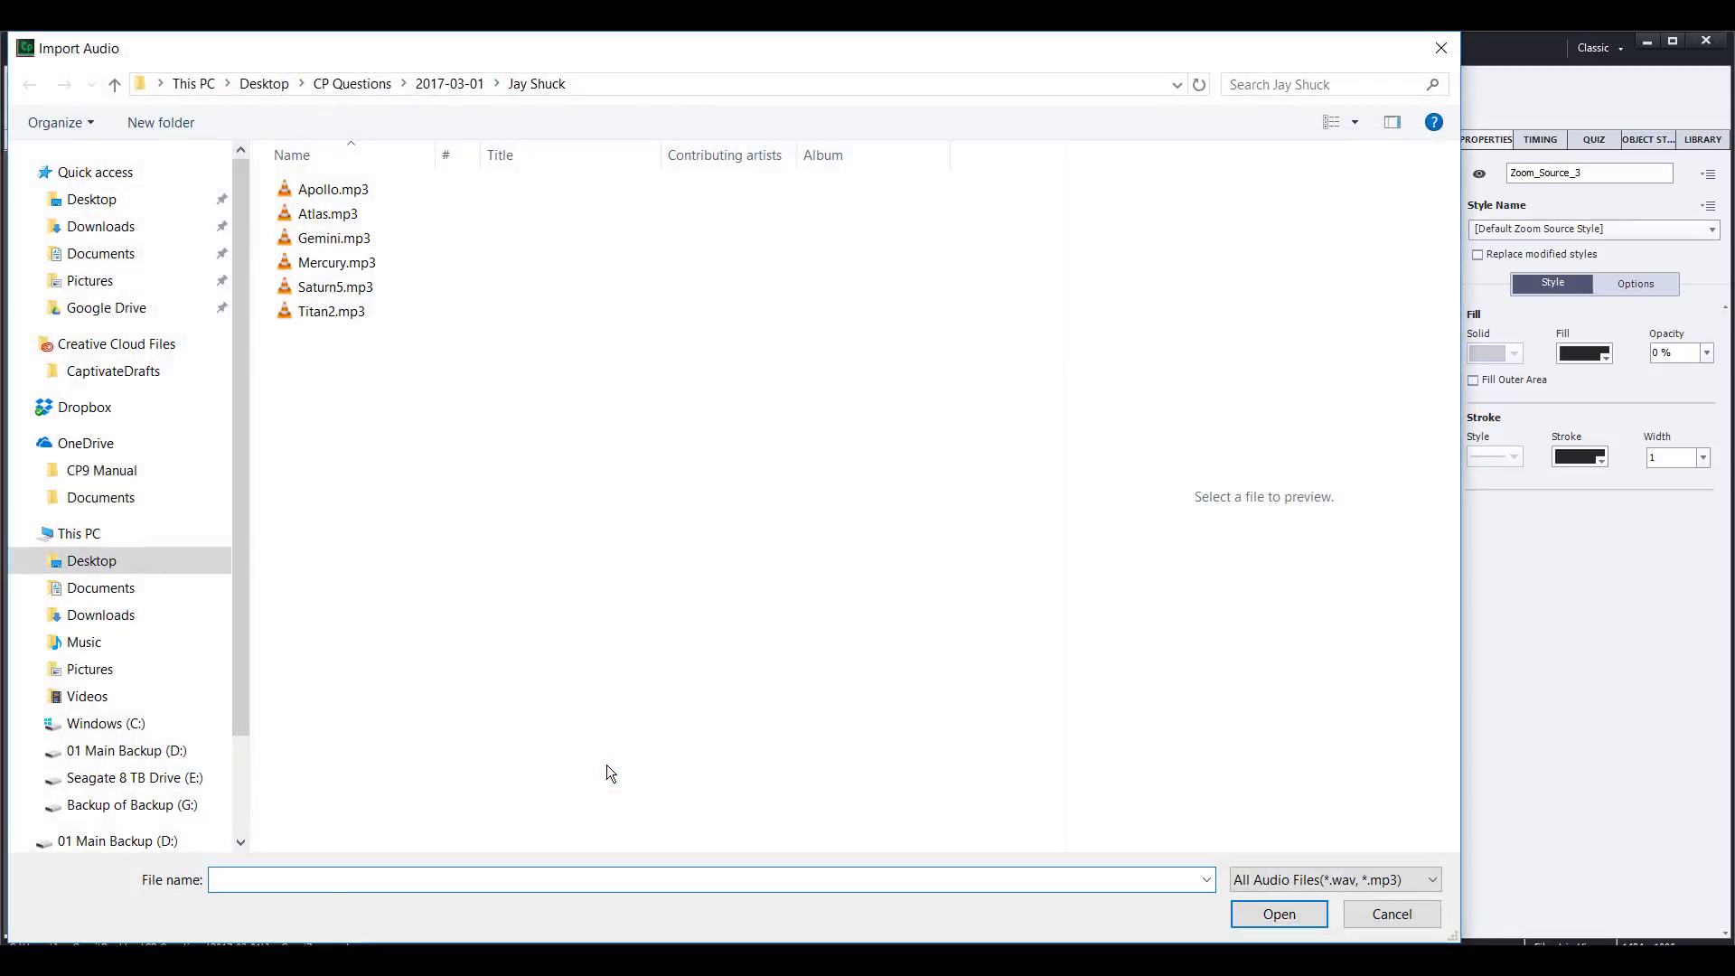
click(383, 263)
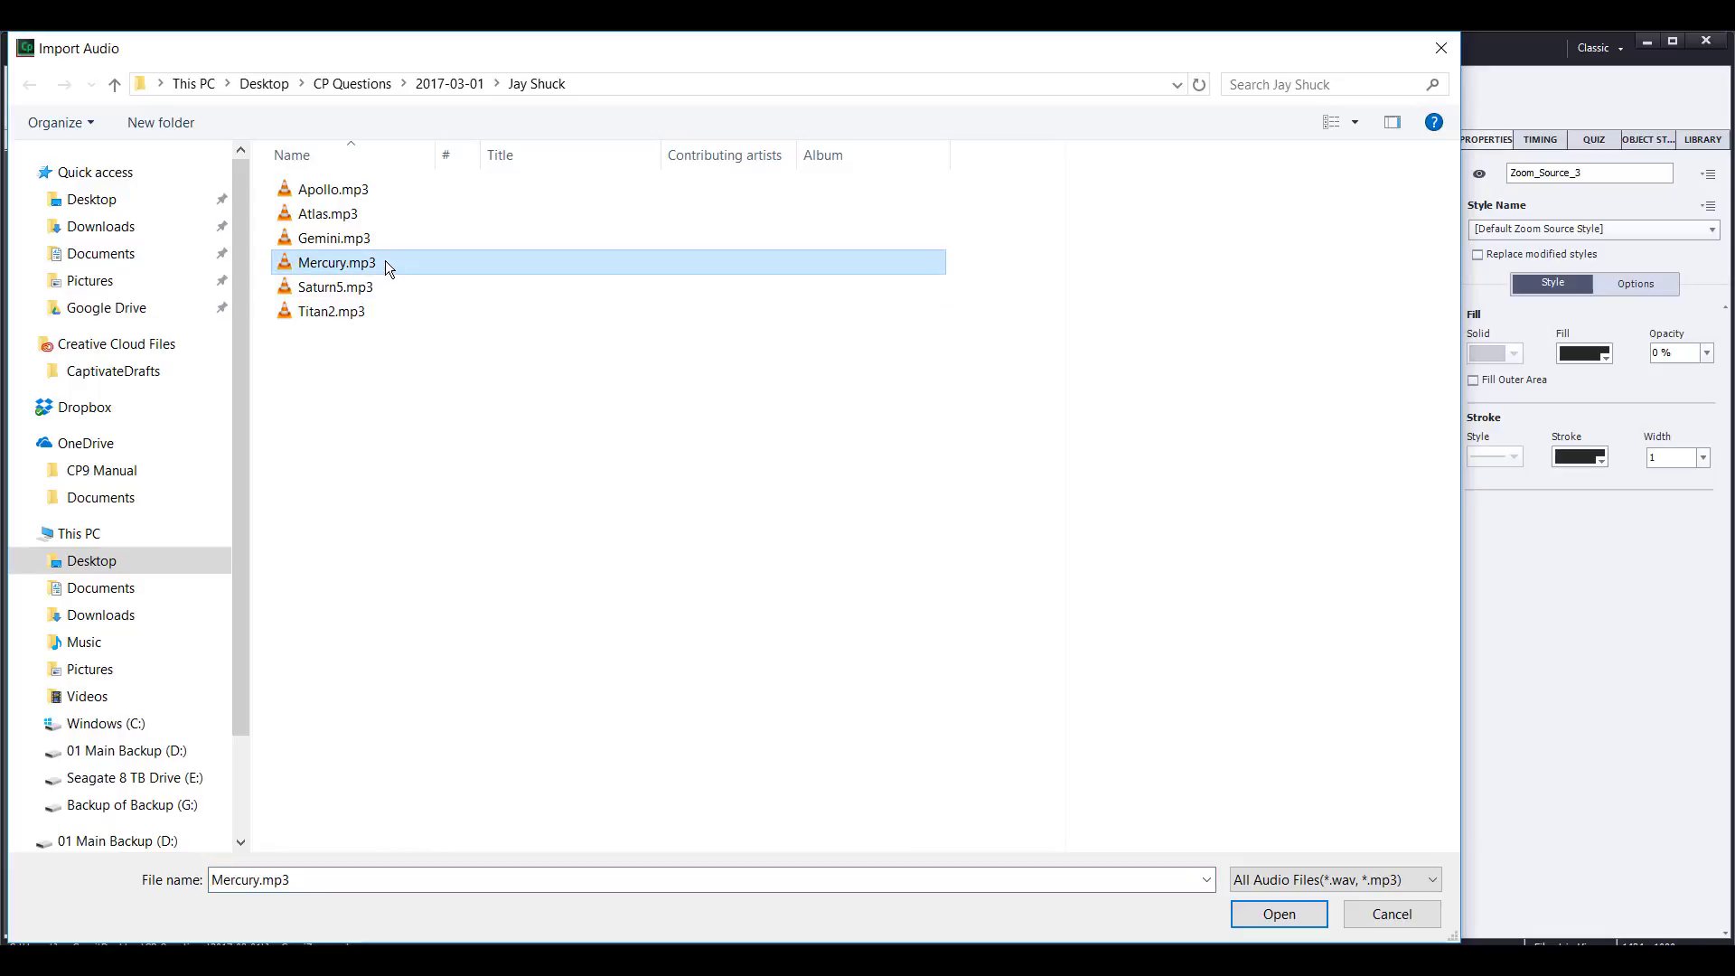
click(1288, 914)
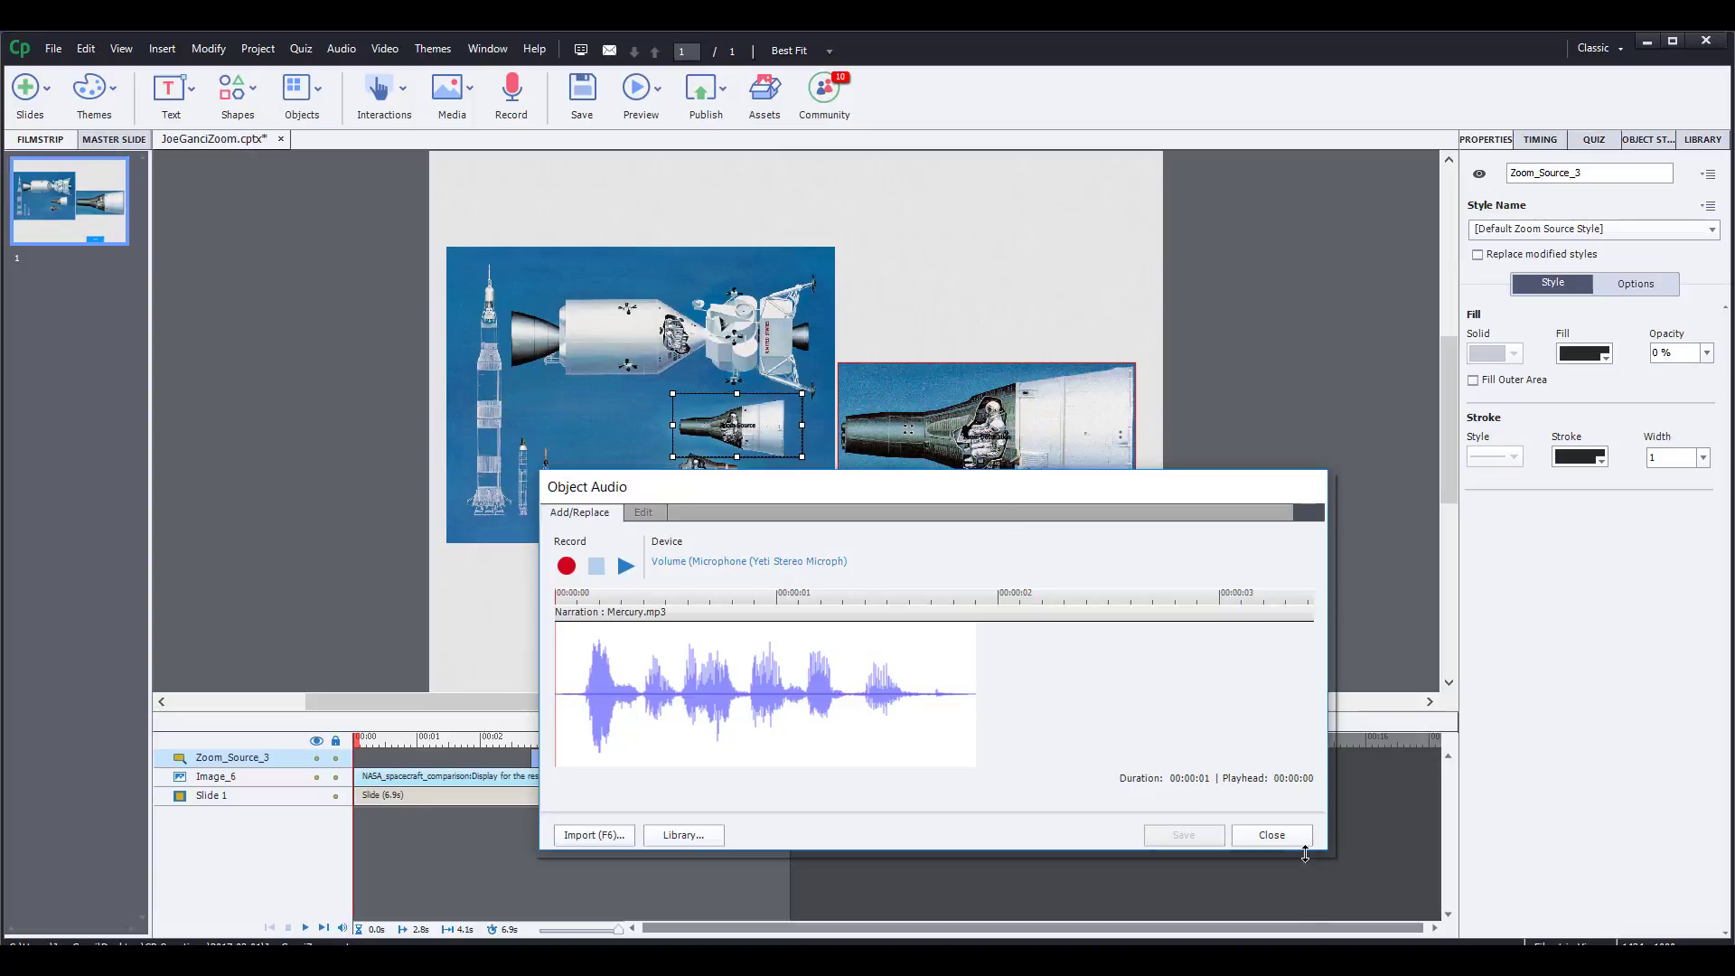
click(1270, 835)
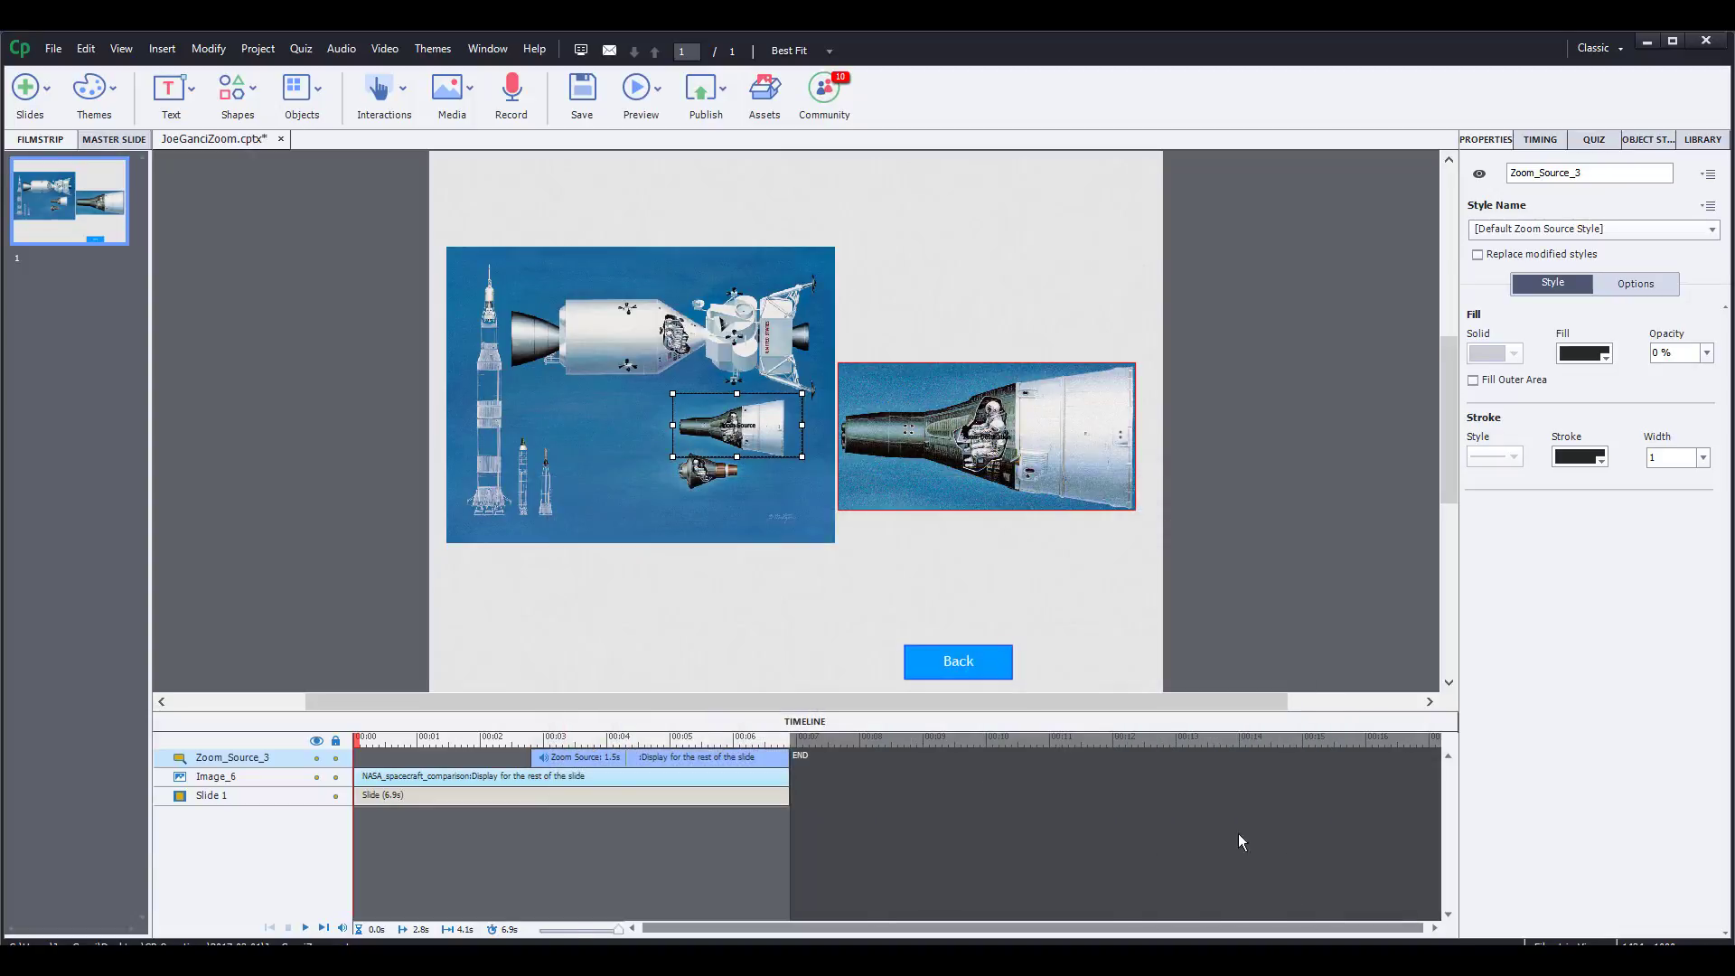
- Preview the slide to check the zoom's timing, its audio and the sharpness of the enlarged capsule
click(638, 90)
click(643, 183)
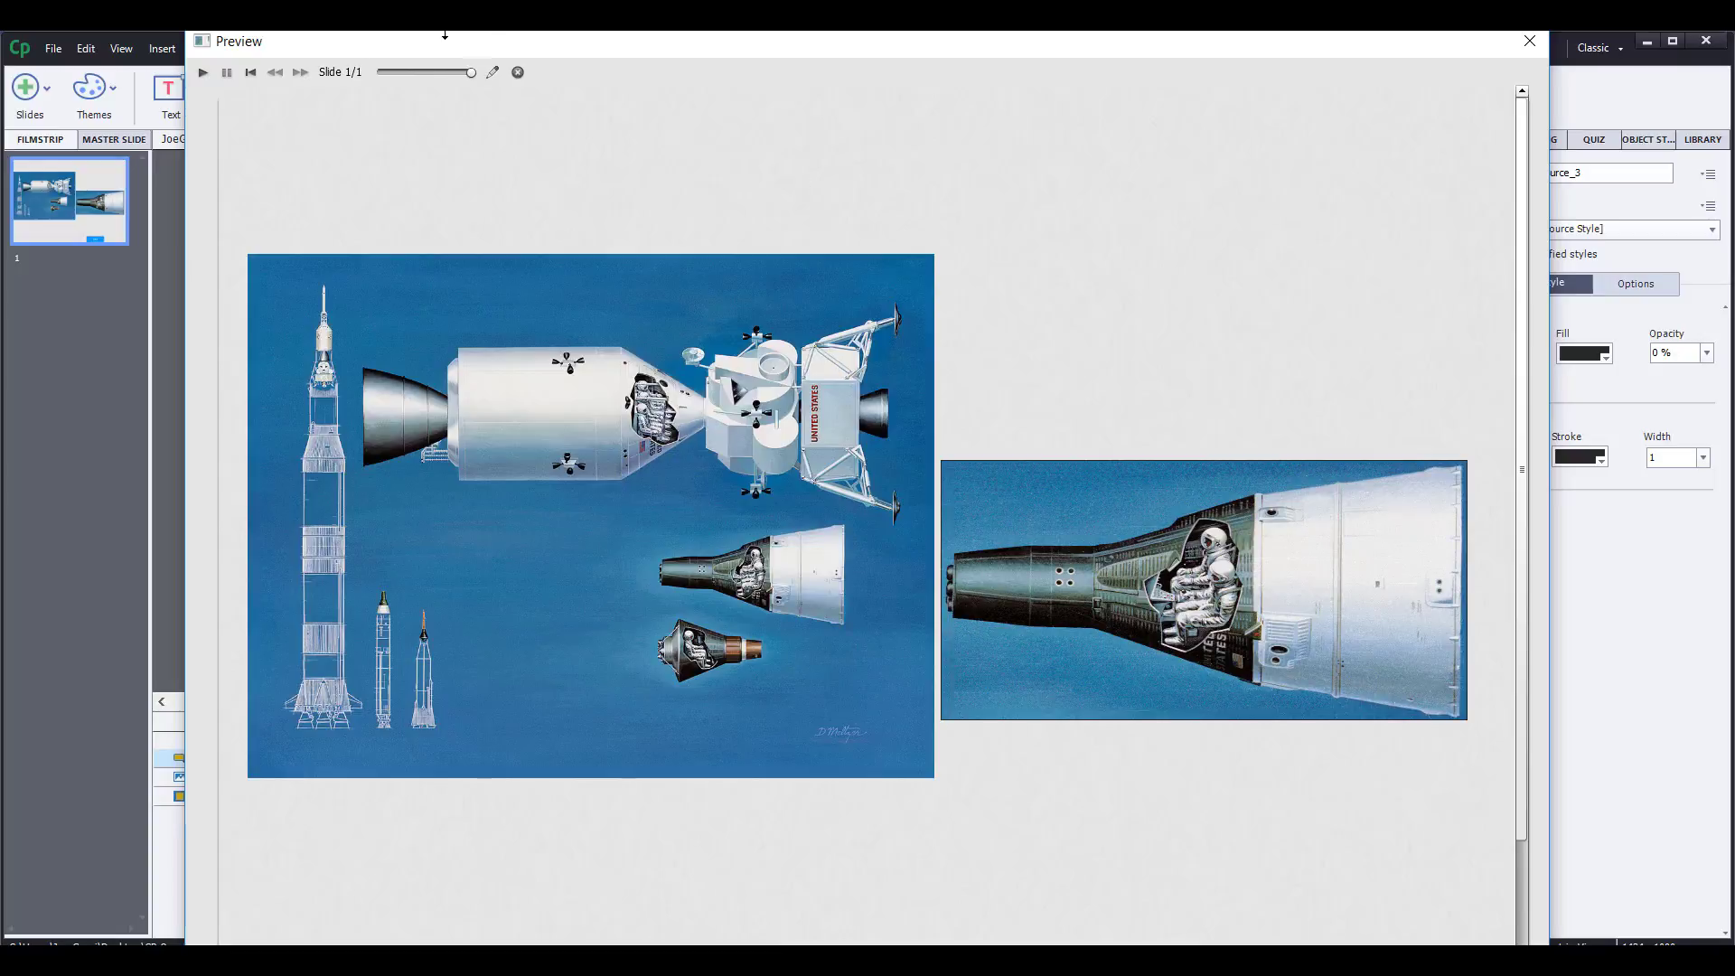
click(518, 73)
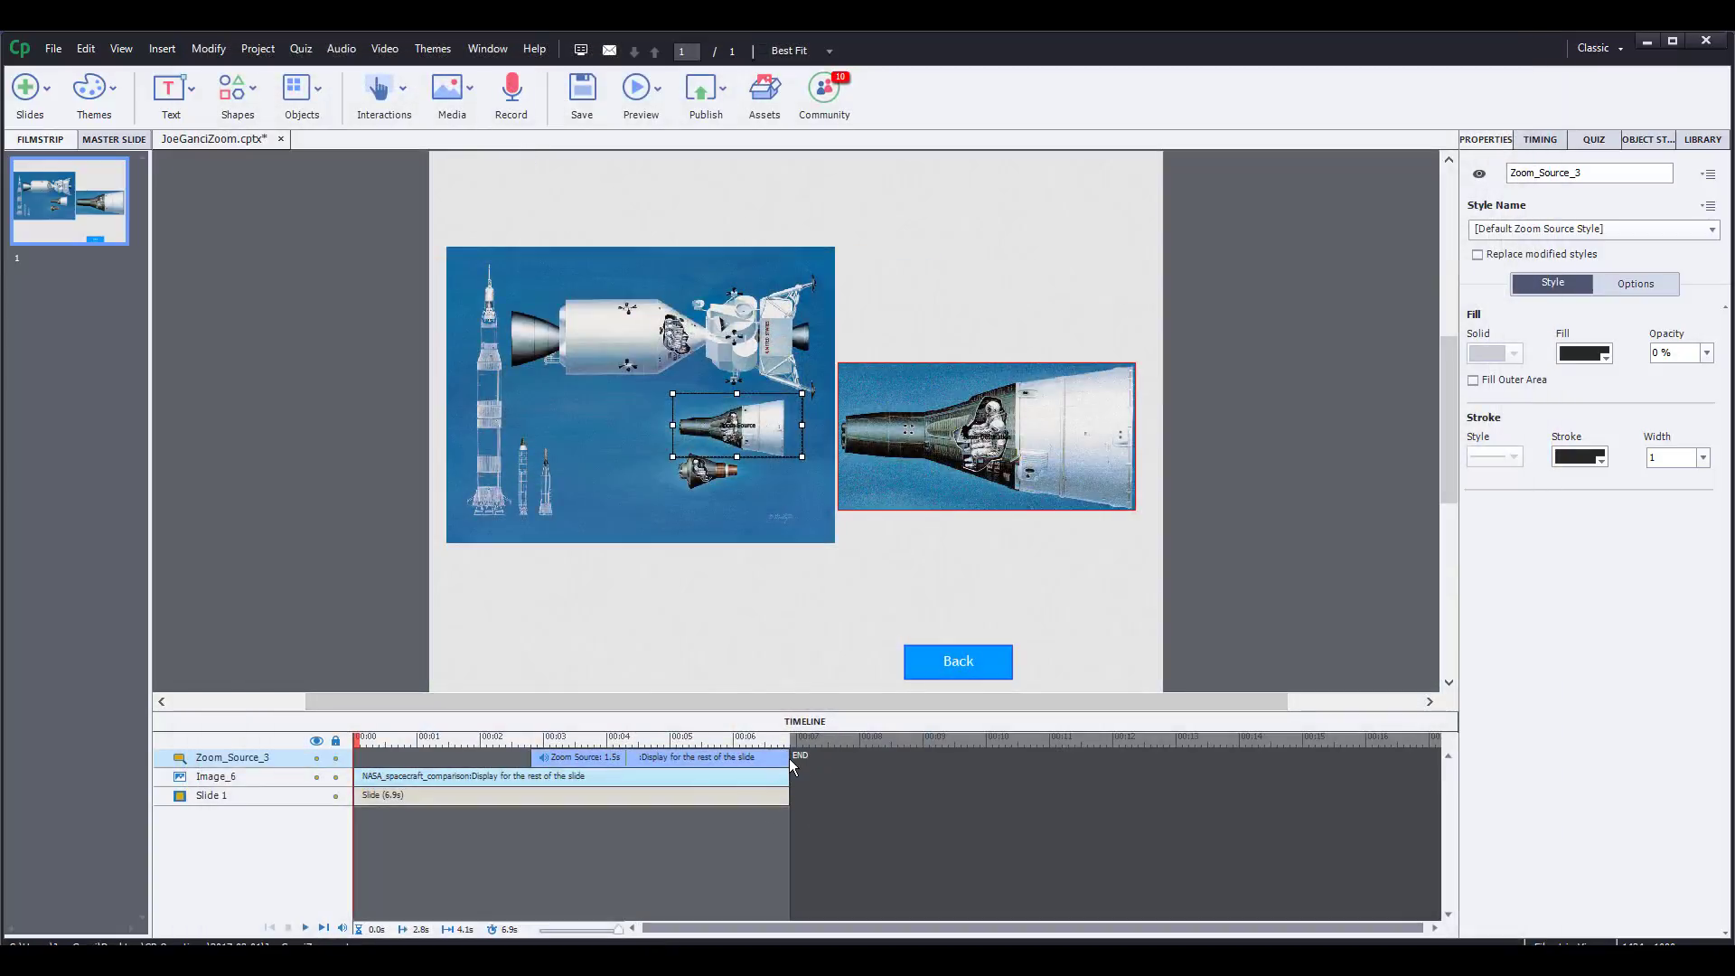
- Adjust the zoom source on the timeline to start at 3.3 s and last 3.2 s
drag(790, 763, 730, 769)
mouse_move(564, 753)
mouse_down()
mouse_move(596, 759)
mouse_move(581, 764)
mouse_up()
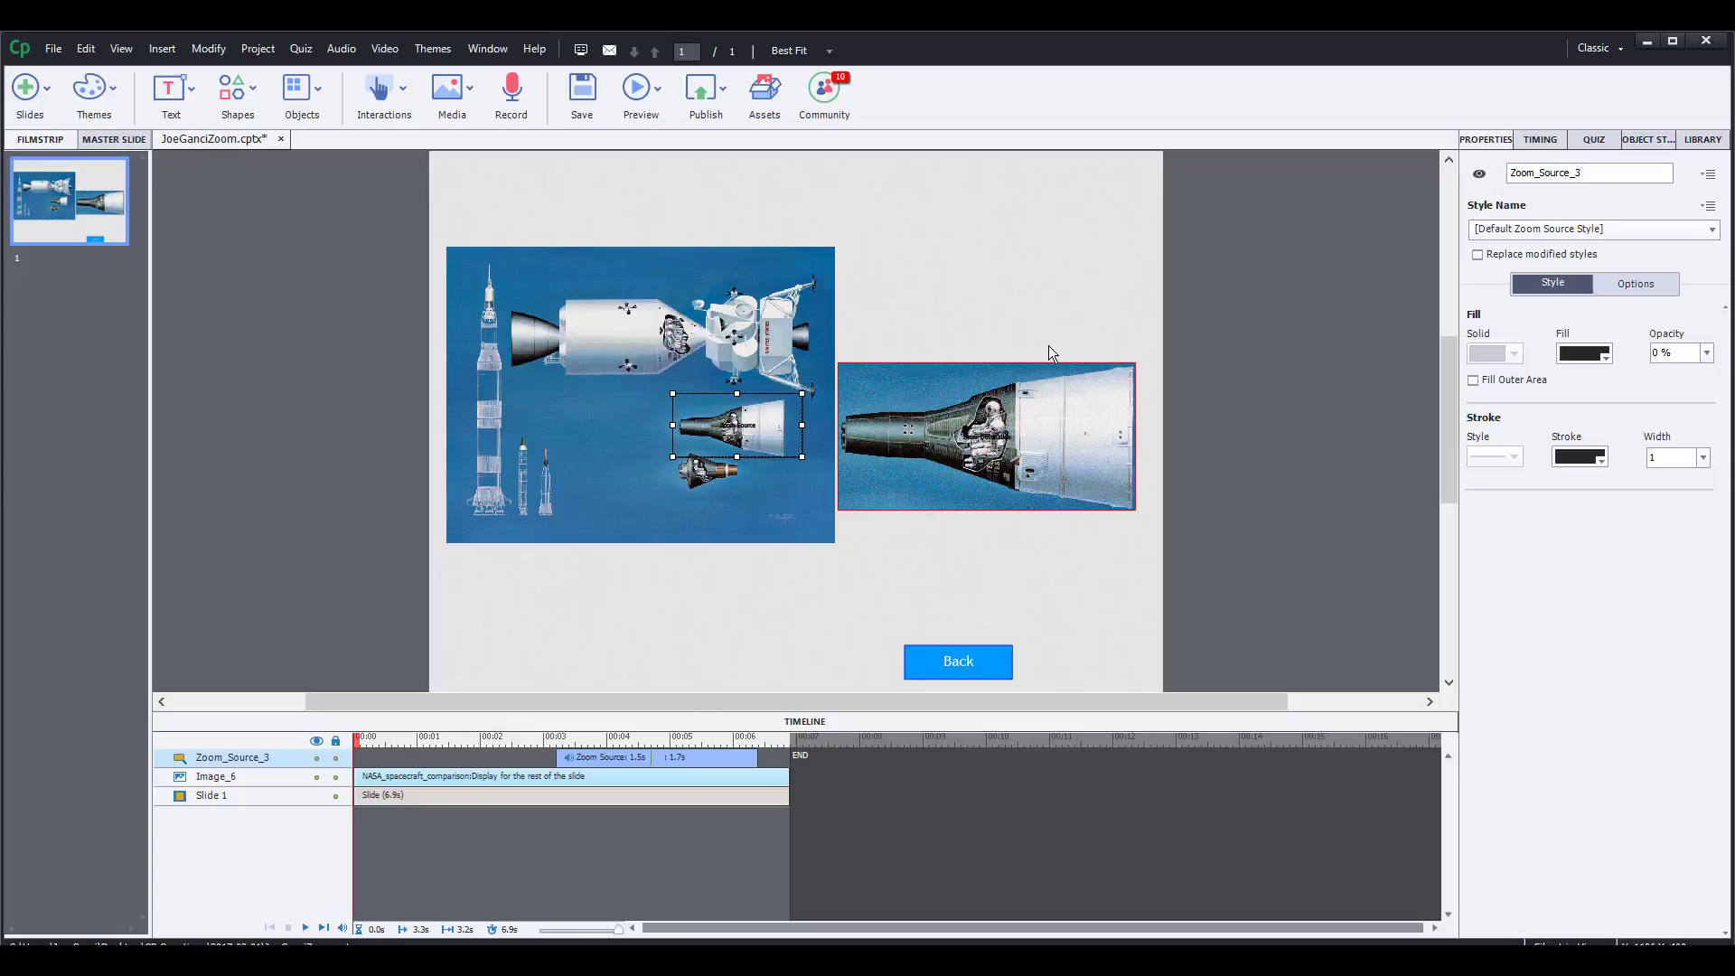
click(1004, 440)
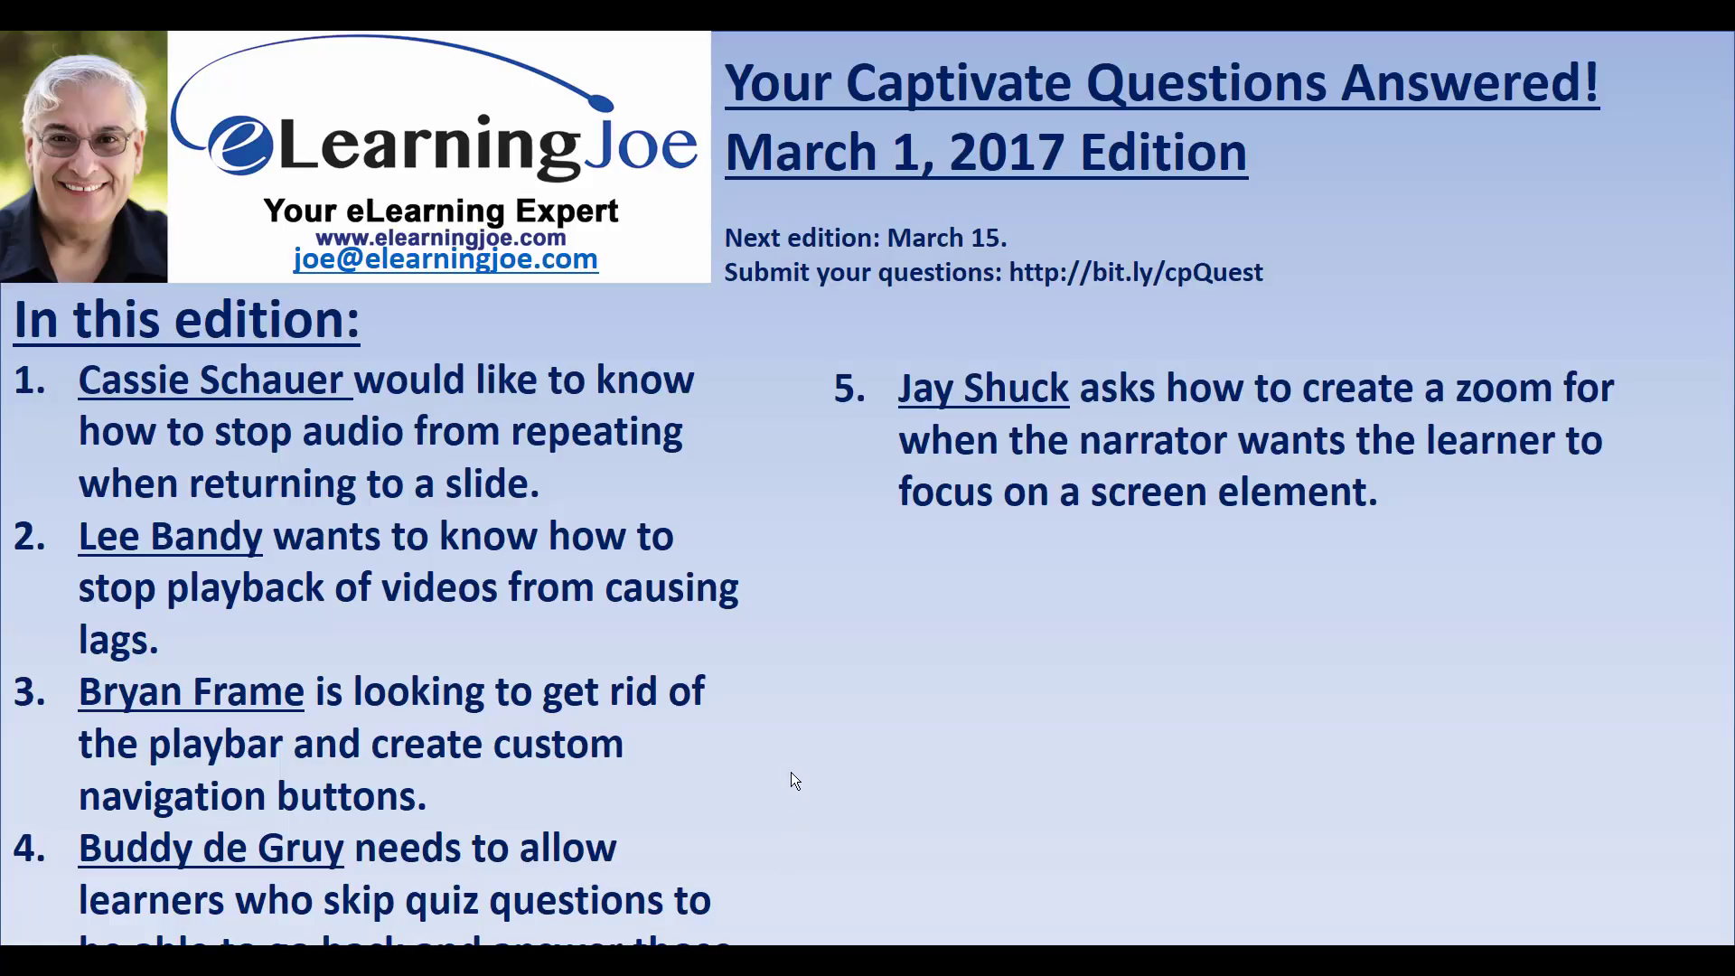
click(892, 705)
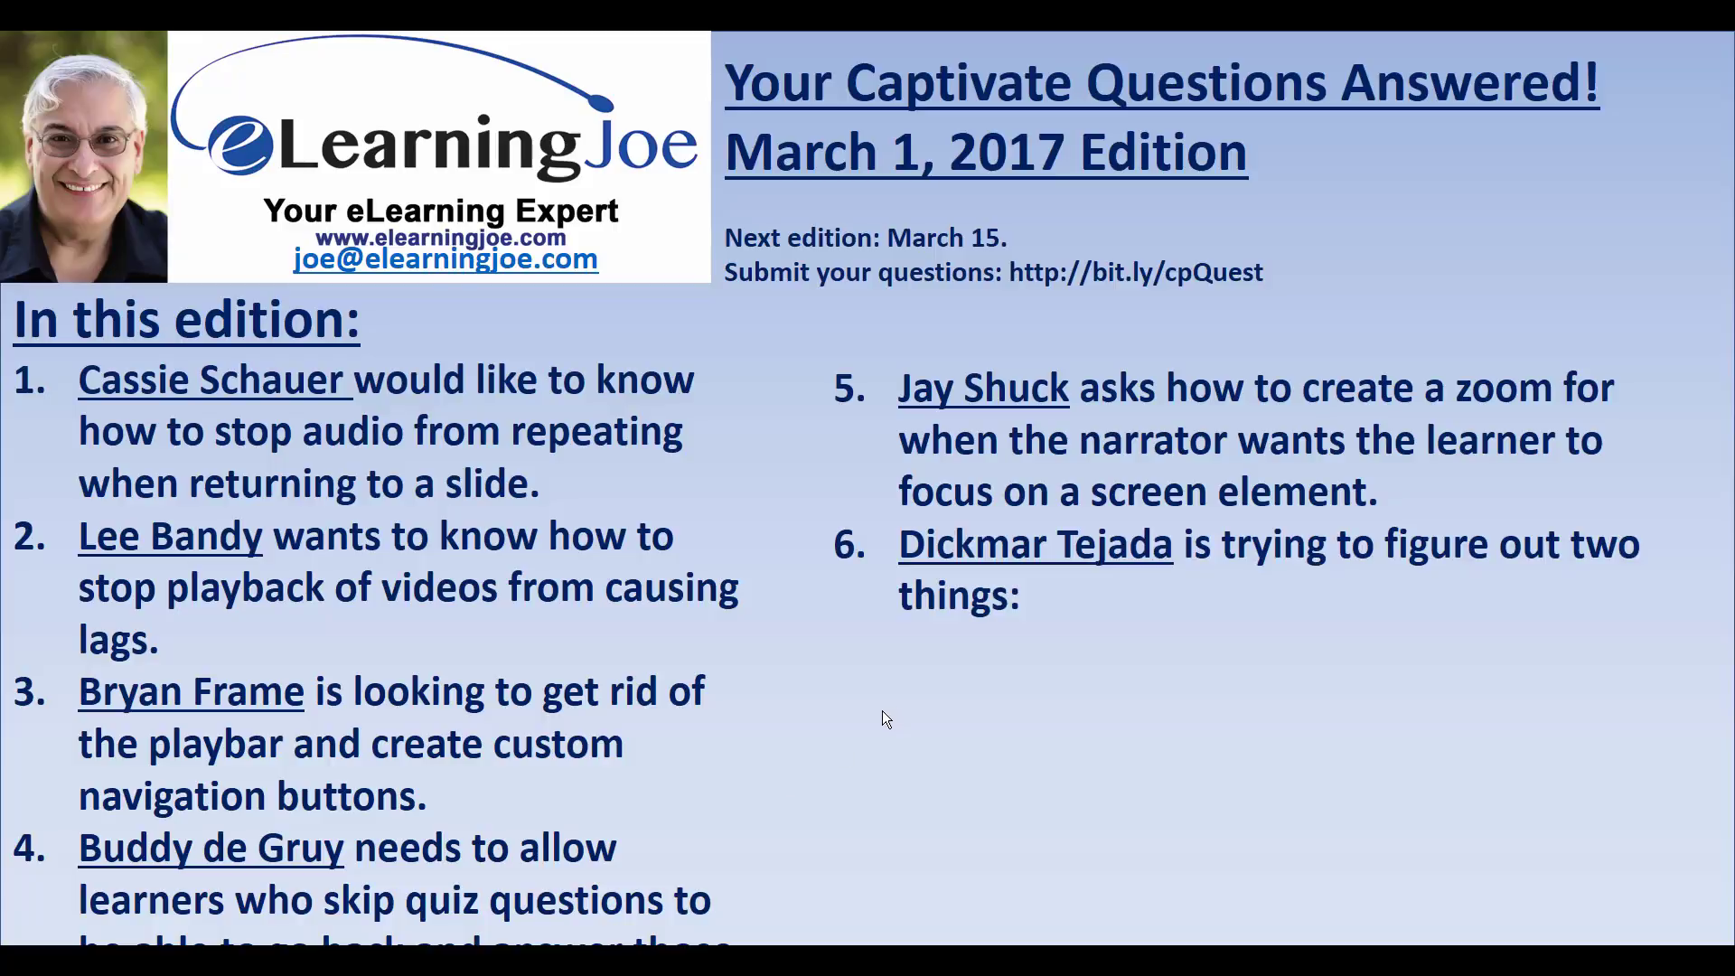
click(884, 712)
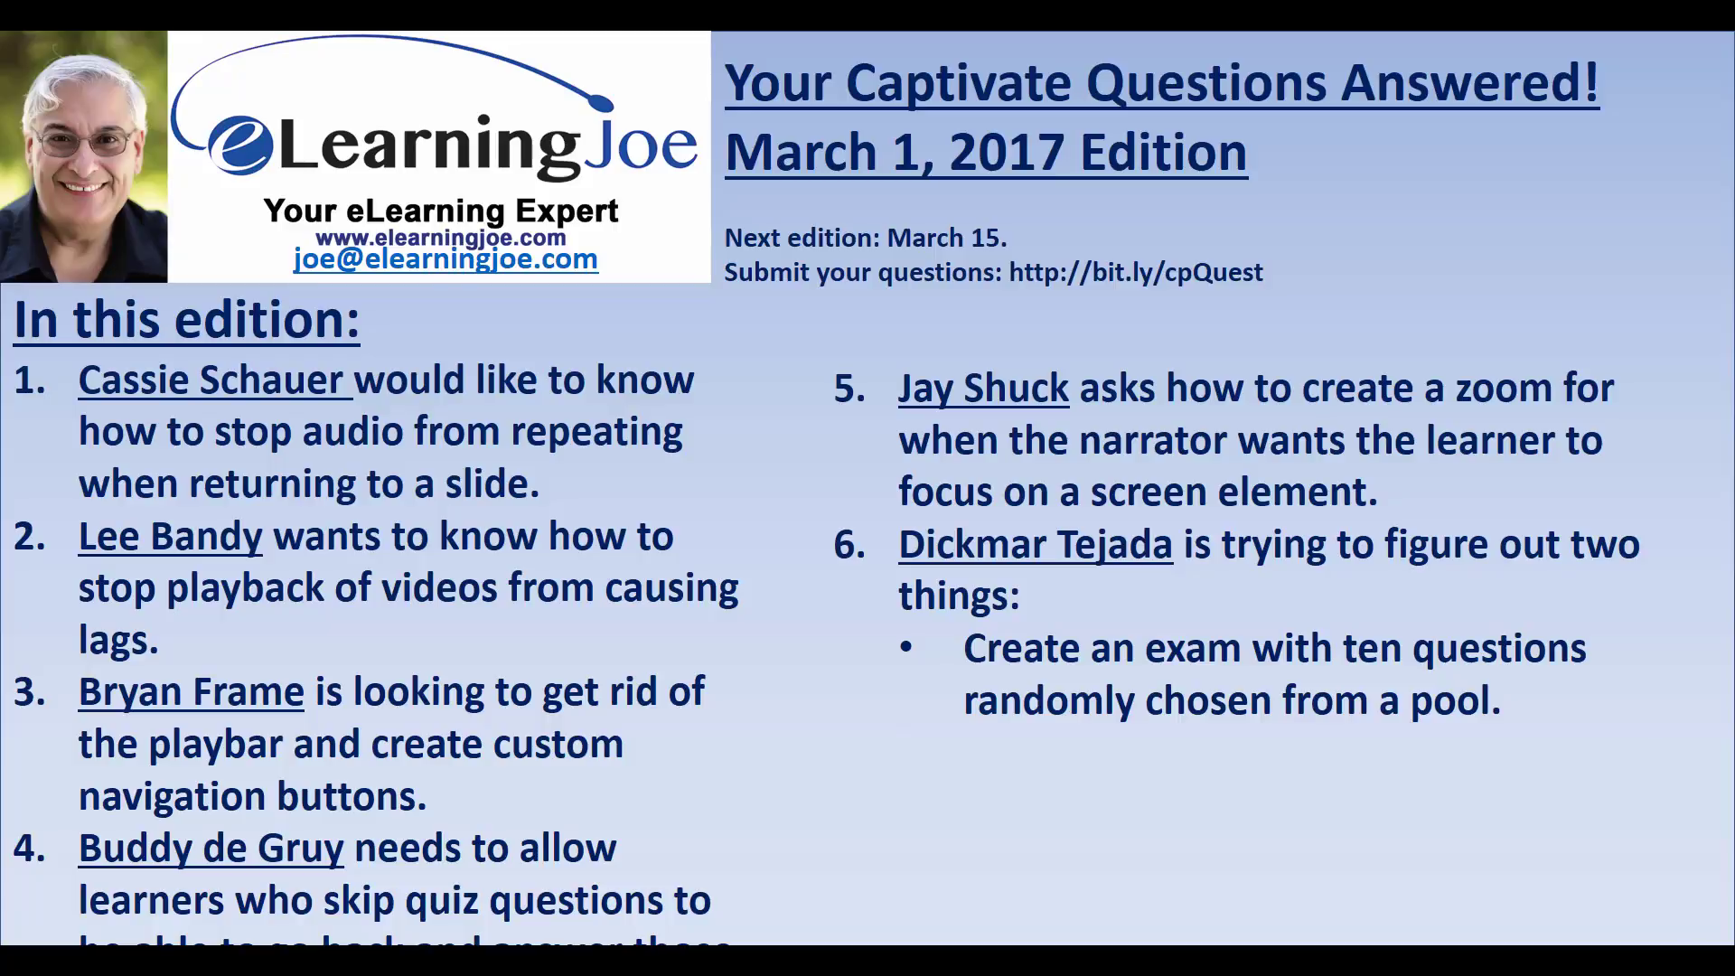
key(Right)
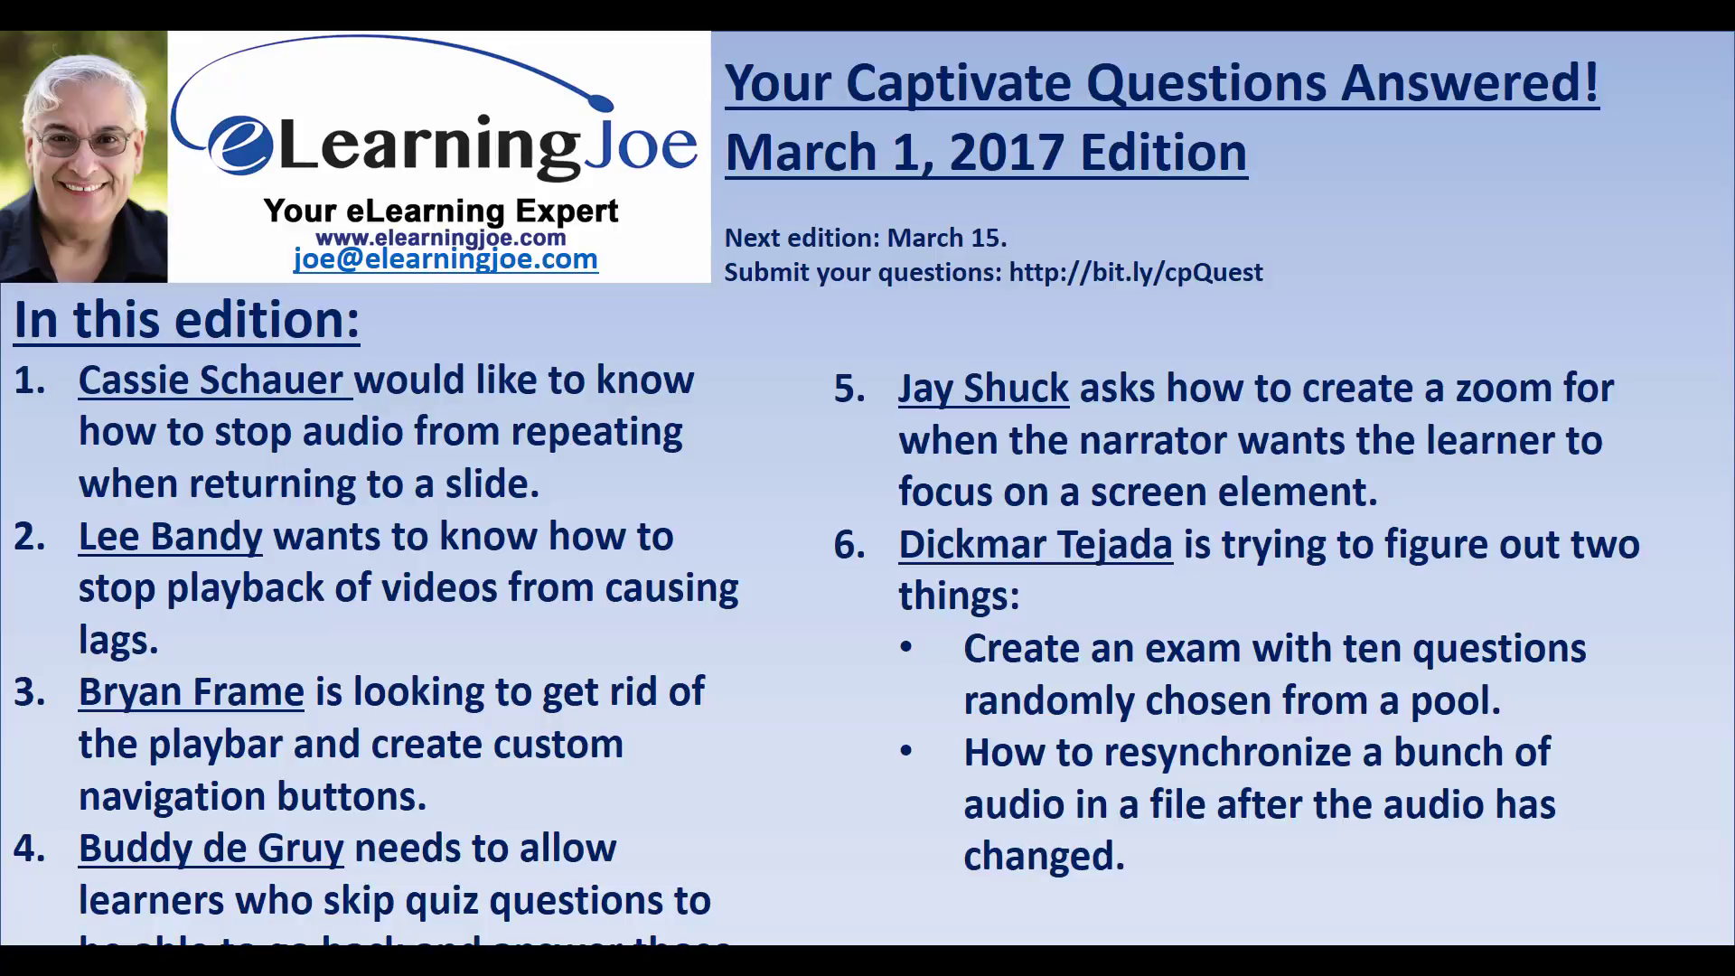
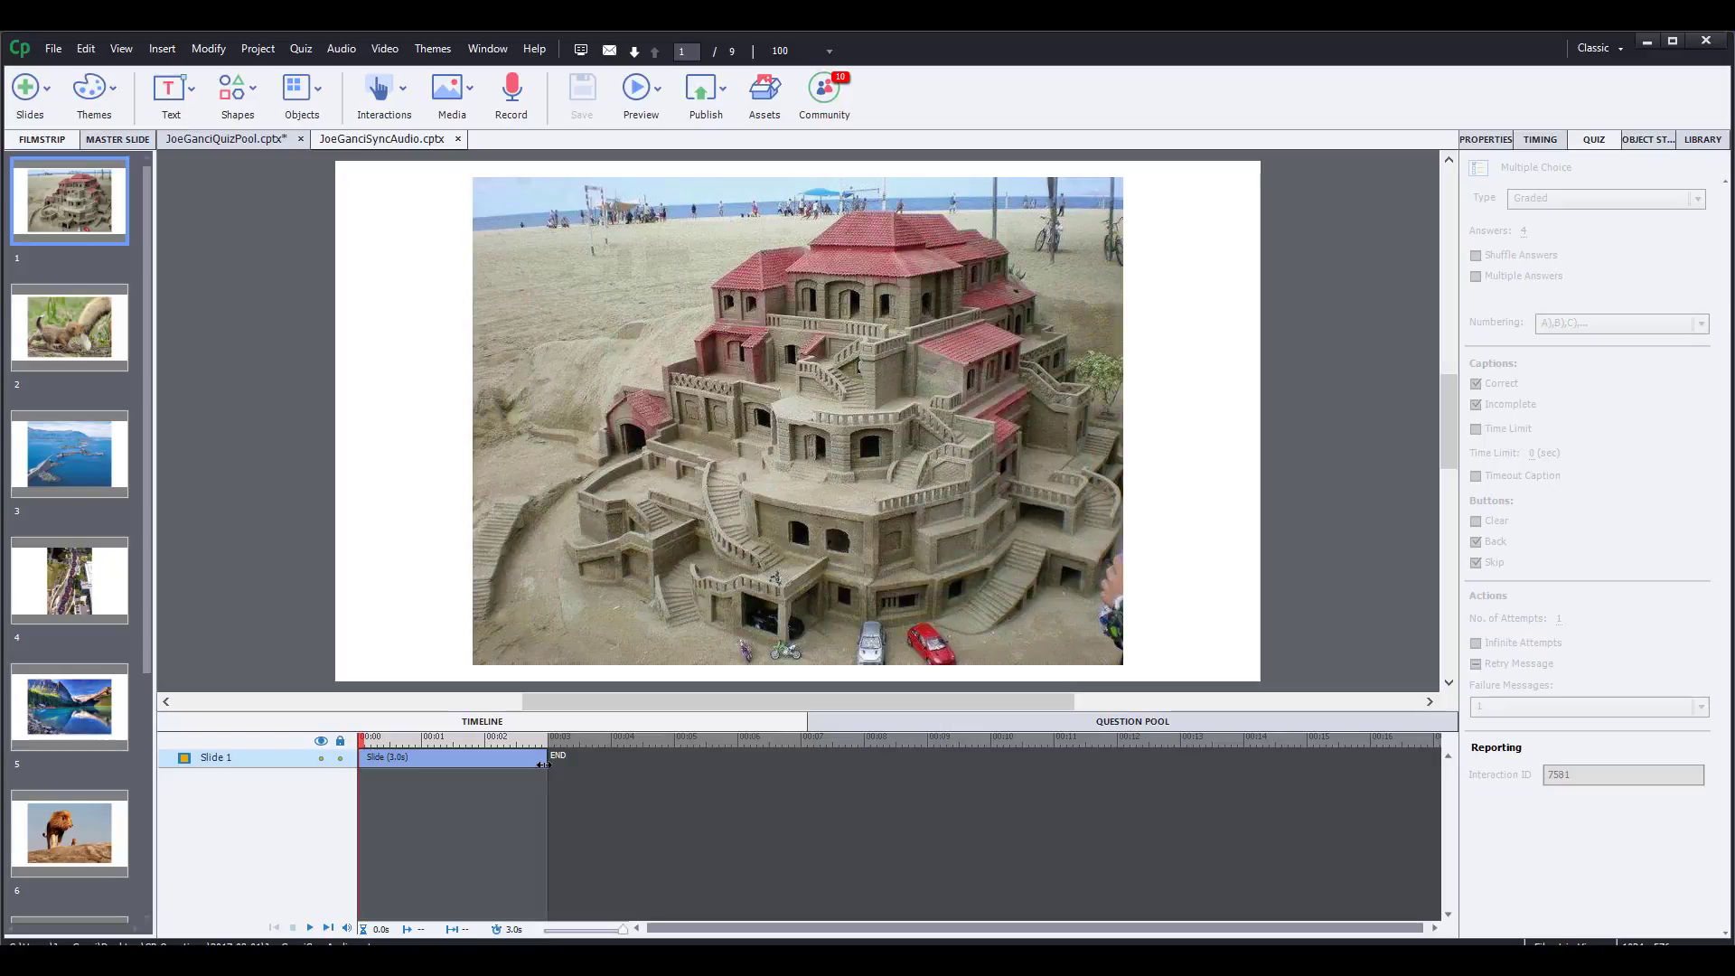
- Lengthen slide 1 to 7.4 s and choose 05 L'Estate 2.mp3 to import as its audio
drag(543, 764, 825, 796)
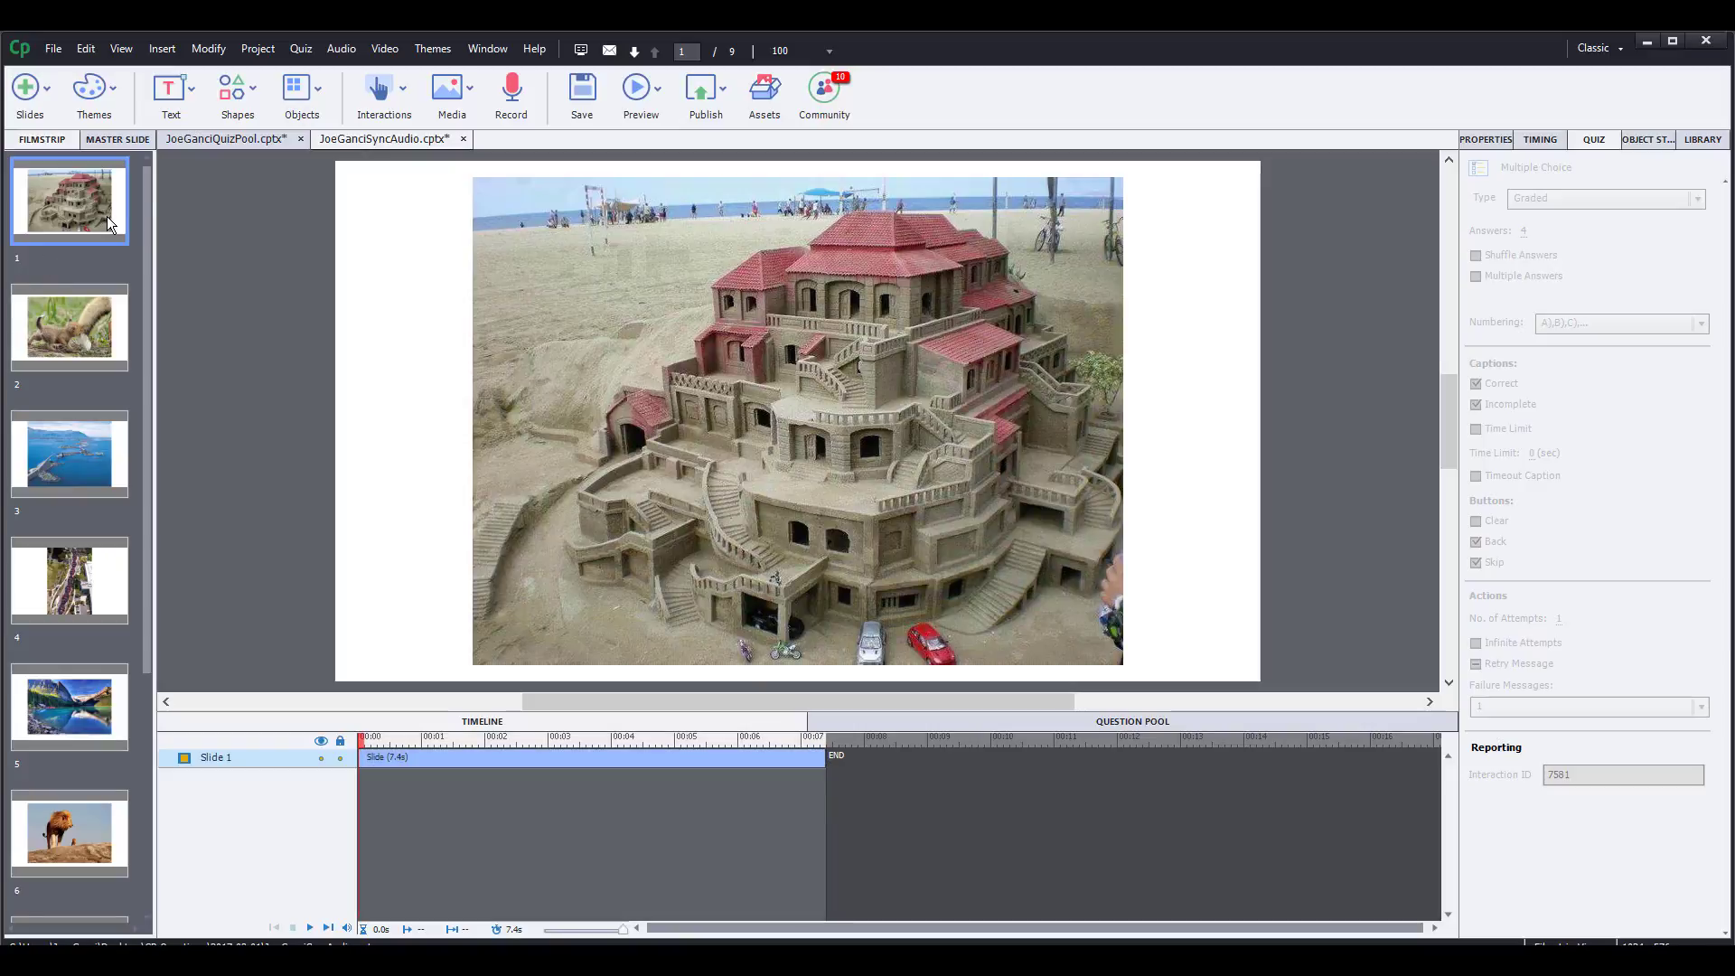
click(449, 90)
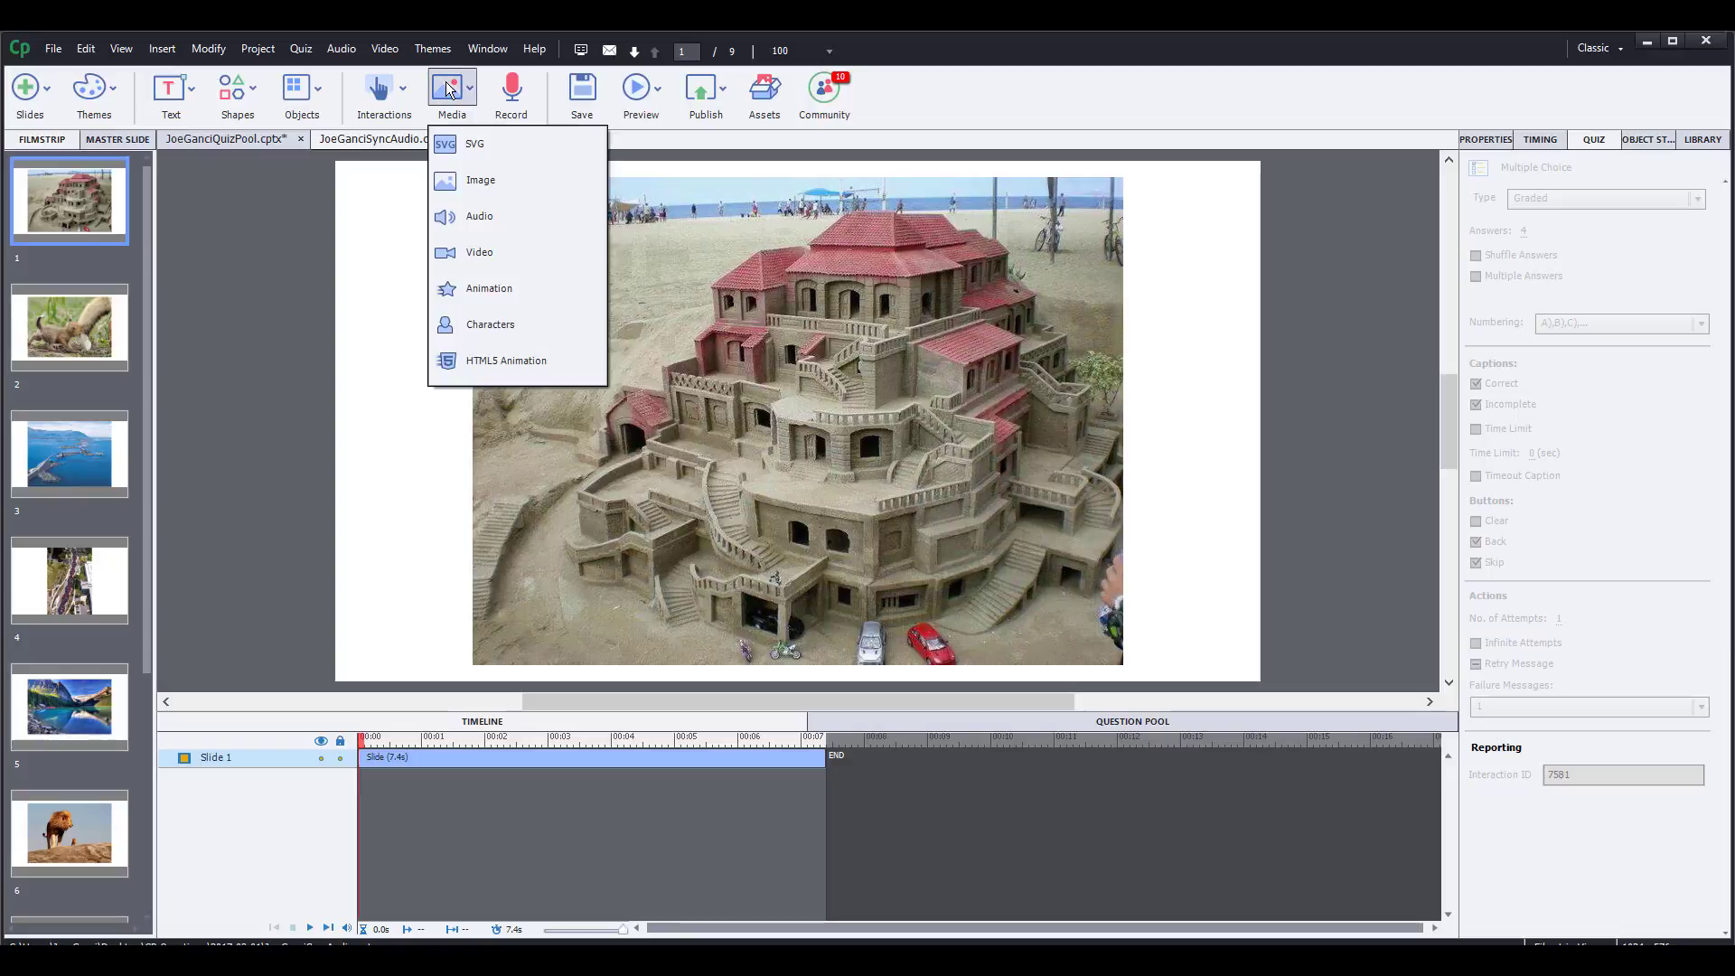
click(497, 213)
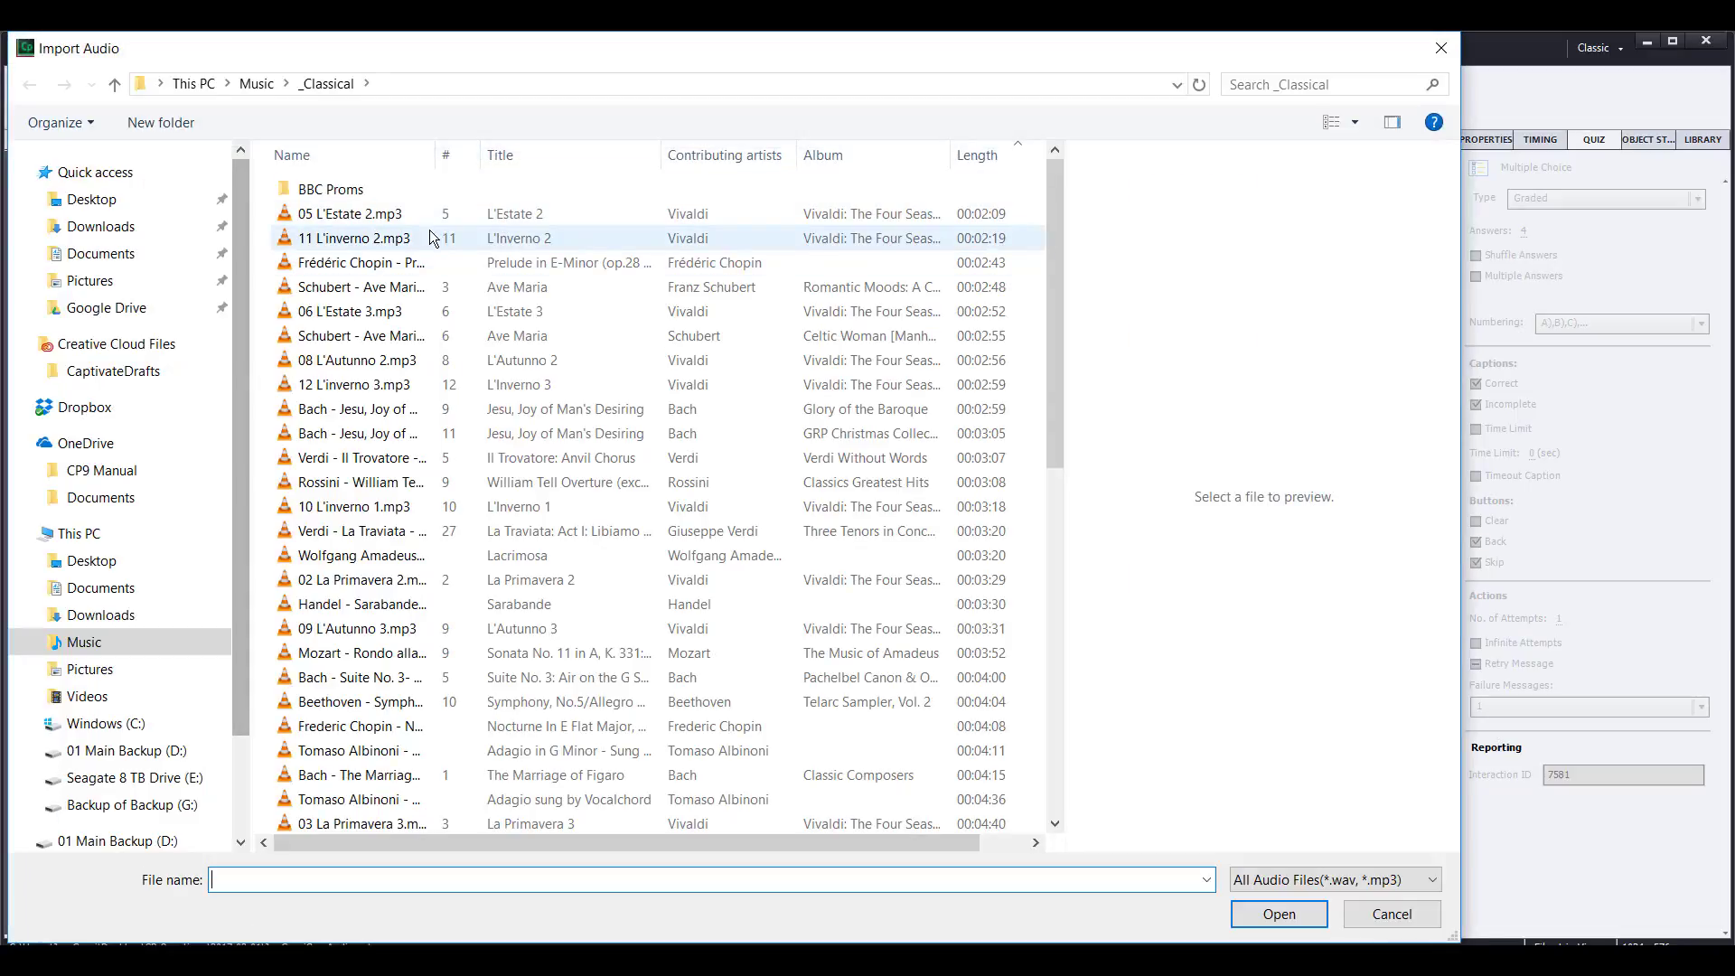
click(334, 214)
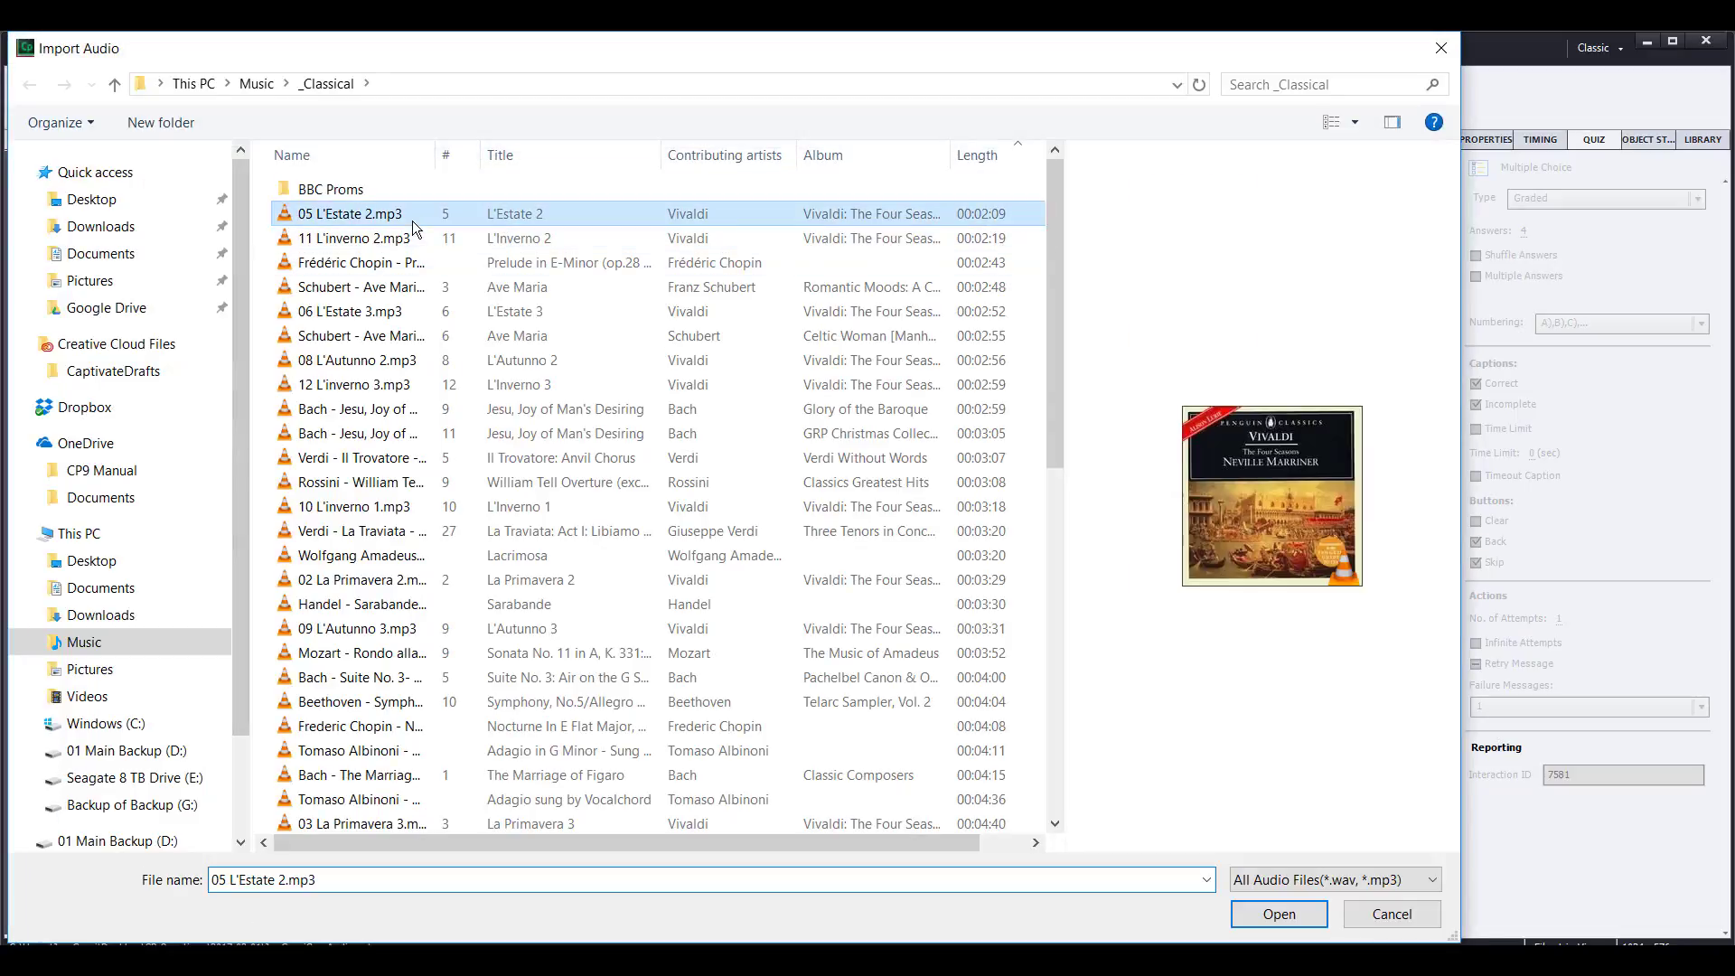
click(1264, 914)
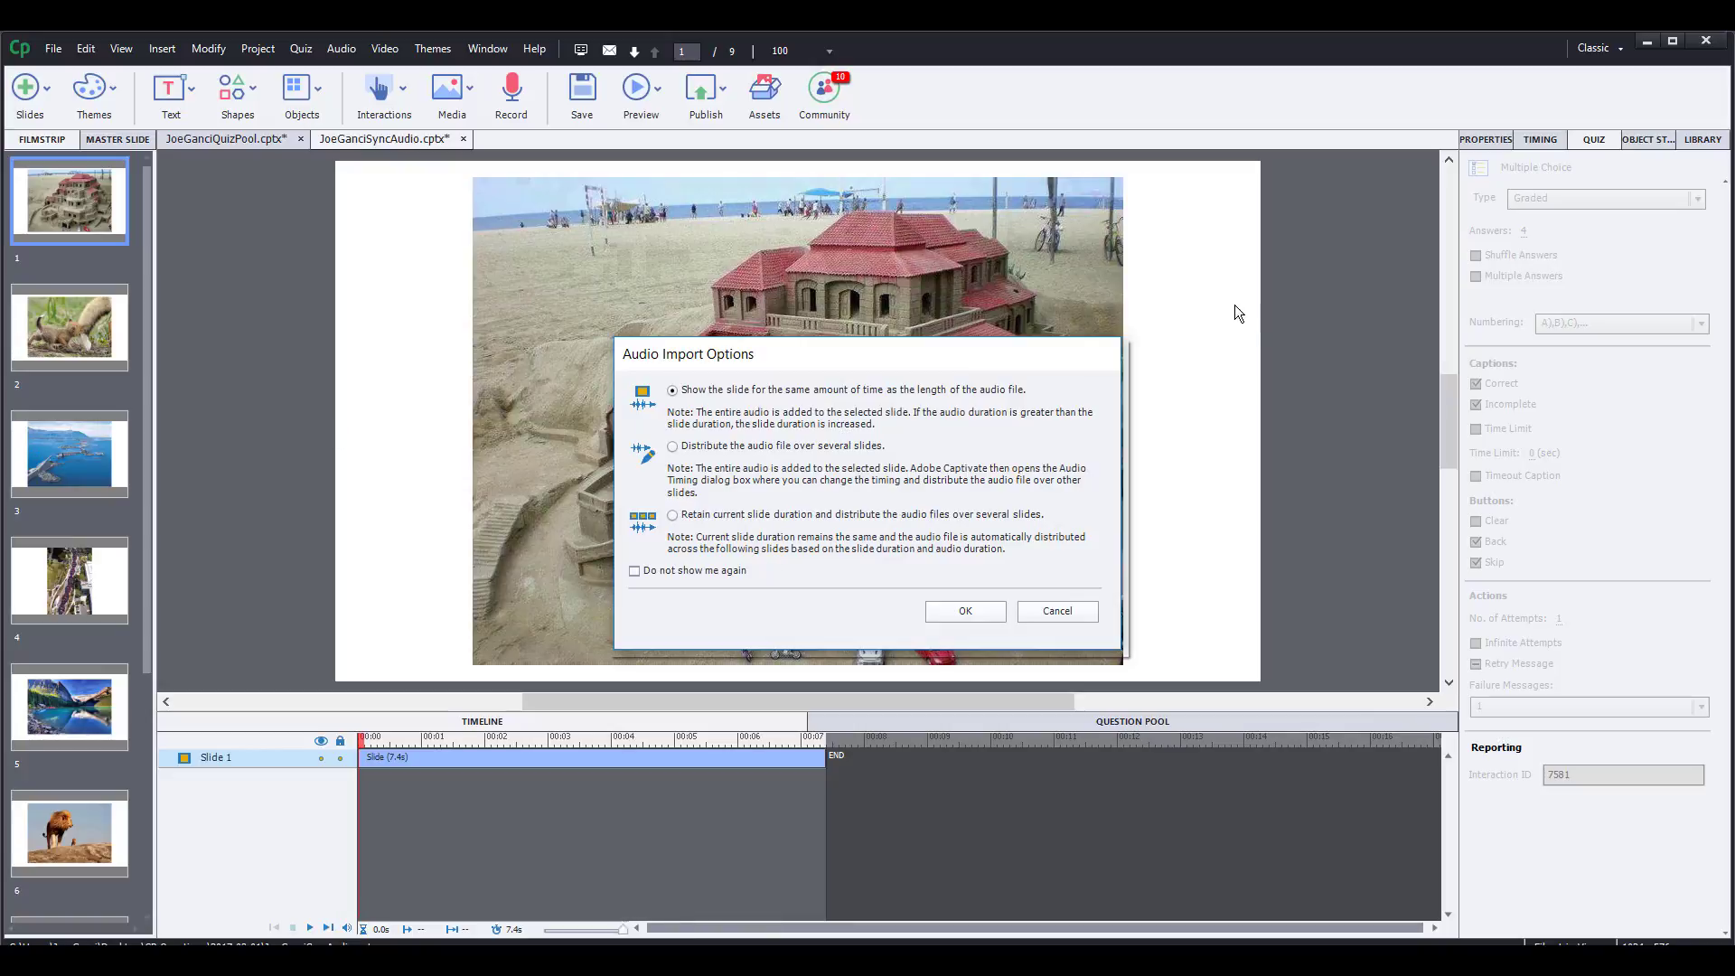
- Complete the audio import with the current slide durations retained and the audio distributed over several slides
drag(833, 351, 553, 217)
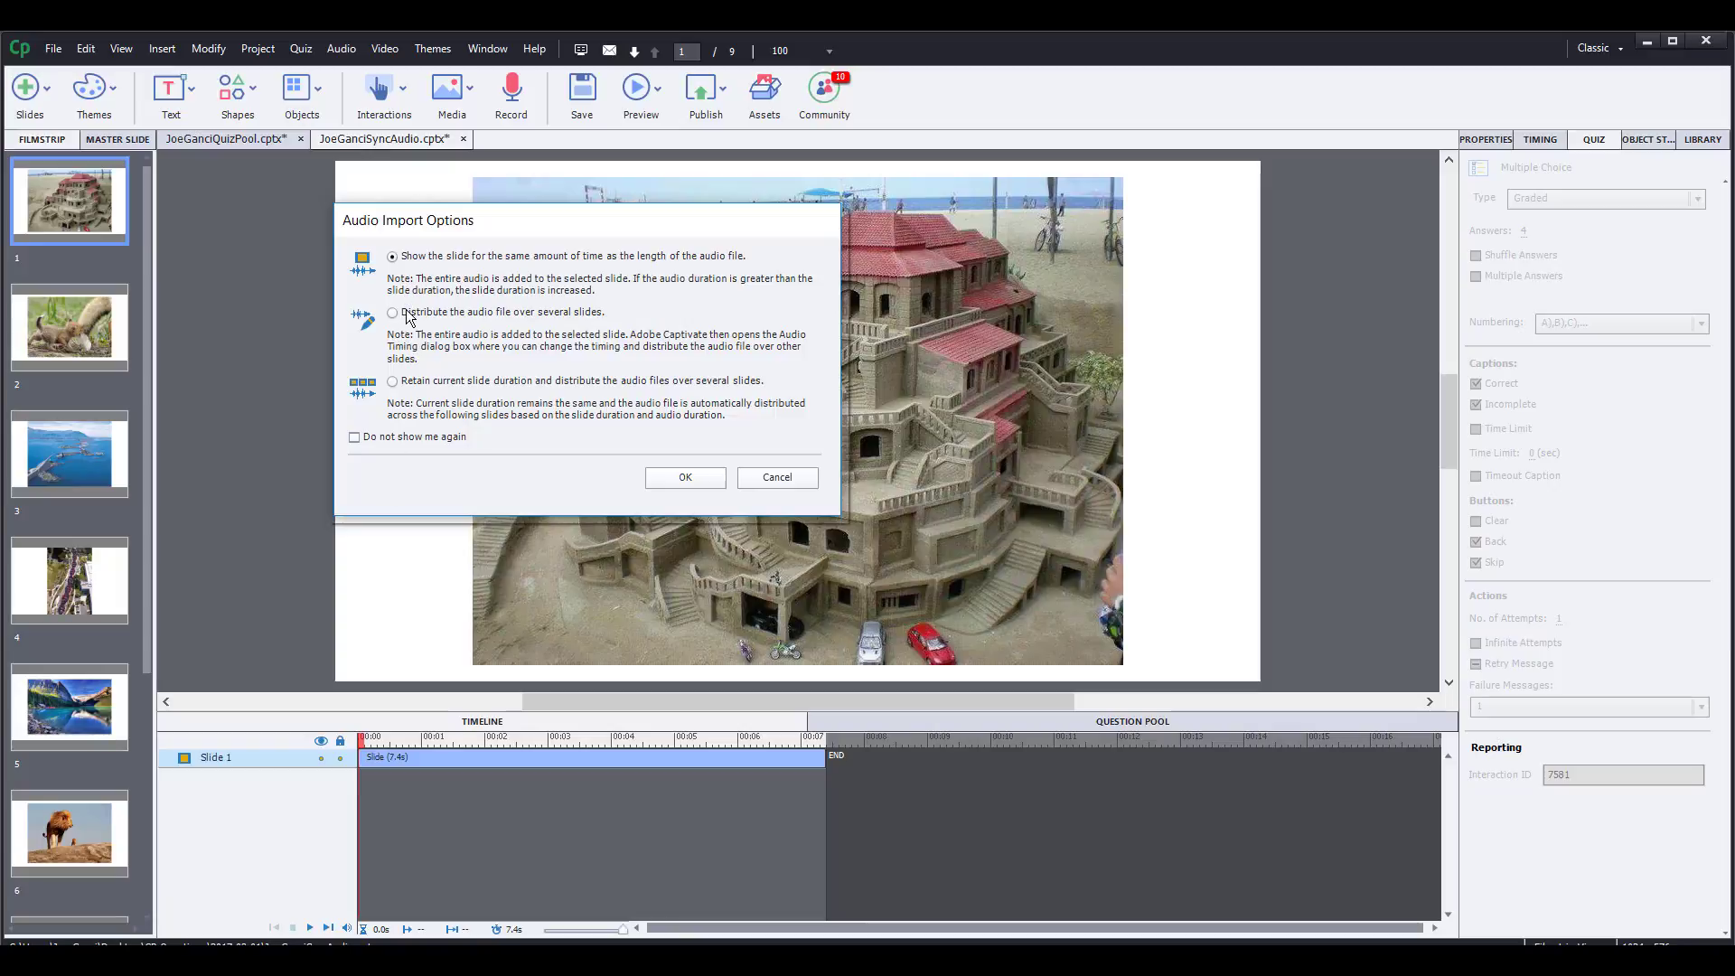
click(392, 382)
click(684, 479)
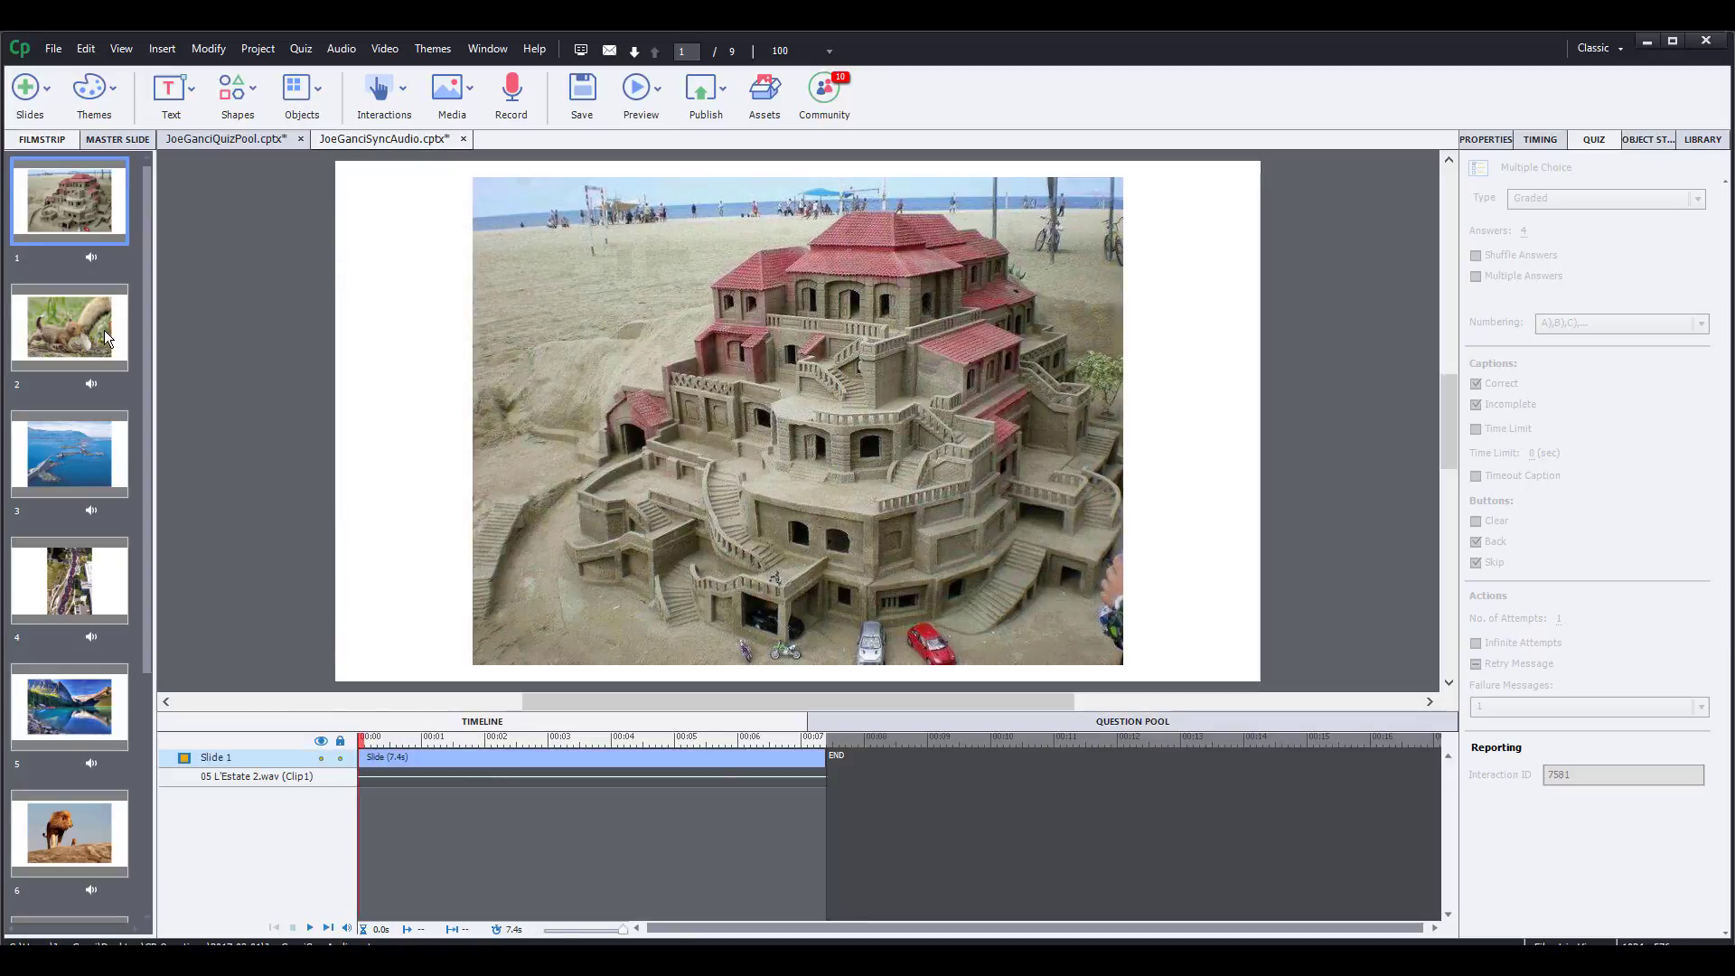
- Check individual slides from the first to the last for their audio clips and durations, including the end of slide 9's timeline
scroll(99, 457, down, 3)
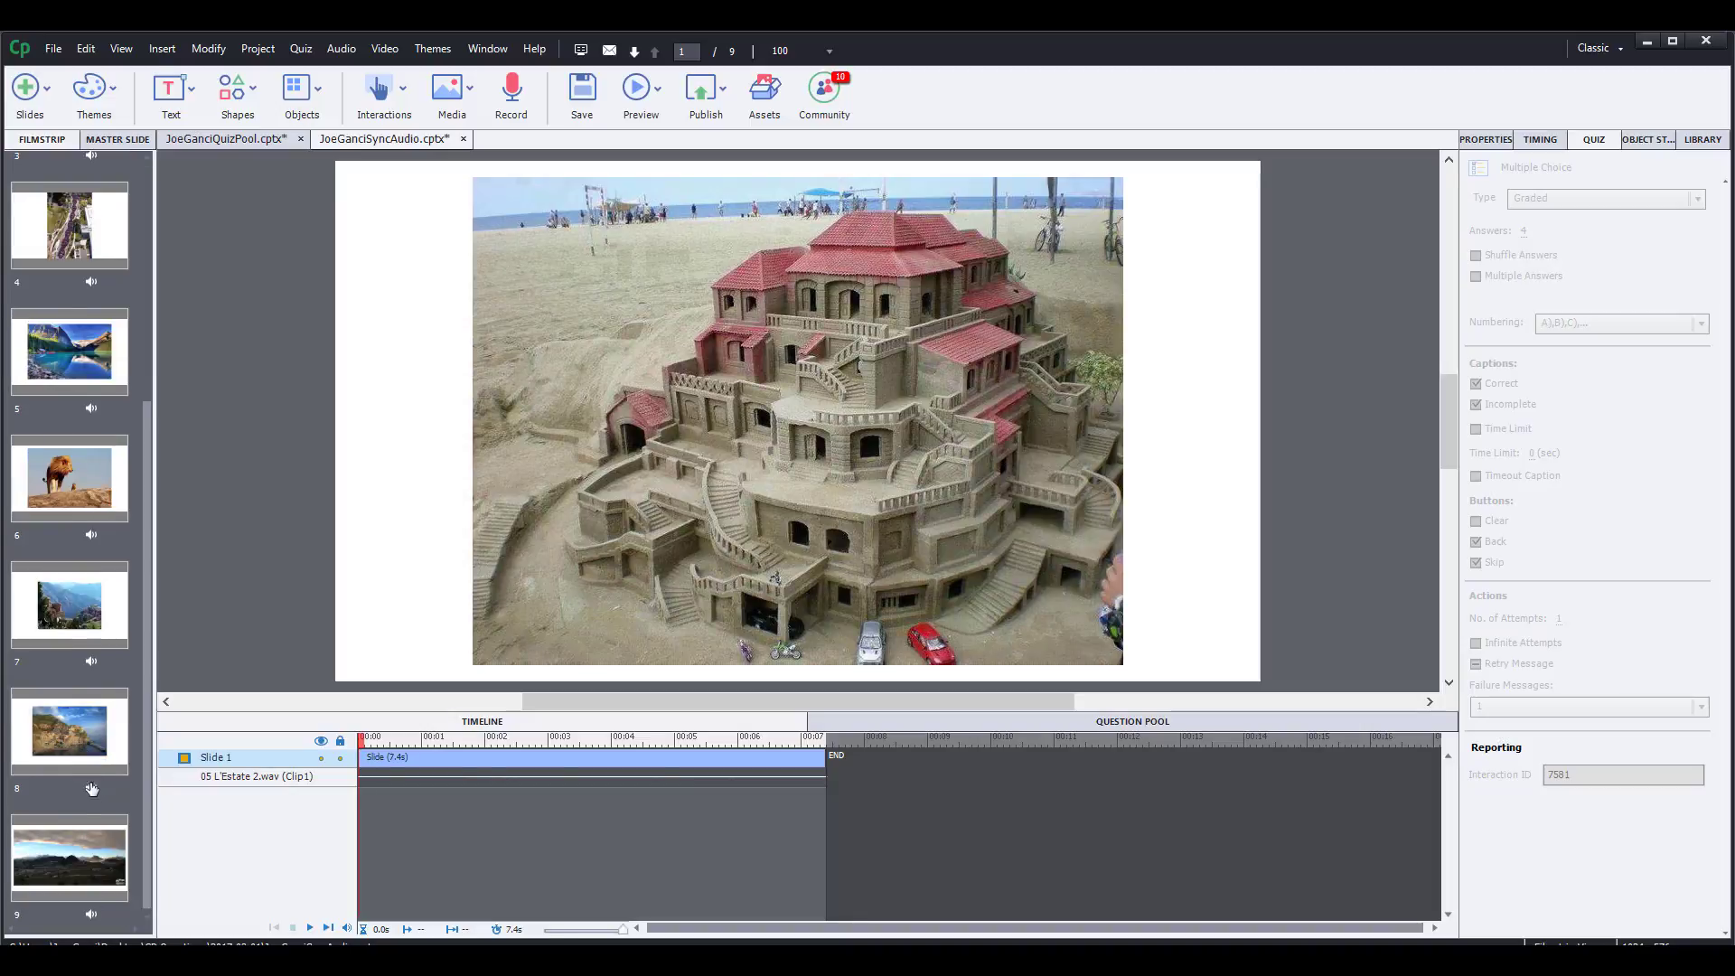
click(78, 745)
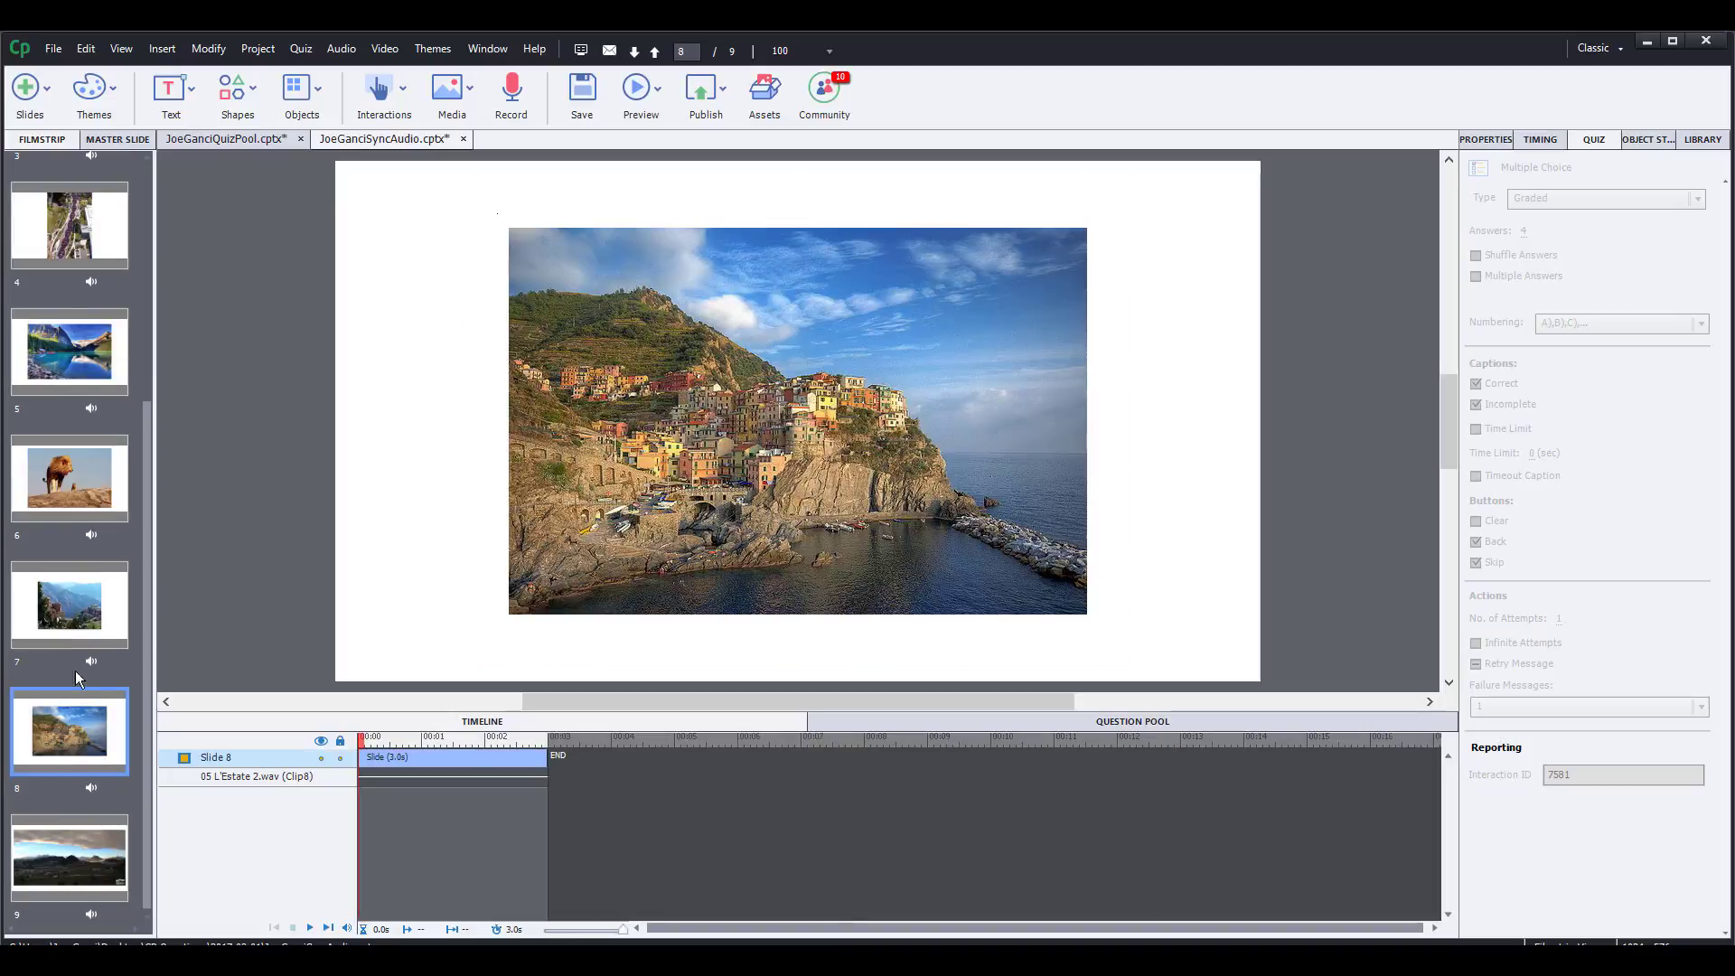
scroll(69, 436, up, 3)
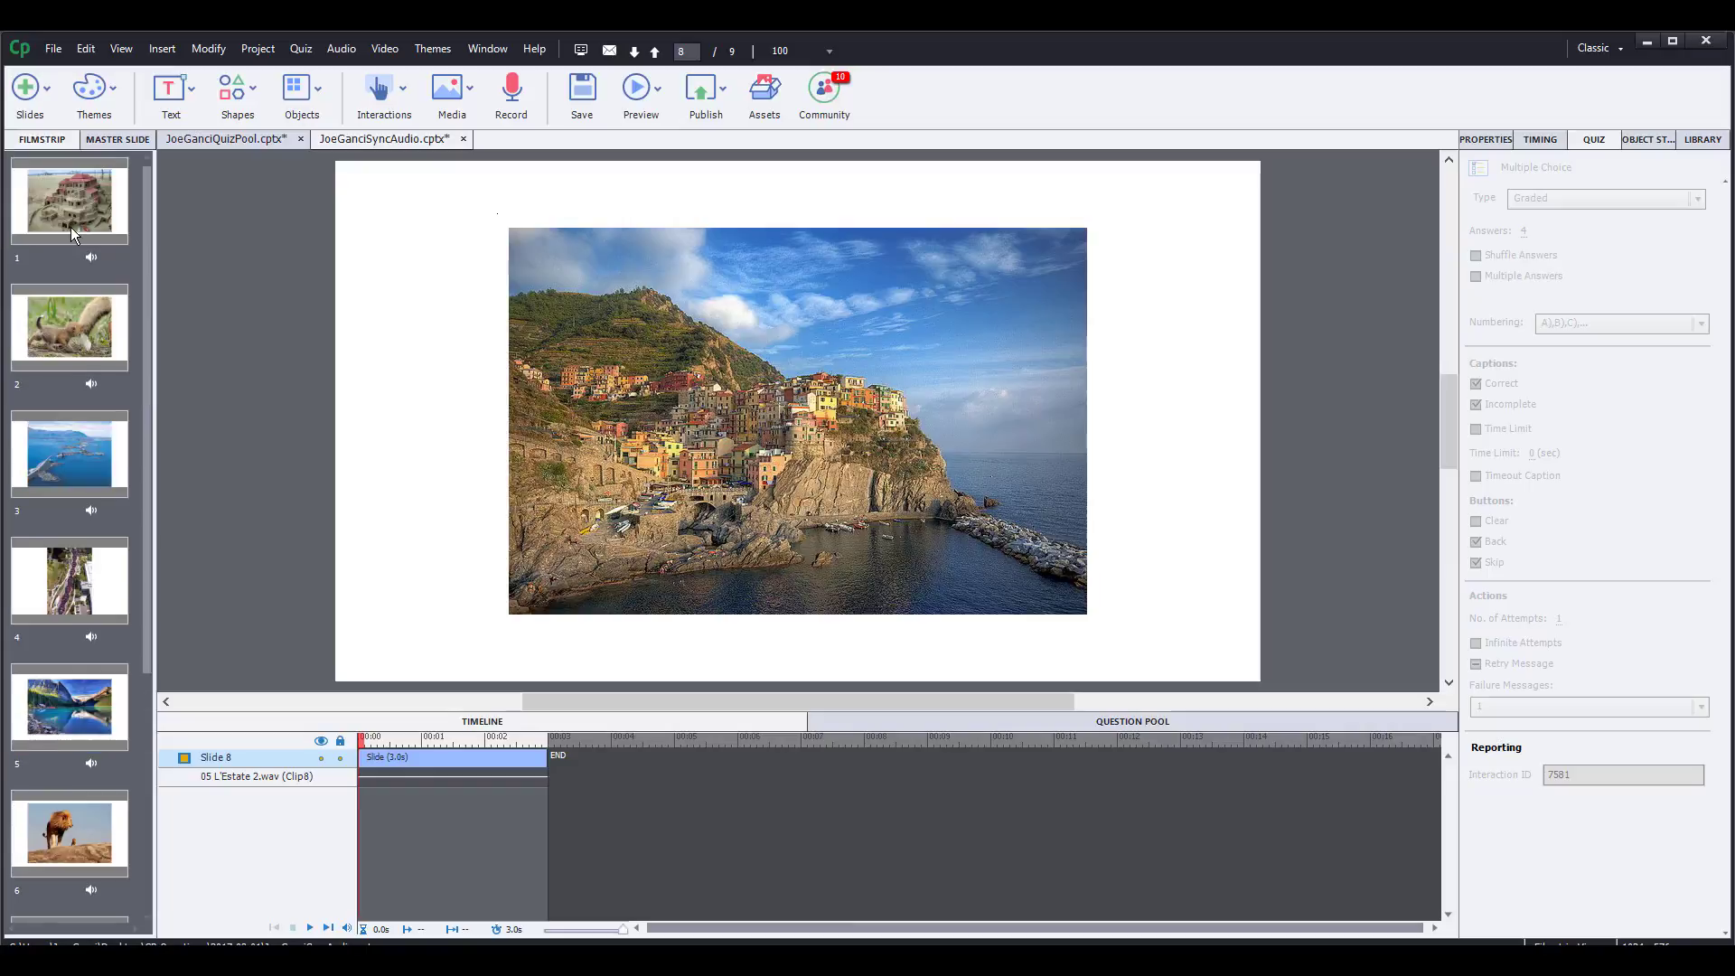
click(70, 217)
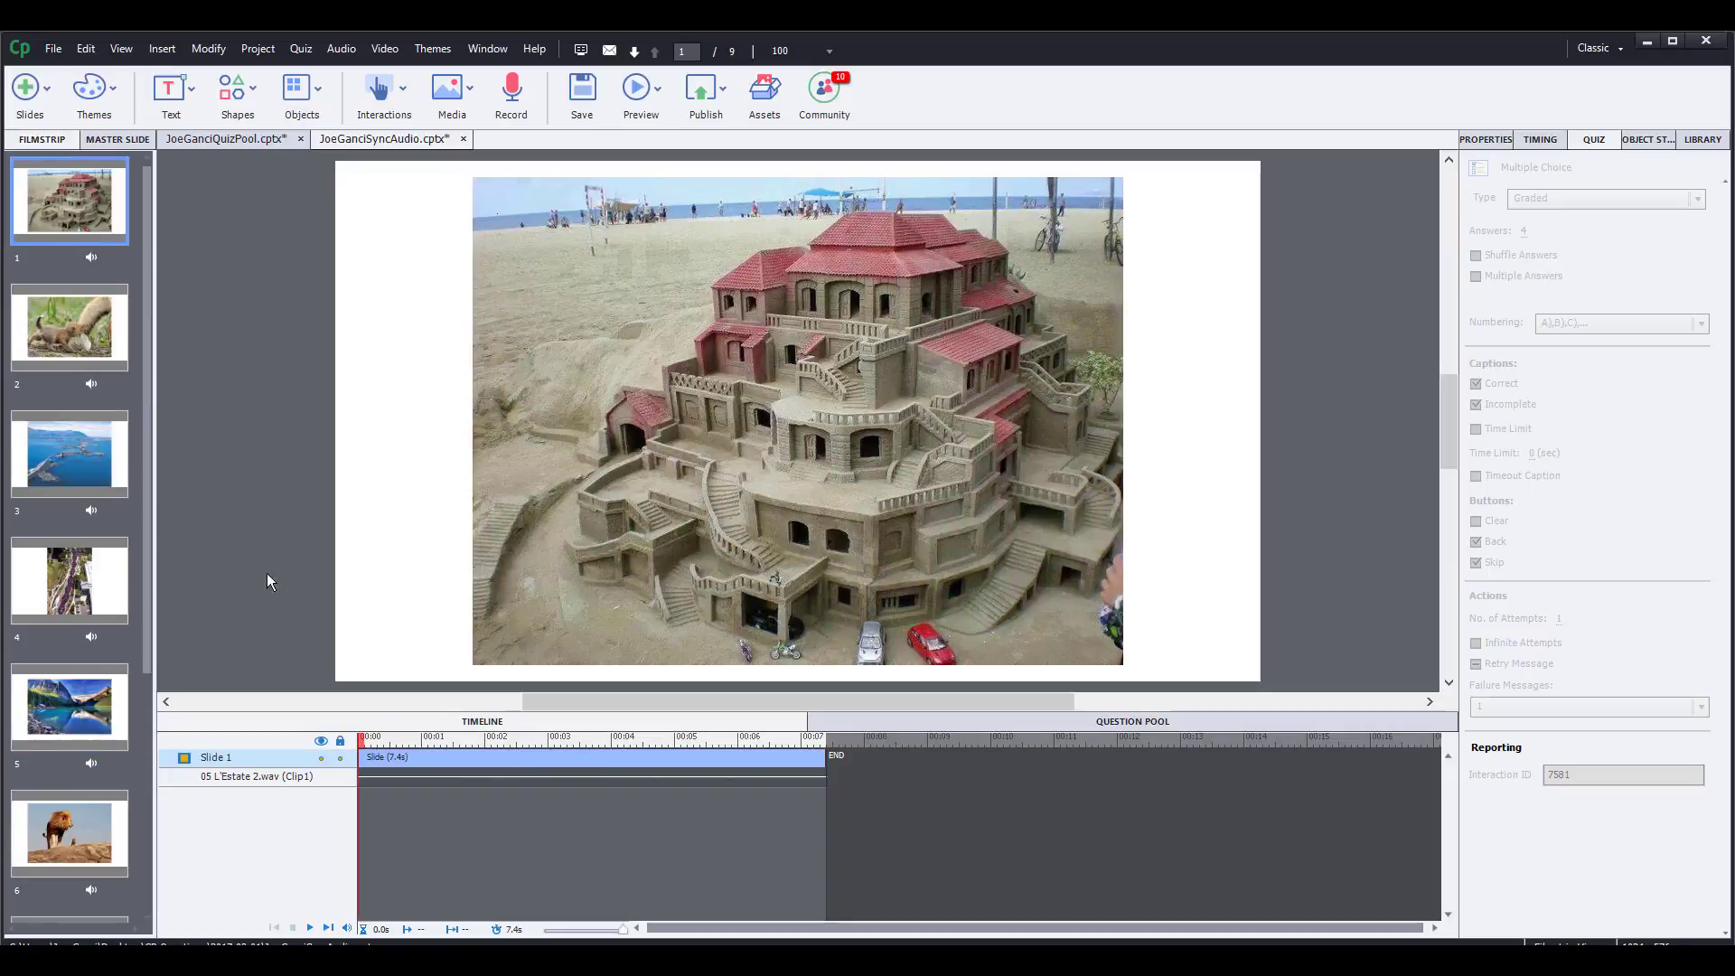
click(75, 366)
click(101, 462)
click(73, 585)
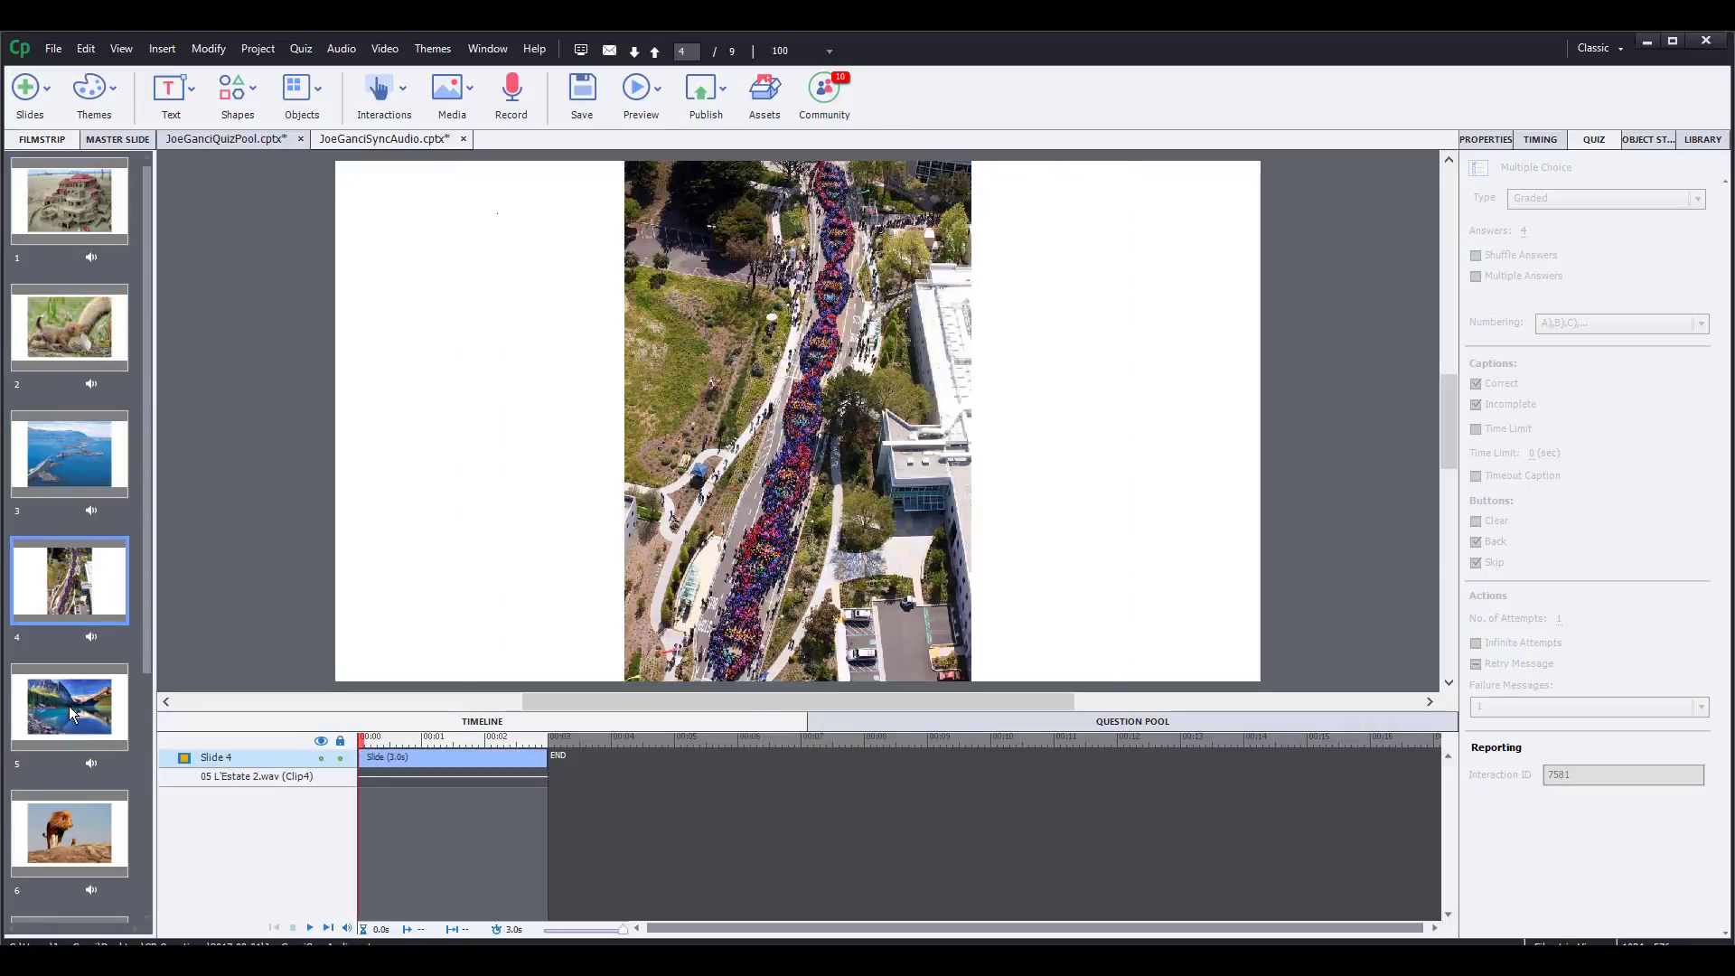
scroll(69, 707, down, 3)
click(67, 859)
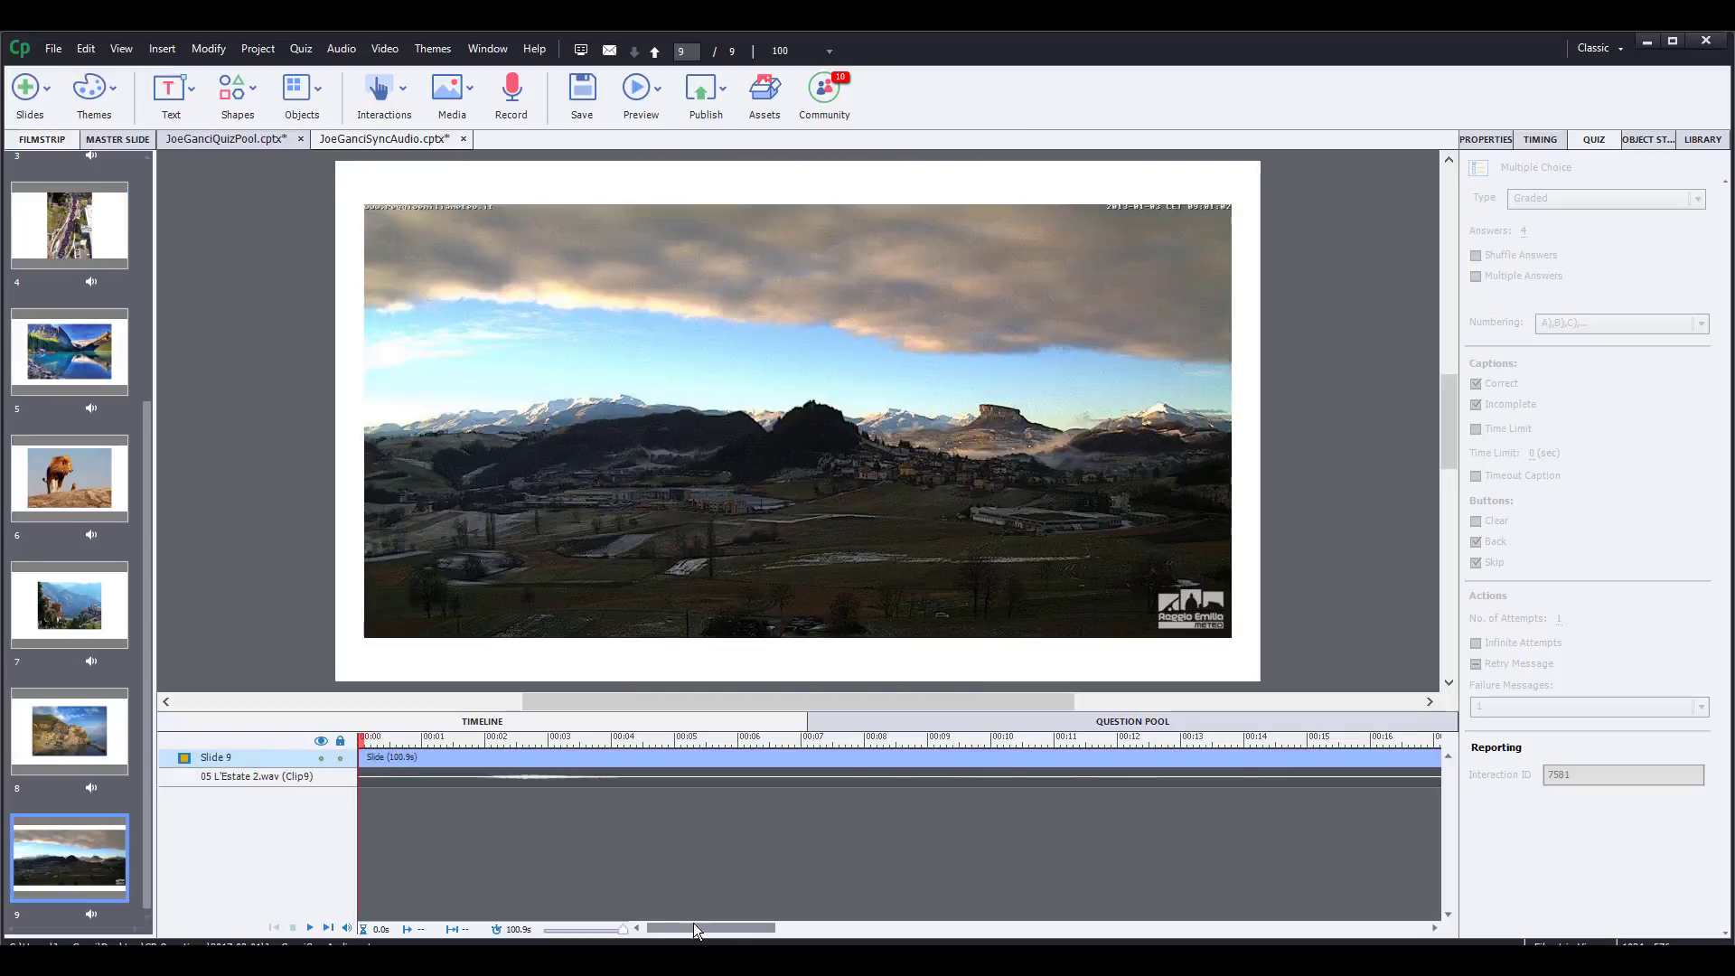
drag(730, 924, 1456, 900)
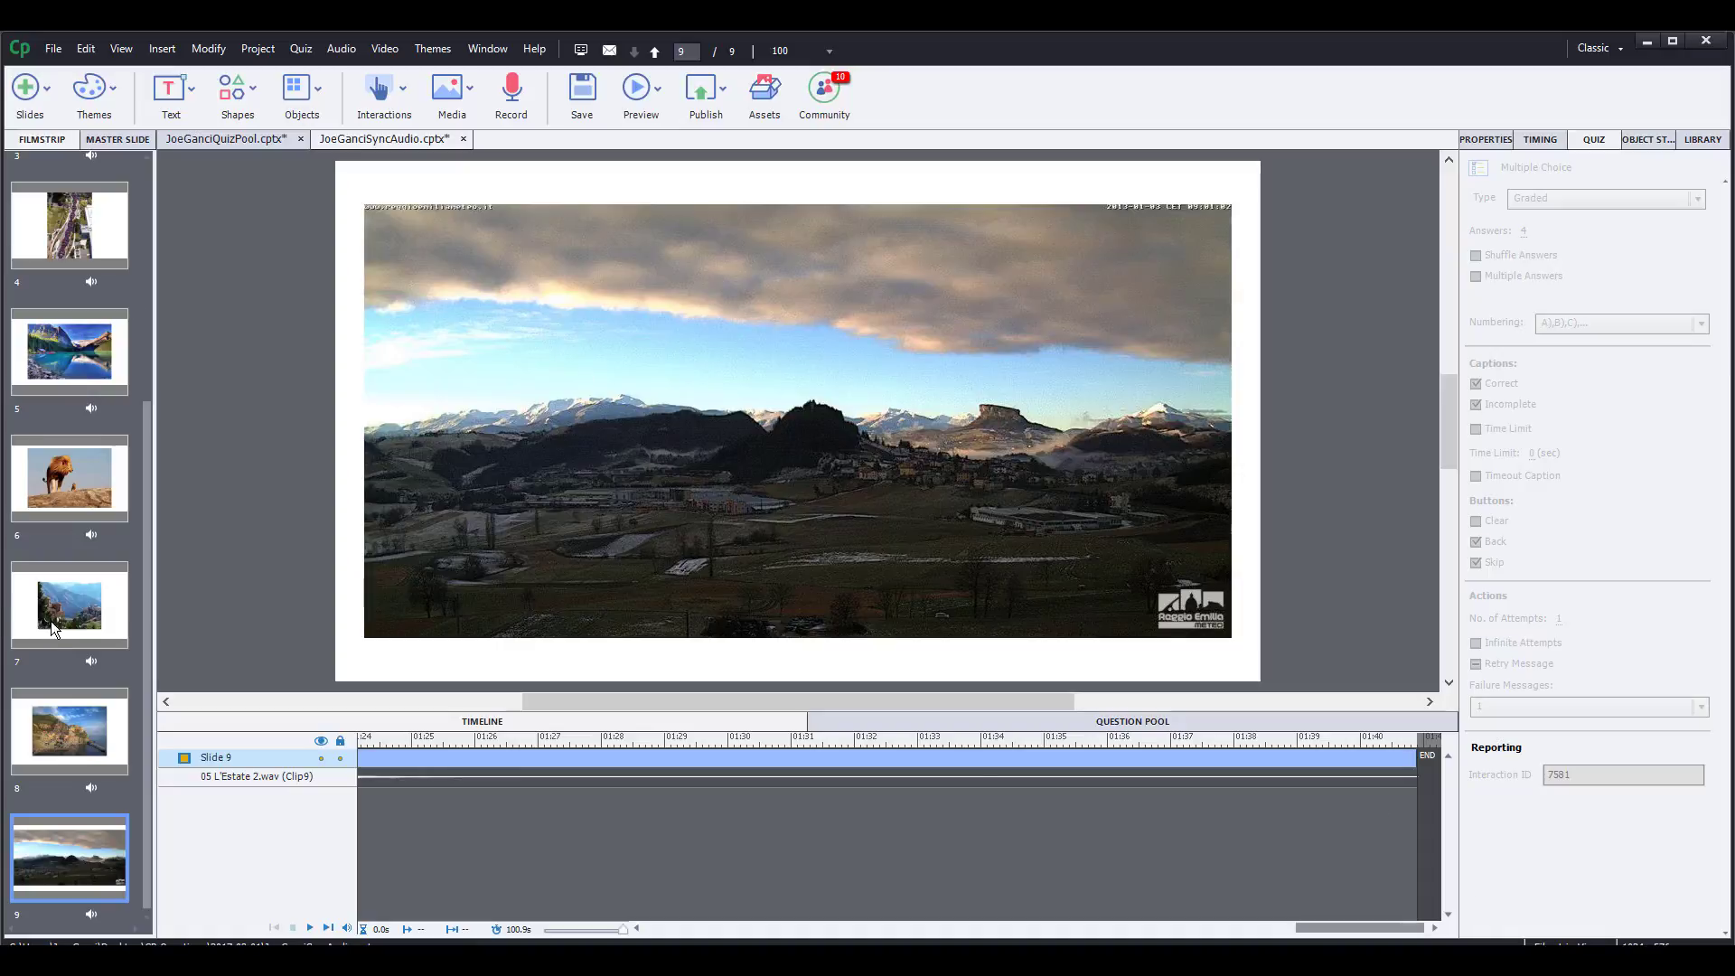
scroll(56, 627, up, 3)
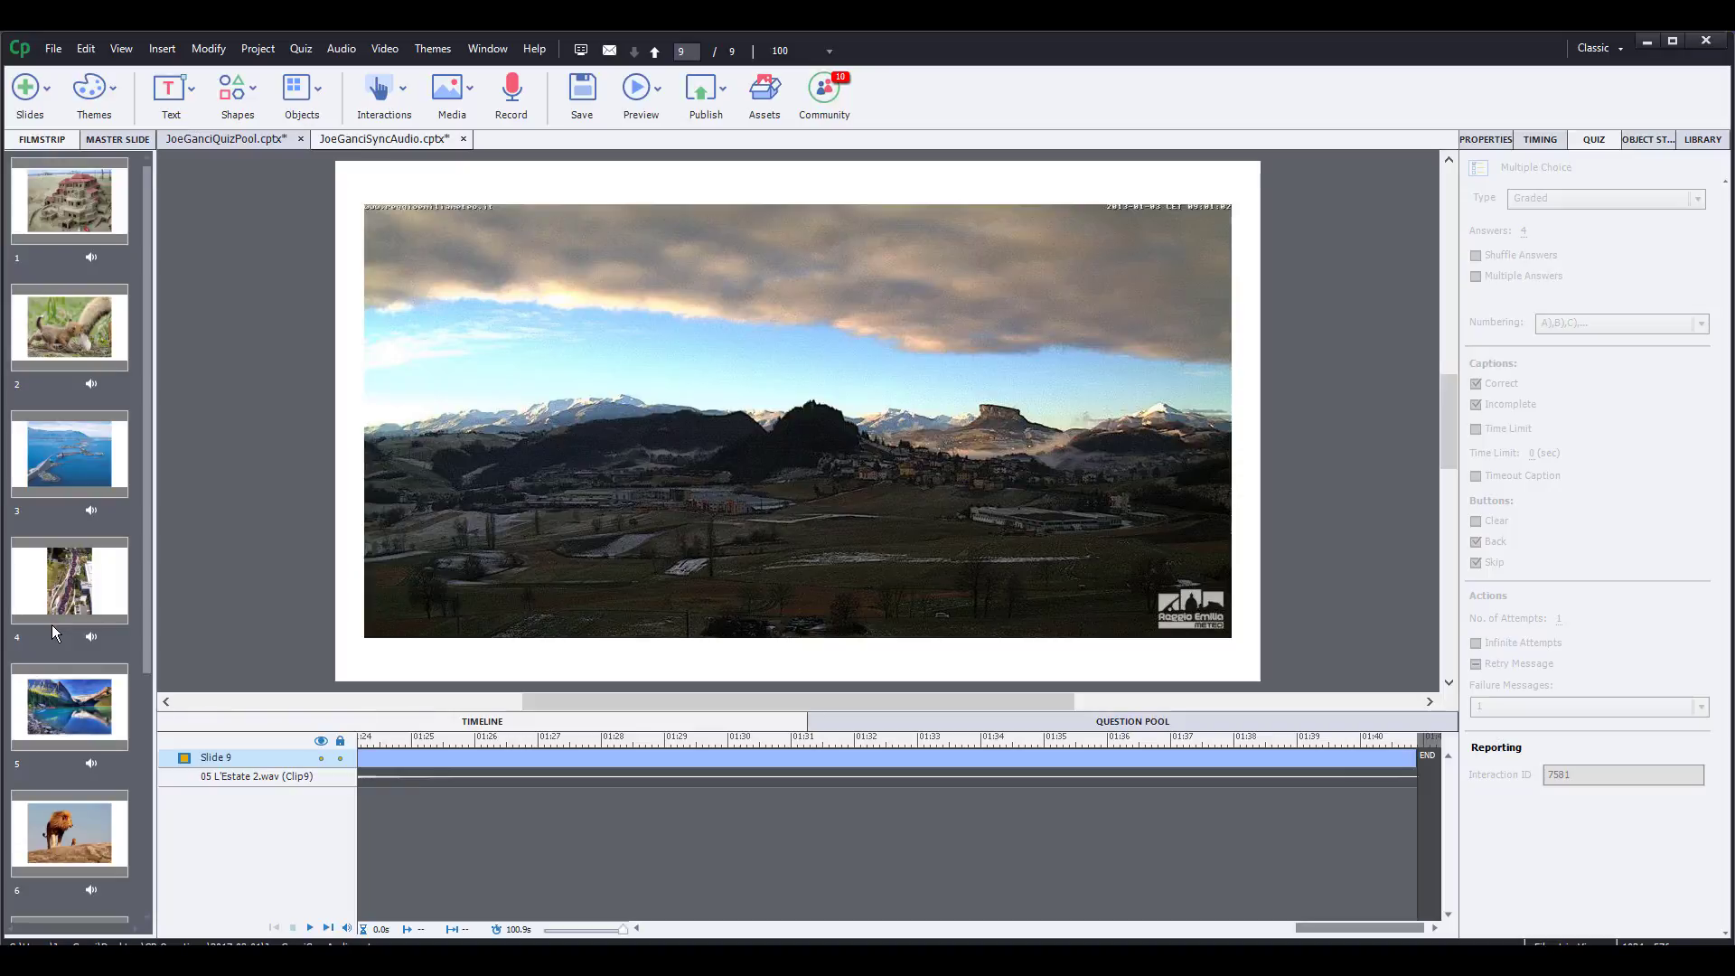
- Open the whole project's audio for editing, accepting the loss of caption timing, and zoom the waveform out to 1
click(342, 51)
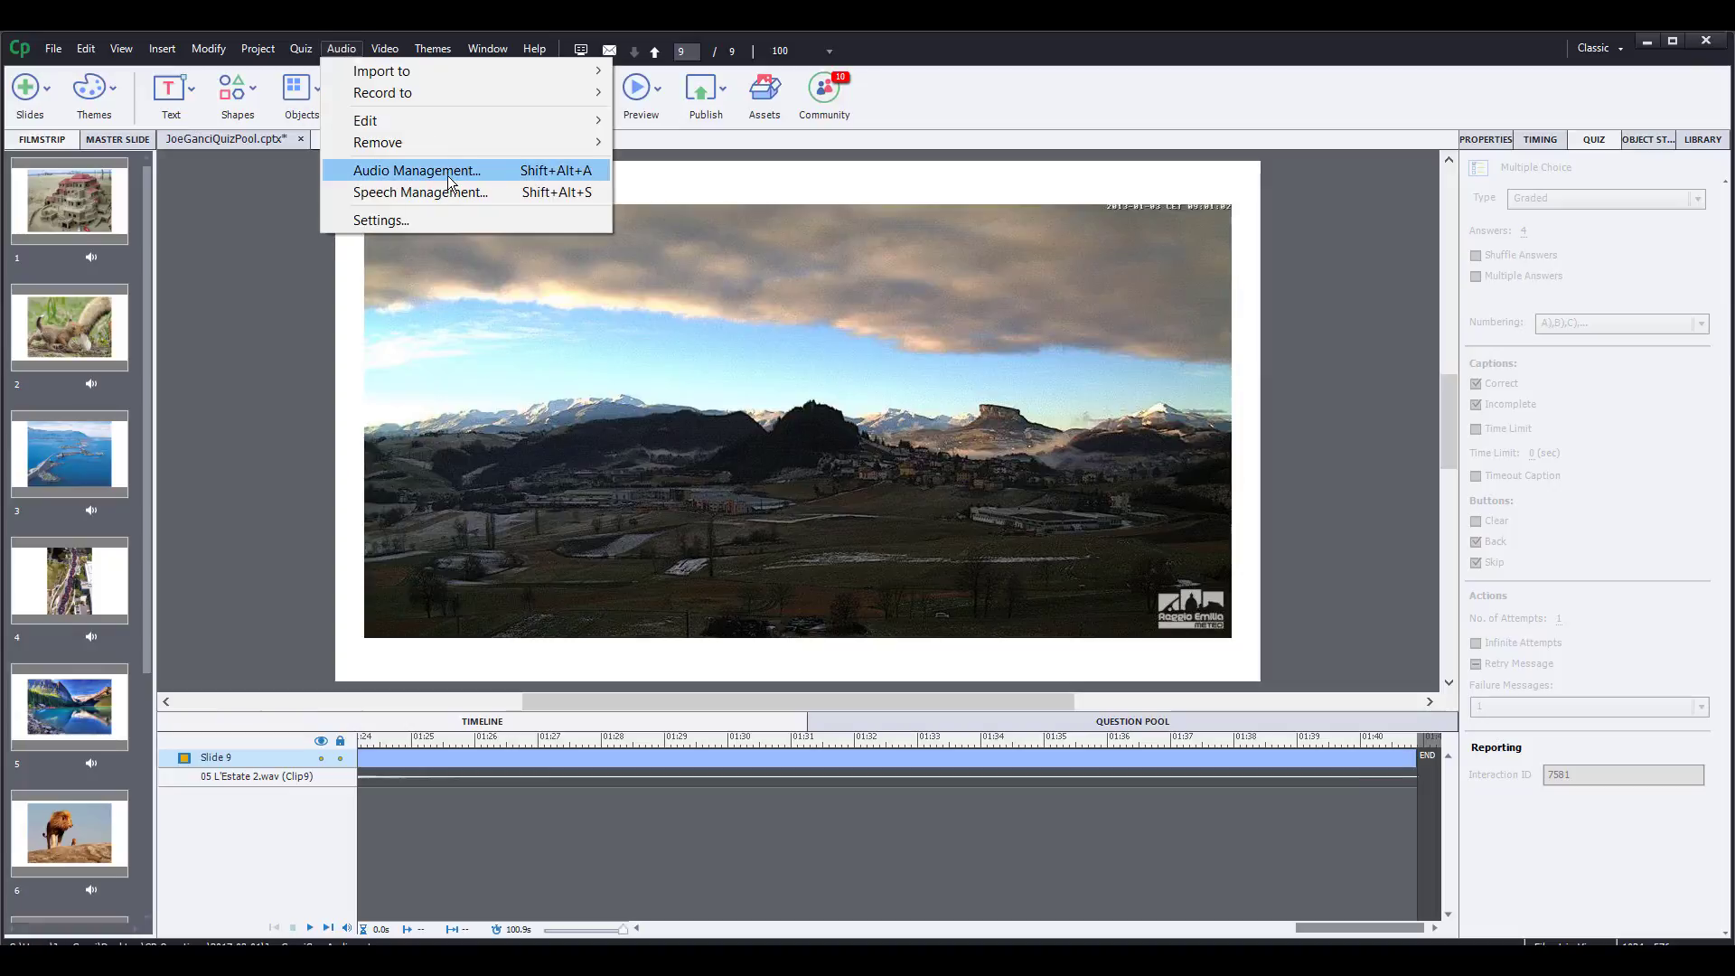
mouse_move(415, 121)
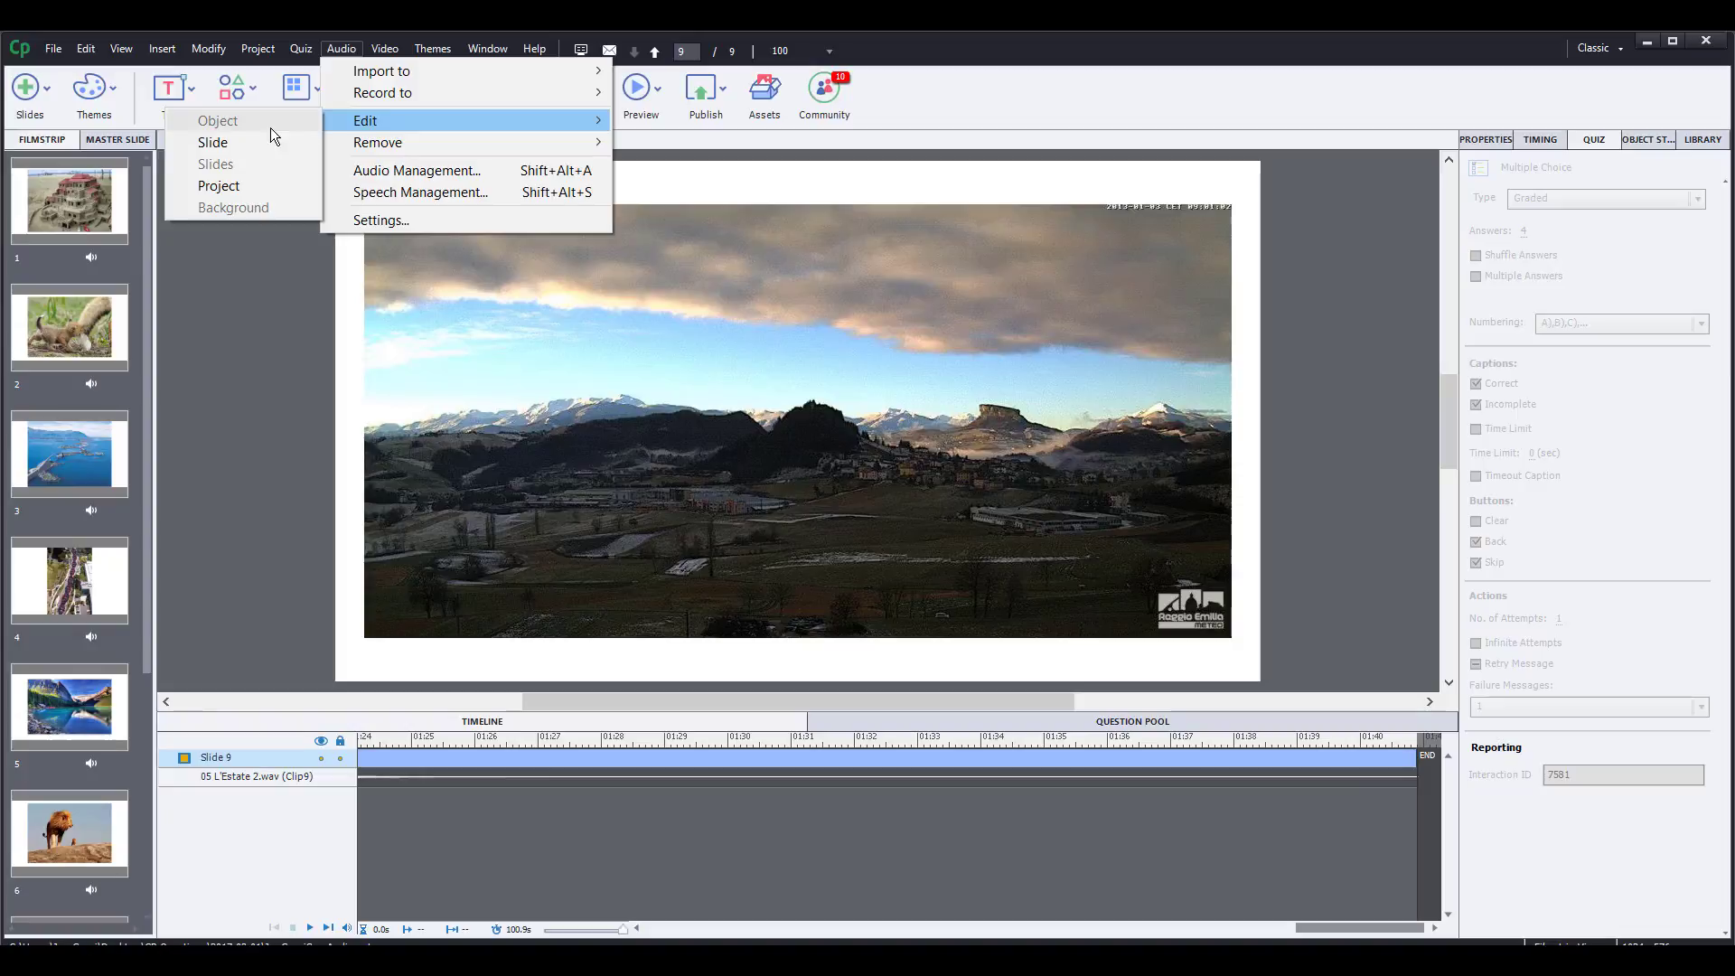
click(264, 184)
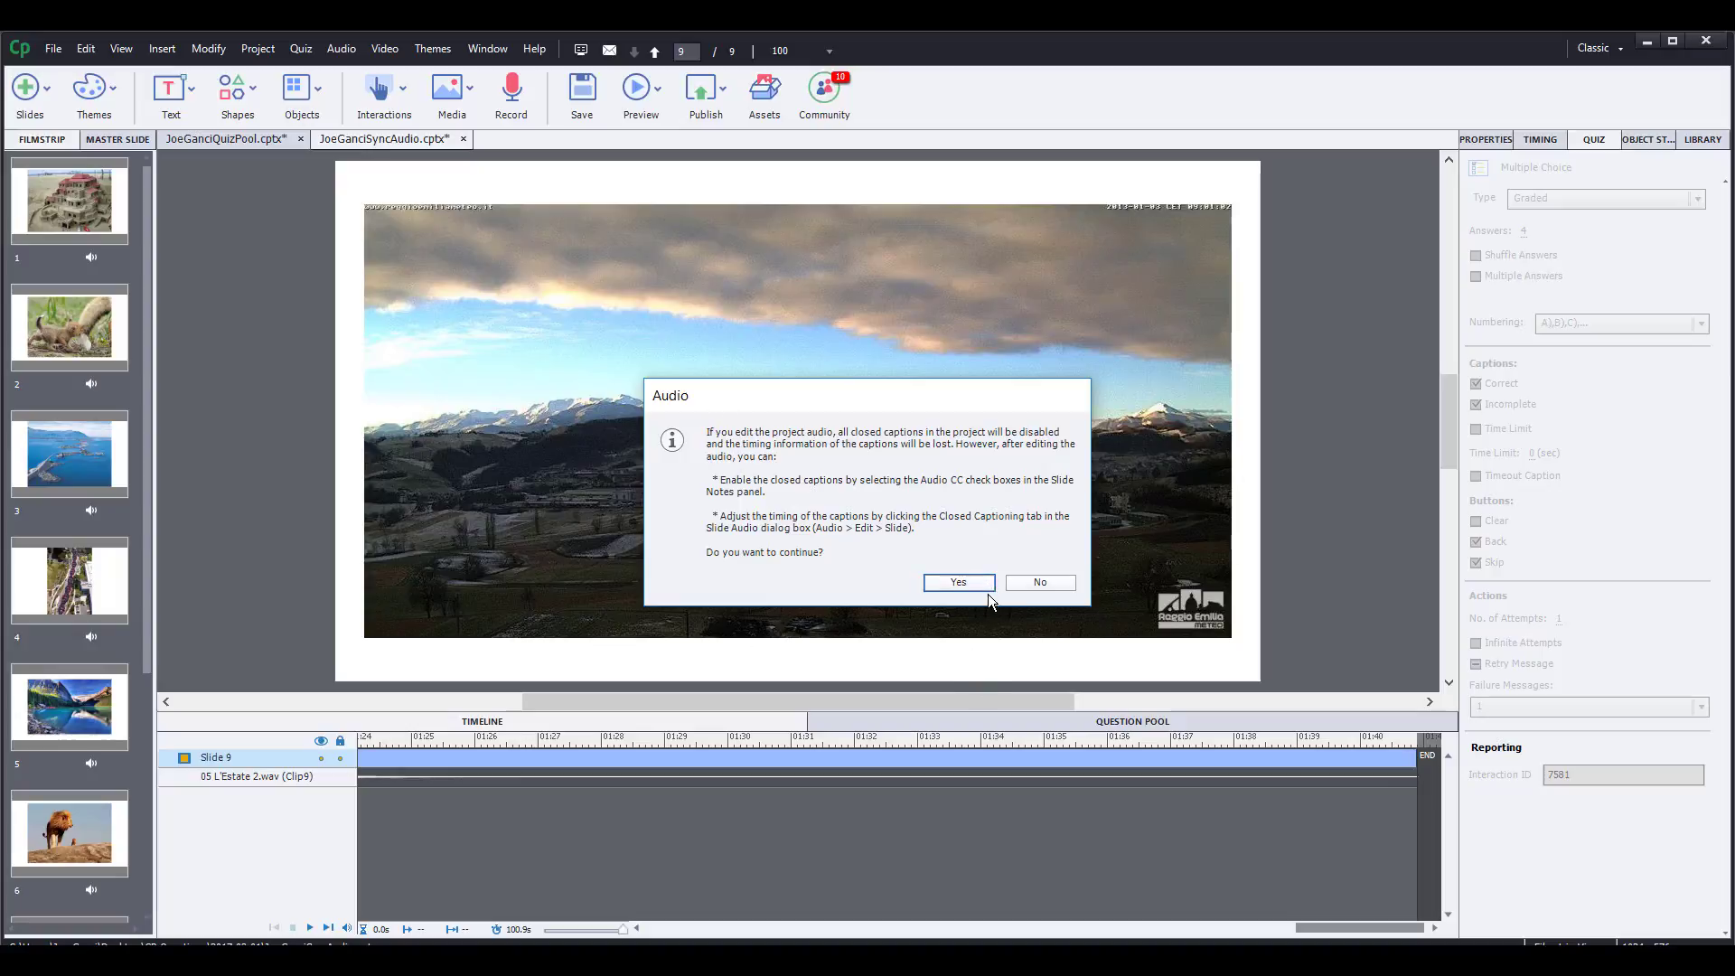
click(959, 585)
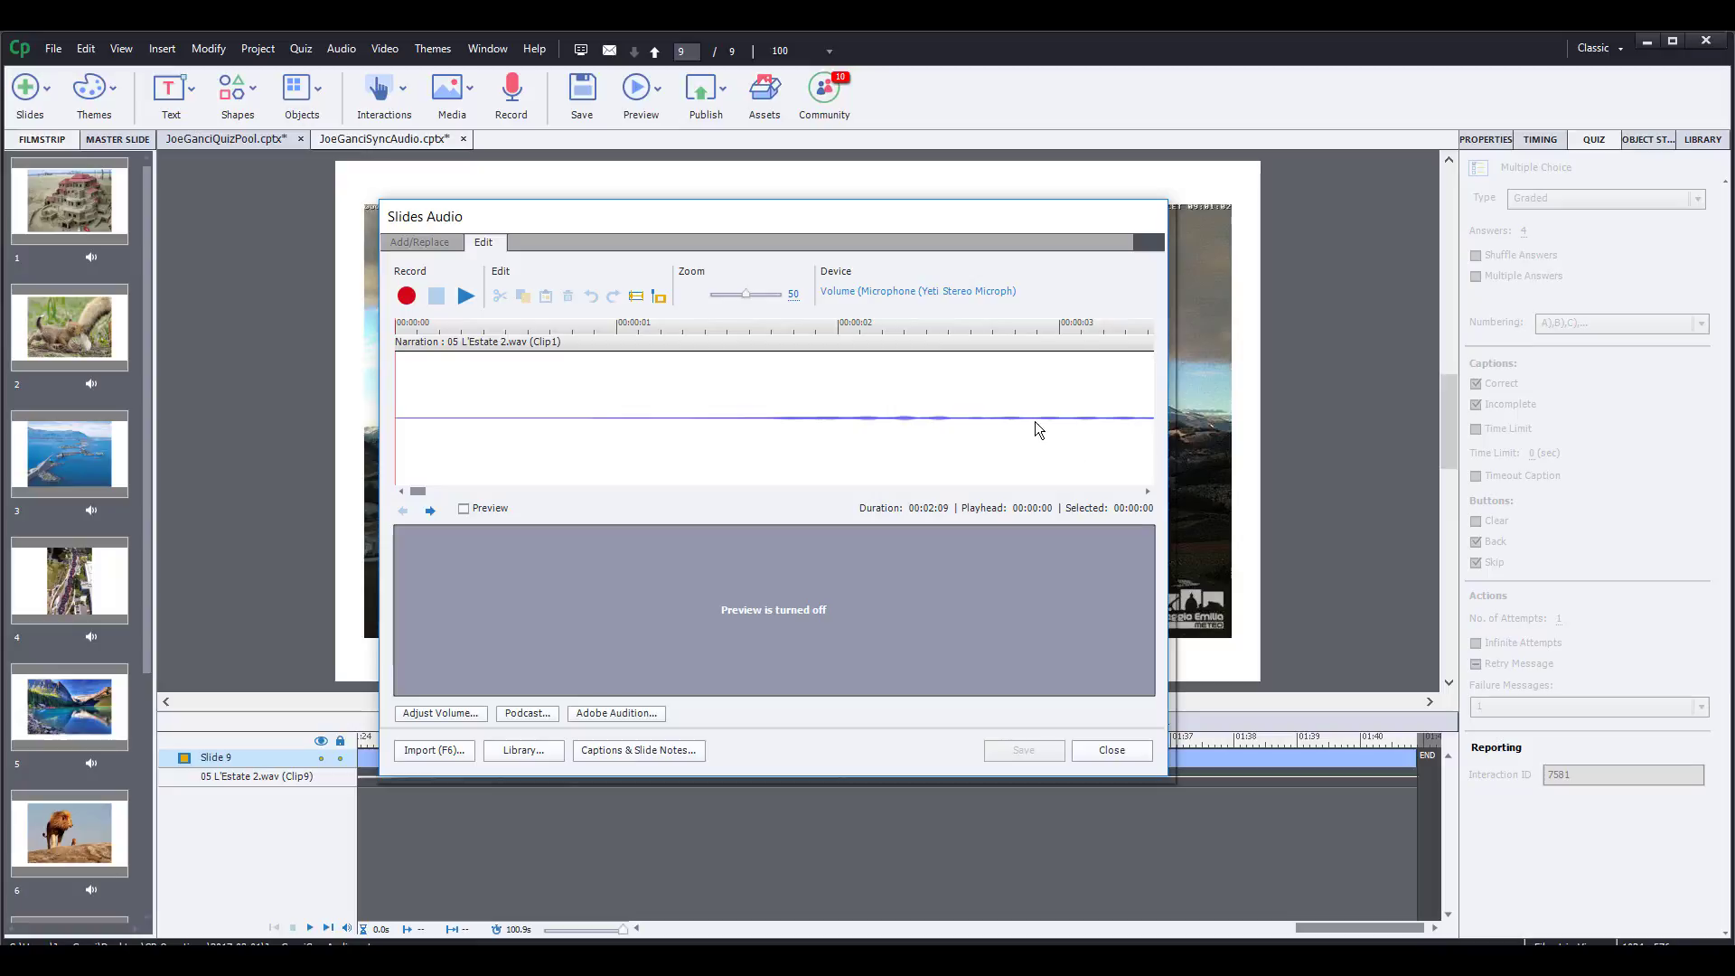
drag(761, 294, 709, 298)
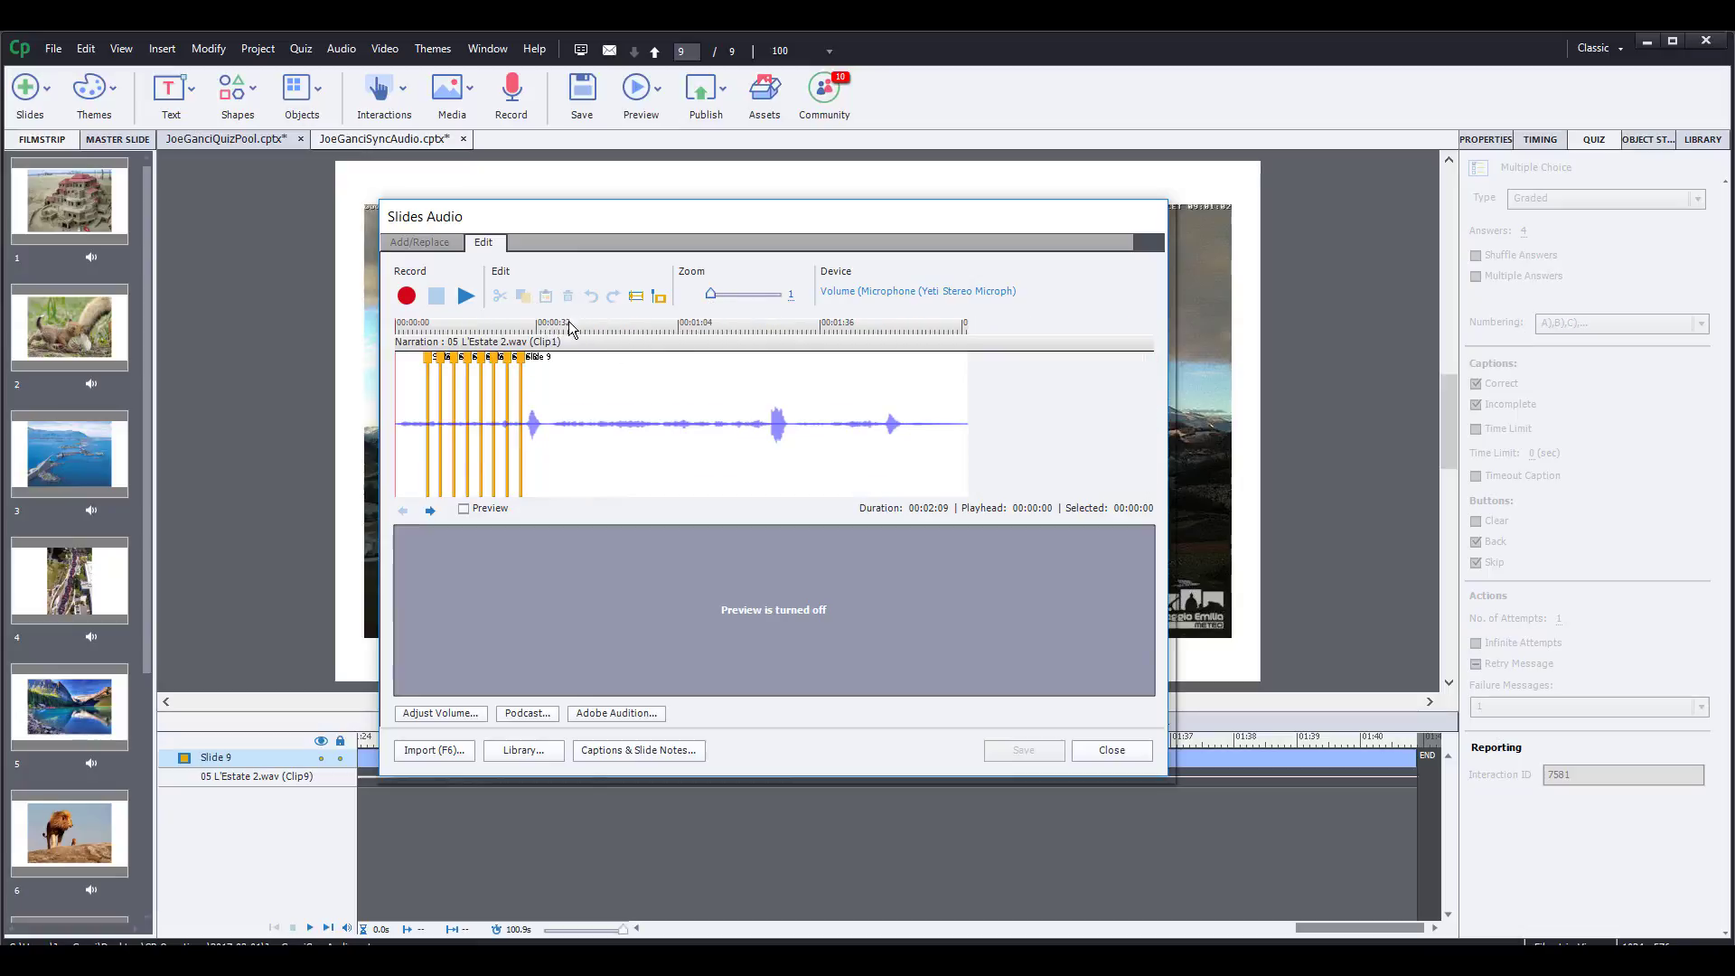
- Move the Slide 9, 8 and 7 markers to about 1:42, 1:07 and 0:42 in the waveform, then save and close the audio editor
drag(522, 357, 863, 357)
drag(517, 366, 647, 372)
click(561, 380)
drag(523, 357, 706, 357)
click(497, 359)
drag(497, 359, 582, 358)
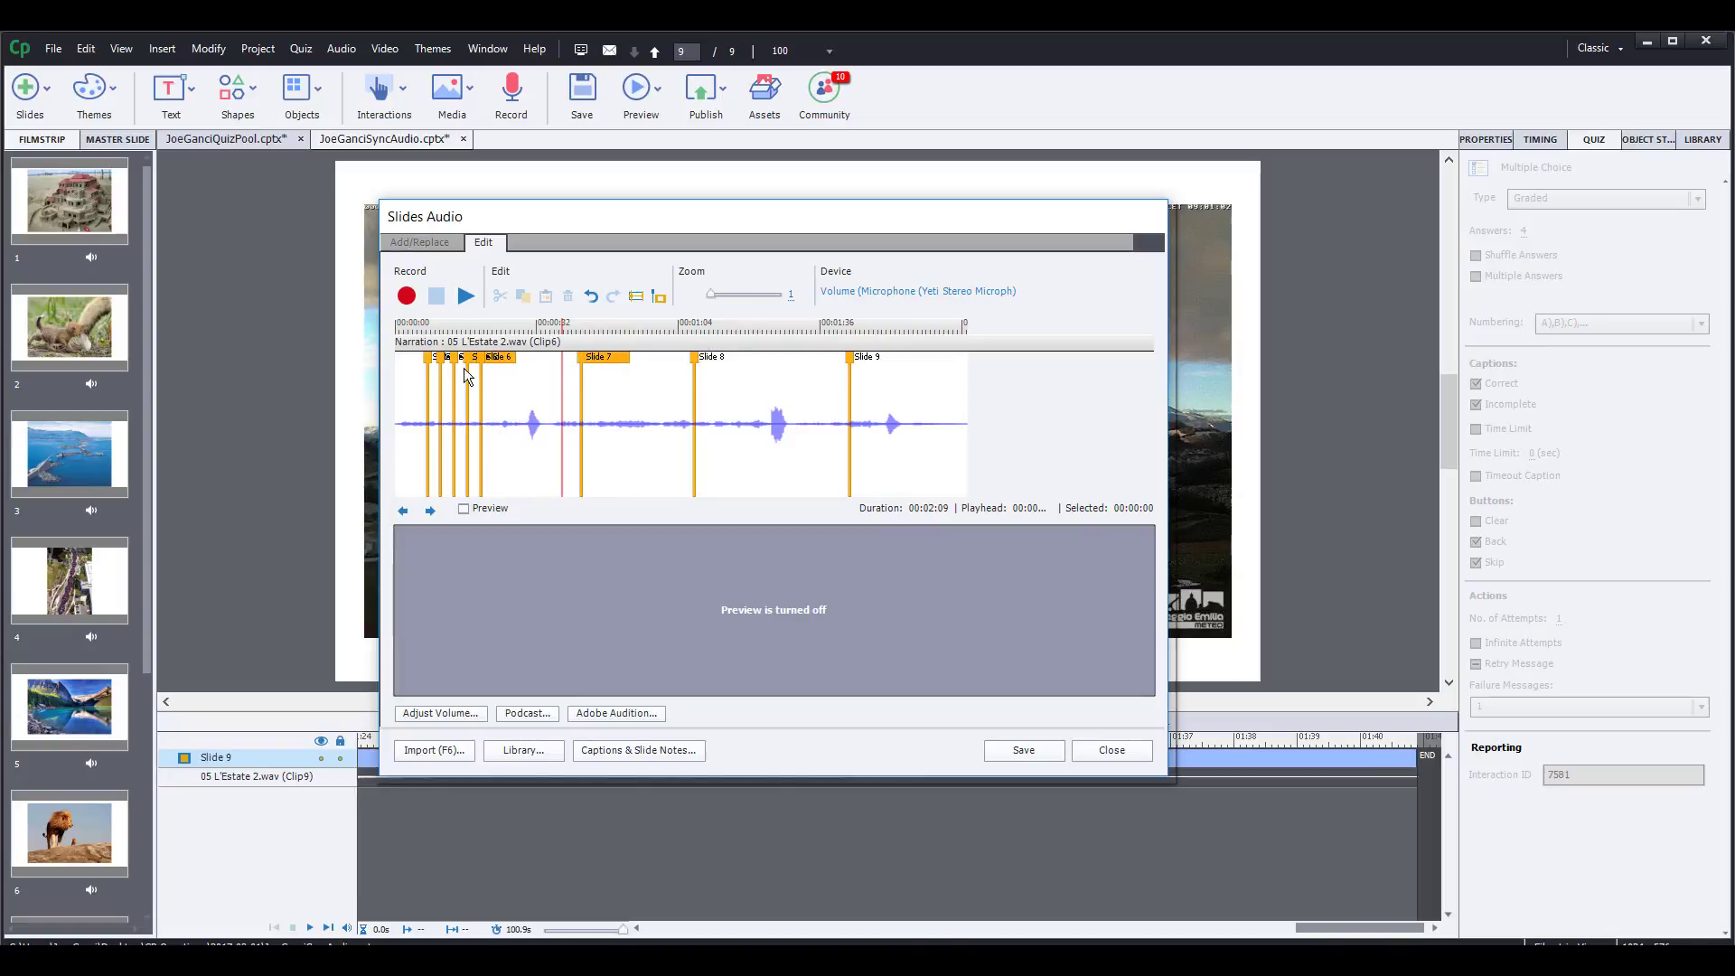
click(1039, 760)
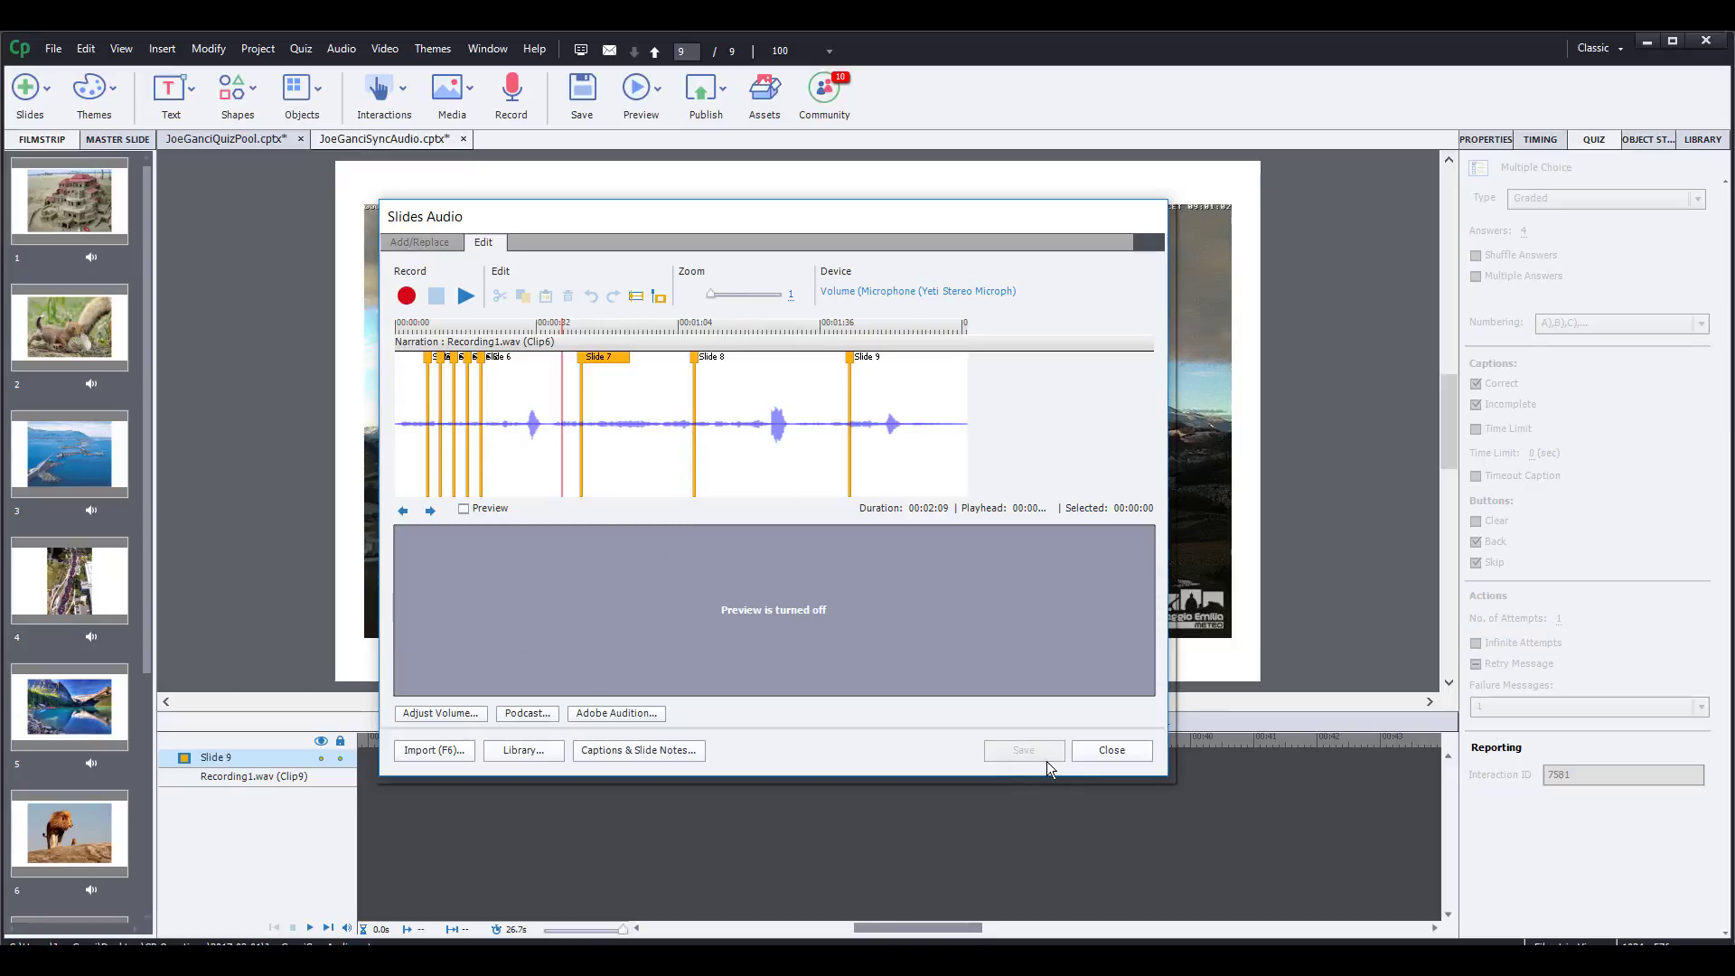
click(1115, 750)
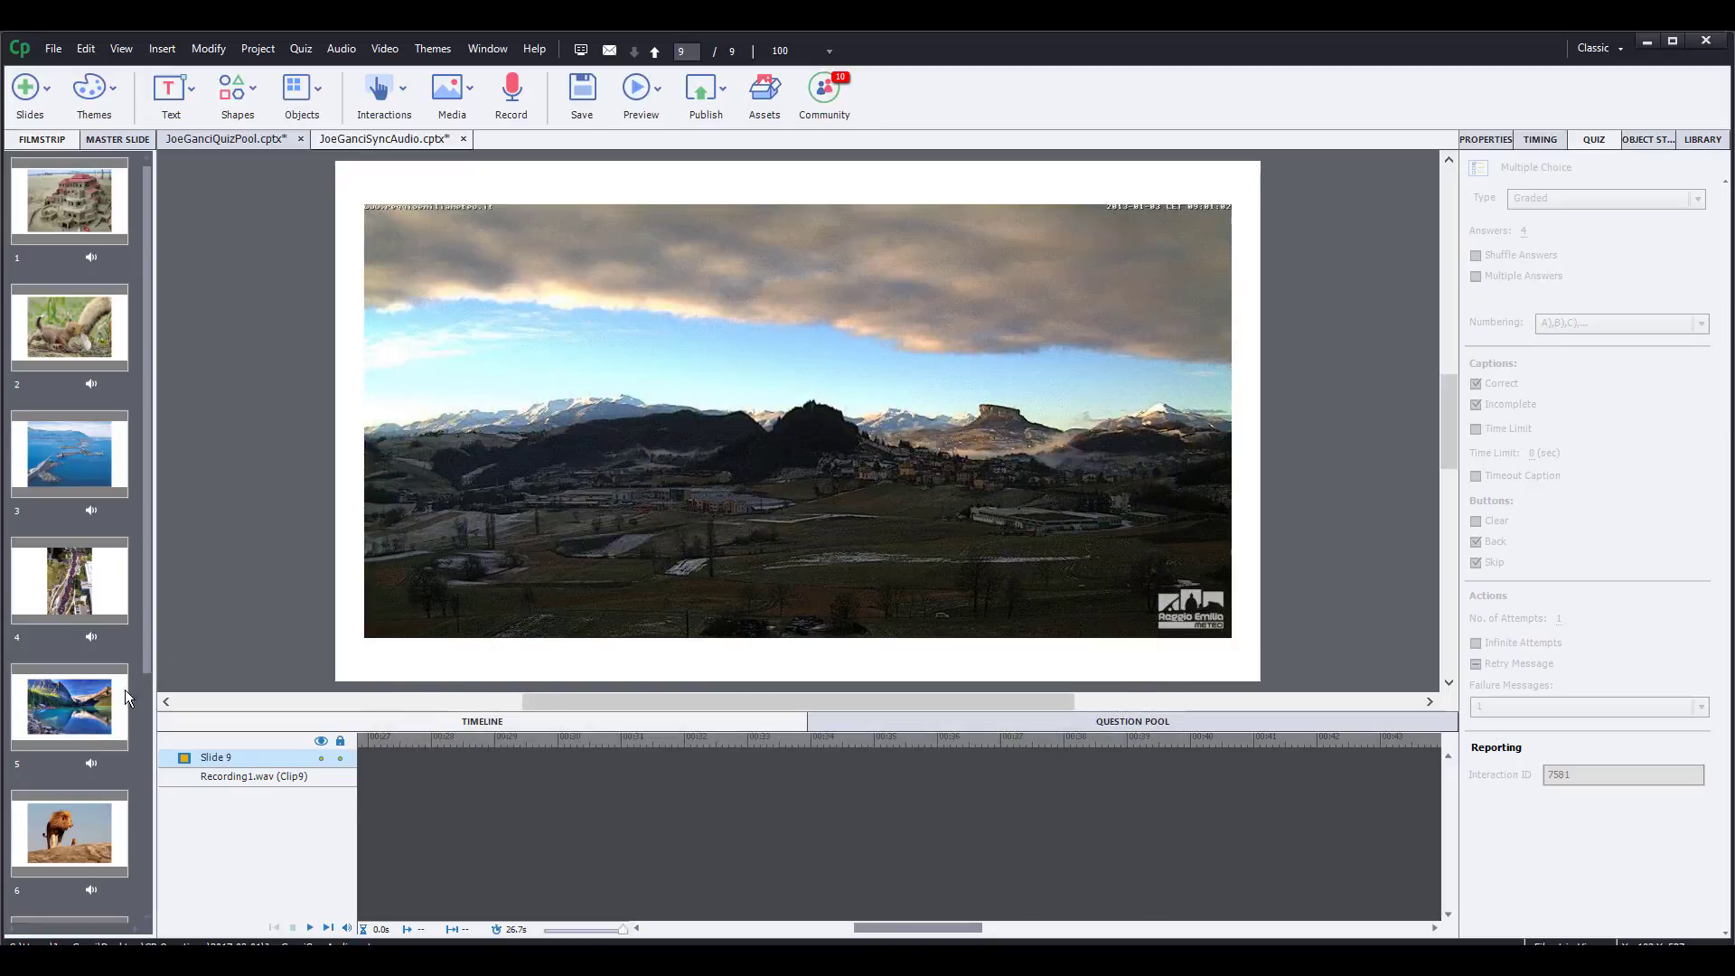
- Check the durations and audio clips of slides 6 and 7 on the timeline
scroll(99, 759, down, 3)
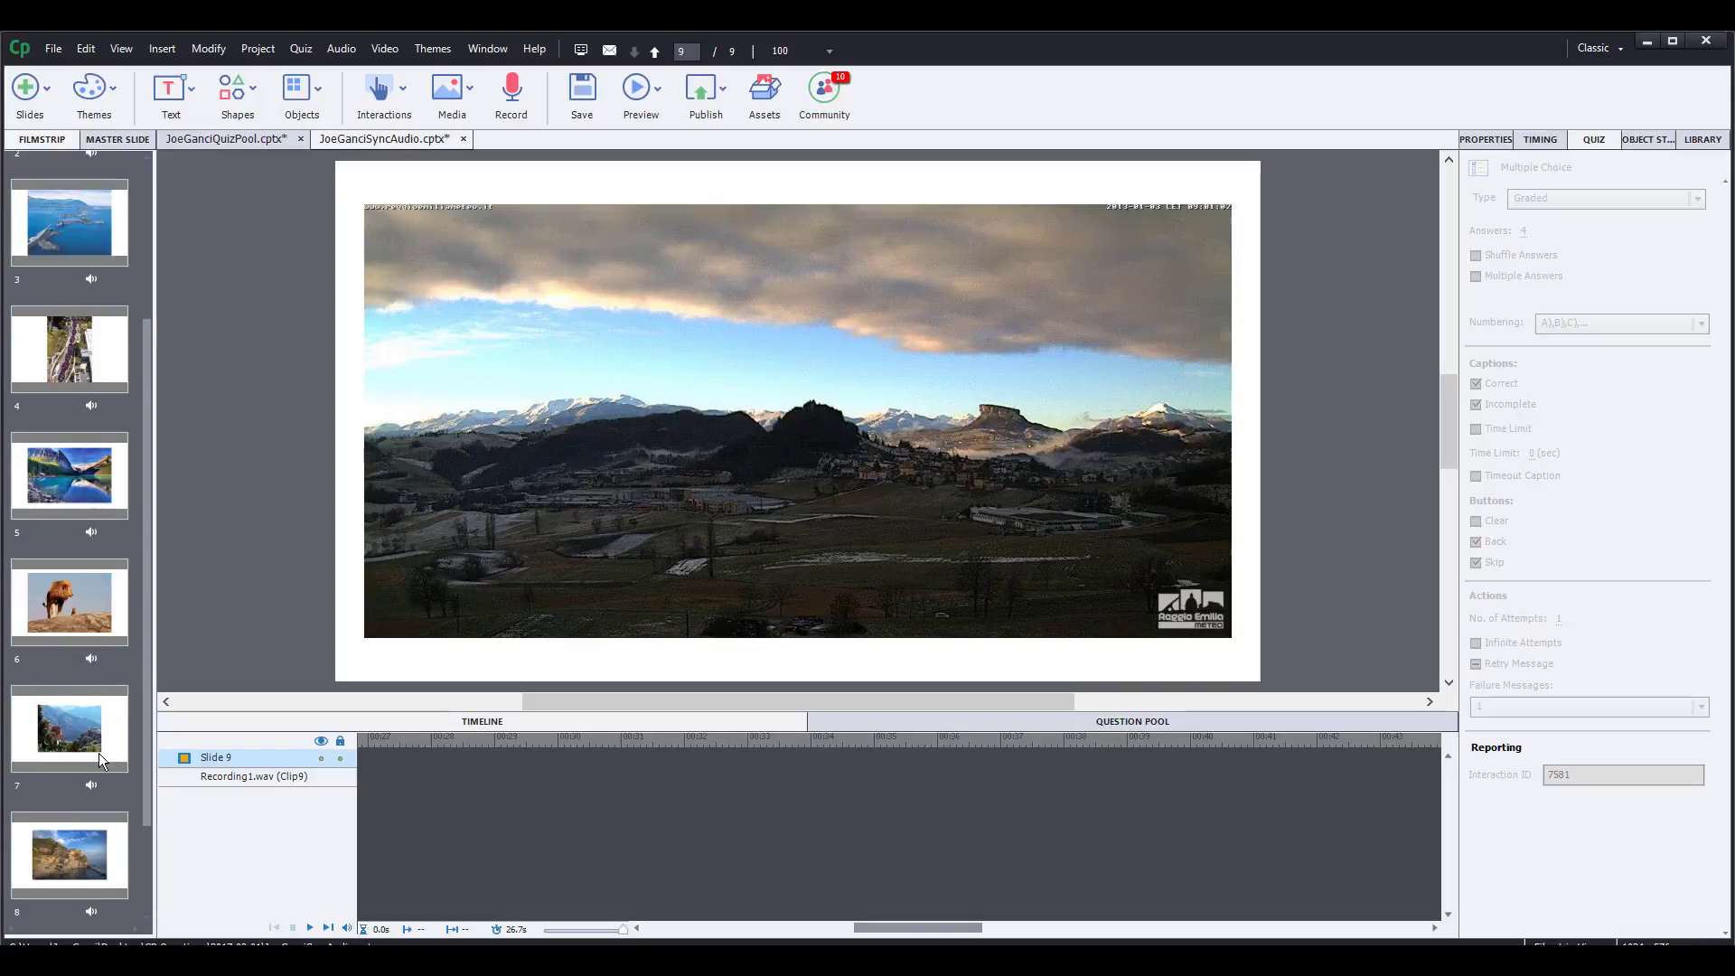
click(80, 584)
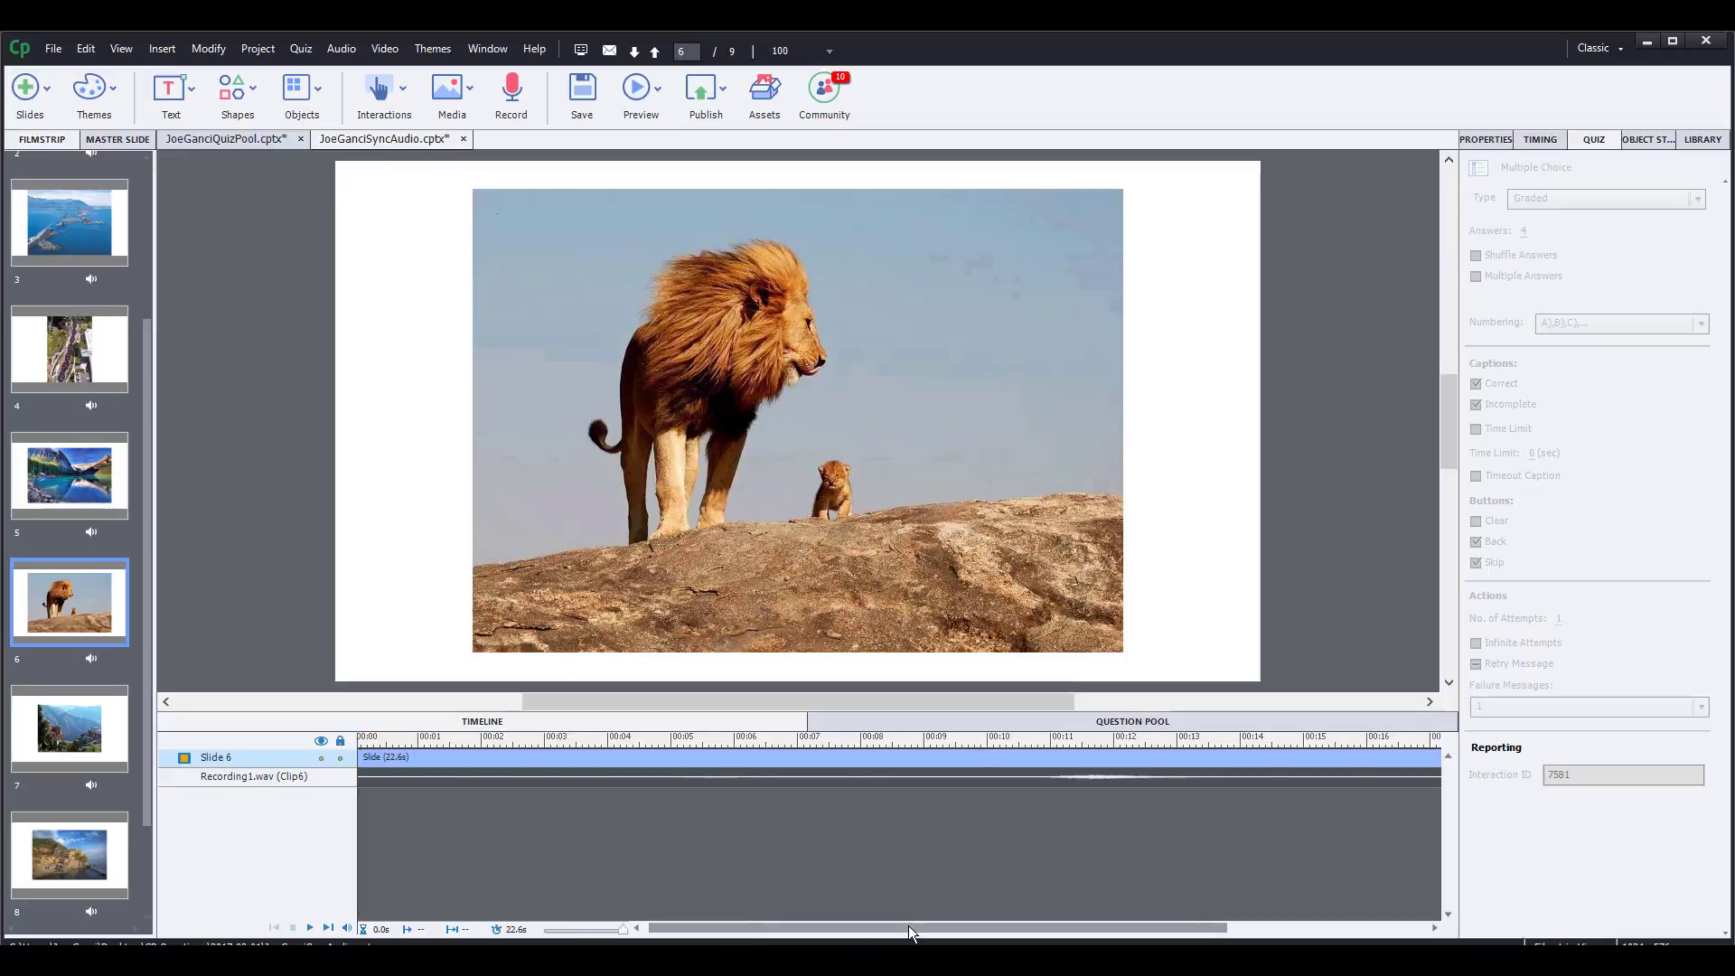
click(81, 507)
click(72, 719)
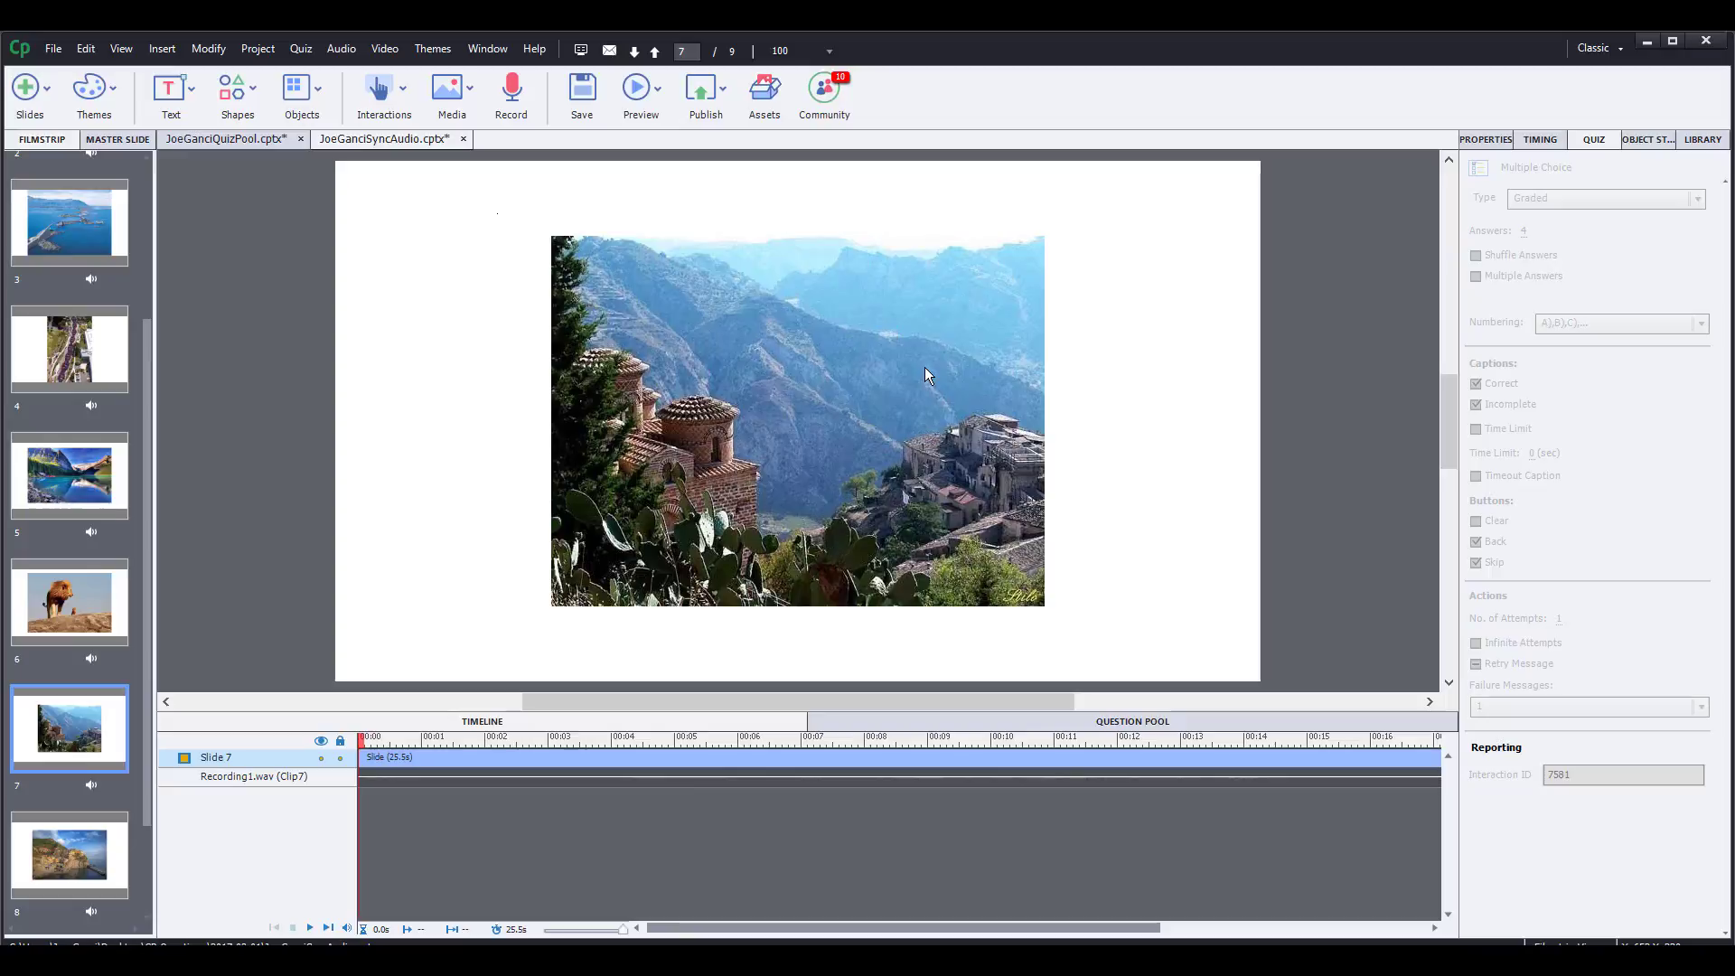
- Switch to the running PowerPoint slide show with this edition's list of questions
click(1162, 961)
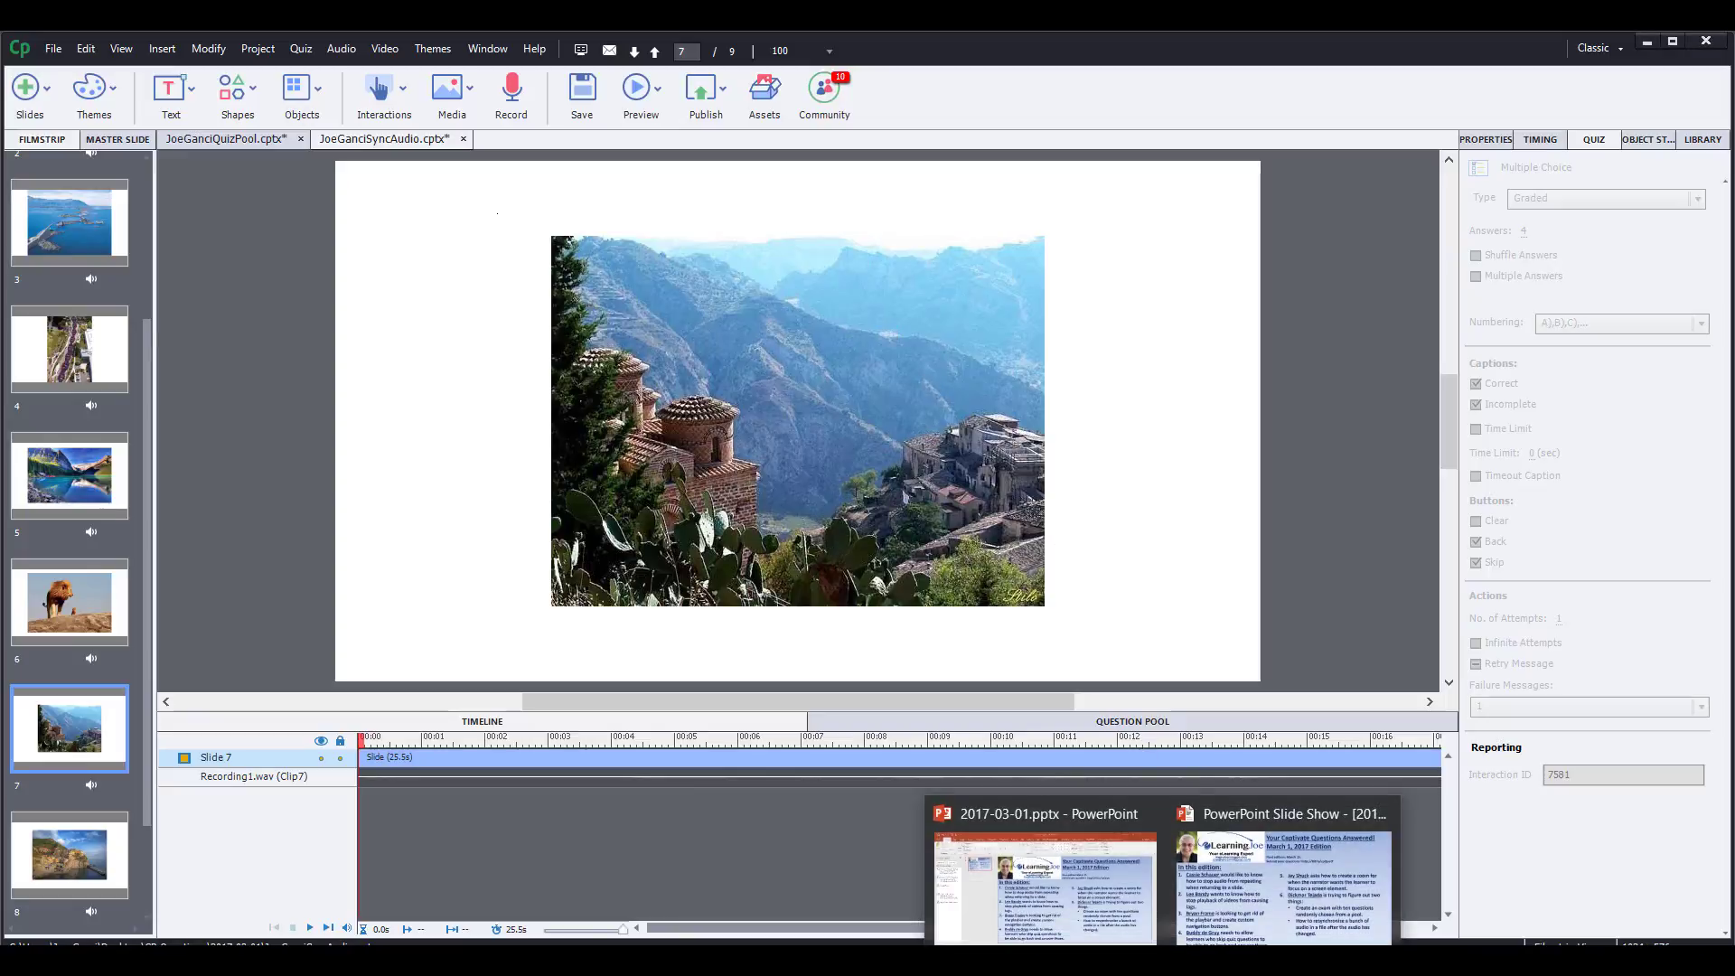
click(1283, 881)
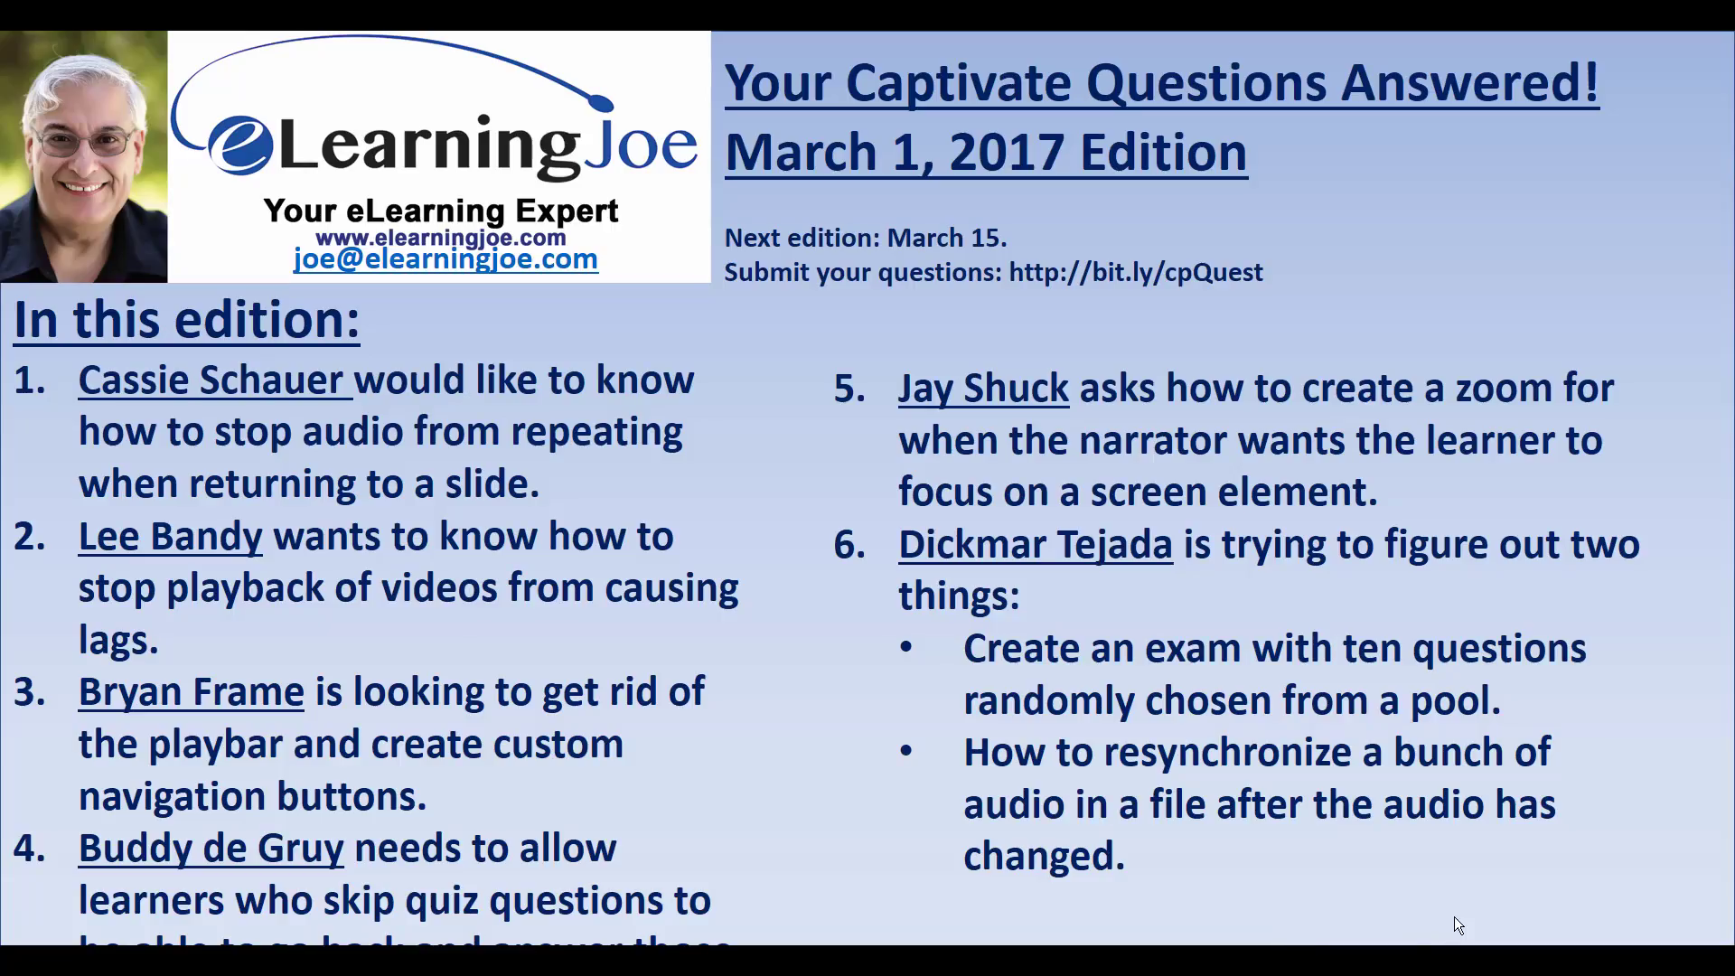